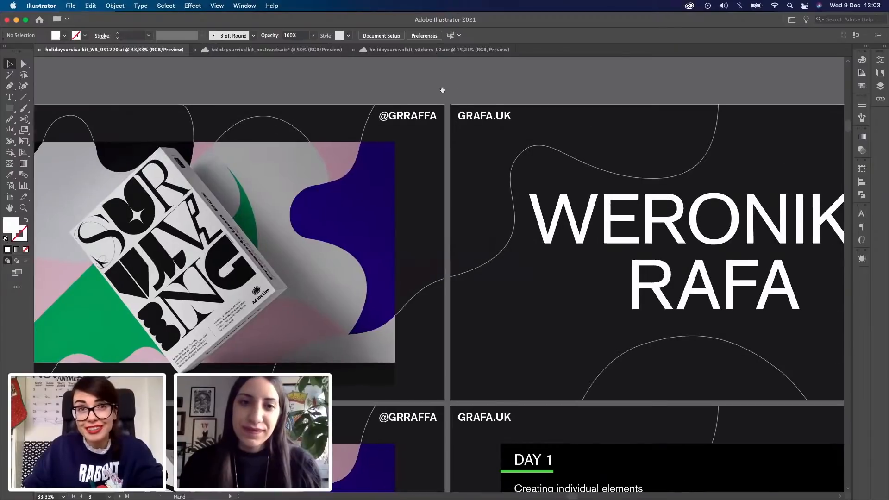
Step: Look over the presenter's name slide and the nine-image portfolio grid beside it
scroll(722, 85, "right", 3)
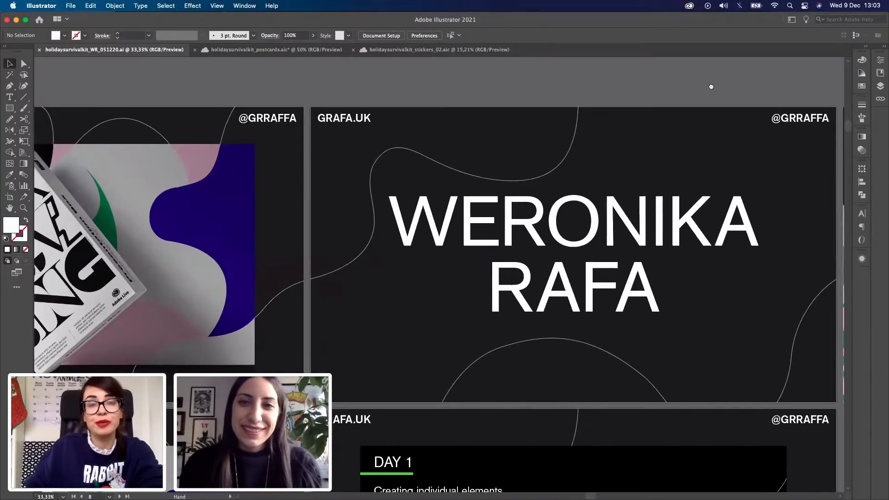
scroll(283, 95, "right", 4)
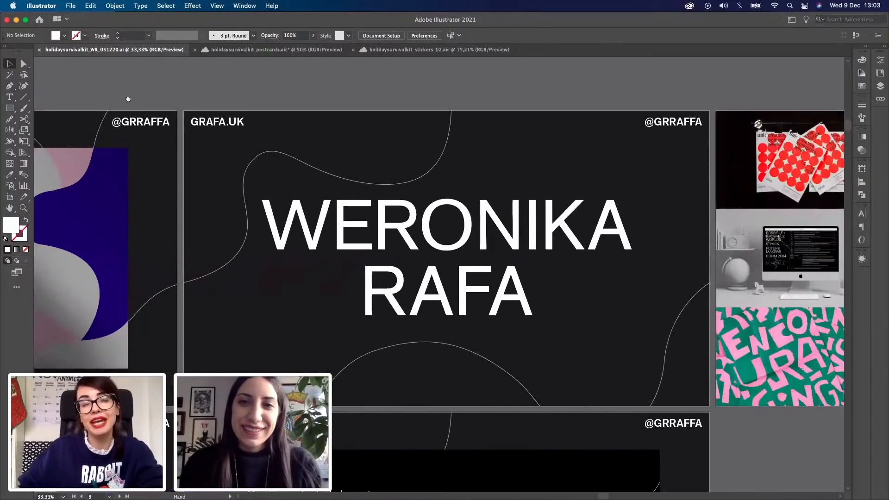
scroll(278, 98, "right", 10)
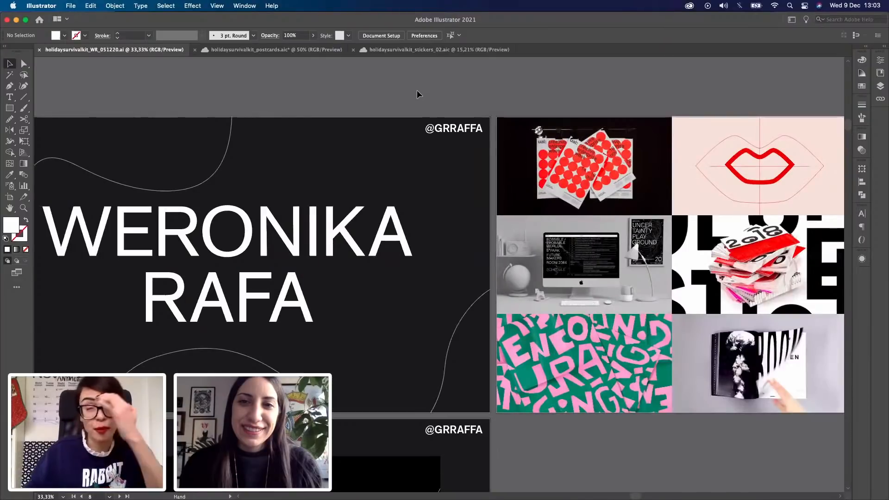
scroll(415, 90, "right", 12)
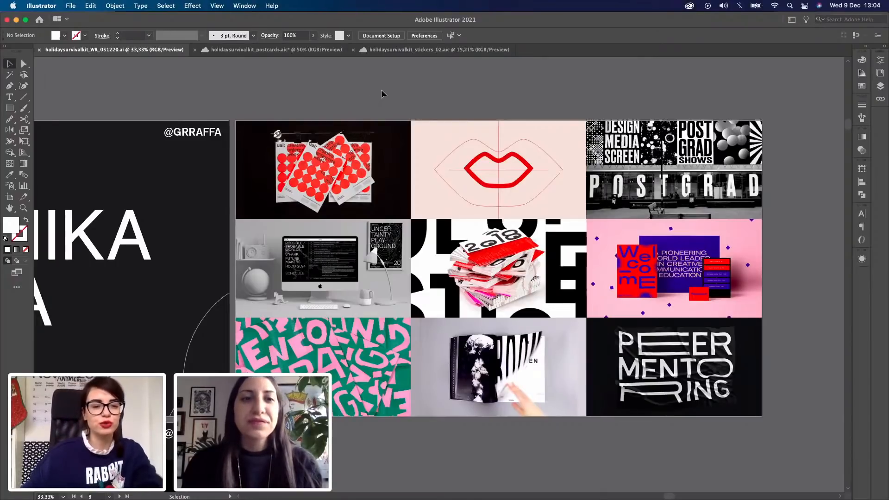
scroll(377, 104, "left", 5)
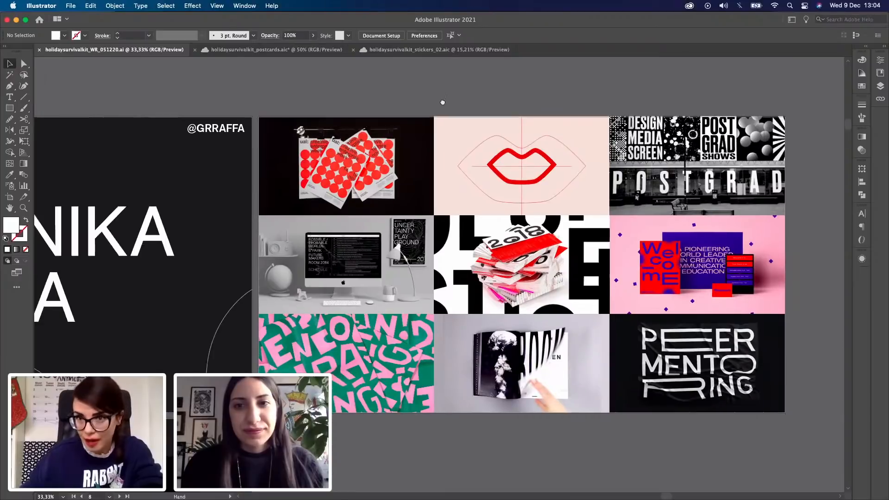
scroll(409, 110, "right", 4)
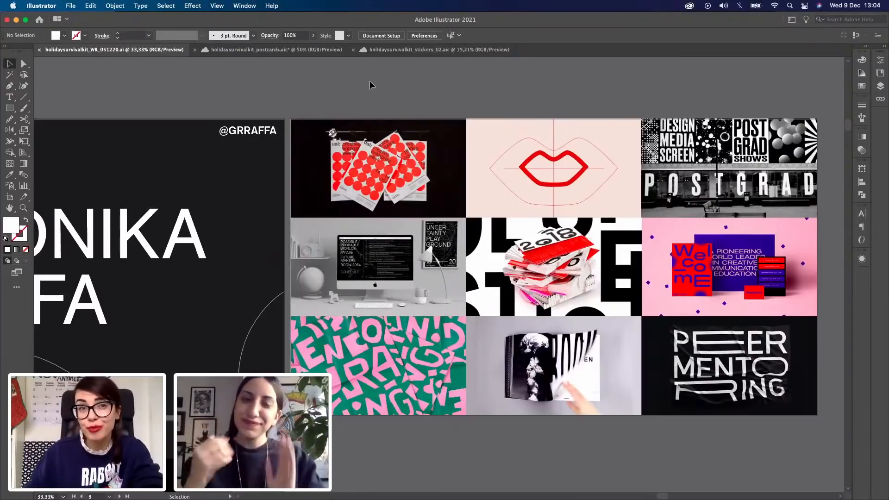
scroll(250, 103, "left", 1)
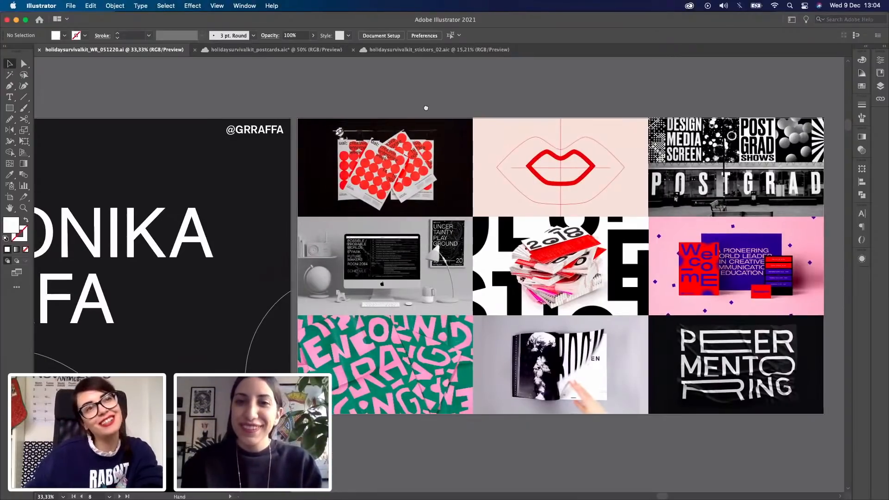
scroll(216, 93, "left", 2)
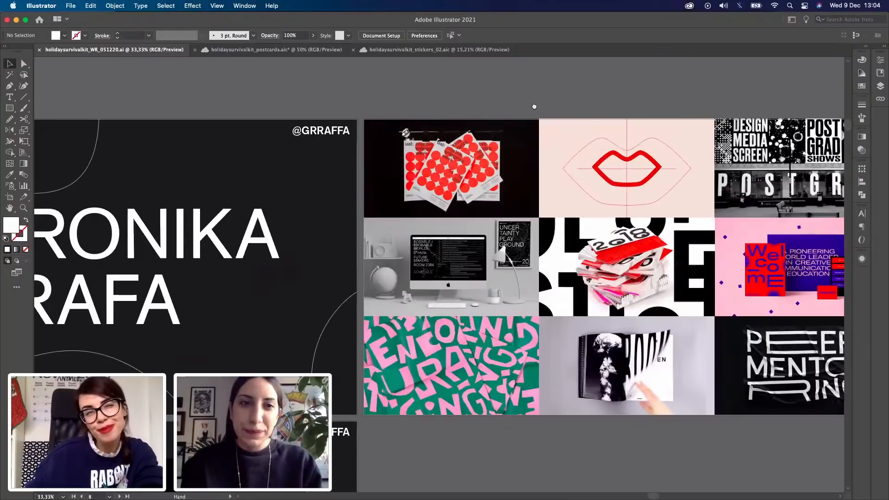
Step: Return to the slide with the tilted Surviving box mockup and view it with its neighbouring slides
scroll(532, 105, "left", 10)
scroll(373, 96, "left", 5)
scroll(453, 64, "left", 2)
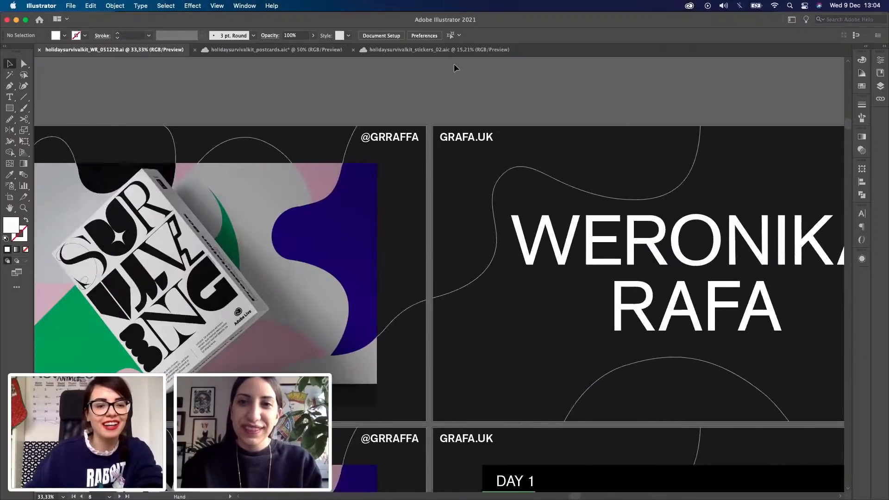
scroll(496, 341, "left", 3)
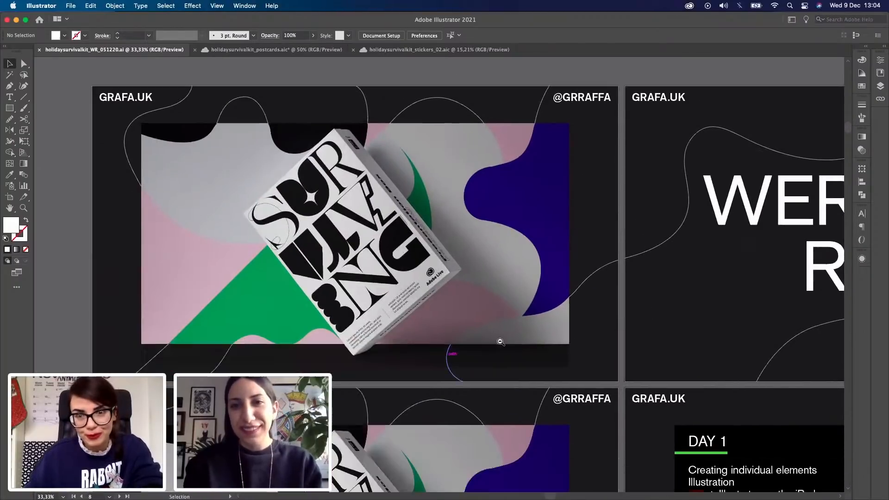
scroll(463, 352, "left", 3)
scroll(463, 352, "down", 1)
left_click(511, 346, "alt+super")
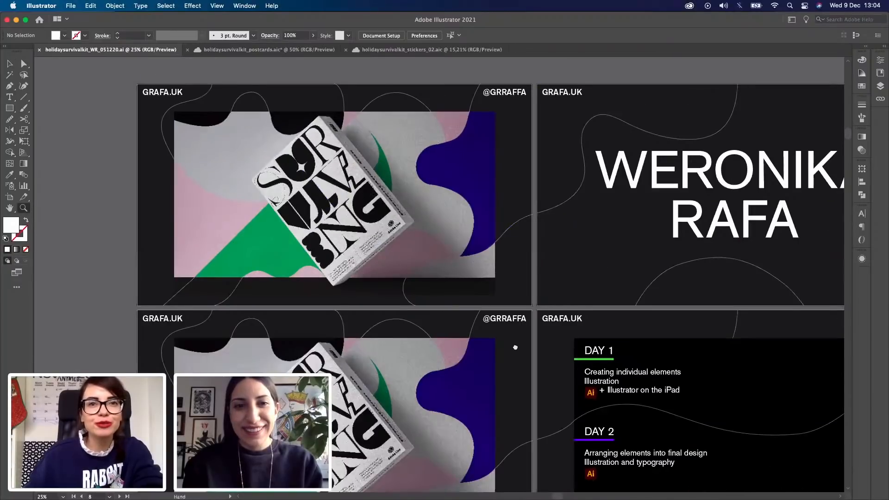
Step: Examine the agenda slide covering Day 1 and Day 2, including a closer view of its text
scroll(407, 280, "down", 2)
scroll(407, 280, "right", 2)
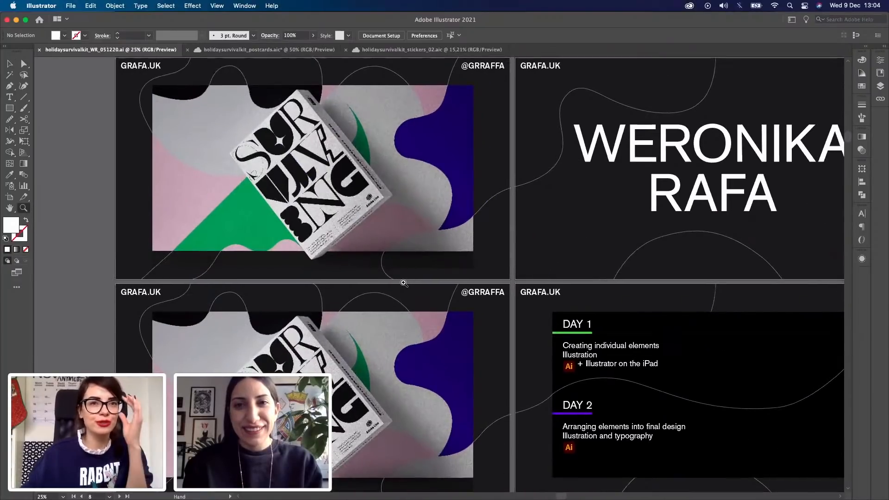
scroll(403, 283, "down", 5)
scroll(403, 283, "right", 9)
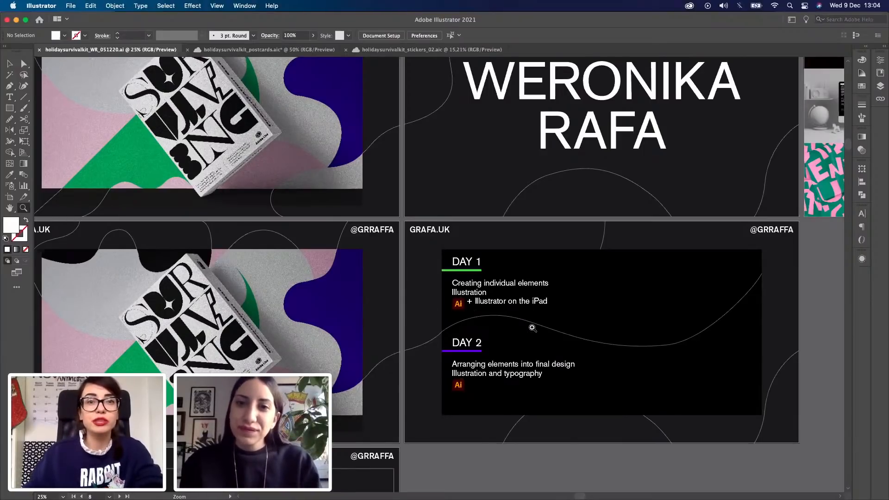
left_click(532, 252)
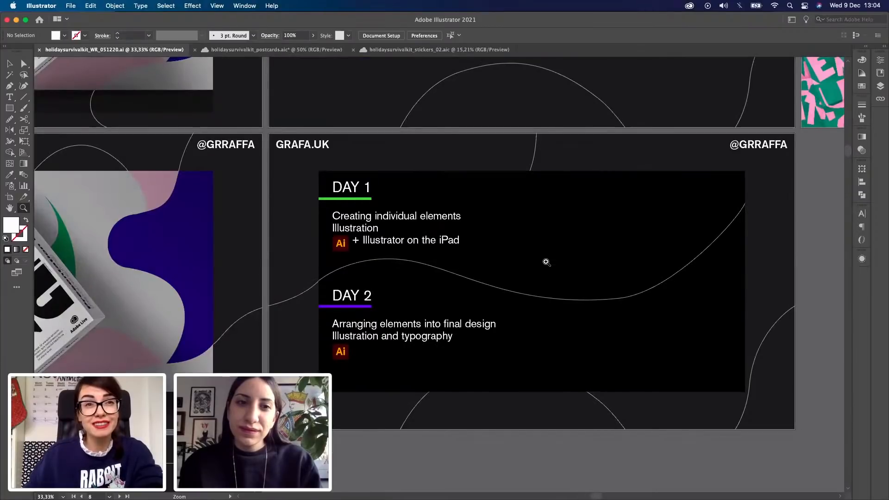
left_click(546, 262)
key("v")
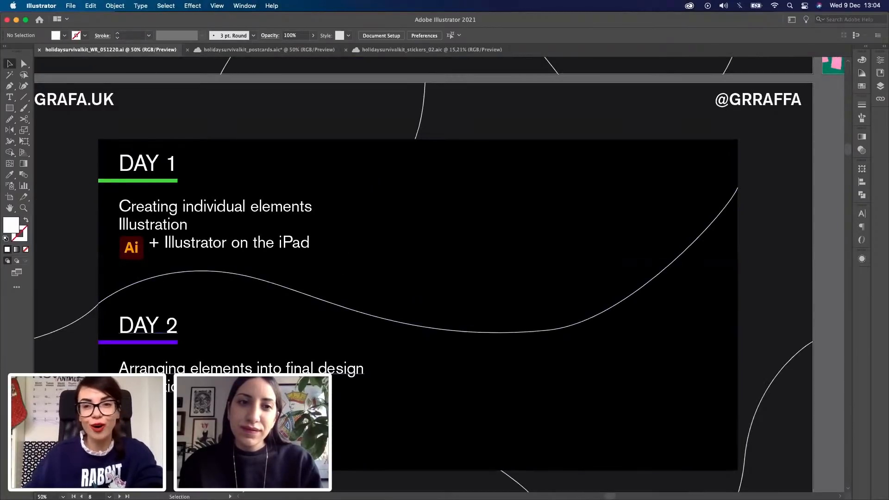
key("z")
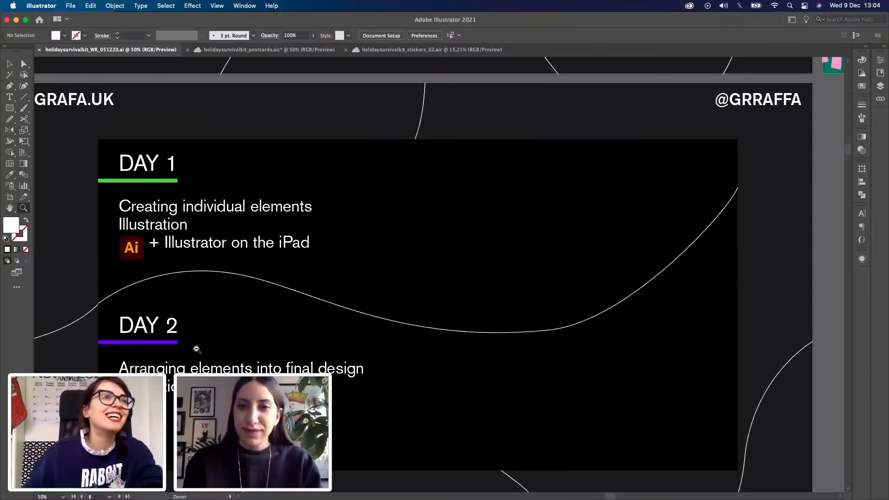
left_click(399, 394, "alt")
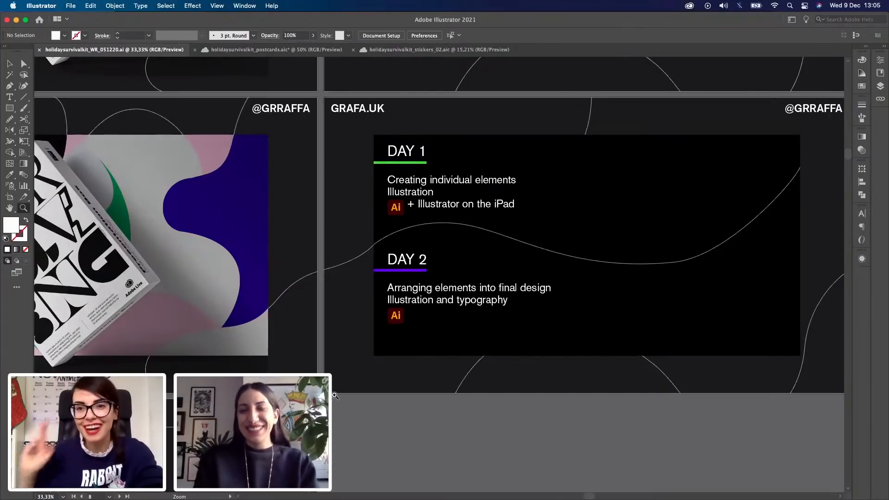
Step: Review the second box mockup slide and the Postcards and Stickers title slide below it
key("space")
left_click_drag(418, 399, 533, 387)
scroll(673, 264, "left", 2)
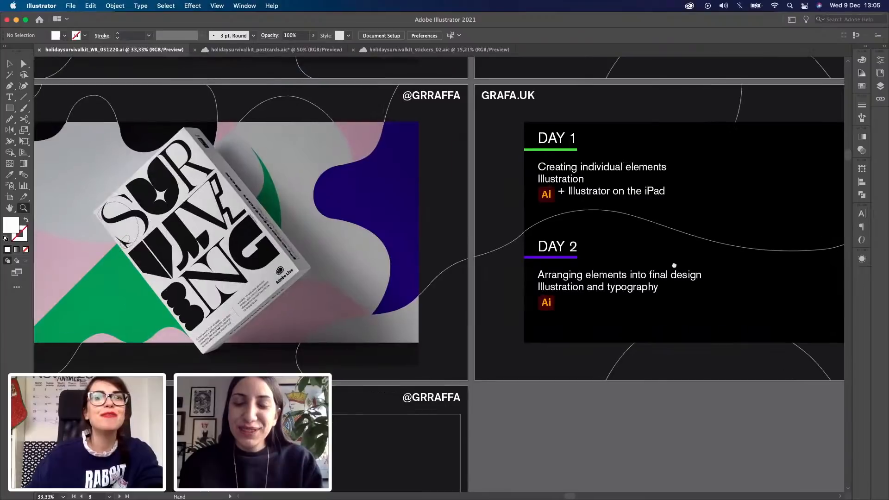
scroll(678, 234, "left", 5)
scroll(678, 233, "down", 2)
scroll(681, 233, "down", 10)
scroll(680, 233, "left", 4)
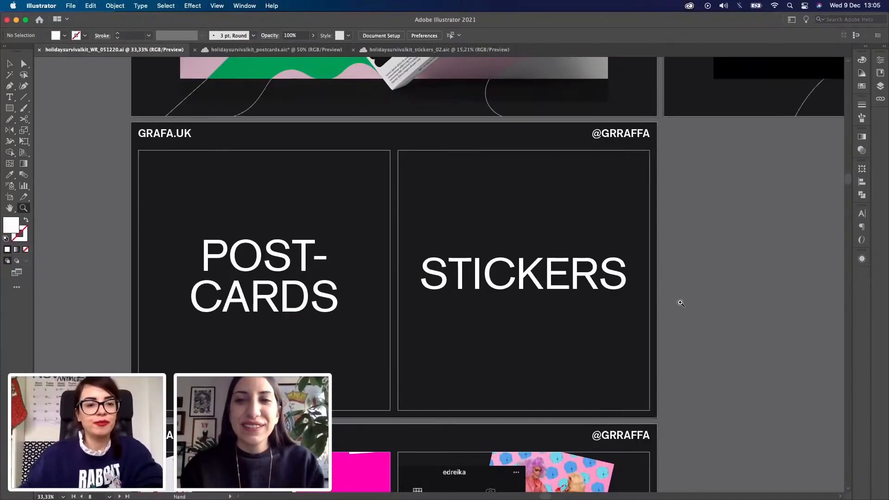
scroll(679, 301, "down", 2)
left_click(666, 340, "alt")
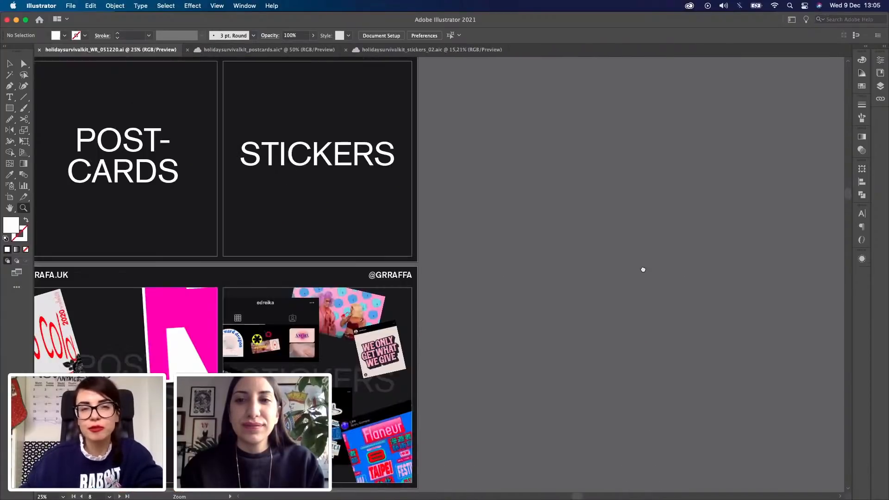
Step: Examine the Type Set 1 and Type Set 2 slide below the postcard and sticker inspiration images
left_click_drag(613, 420, 657, 405)
left_click_drag(563, 320, 695, 193)
scroll(419, 366, "down", 5)
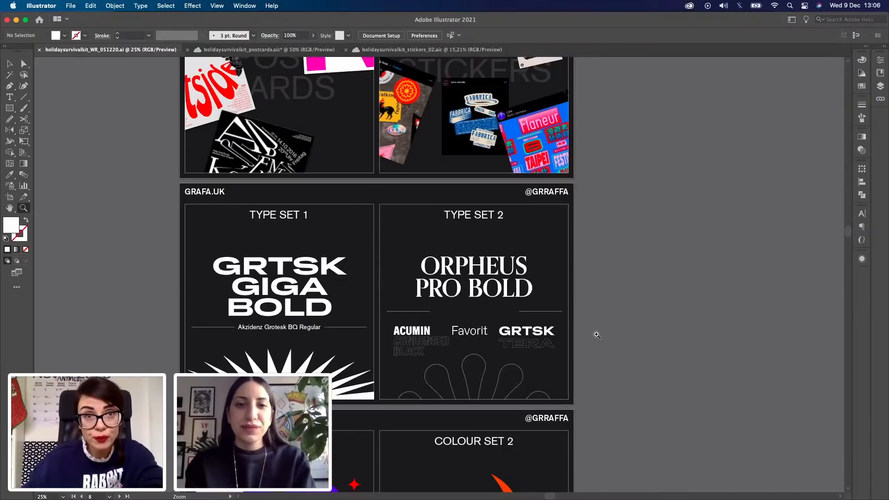
left_click(412, 253)
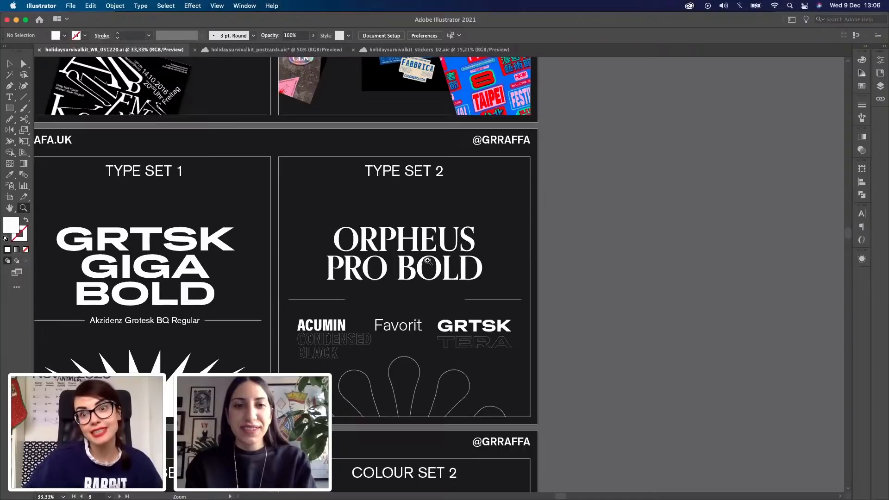
Step: View the list of available fonts in the character settings and close it without choosing one
left_click(862, 215)
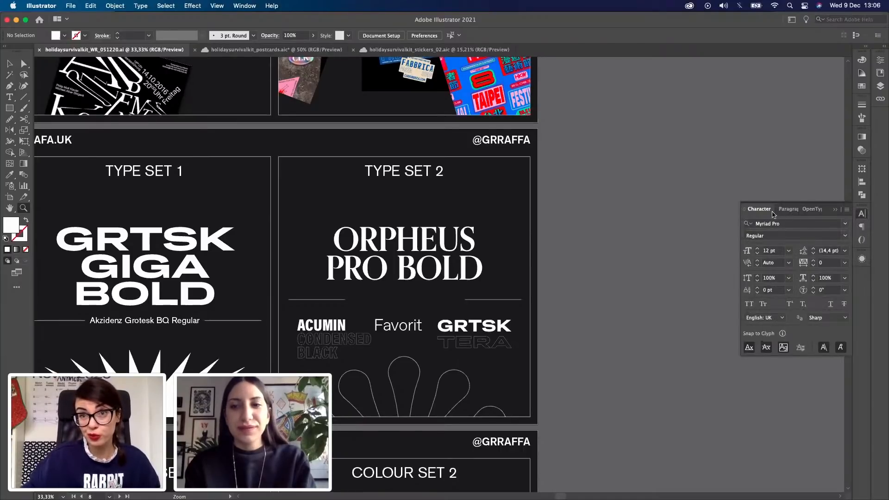
left_click(846, 225)
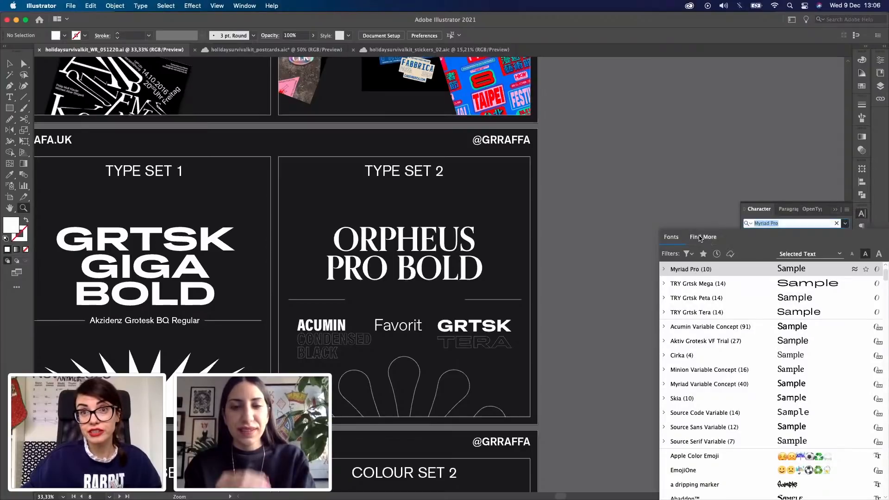
left_click(837, 211)
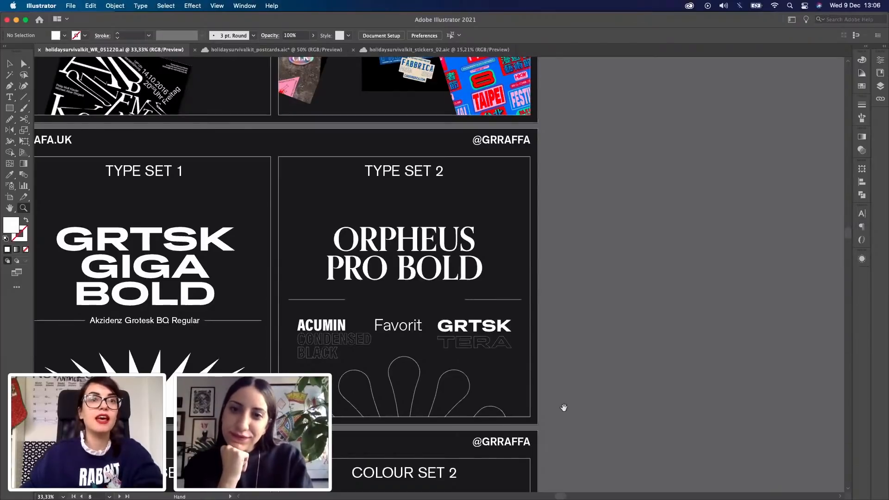
Step: Examine the Colour Set 1 and Colour Set 2 slide below the type sets
scroll(581, 360, "down", 1)
scroll(623, 126, "down", 1)
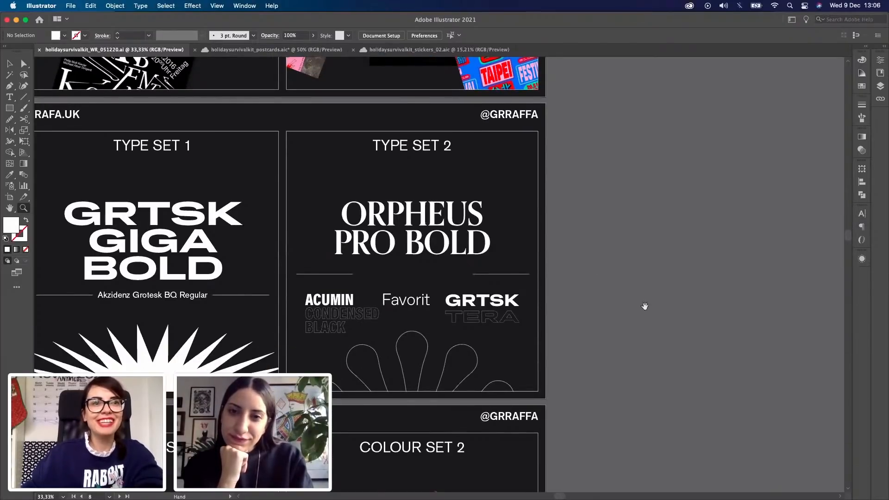
scroll(660, 299, "down", 4)
scroll(660, 299, "left", 2)
scroll(660, 299, "down", 2)
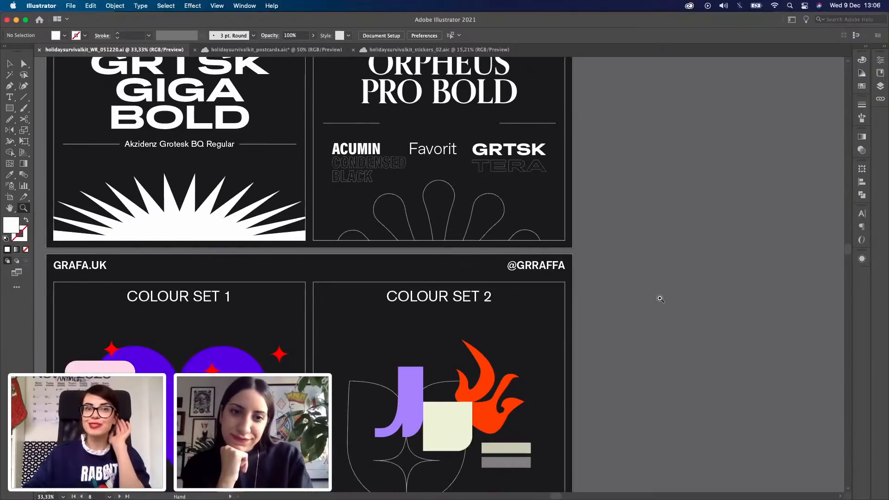
scroll(660, 299, "down", 5)
scroll(659, 299, "left", 2)
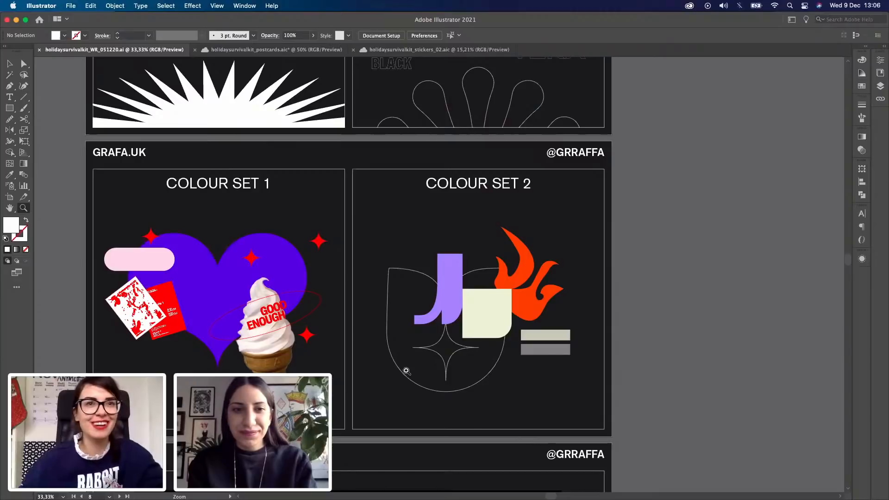
scroll(521, 382, "down", 1)
Step: Read the Day 2 slide listing favourite things to do with type, from Warping to Movement, in close-up
left_click(521, 381, "alt")
left_click_drag(376, 384, 426, 269)
scroll(505, 415, "down", 8)
scroll(469, 308, "right", 3)
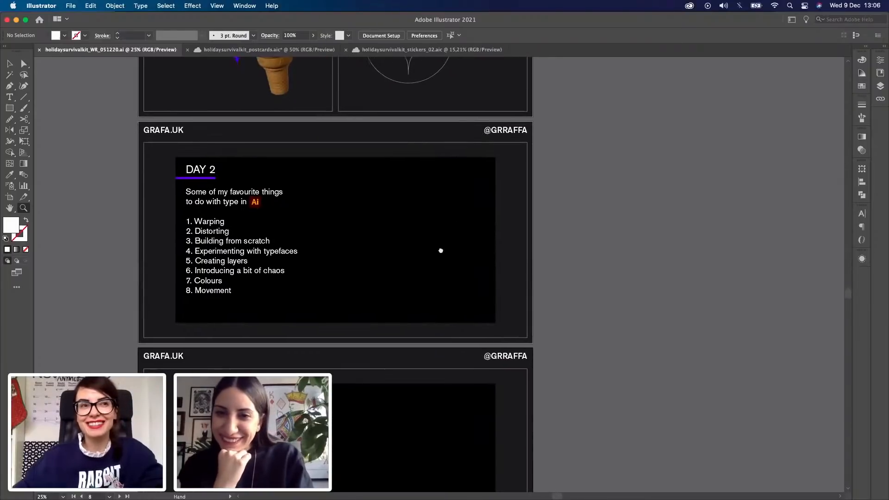
scroll(444, 248, "down", 3)
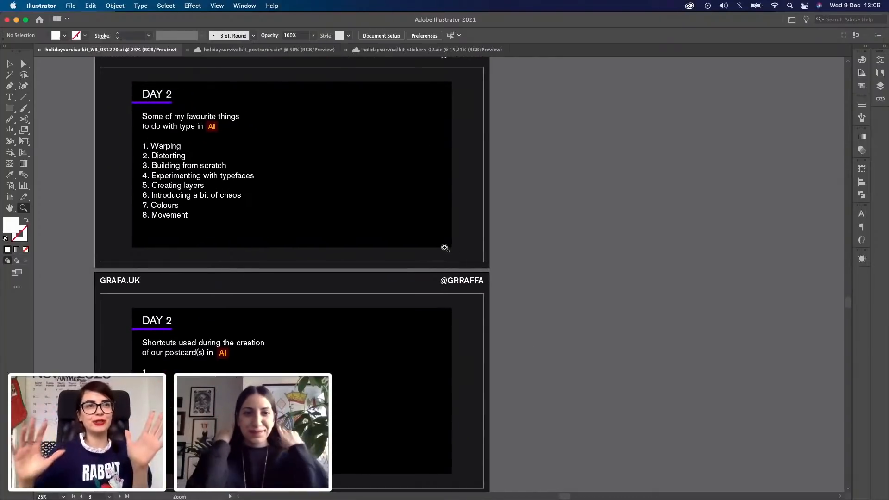
scroll(480, 323, "left", 2)
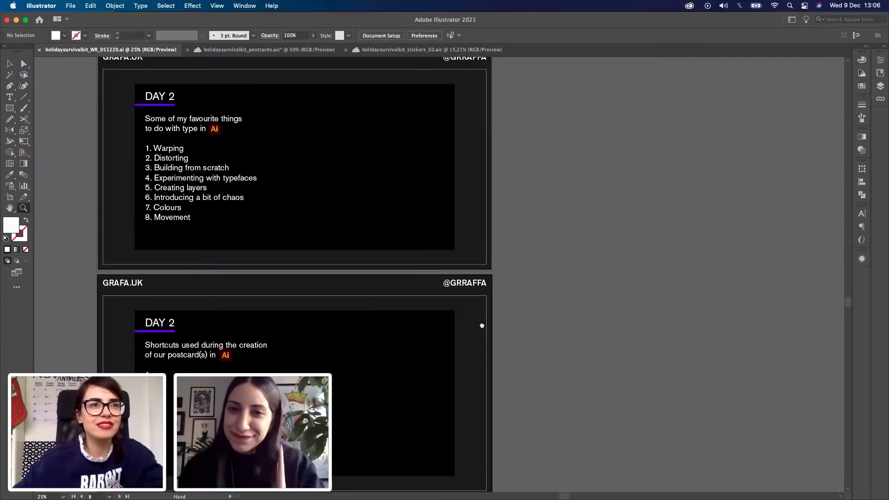
scroll(394, 323, "up", 3)
scroll(395, 310, "up", 4)
left_click(398, 301)
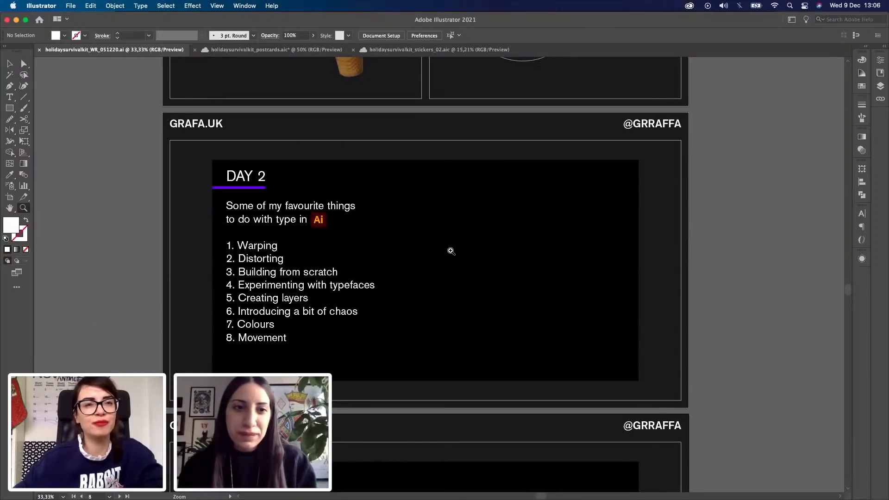
left_click(398, 261)
scroll(486, 277, "right", 3)
scroll(486, 278, "down", 1)
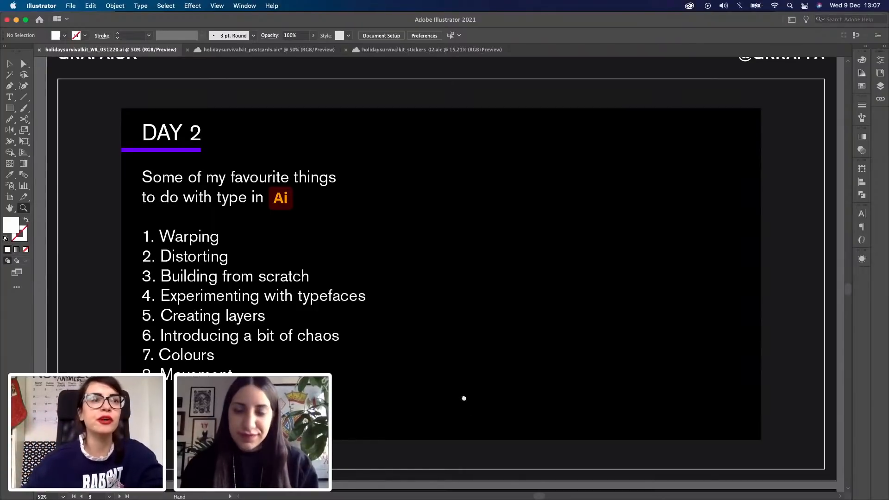
Step: Show the Day 2 slide about shortcuts used for the postcards and activate the Selection tool
scroll(465, 397, "down", 10)
scroll(514, 295, "down", 10)
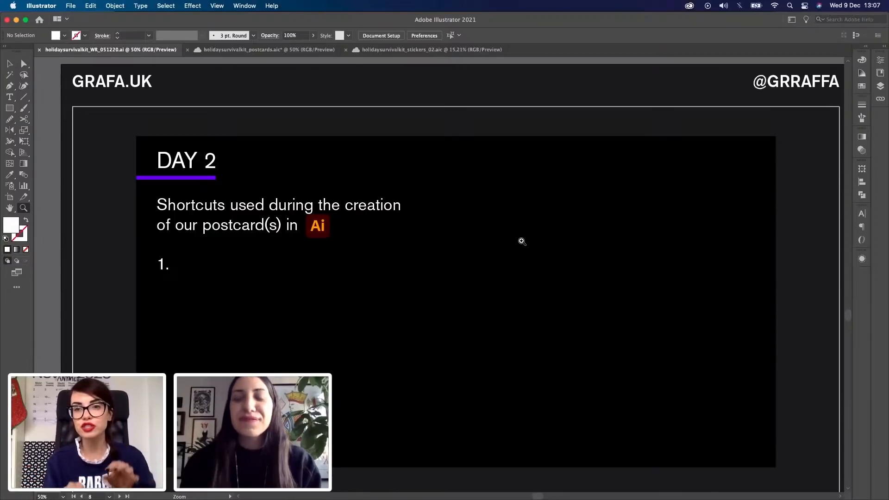
left_click(11, 65)
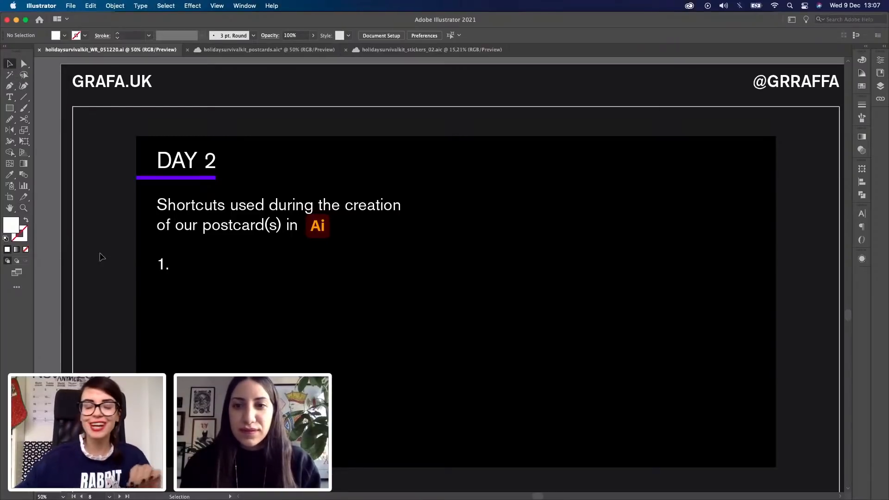
Step: Look over the Day 2 slides on favourite type techniques and postcard shortcuts, from an overview to a closer view
key("z")
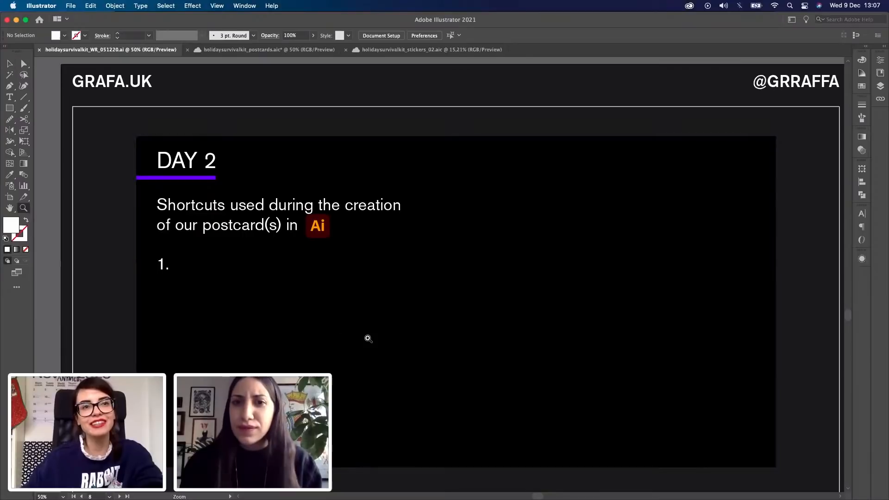
left_click(423, 346, "alt")
left_click(546, 274, "alt")
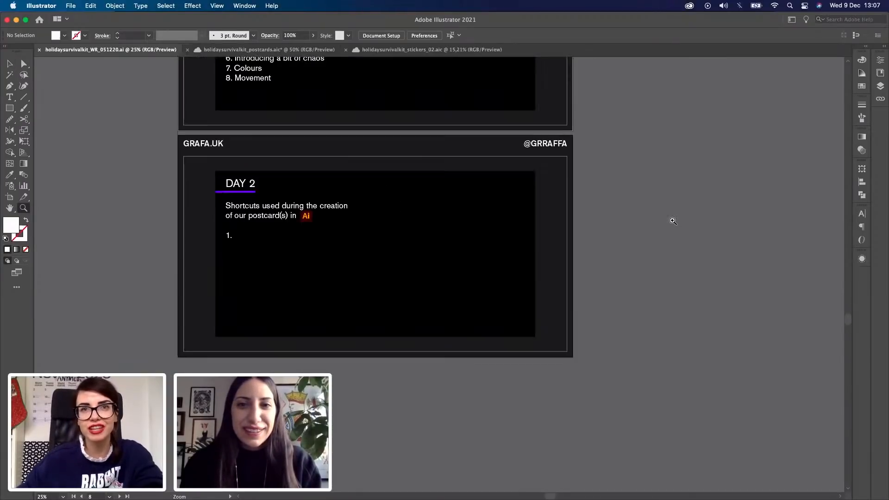
left_click_drag(628, 292, 626, 299)
scroll(625, 298, "up", 5)
scroll(625, 298, "left", 2)
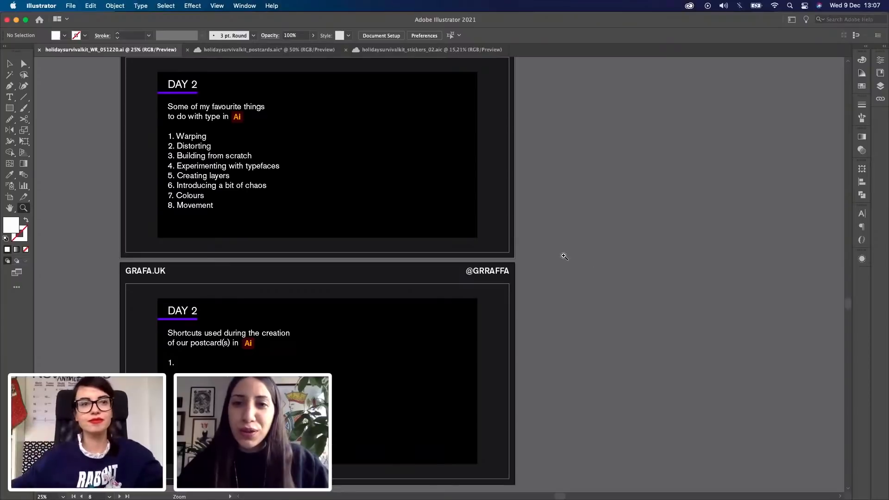
key("super+minus")
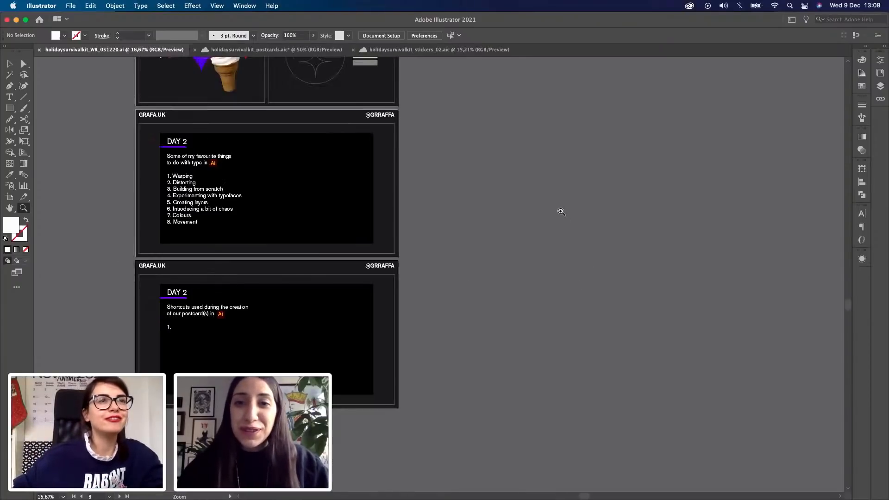
left_click_drag(530, 226, 558, 205)
left_click(298, 386)
left_click(520, 237)
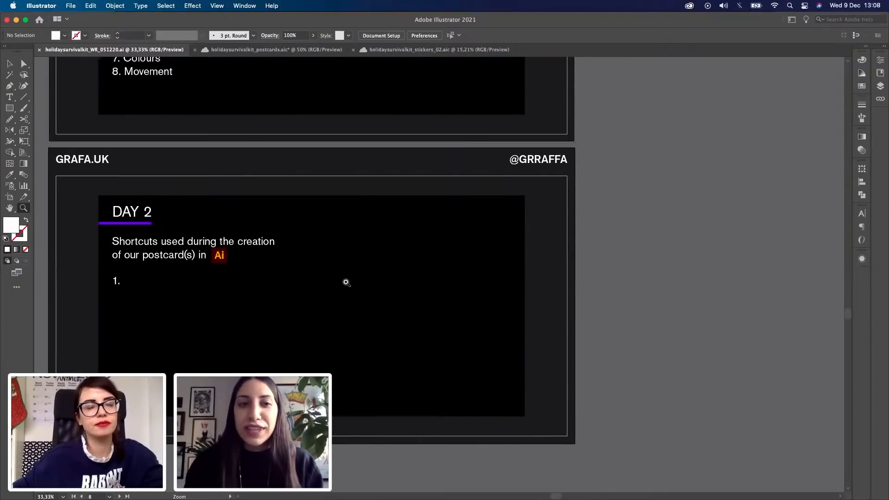
scroll(357, 285, "left", 3)
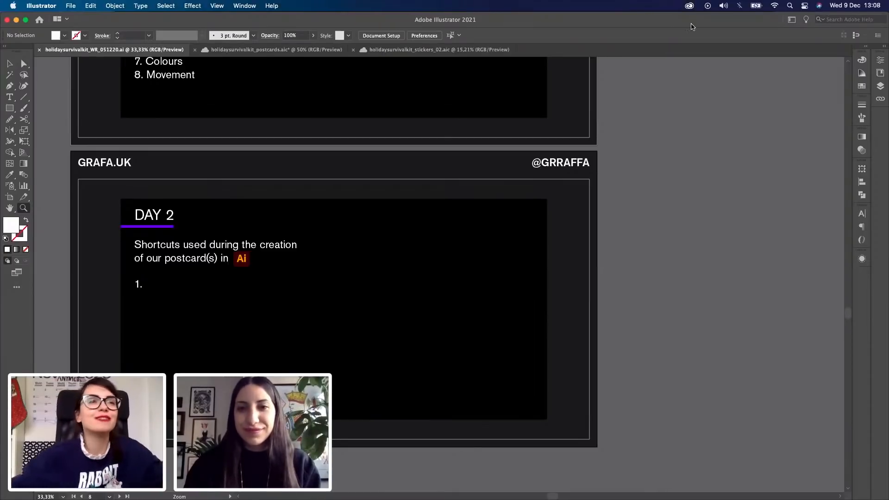
Step: Show the presentation's layers and expand the contents of the Design layer
key("super+minus")
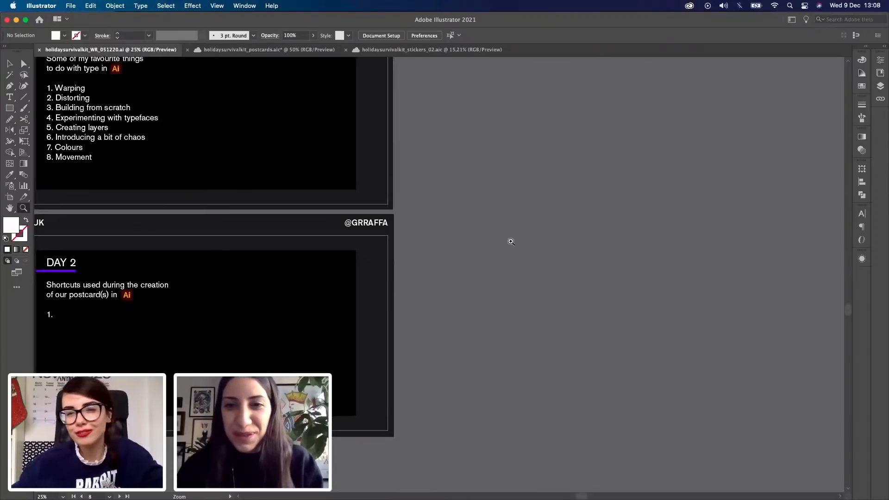
left_click_drag(510, 240, 599, 257)
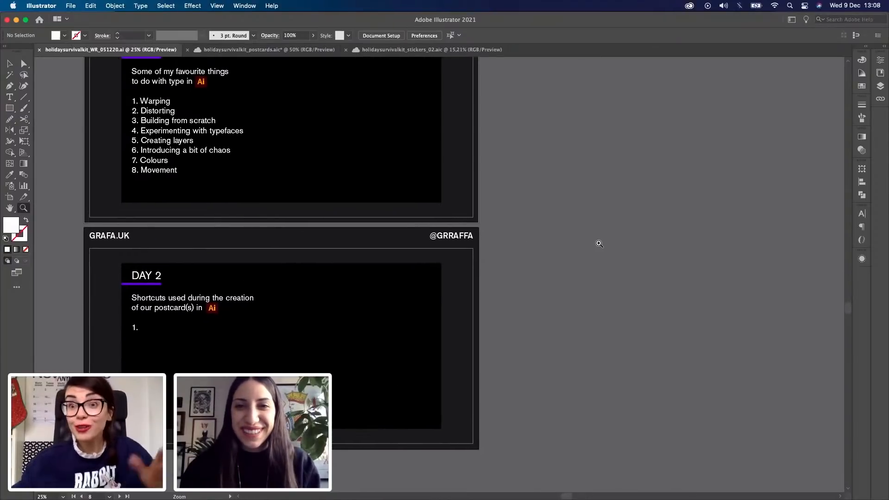
left_click(879, 87)
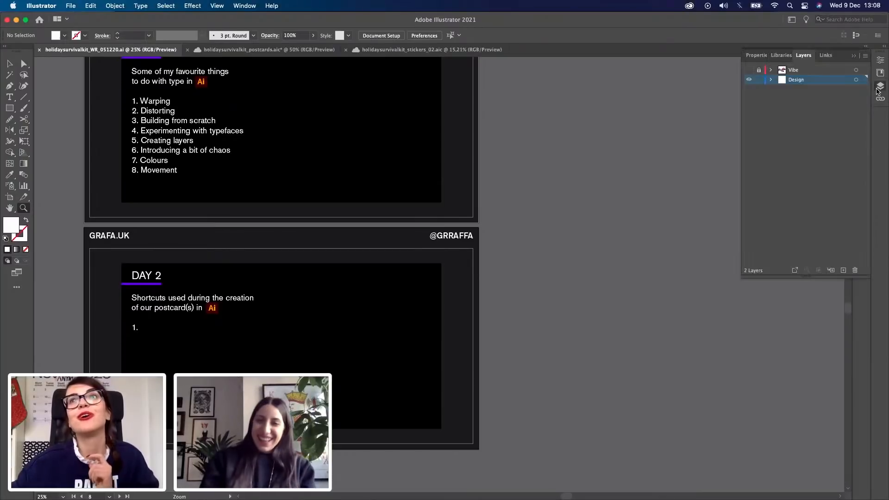
left_click(772, 81)
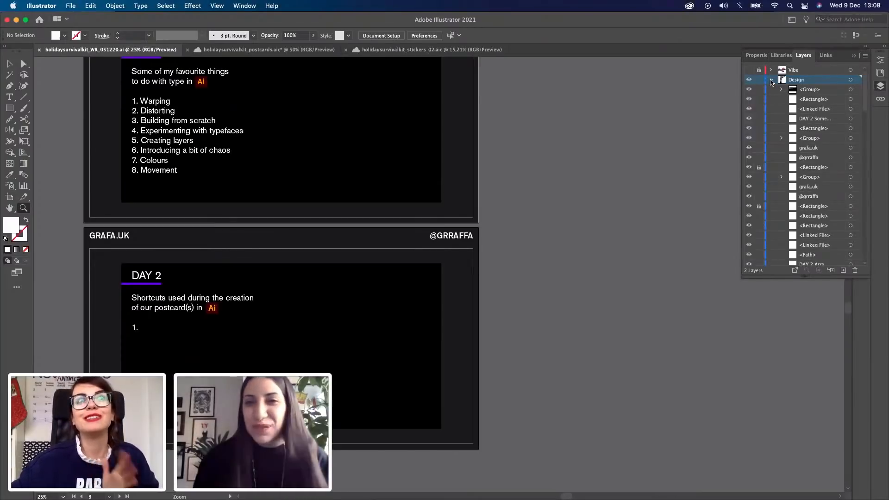
Step: Glance at the postcards document, return to the Day 2 shortcuts slide in close-up, and hide the layer list
left_click(302, 51)
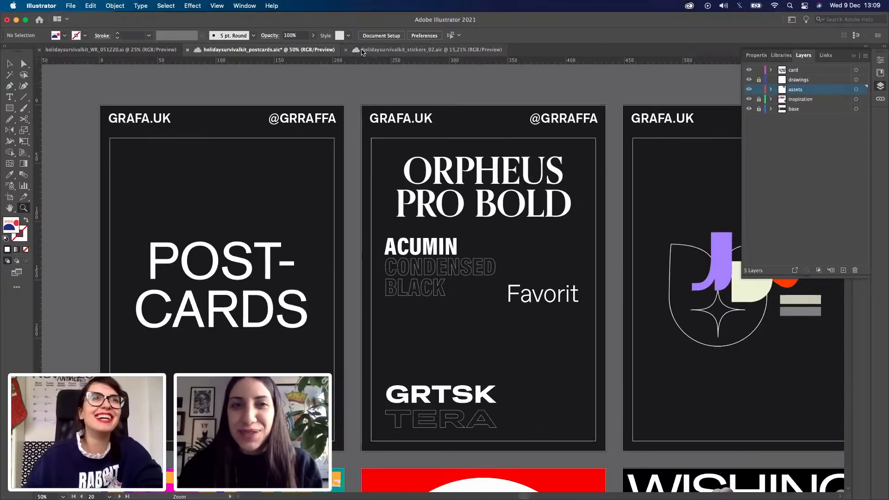
left_click(117, 51)
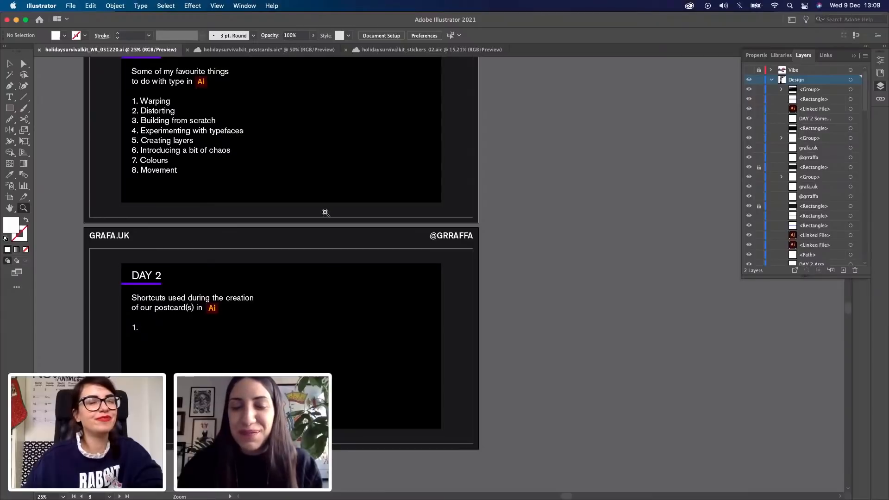
left_click(332, 291)
left_click(332, 291)
key("space")
left_click_drag(462, 333, 415, 250)
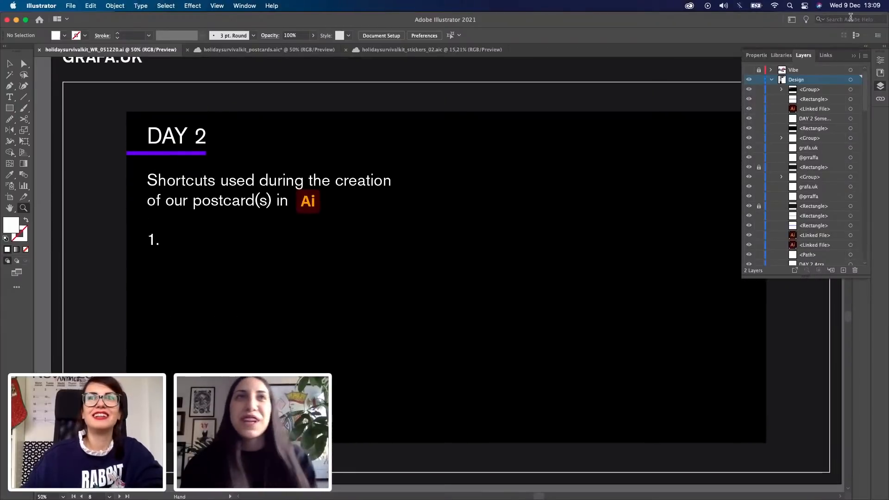
left_click(854, 56)
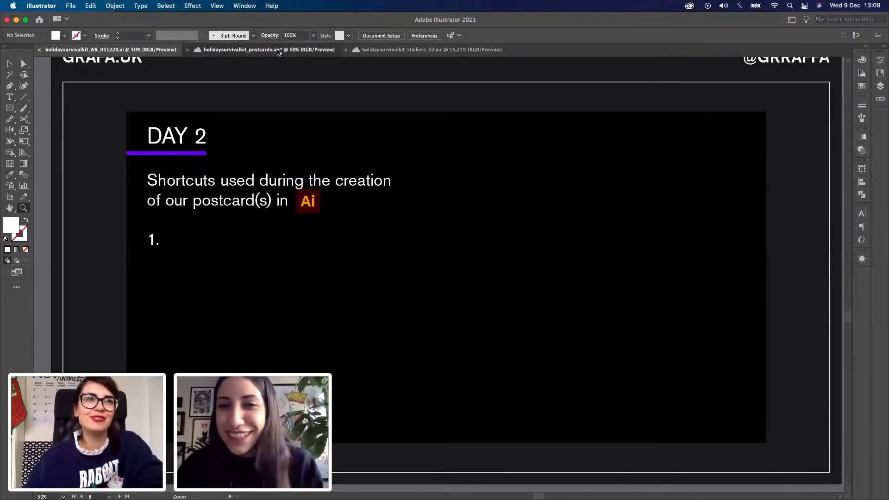
Step: Compare the postcards document with the presentation's shortcuts slide, finishing on the postcards document
left_click(278, 52)
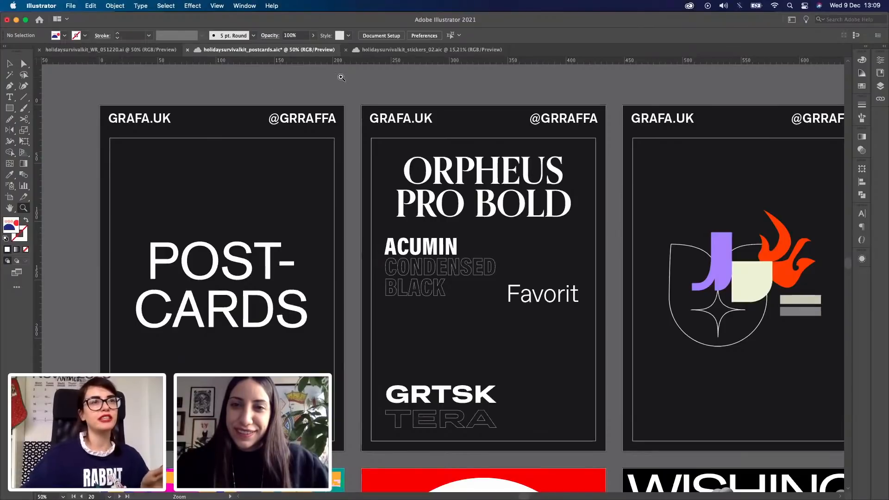
left_click(139, 50)
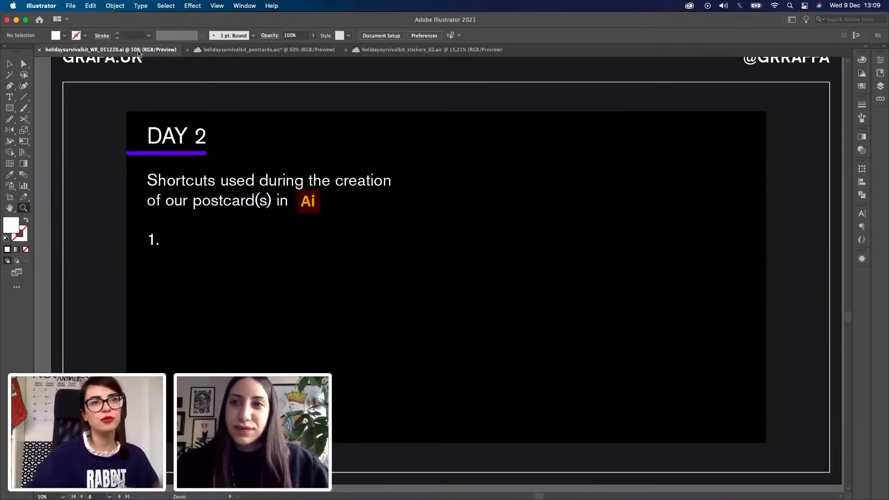
left_click(261, 53)
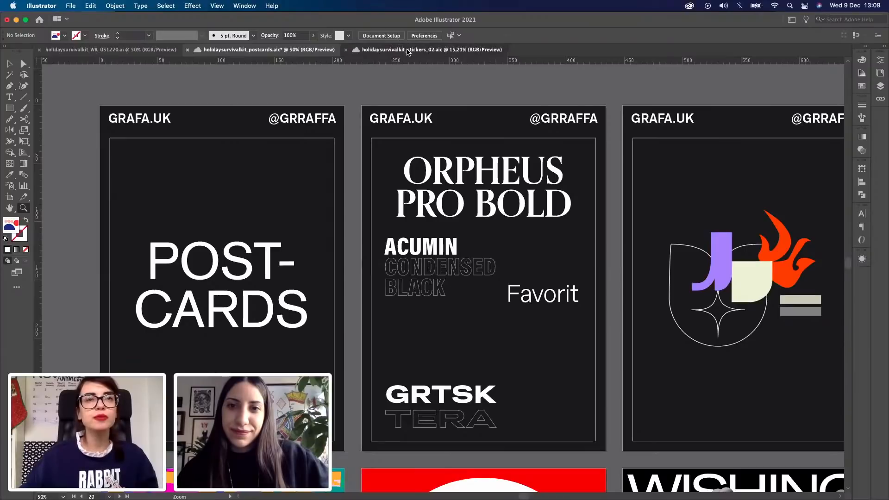
Step: Switch to the holidaysurvivalkit_stickers_02 document and examine the pink cassette artwork in close-up
left_click(407, 50)
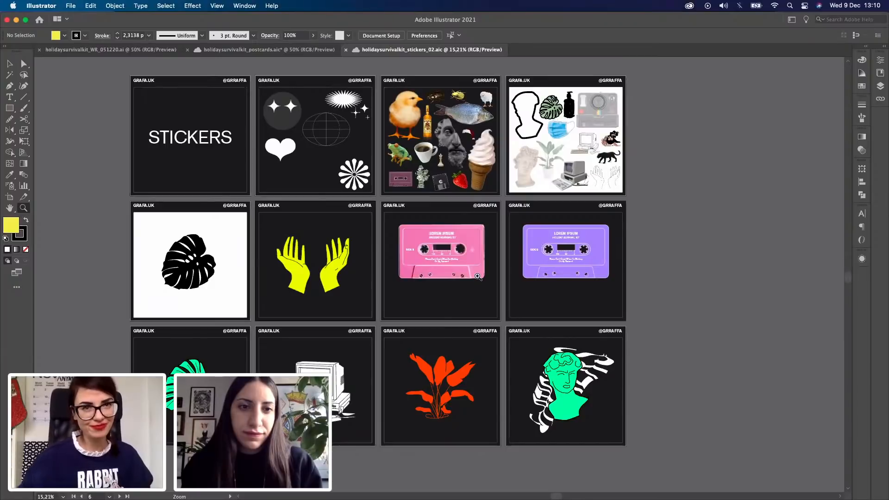
left_click(468, 274)
left_click(466, 269)
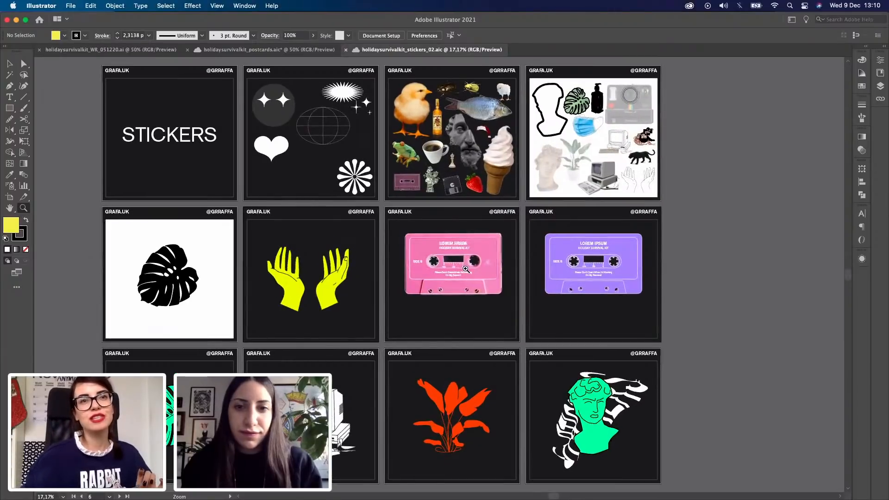
left_click(466, 269)
left_click(466, 269)
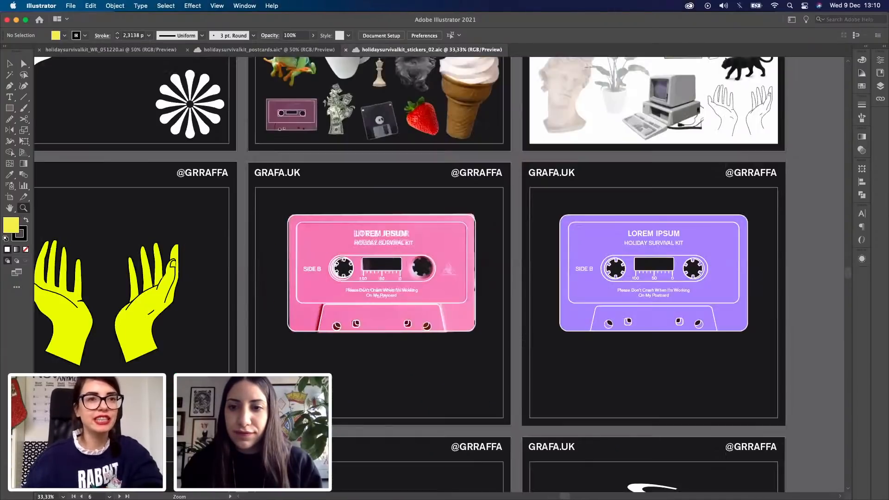
left_click(466, 269)
left_click(467, 268)
scroll(470, 421, "left", 1)
scroll(339, 252, "left", 5)
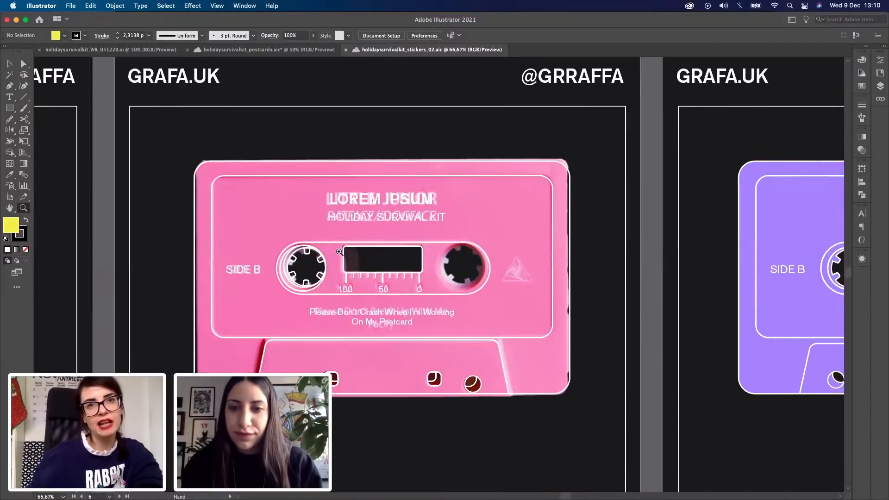
Step: Set the corner radius of the pink cassette outline's upper-right corner to 0 px and deselect the outline
key("a")
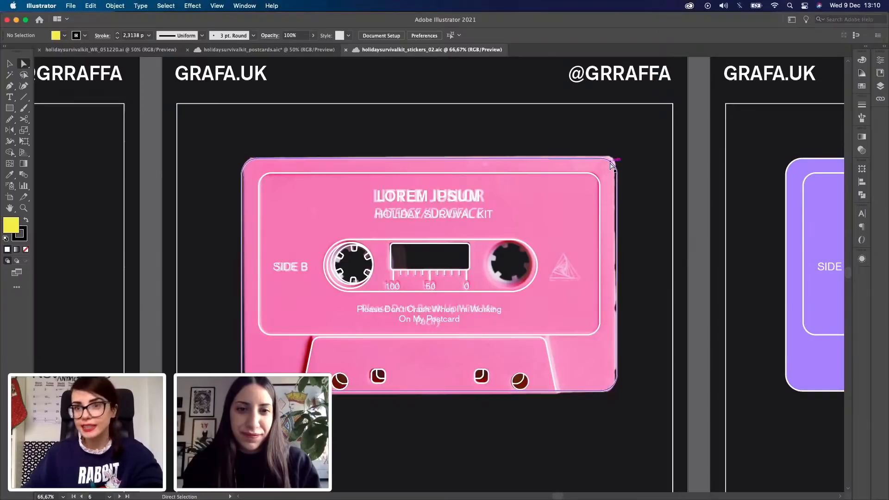
left_click_drag(611, 164, 601, 162)
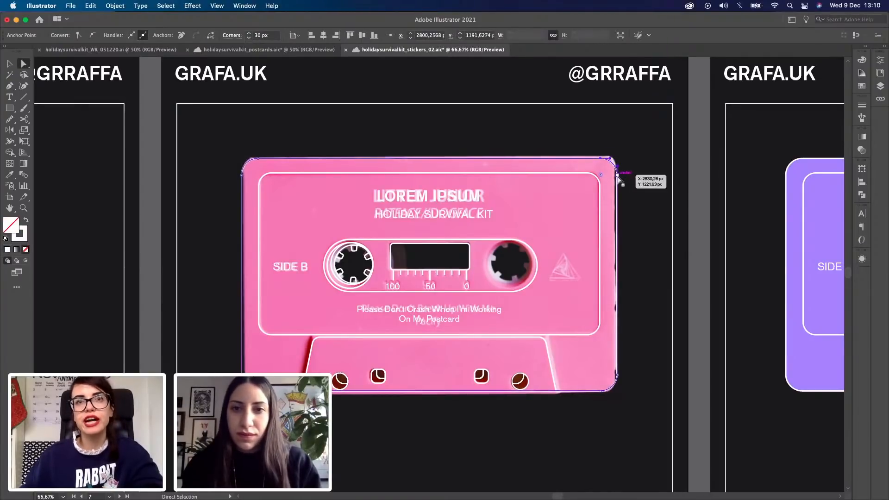
left_click(600, 161, "shift")
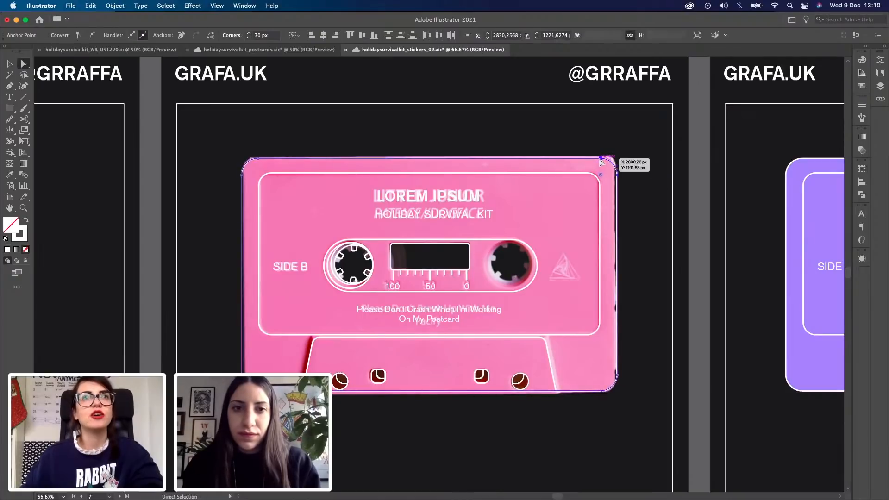
left_click(259, 35)
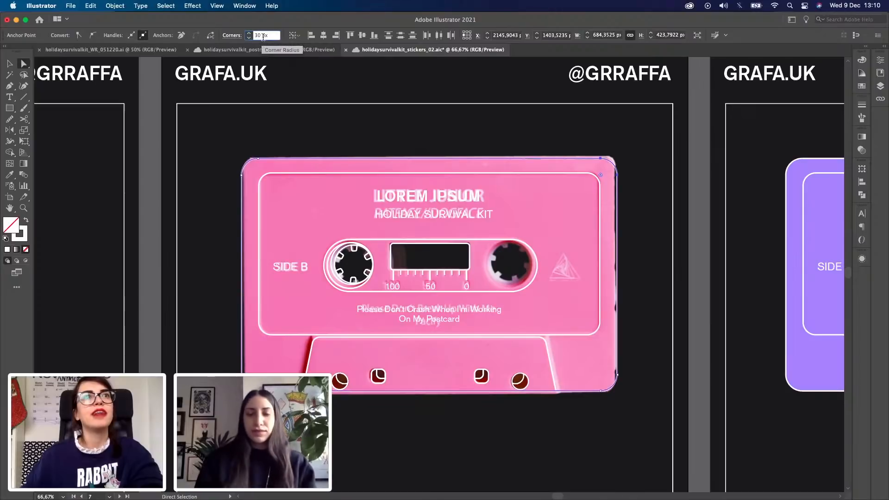
type("0")
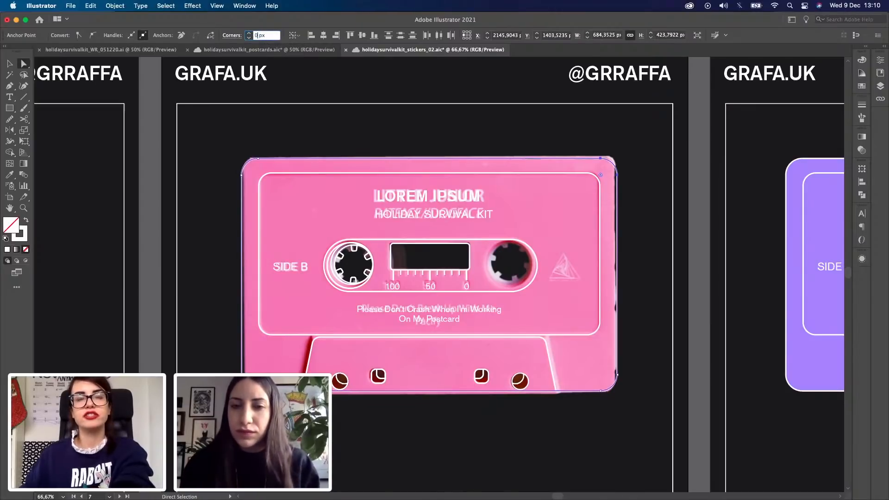
key("Return")
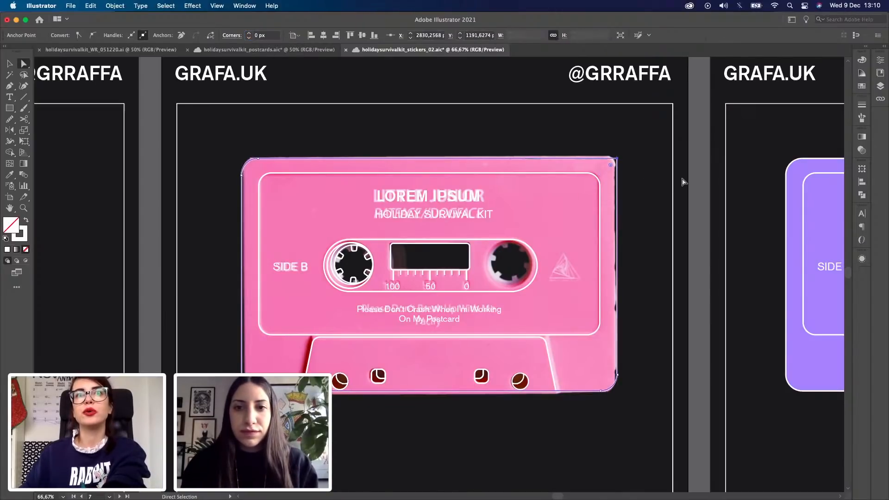
left_click(696, 176)
Step: Round the upper-right corner of the pink cassette's outer outline with a 30 px corner radius
key("z")
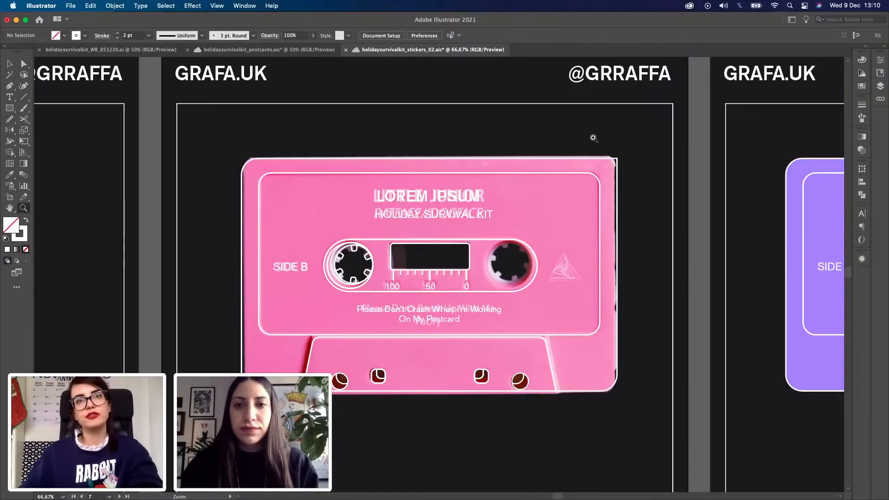
left_click_drag(594, 138, 768, 275)
key("a")
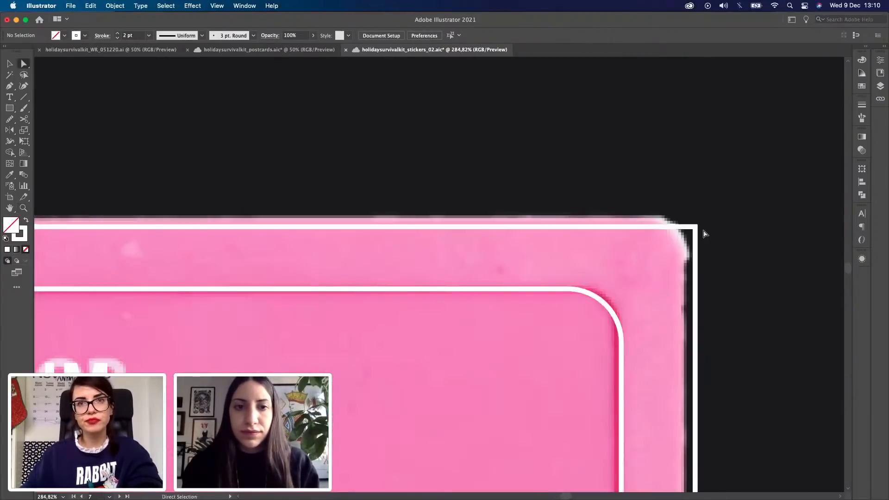
left_click(696, 228)
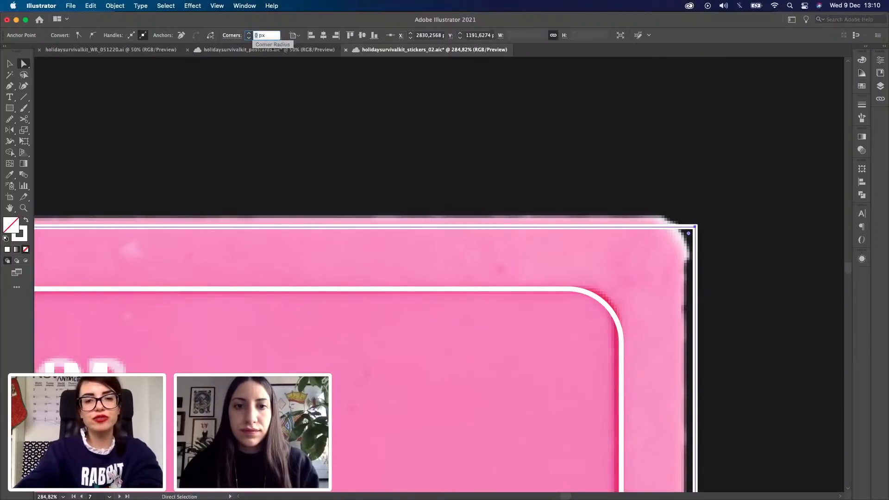
key("Return")
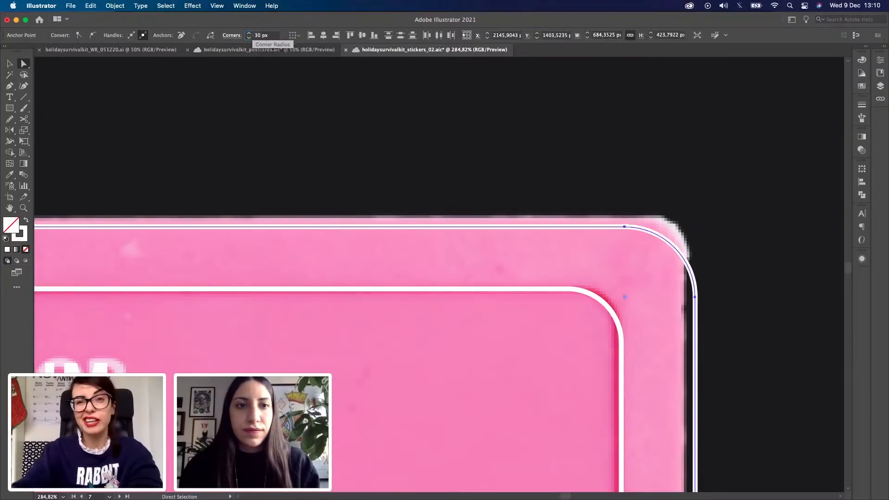
Step: View the whole pink cassette with its outer outline still selected to check the rounded corner
left_click(8, 63)
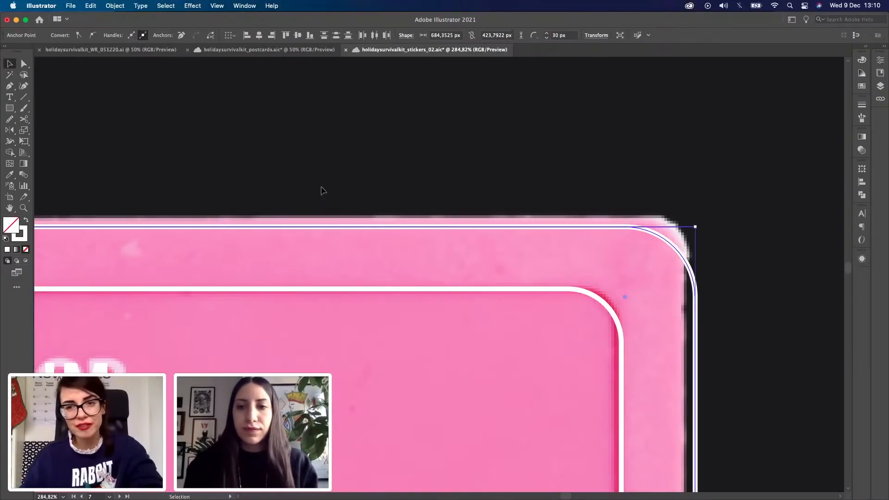
key("z")
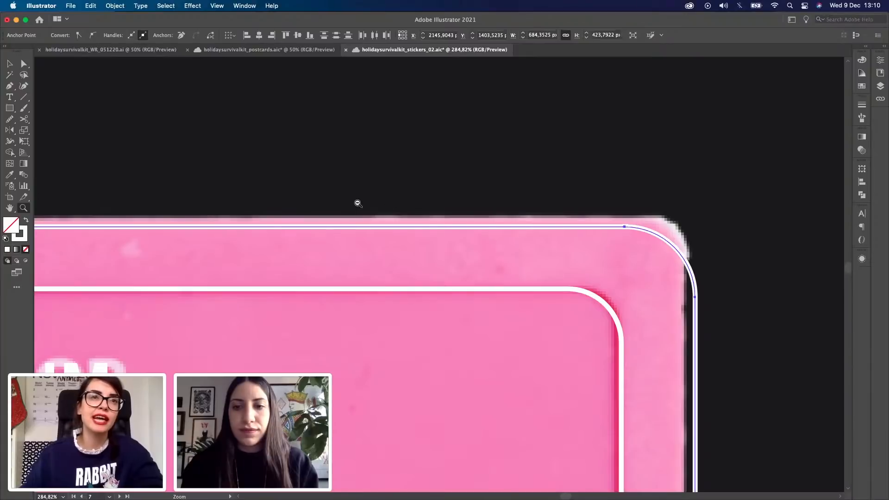
left_click_drag(562, 430, 428, 416)
left_click(406, 408, "alt")
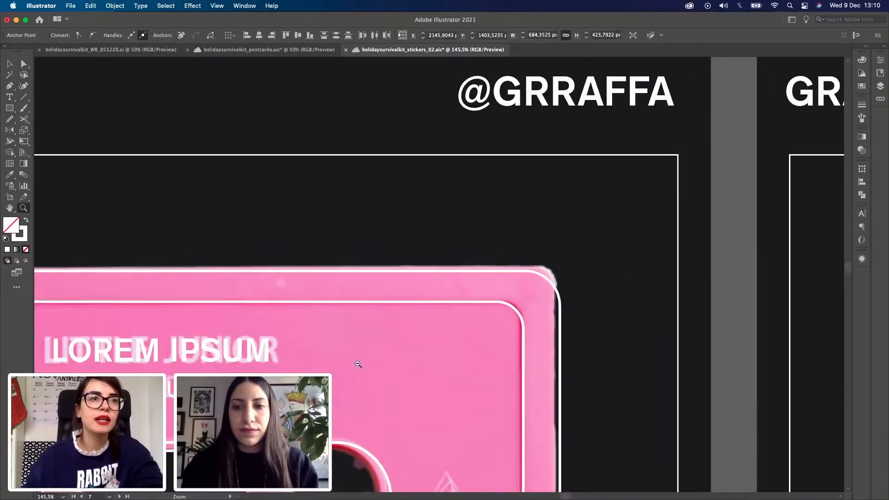
left_click(364, 321, "alt")
left_click(506, 327, "alt")
left_click_drag(543, 338, 642, 312)
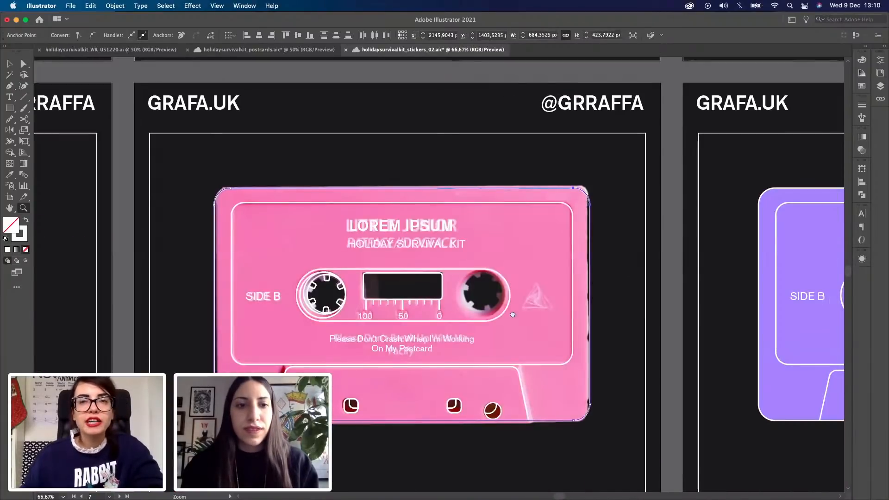
Step: Compare the traced pink cassette with the finished purple cassette on the neighbouring artboard, briefly selecting the purple group
left_click(408, 313, "alt")
left_click_drag(441, 315, 211, 318)
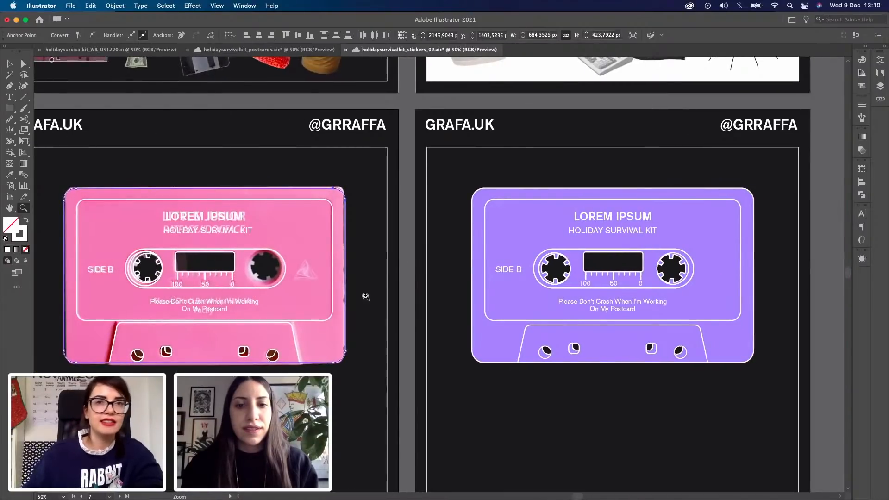
key("v")
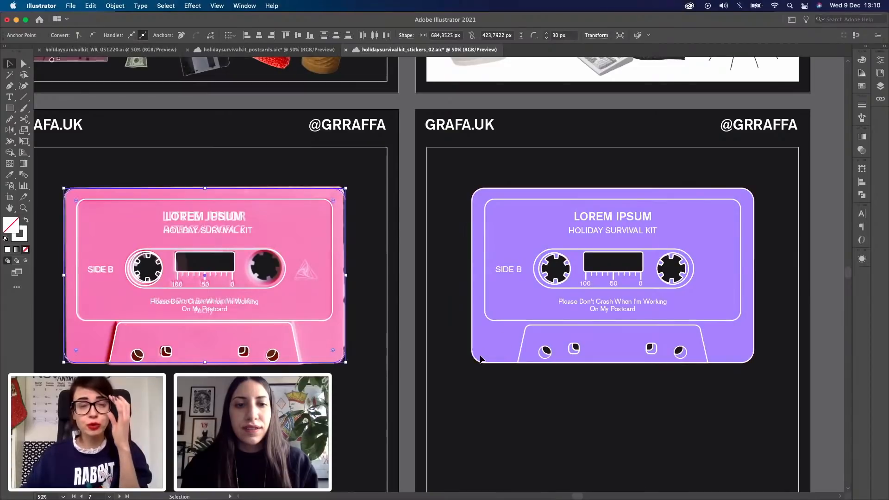
left_click(477, 362)
left_click(481, 352)
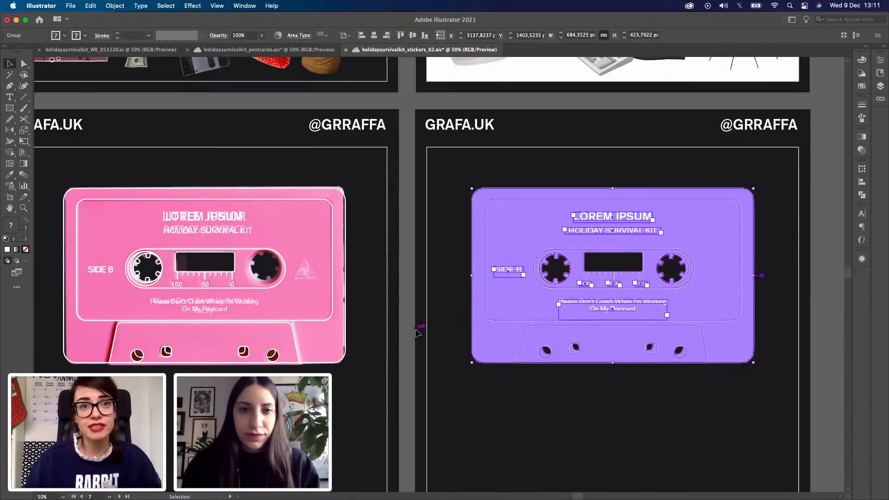
left_click(467, 322)
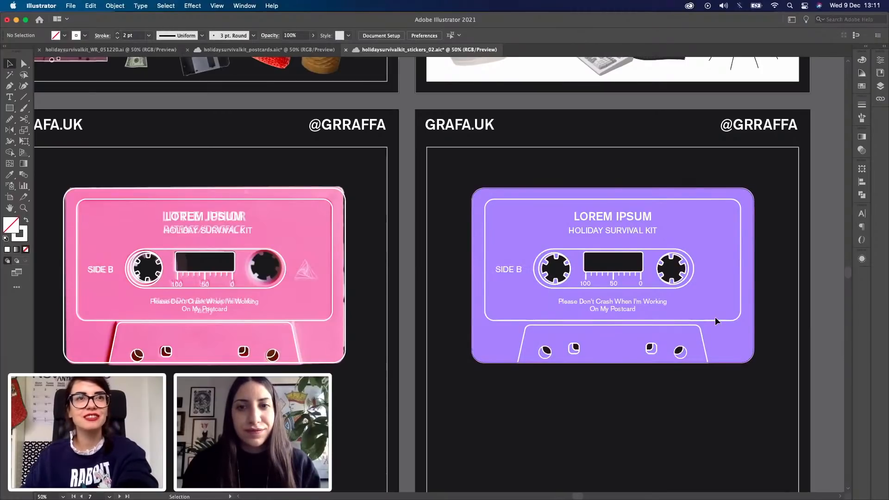
scroll(674, 313, "up", 1)
scroll(674, 314, "left", 6)
scroll(524, 321, "right", 2)
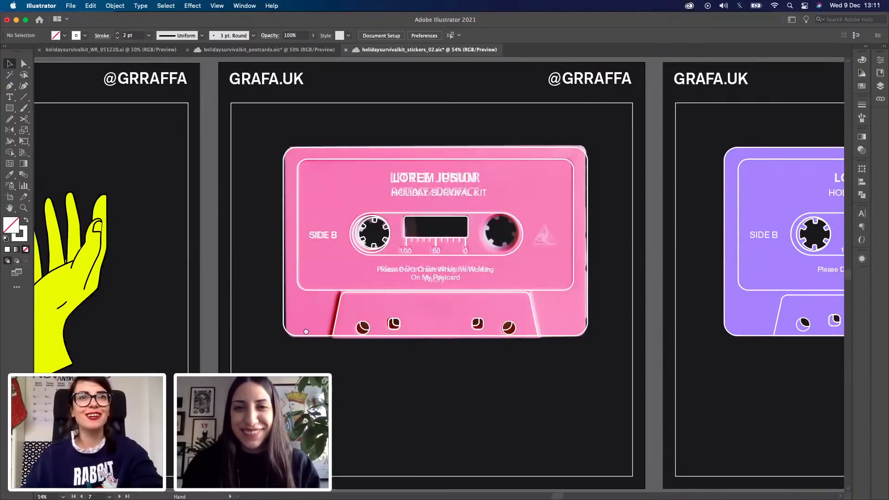
Step: In the holidaysurvivalkit_WR_051220 document, enter "cmd 0" as item 1 of the Day 2 shortcuts list and leave the group's isolation
left_click(106, 50)
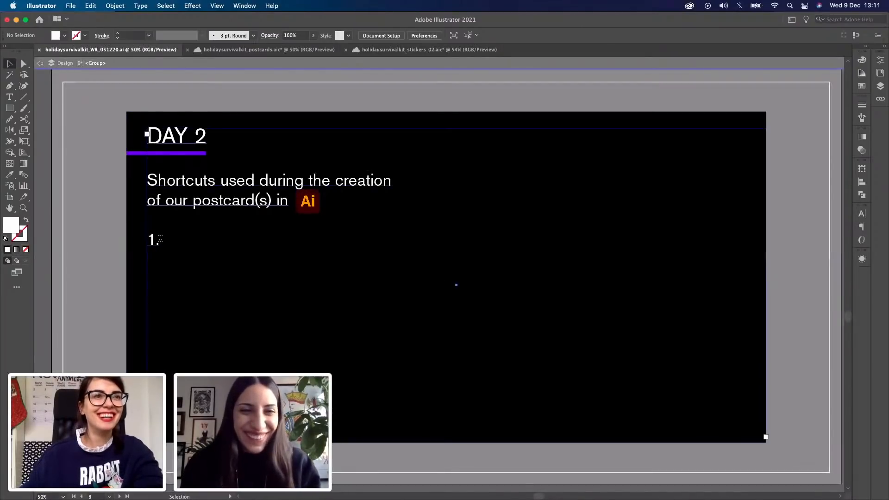
double_click(155, 240)
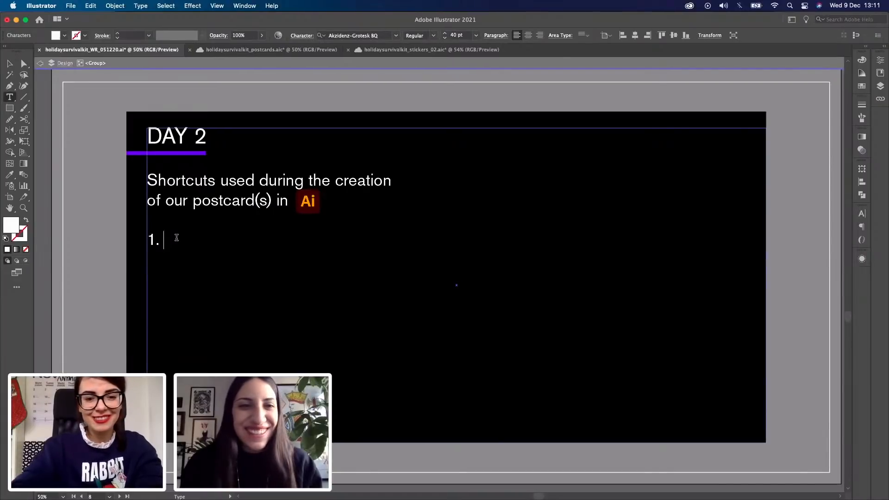
type("cmd")
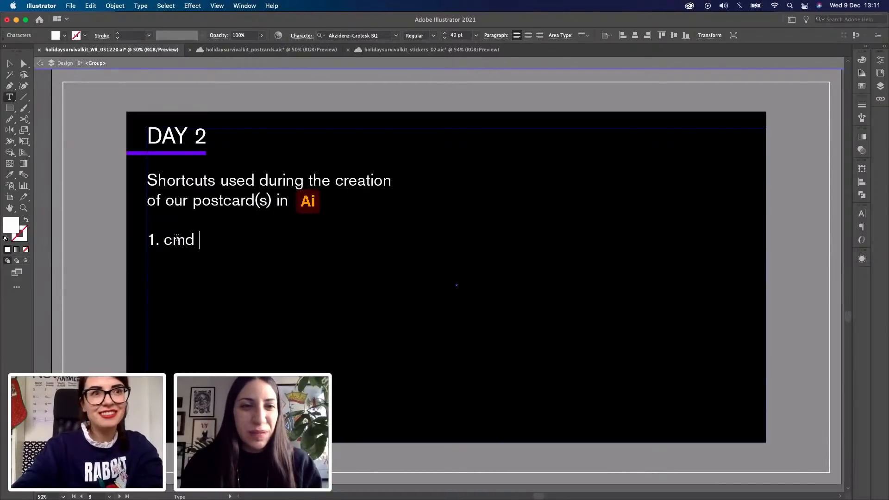
type(" 0")
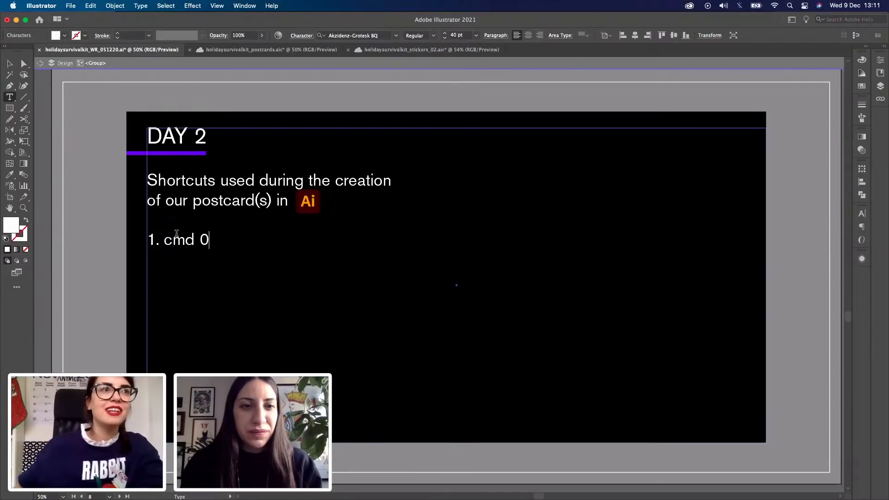
left_click(10, 63)
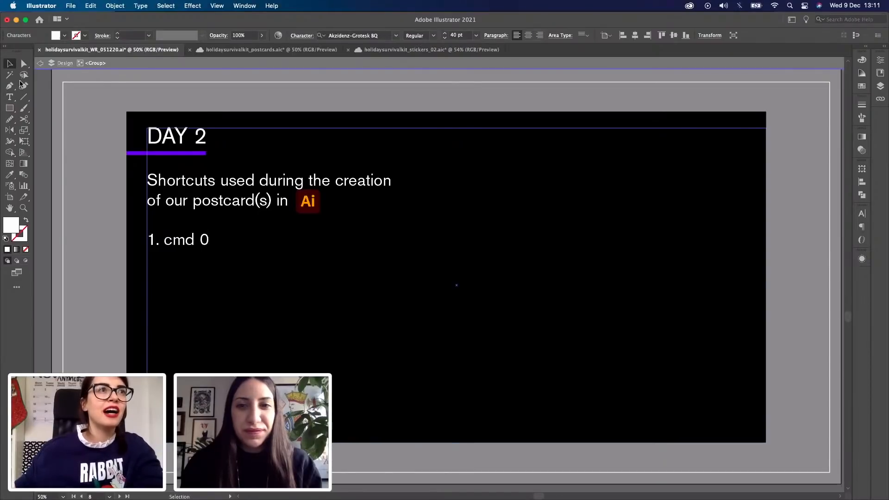
double_click(43, 130)
Step: Return to the holidaysurvivalkit_stickers_02 document and review the pink and purple cassettes side by side
left_click(433, 51)
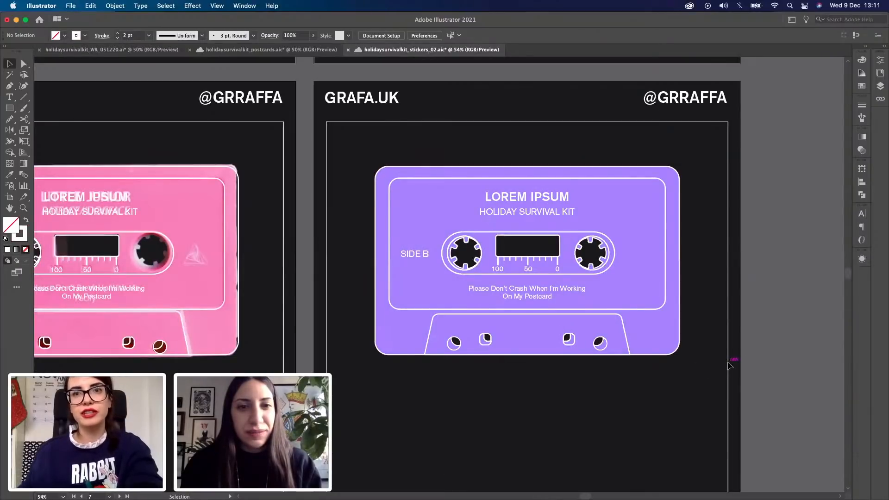
scroll(729, 366, "left", 10)
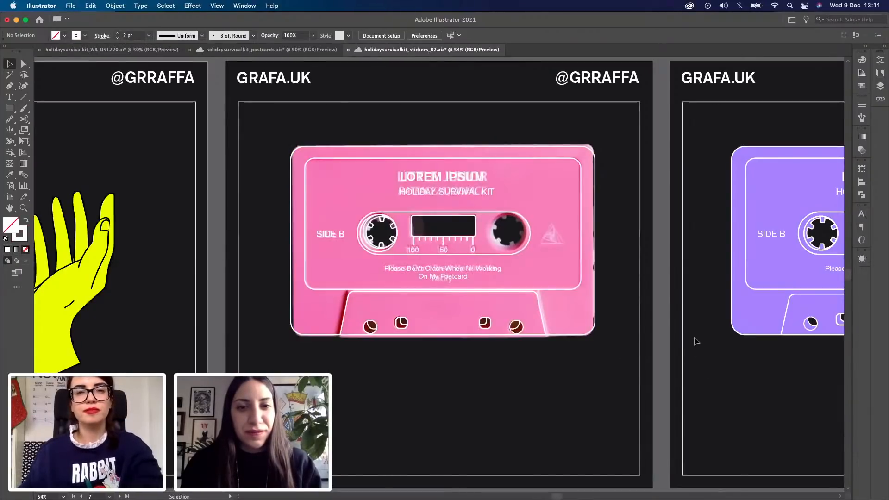
scroll(740, 323, "right", 10)
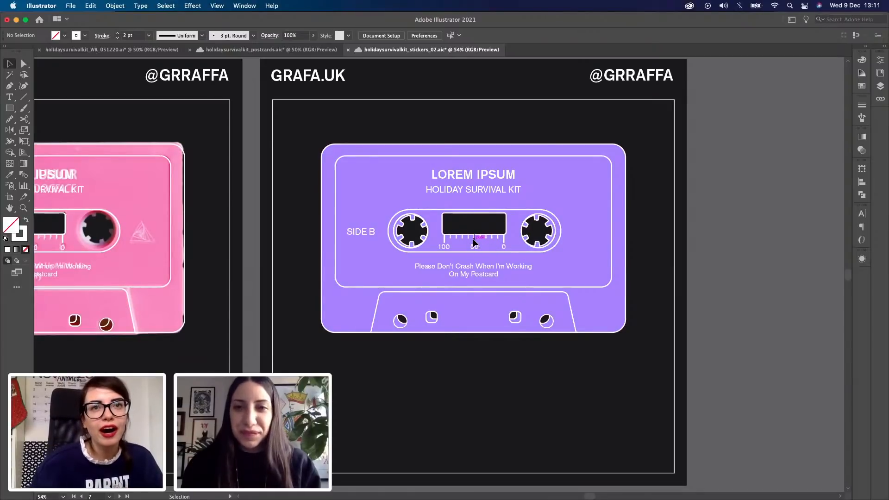
left_click(480, 245)
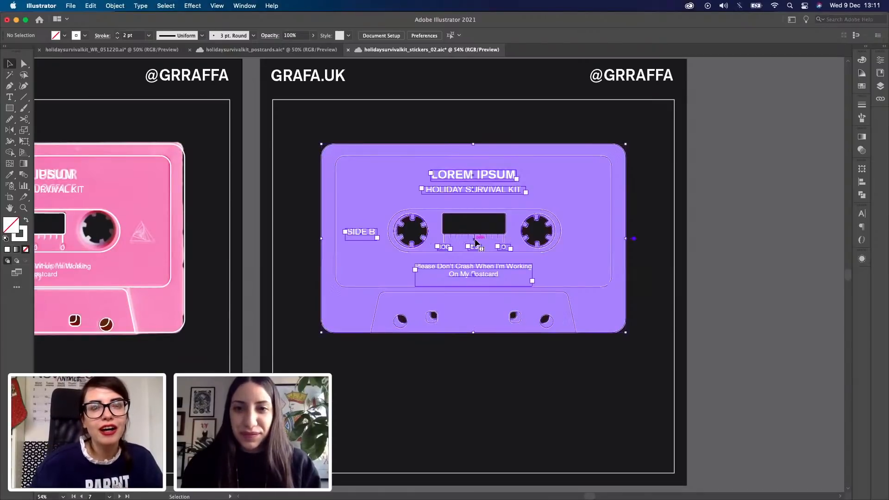
left_click(717, 236)
Step: Try a short diagonal Paintbrush stroke on the drawings2 layer across the purple cassette's right reel and delete it
left_click(24, 110)
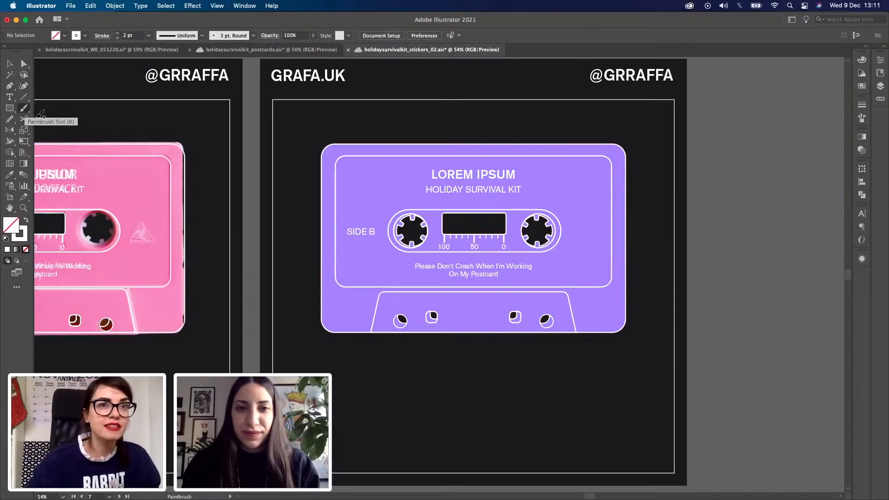
left_click(880, 86)
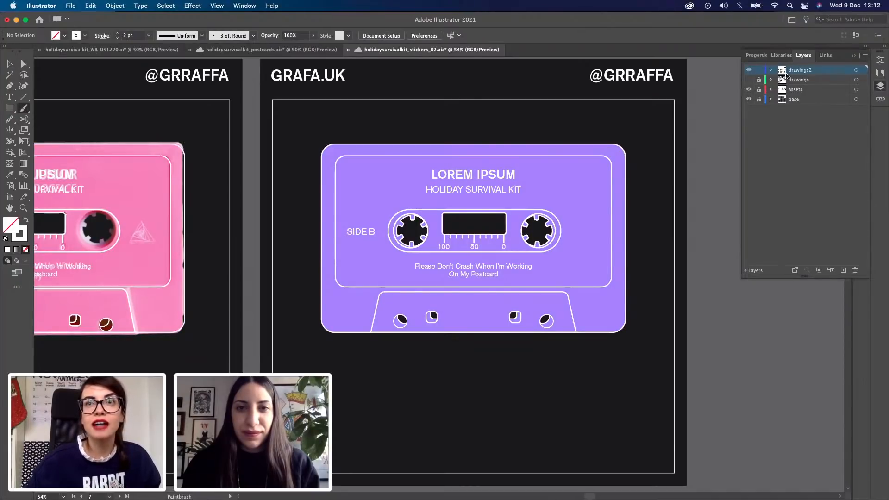
left_click_drag(571, 205, 554, 221)
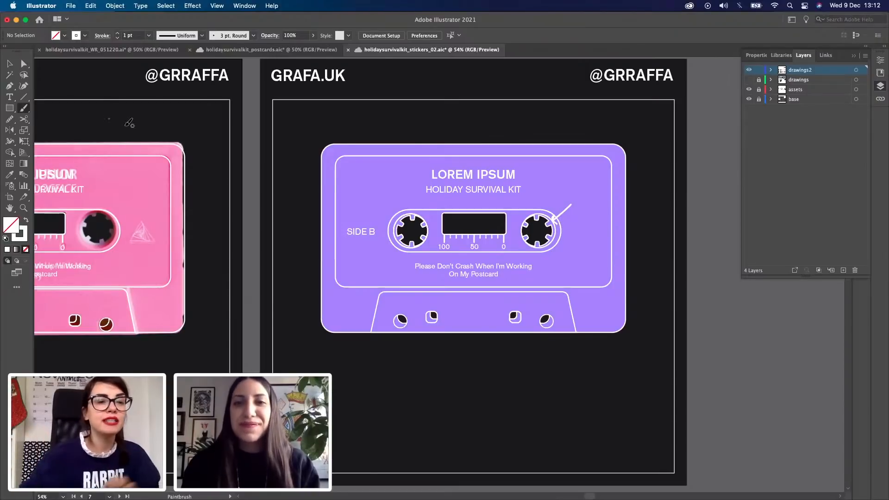
left_click(10, 64)
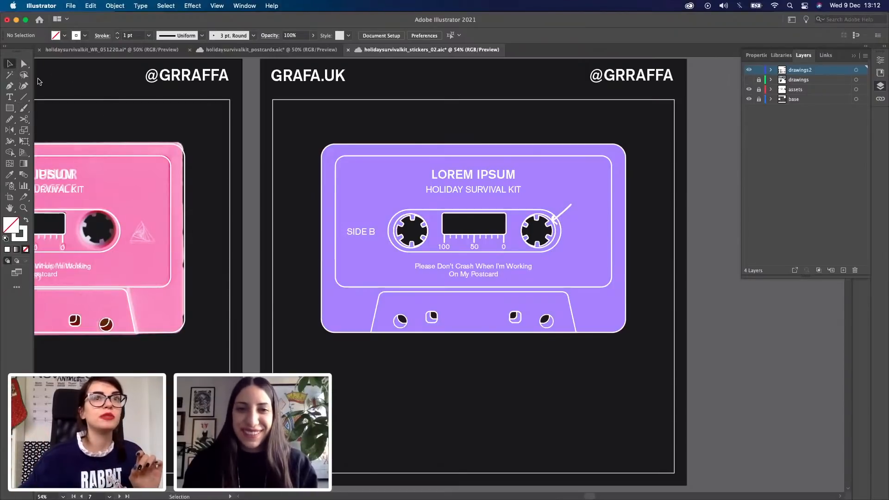
left_click(564, 213)
key("Delete")
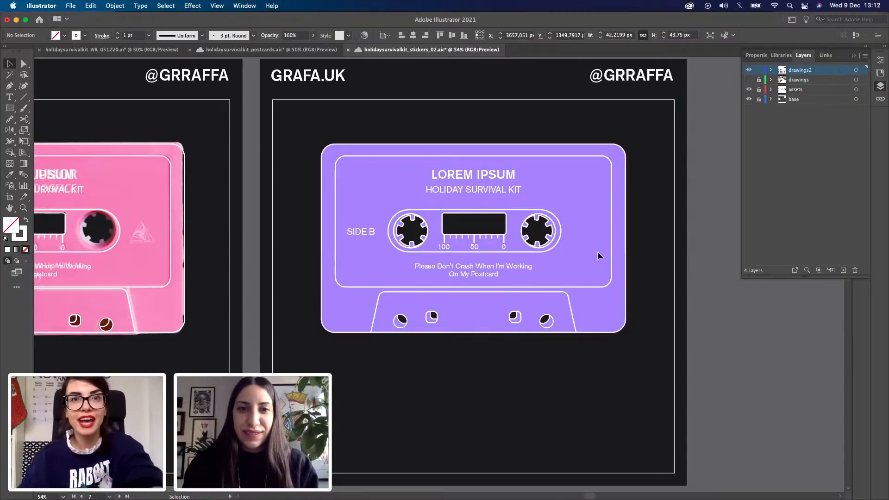
Step: Hide the layer list and survey the complete grid of sticker artboards
key("z")
left_click(384, 281, "alt")
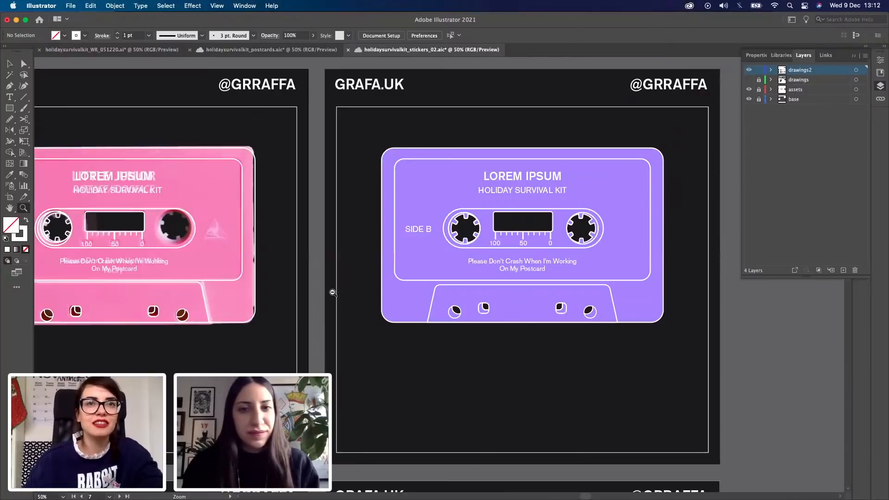
left_click(348, 290, "alt")
left_click(578, 328, "alt")
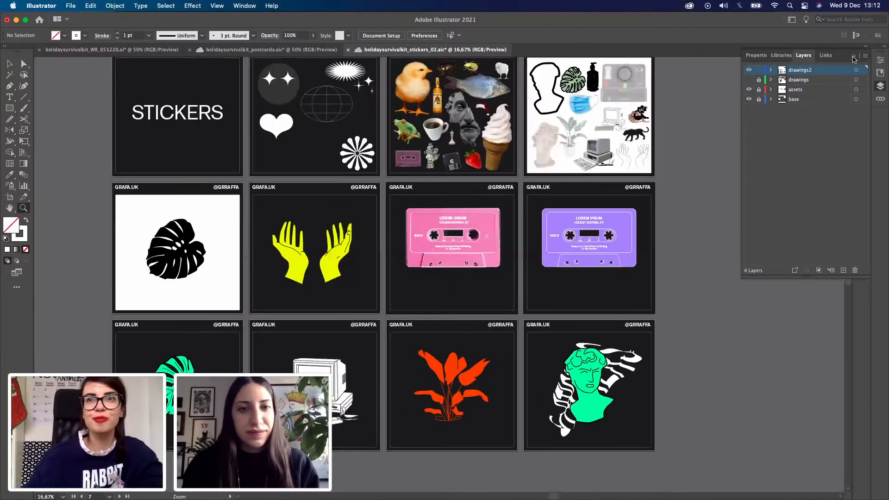
left_click(854, 56)
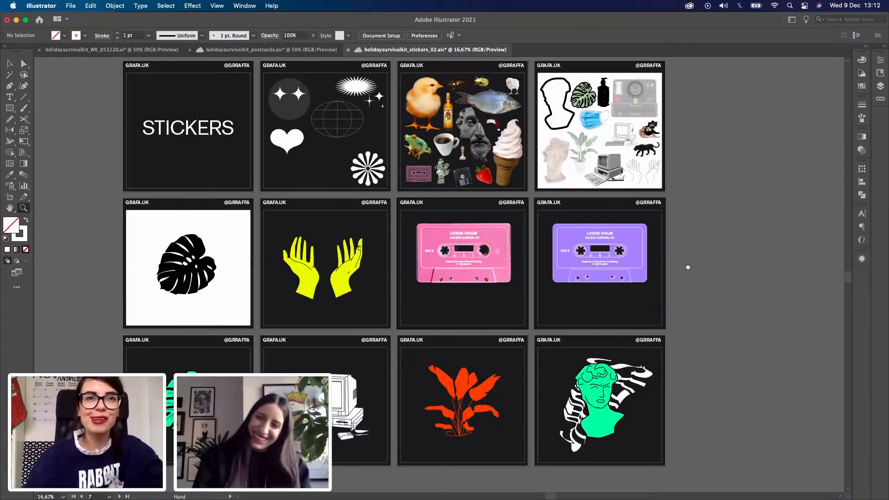
left_click_drag(689, 267, 691, 279)
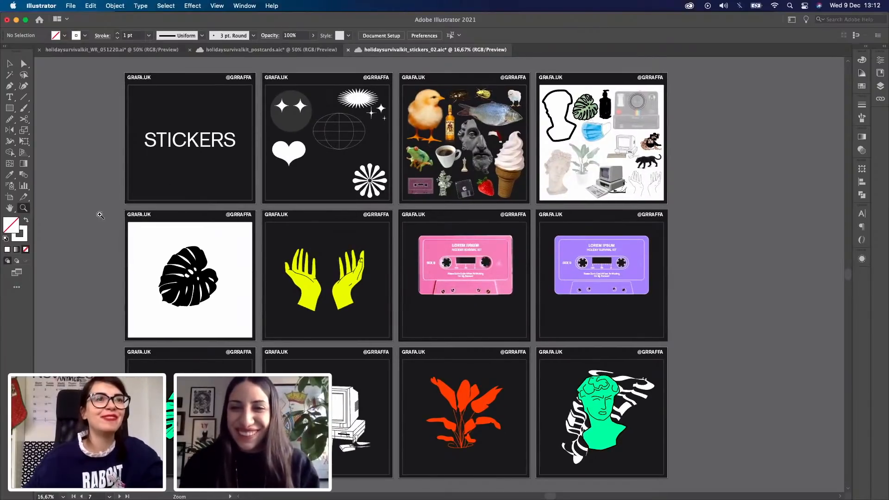
left_click_drag(102, 223, 131, 218)
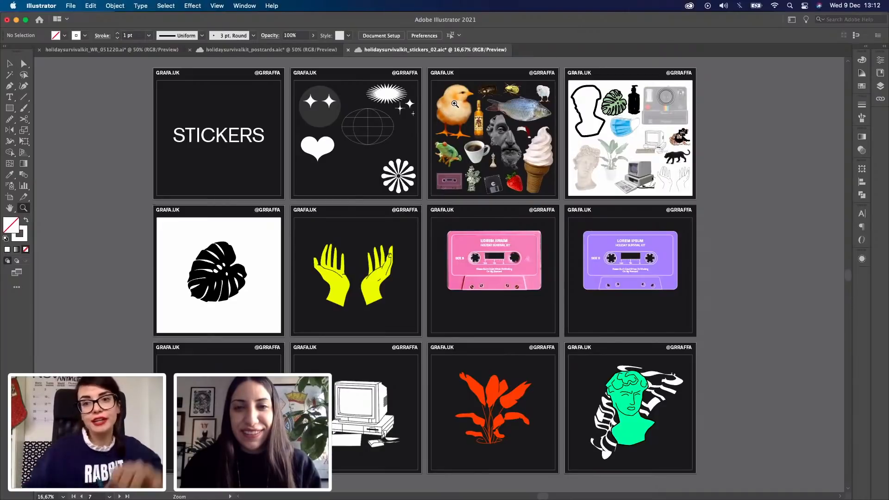
Step: Switch to the holidaysurvivalkit_postcards document and look over its typeface, graphic, pattern and finished postcard artboards
left_click(298, 50)
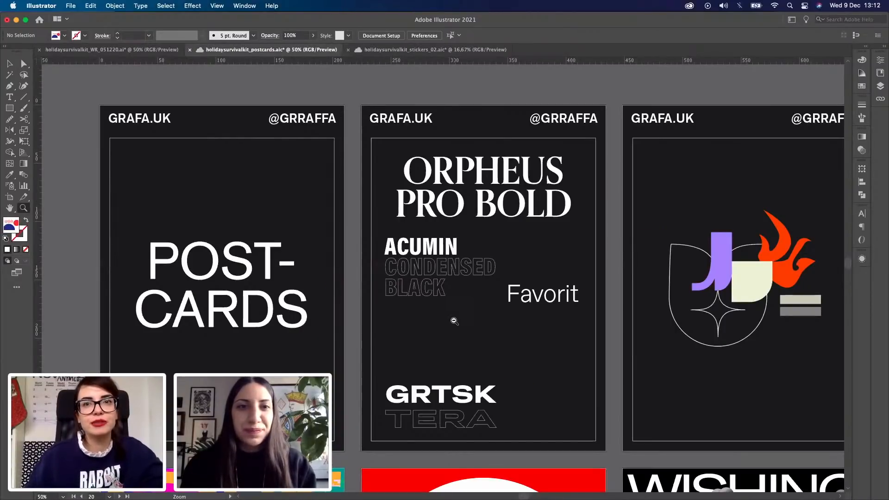
left_click(594, 327, "alt")
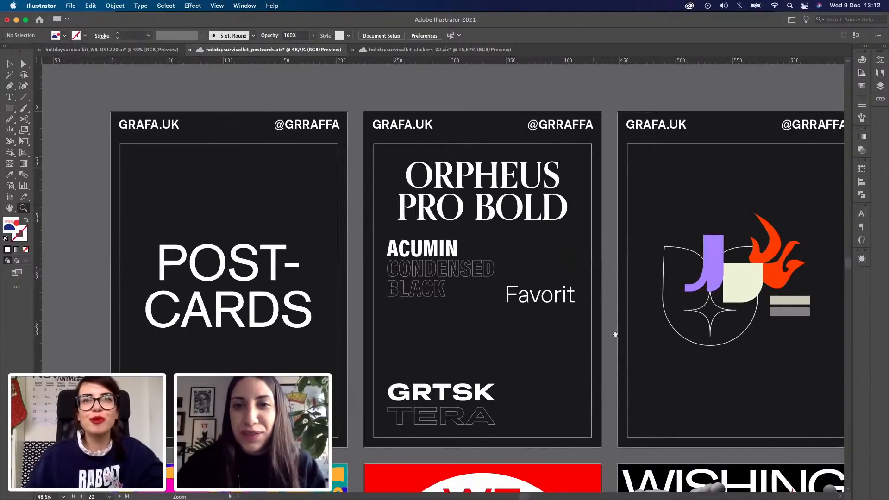
left_click(615, 334, "alt")
scroll(604, 320, "down", 2)
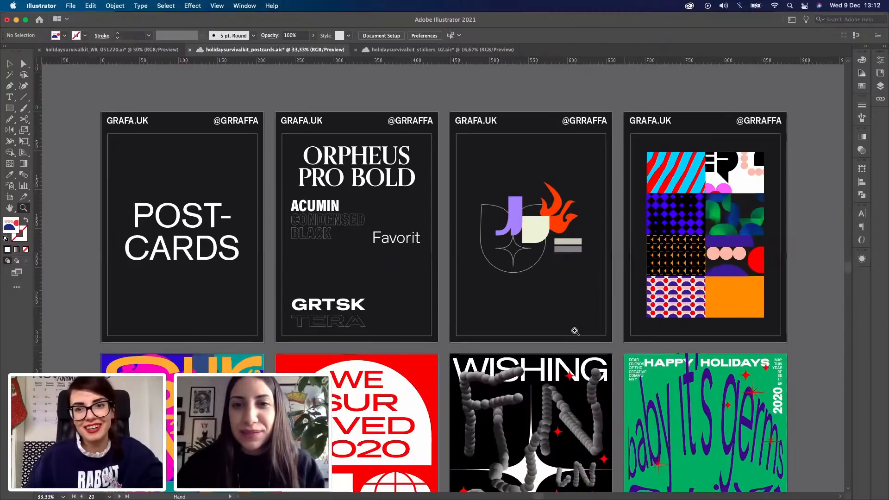
scroll(575, 332, "down", 1)
scroll(575, 331, "down", 2)
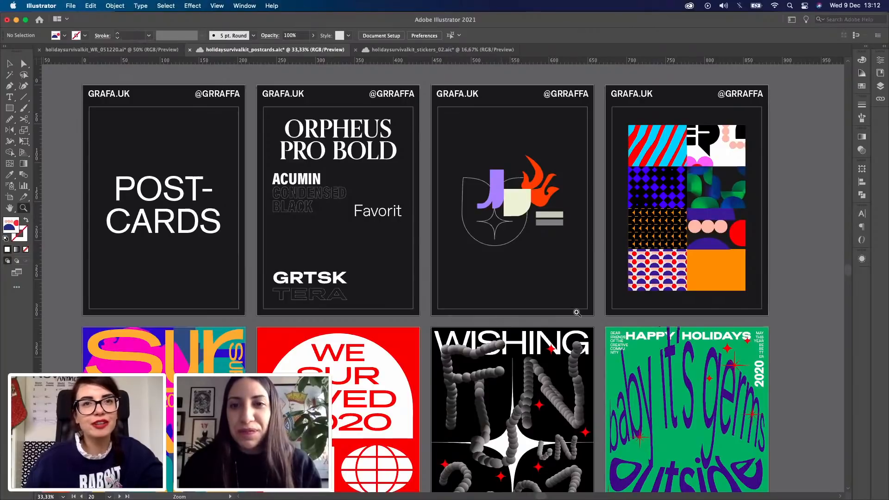
key("super+minus")
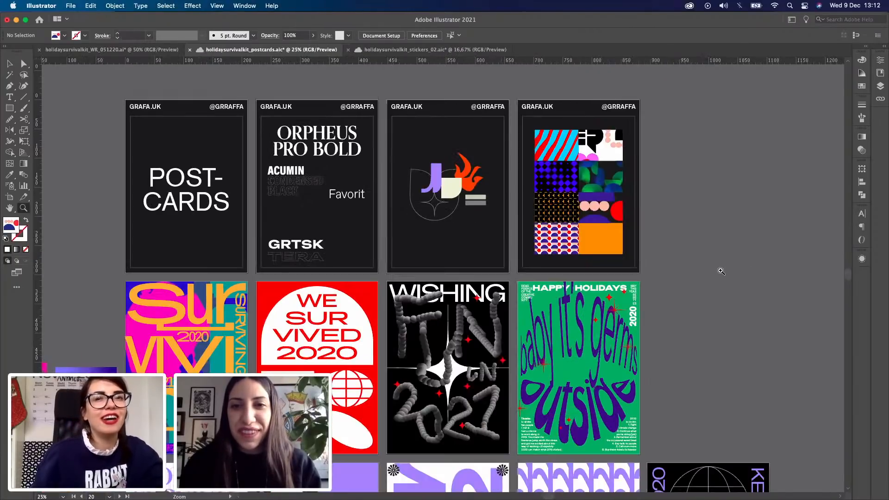
Step: Display the list of layers for the postcards document
scroll(722, 276, "left", 5)
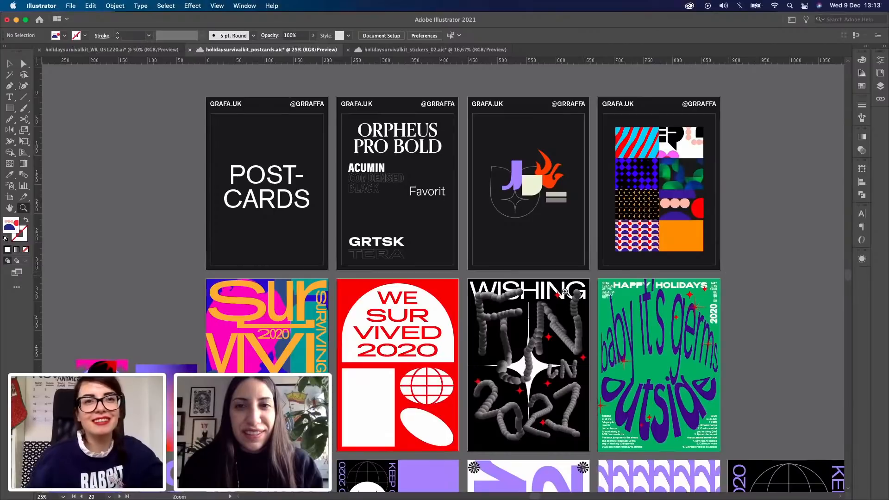
left_click_drag(454, 276, 467, 264)
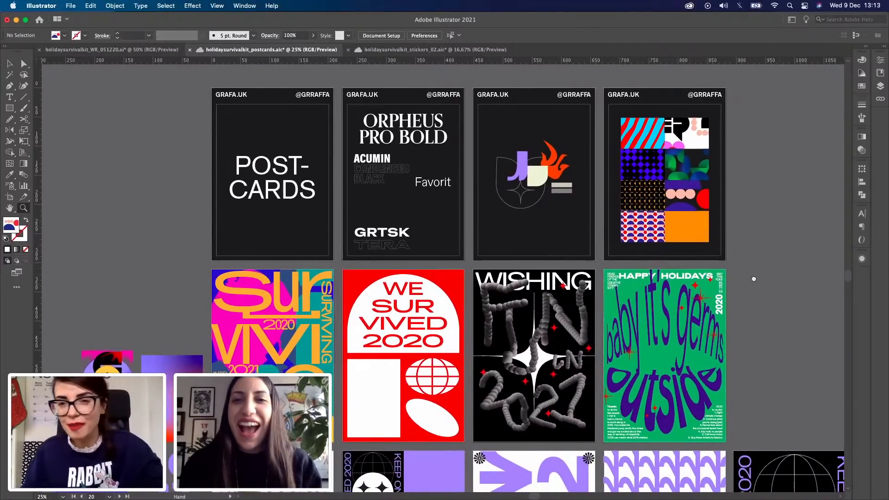
left_click_drag(754, 279, 751, 278)
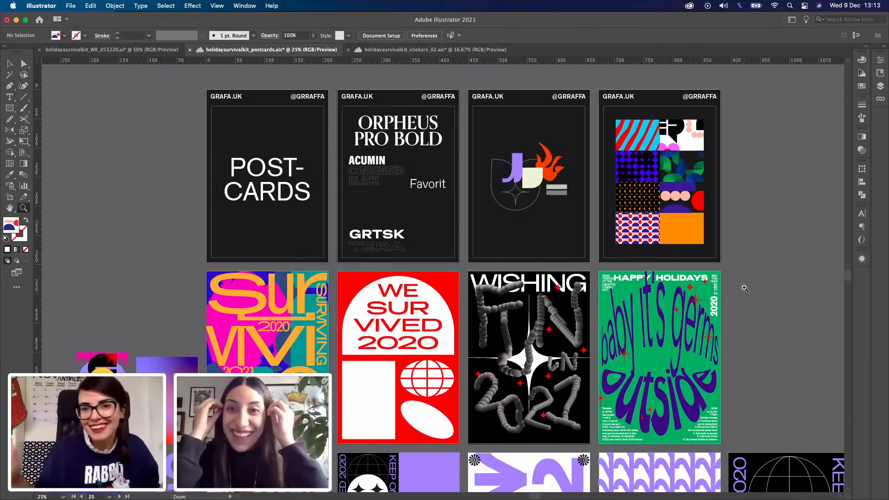
key("space")
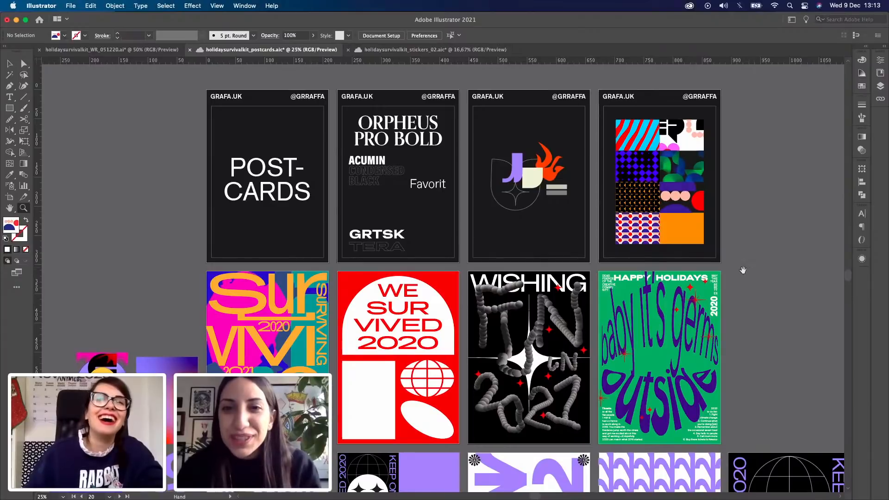
left_click_drag(719, 268, 718, 268)
scroll(874, 53, "right", 2)
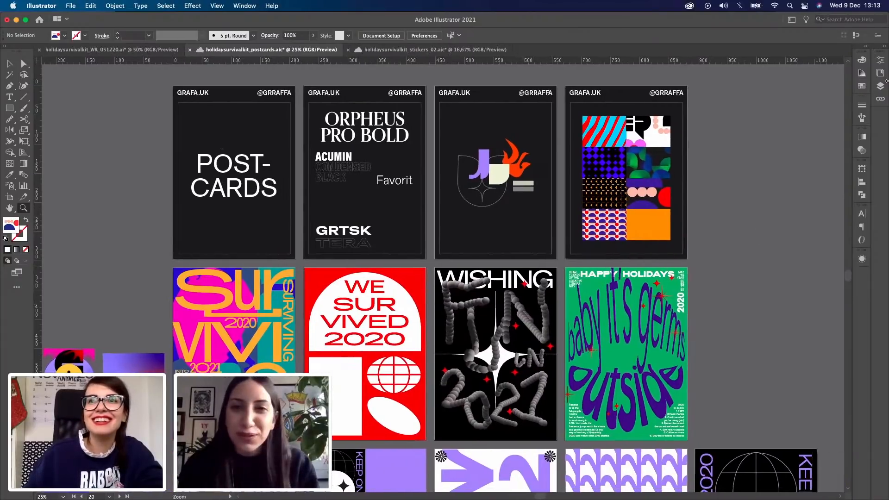
left_click(881, 87)
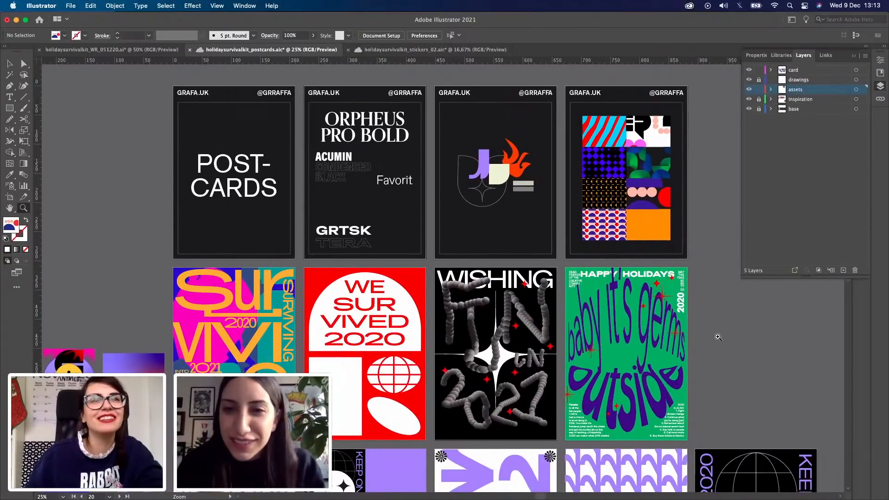
Step: Look over the postcard artboards from the typeface and pattern cards down to the purple and black designs
key("space")
left_click_drag(707, 326, 699, 324)
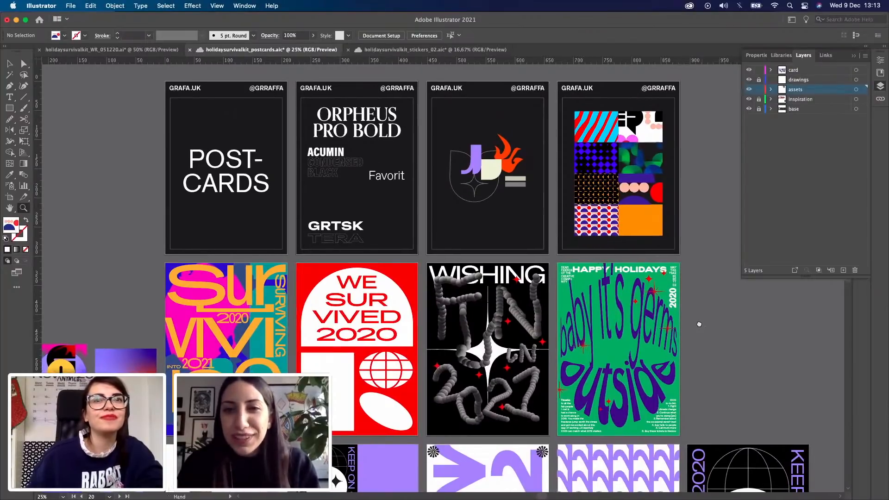
scroll(702, 318, "down", 2)
scroll(701, 318, "up", 2)
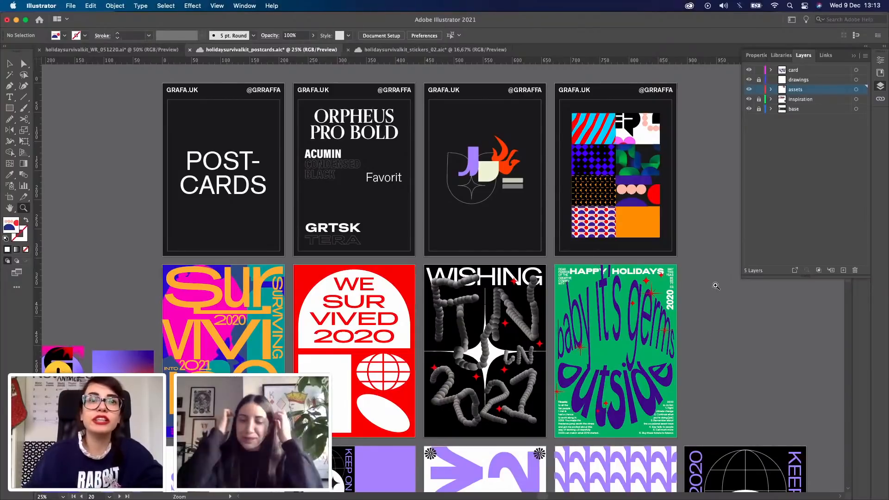
left_click_drag(728, 377, 738, 385)
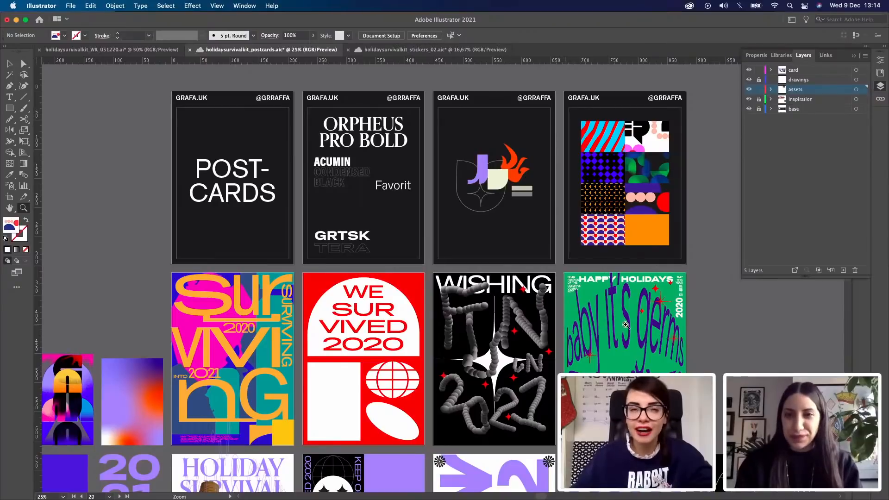
key("space")
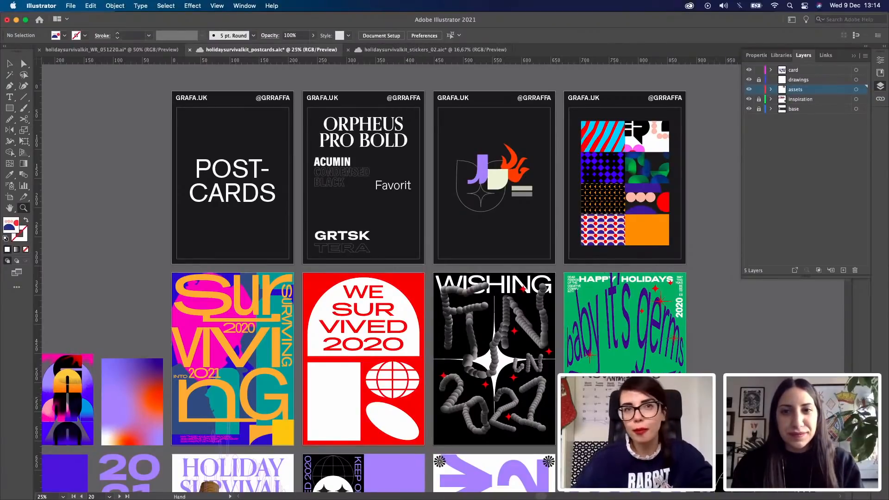
left_click_drag(728, 409, 722, 384)
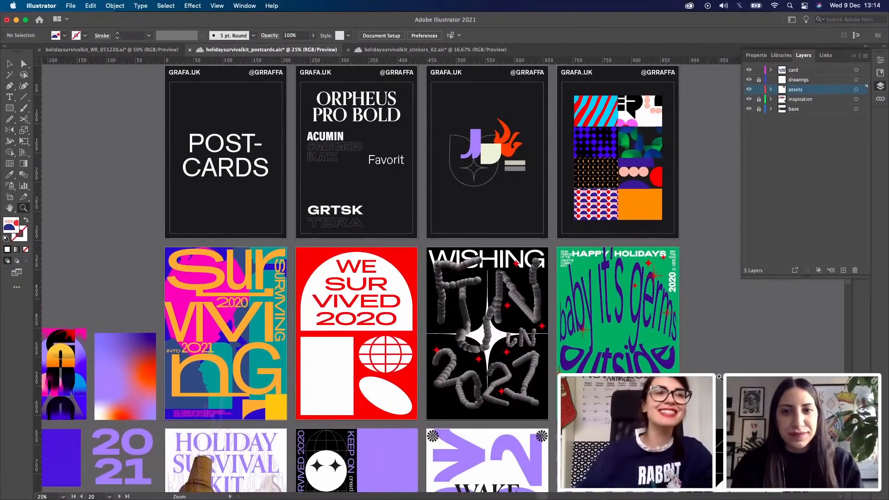
key("space")
left_click_drag(685, 325, 685, 316)
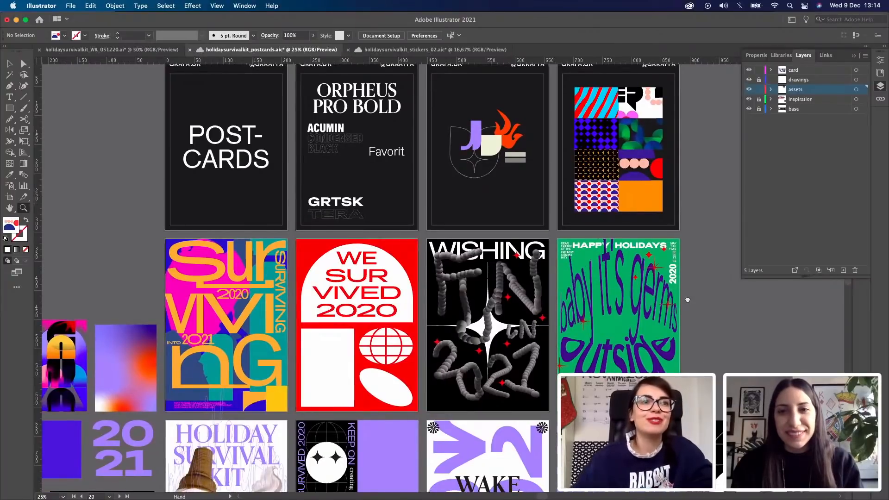
left_click_drag(693, 244, 694, 184)
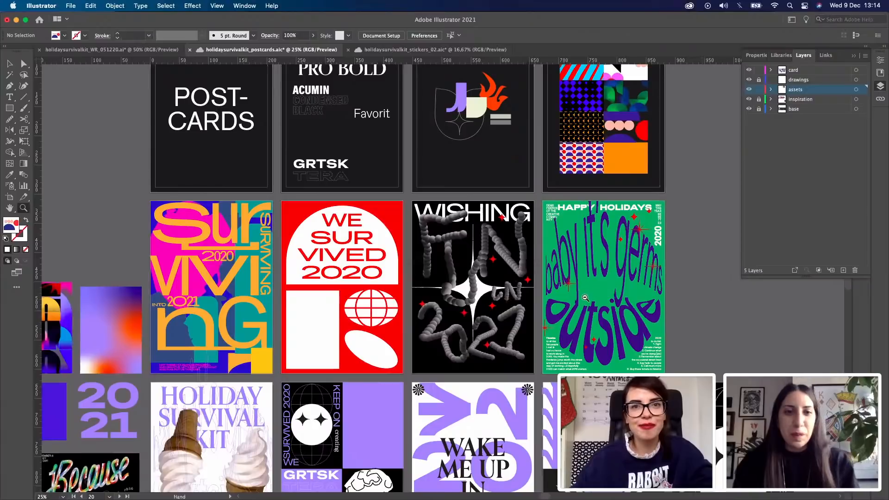
scroll(416, 307, "down", 5)
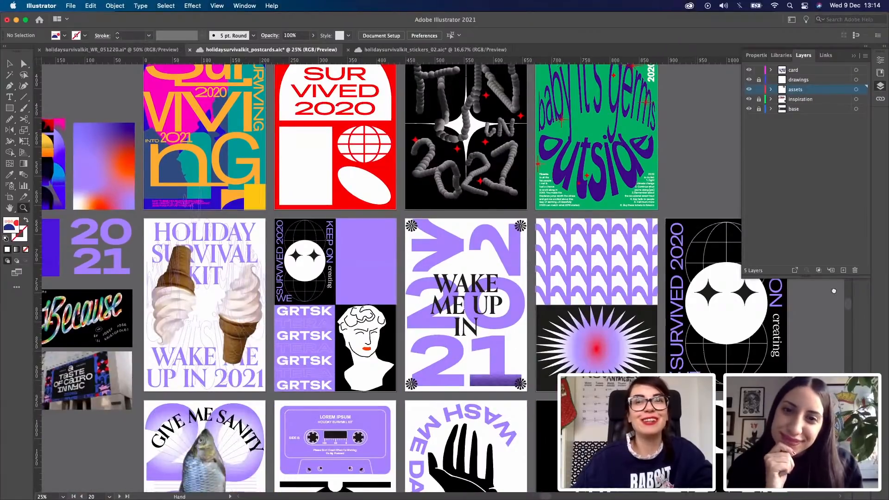
left_click_drag(833, 289, 747, 202)
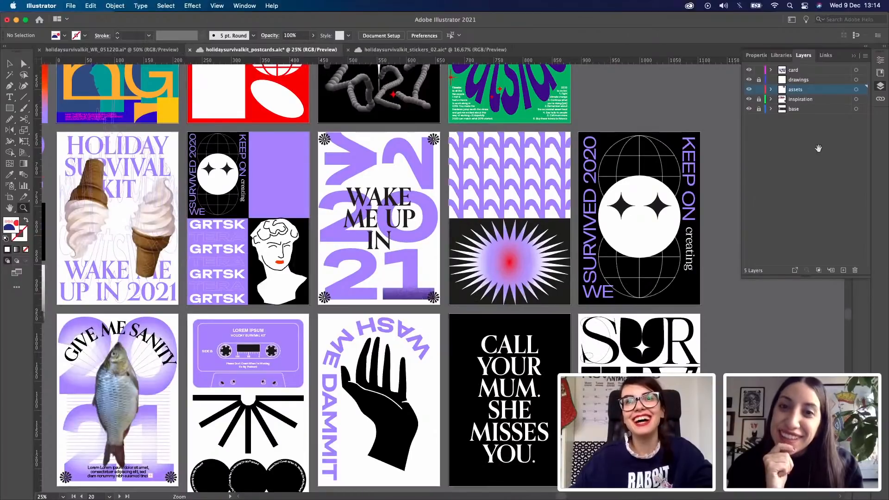
Step: Hide the layer list and look over the purple and black postcards with the reference images beside them
left_click(854, 58)
left_click_drag(813, 167, 808, 174)
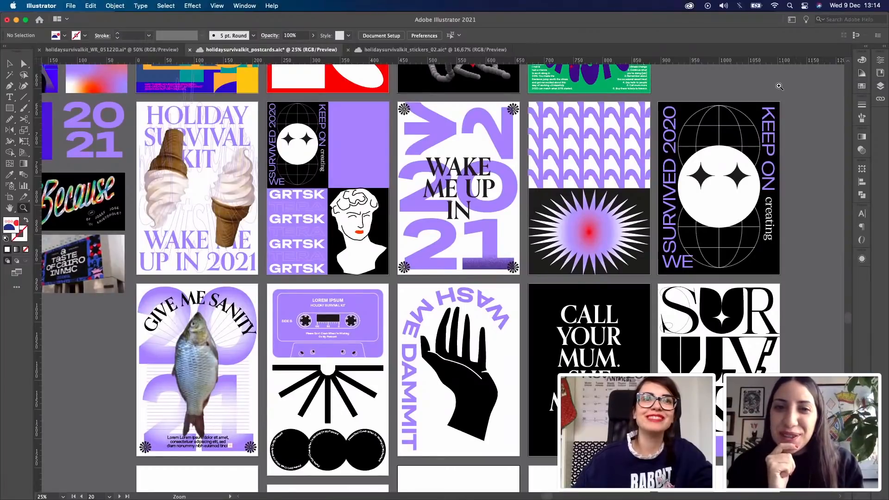
key("space")
left_click_drag(791, 185, 788, 185)
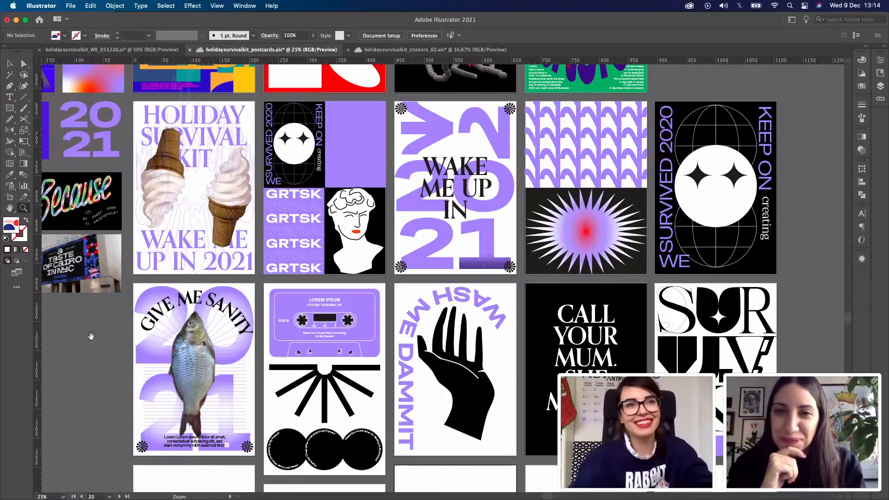
left_click_drag(117, 340, 128, 339)
scroll(128, 340, "left", 3)
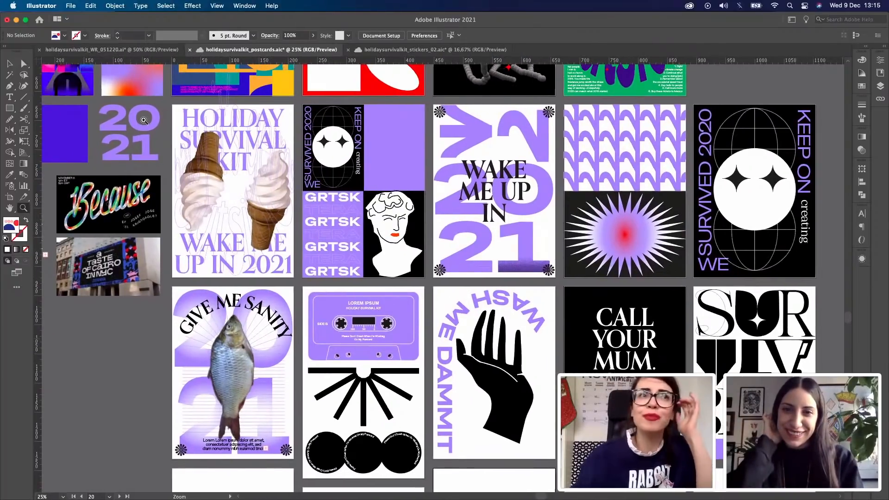
Step: Review the Day 2 shortcuts slide in the holidaysurvivalkit_WR_051220 document and return to the postcards document
left_click(115, 51)
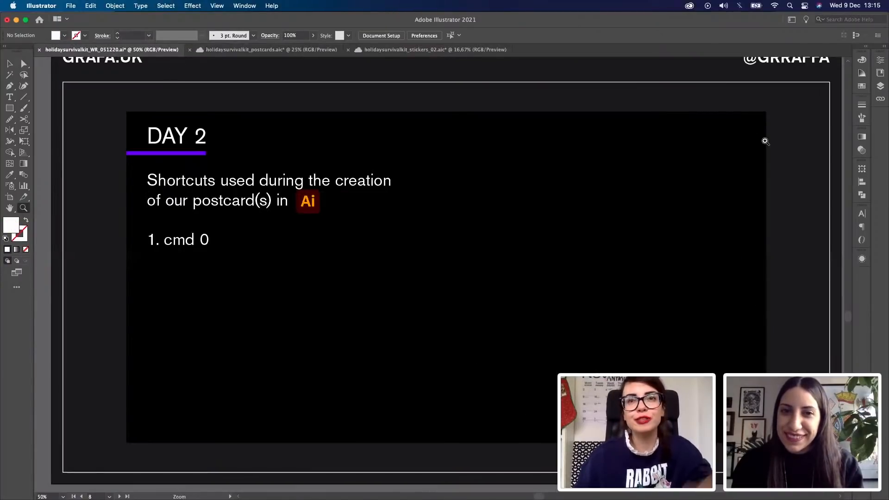
key("super+0")
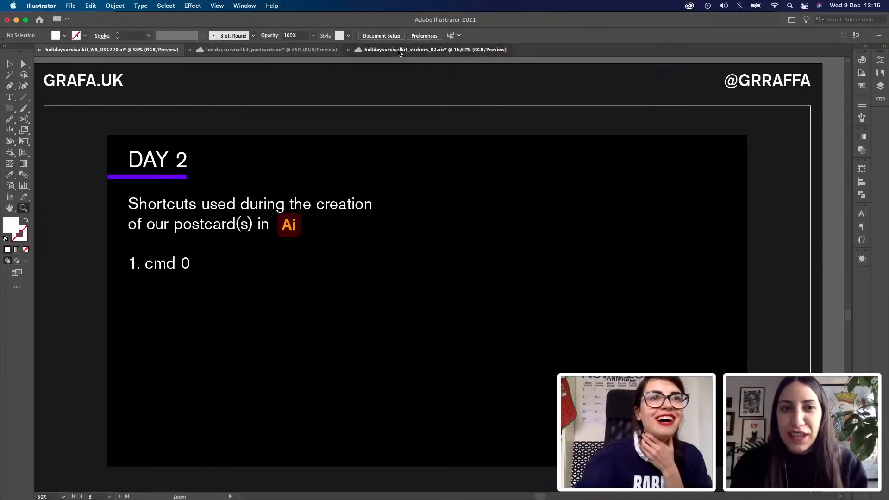
left_click(270, 50)
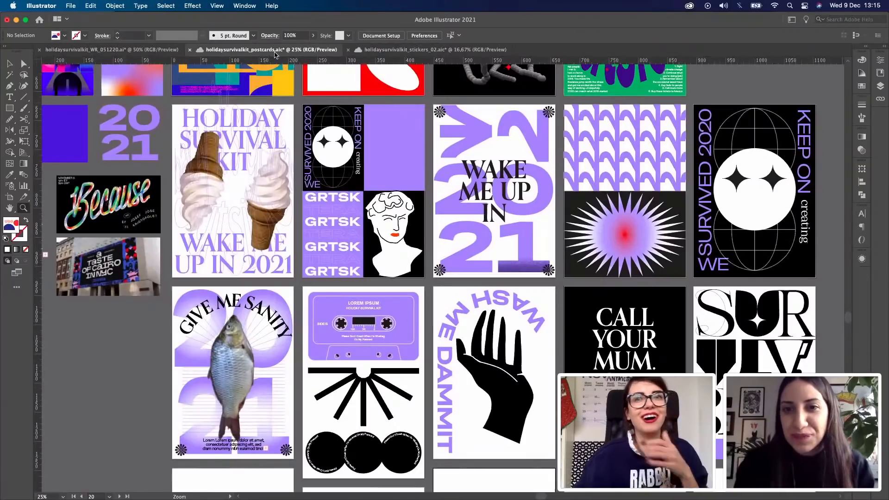
left_click_drag(834, 295, 815, 289)
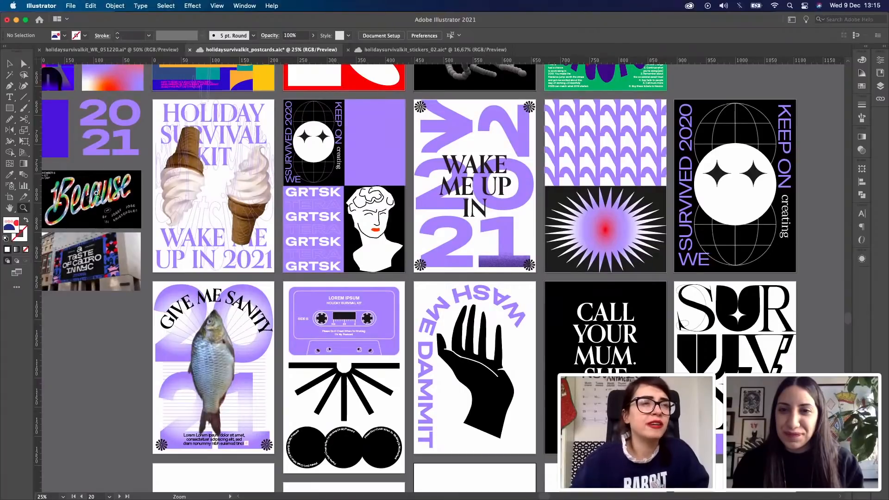
Step: Examine the "Because" lettering and billboard reference images beside the ice cream postcard at close range
left_click(9, 63)
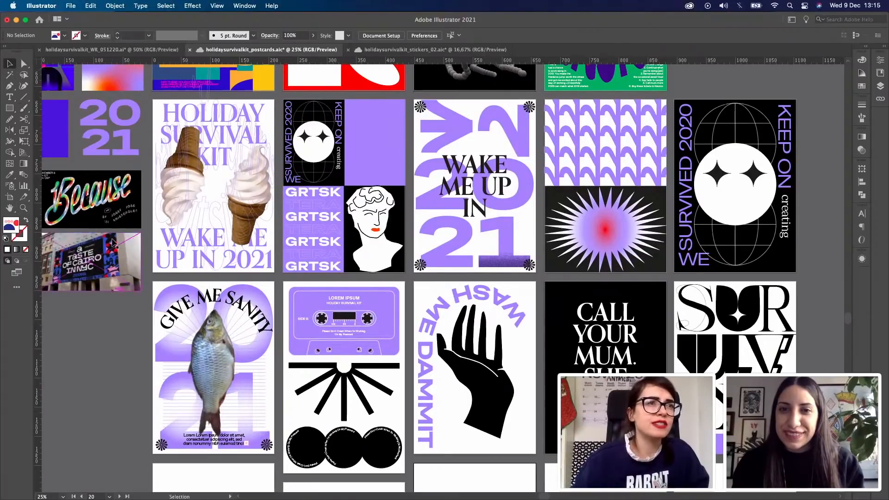
left_click(111, 211)
left_click(111, 212)
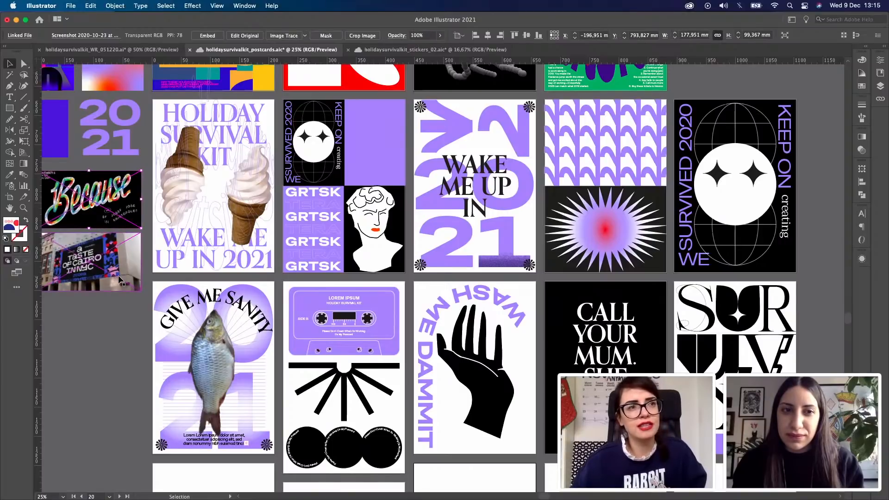
left_click(119, 324)
key("z")
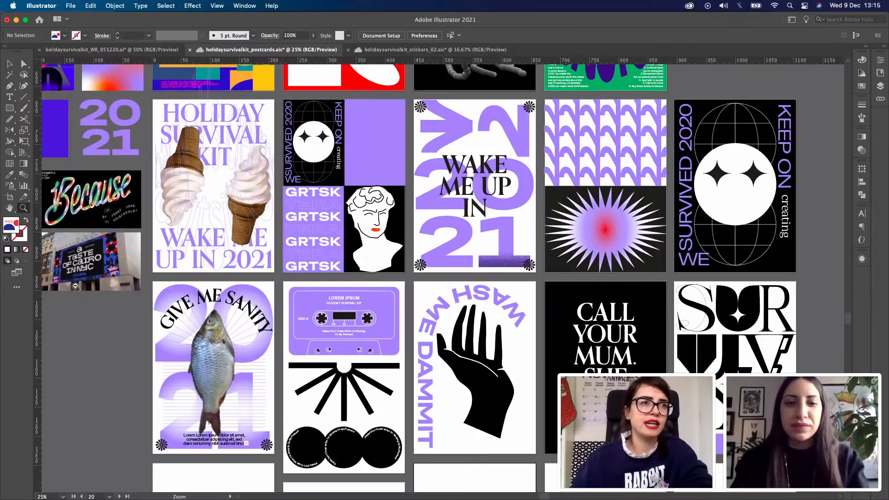
left_click_drag(151, 162, 109, 163)
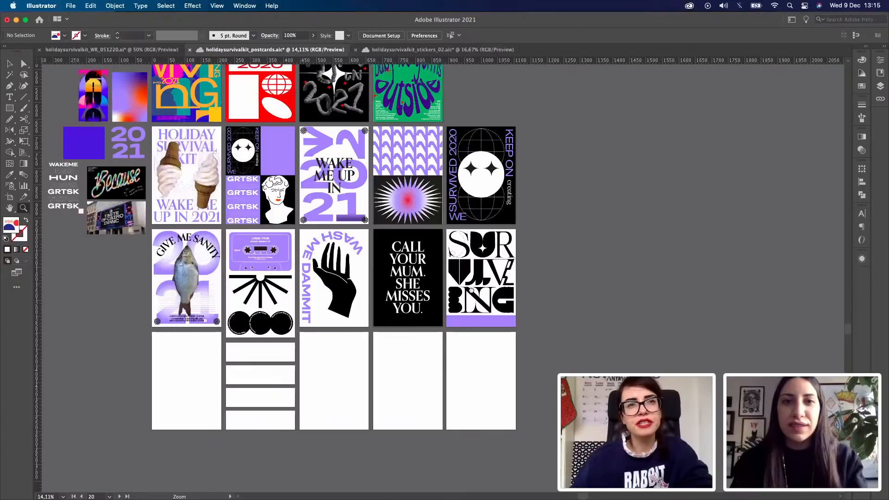
left_click_drag(151, 161, 469, 290)
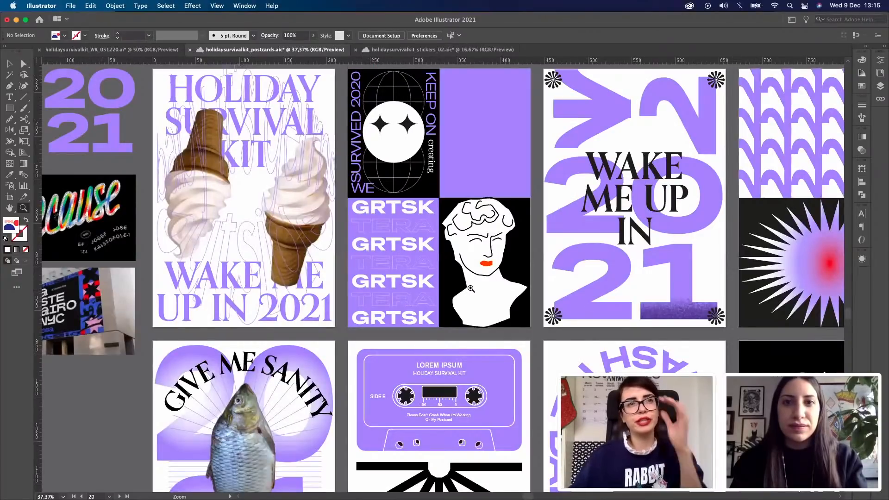
scroll(470, 289, "left", 10)
left_click(470, 289)
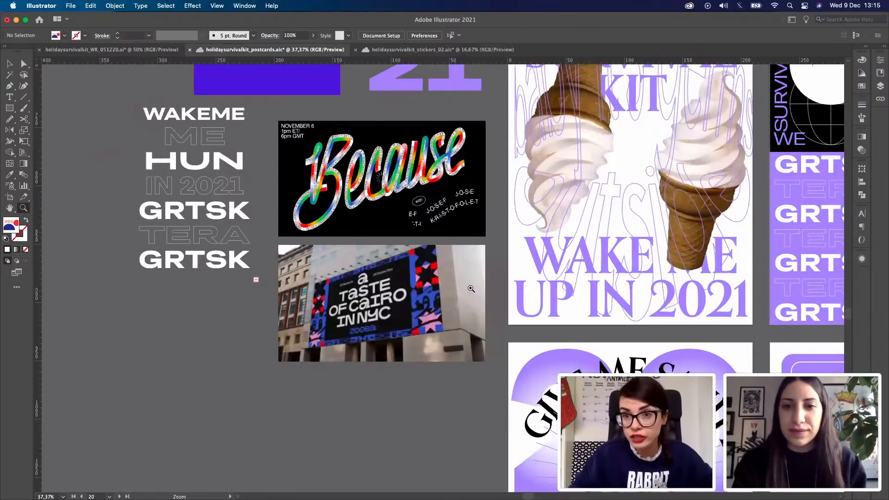
left_click(471, 289)
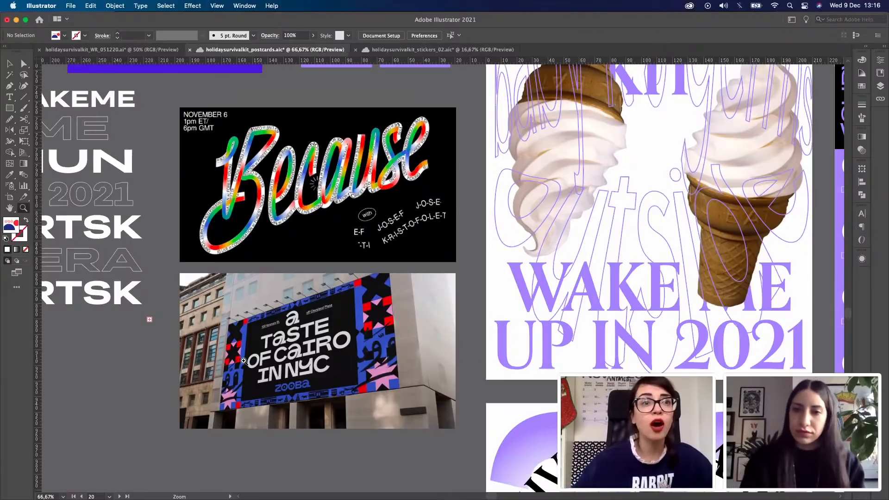
Step: Inspect the lettering and patterned border of the "A Taste of Cairo in NYC" billboard image up close
left_click(10, 63)
left_click(418, 396)
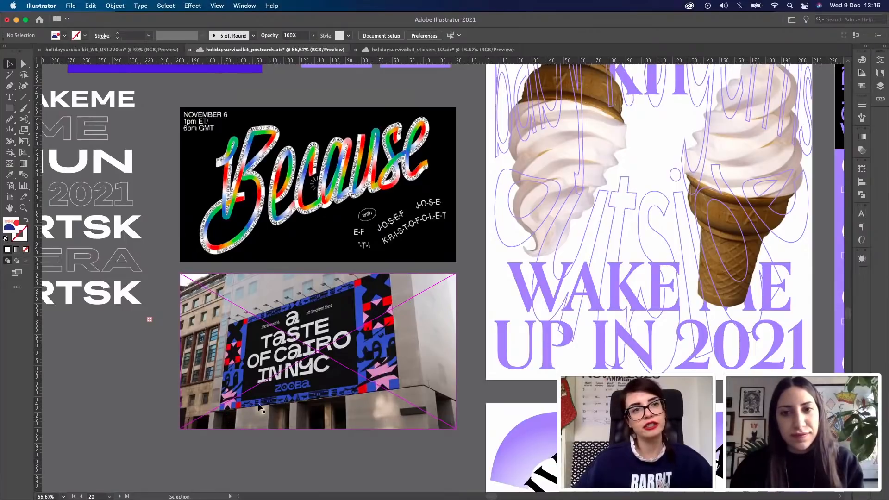
key("z")
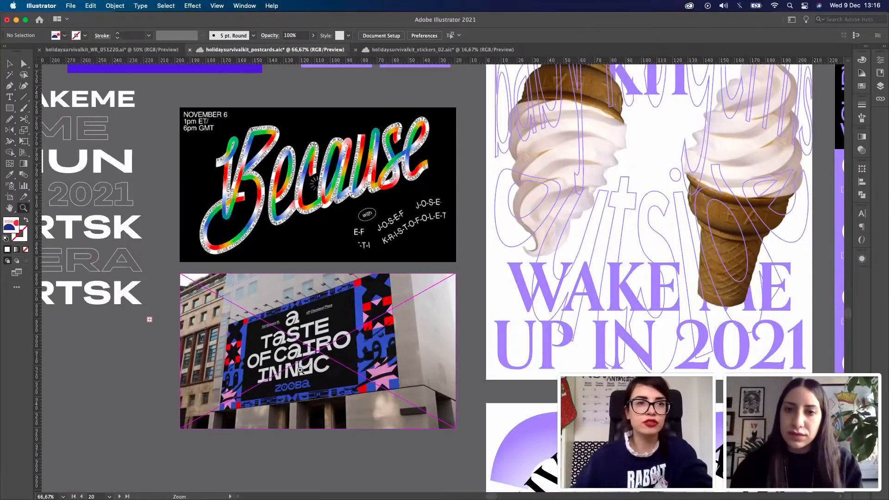
left_click(363, 380)
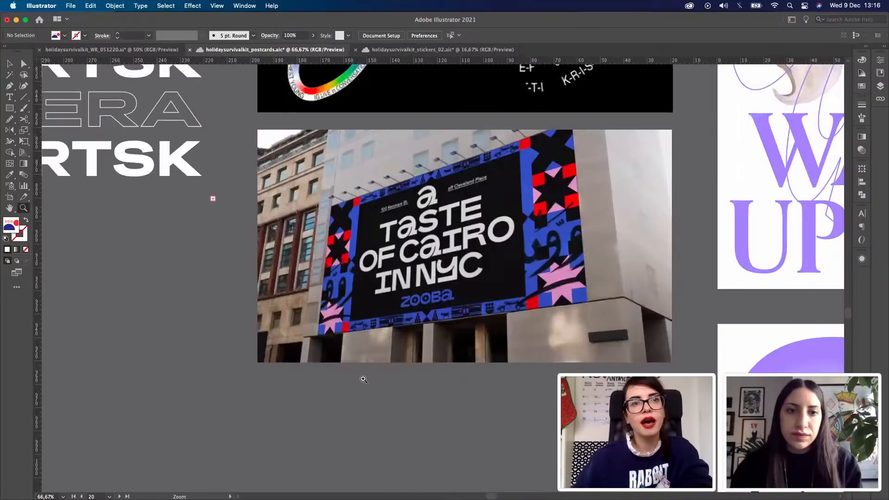
left_click(309, 311)
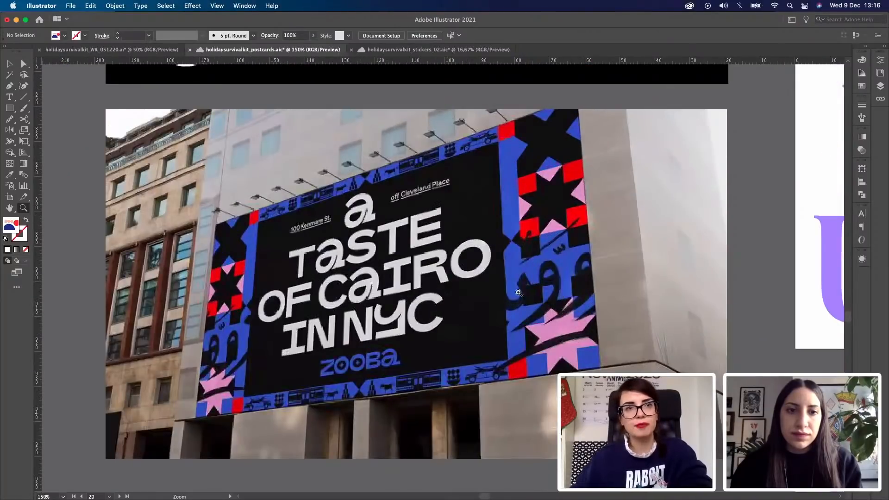
Step: Survey the finished postcards and the blank artboards below them, ending on the "Wake me up in 2021" design
left_click(562, 254, "alt")
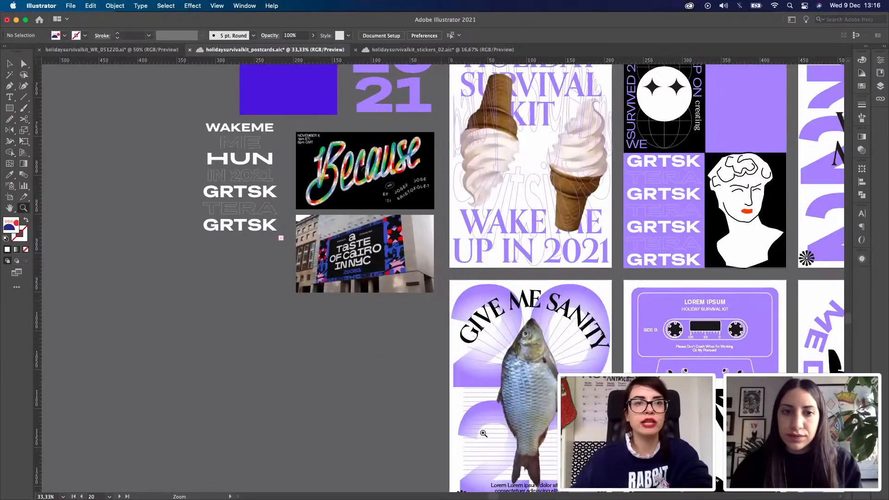
left_click_drag(476, 447, 220, 464)
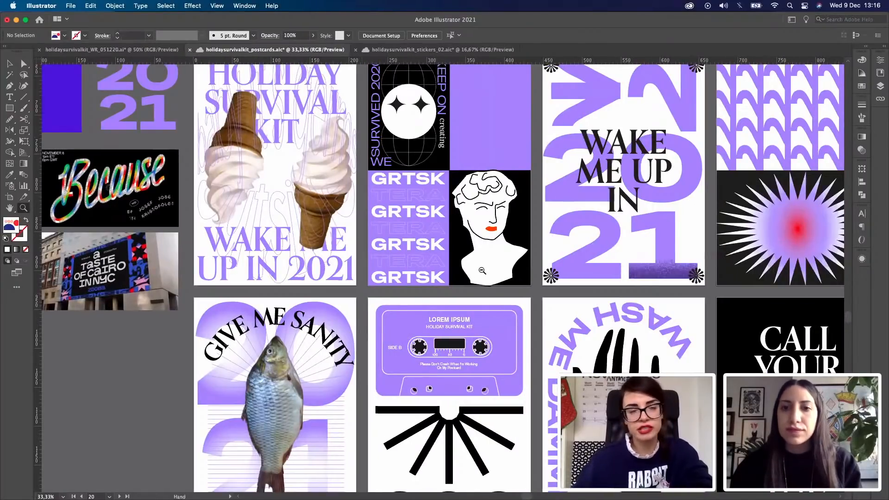
left_click(525, 249, "alt")
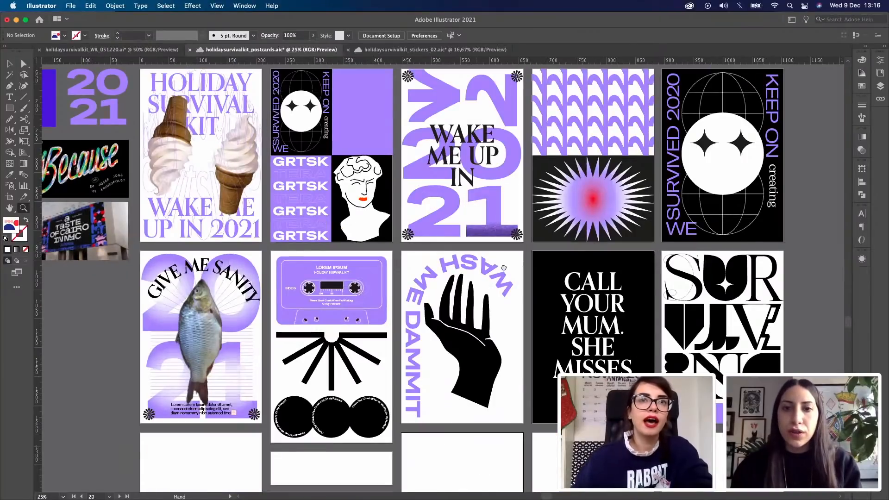
left_click(505, 267, "alt")
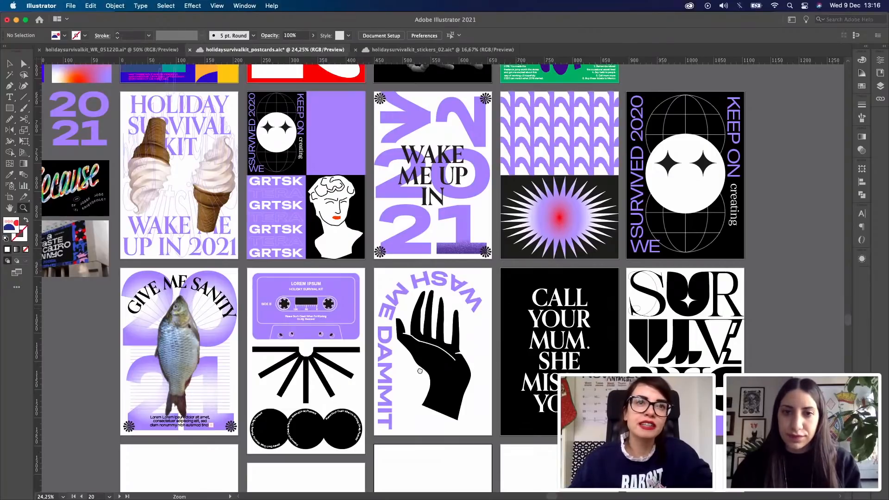
left_click(441, 355, "alt")
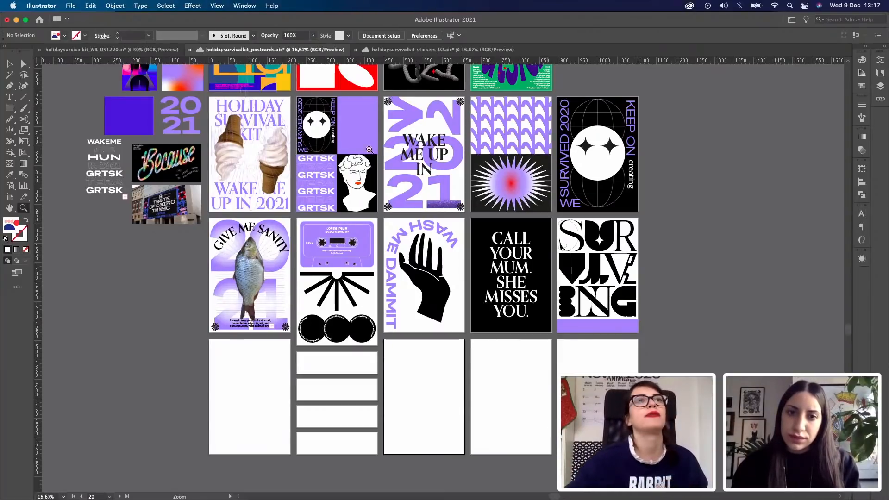
left_click(10, 64)
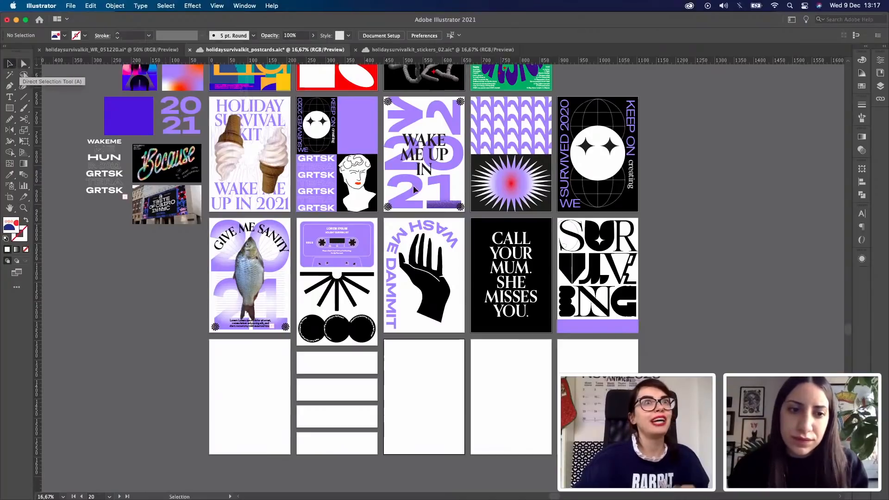
key("z")
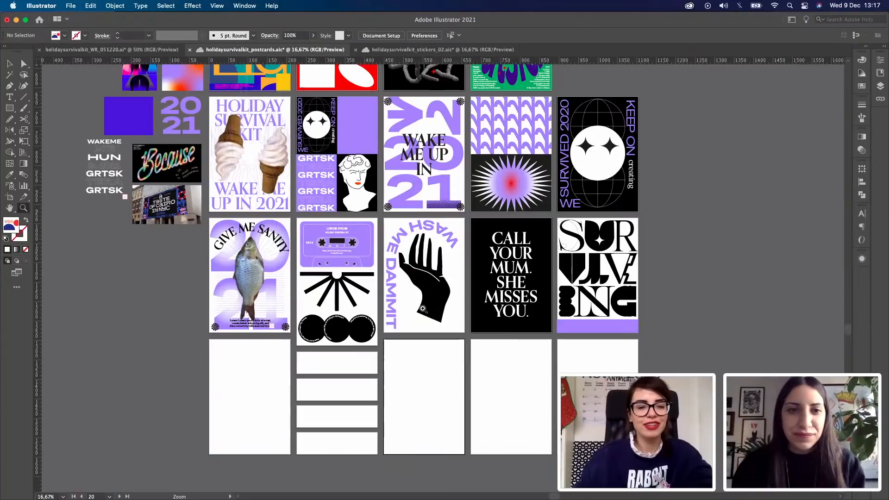
left_click(456, 222)
left_click_drag(456, 223, 481, 336)
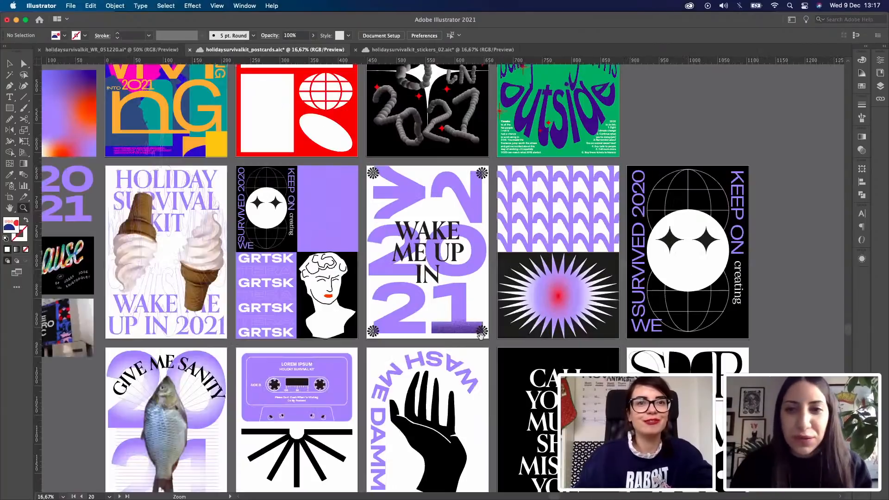
Step: Examine the "WAKE ME UP IN" lettering on the 2021 postcard up close and select its text block
left_click(509, 343)
scroll(508, 340, "left", 1)
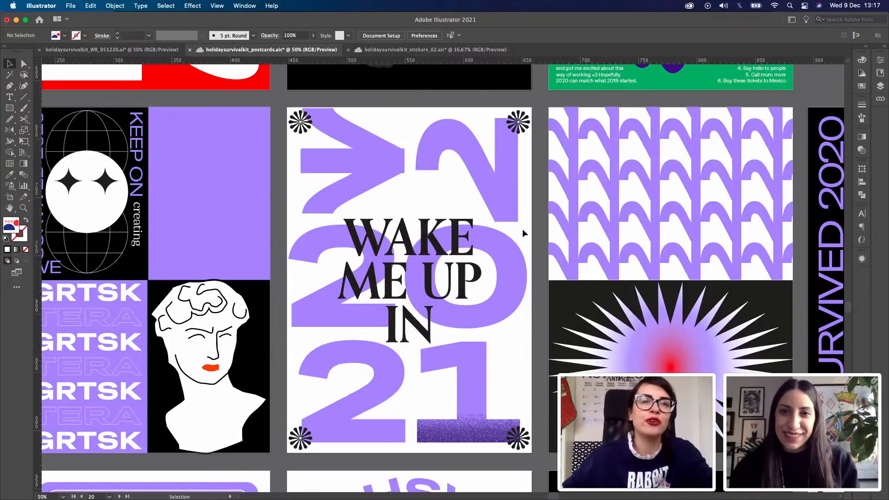
key("z")
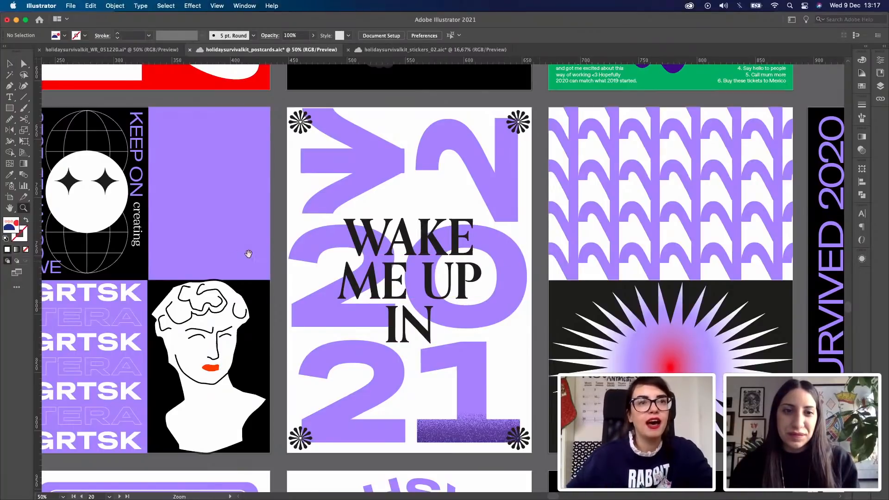
left_click(543, 263)
left_click_drag(425, 261, 449, 262)
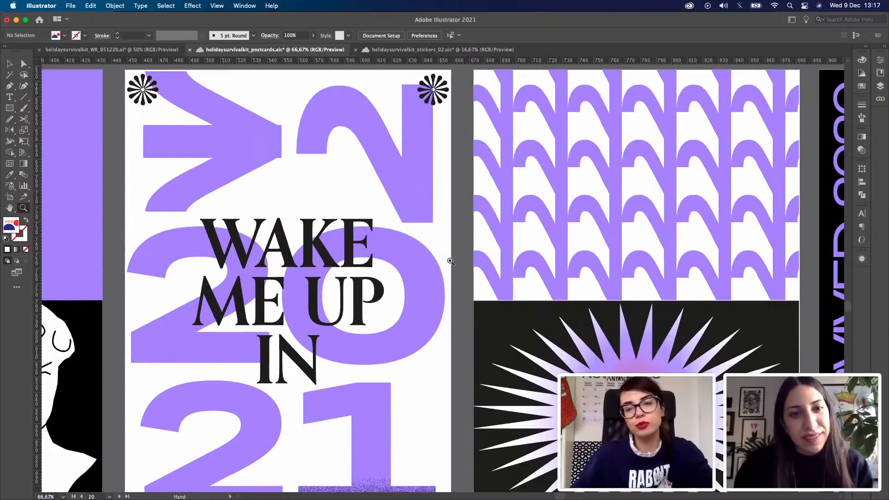
scroll(451, 262, "left", 5)
scroll(451, 261, "left", 7)
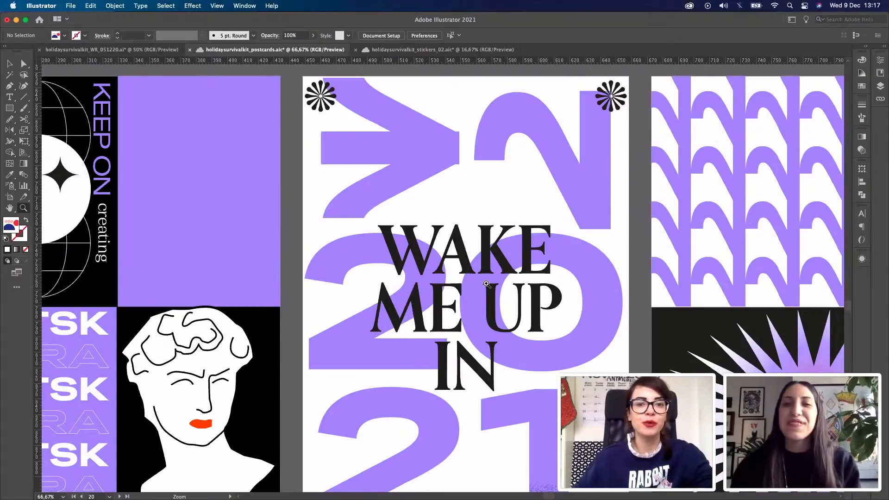
key("v")
left_click(495, 317)
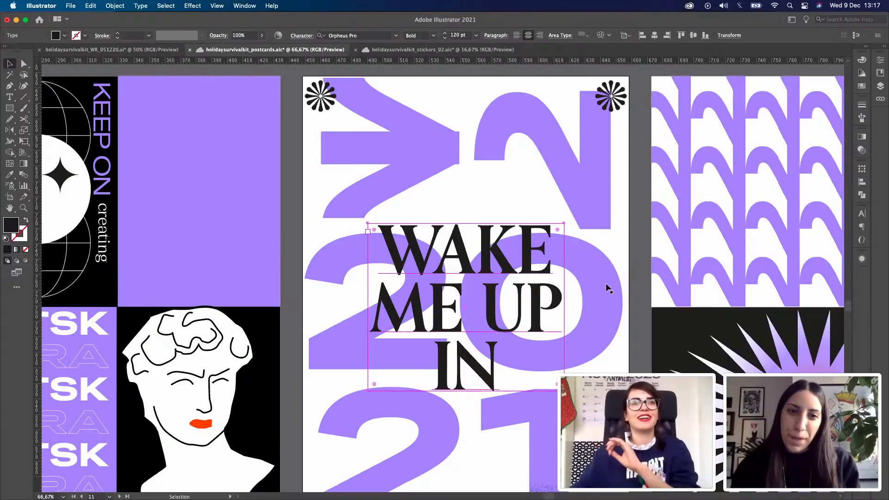
scroll(606, 287, "down", 2)
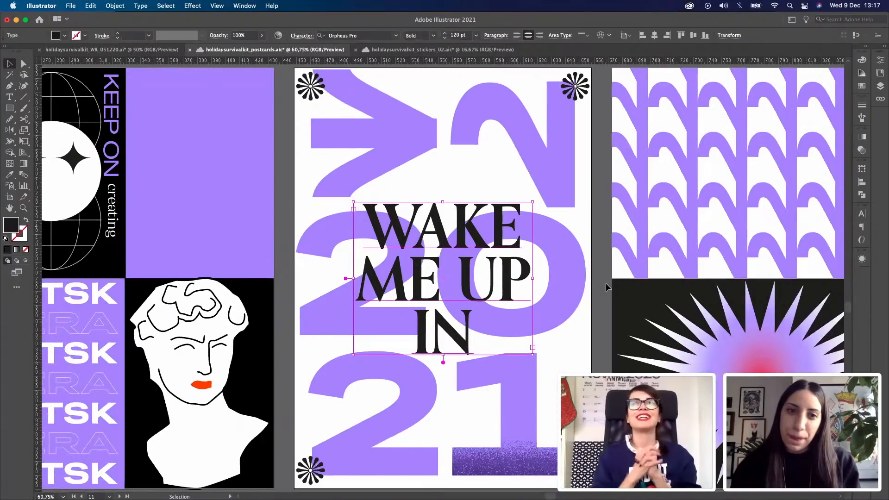
Step: Show the document's layers and select the clipped artwork on the "WAKE ME UP IN" postcard
left_click(881, 88)
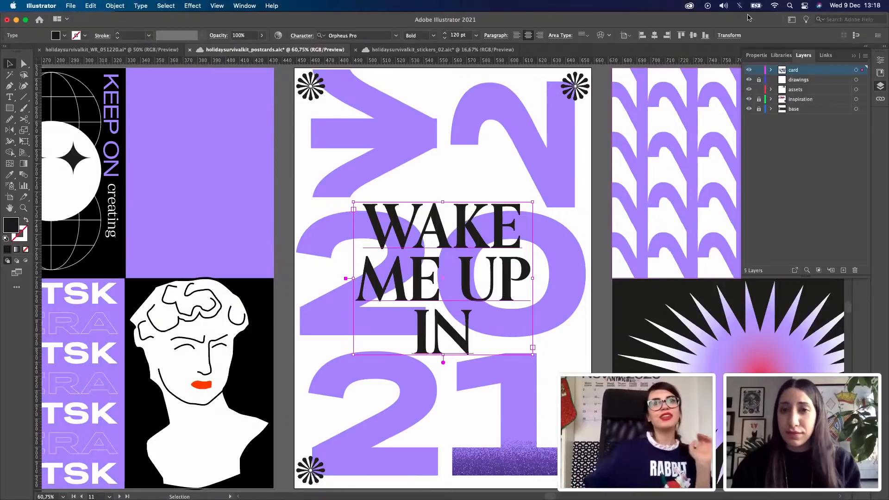
left_click(580, 208)
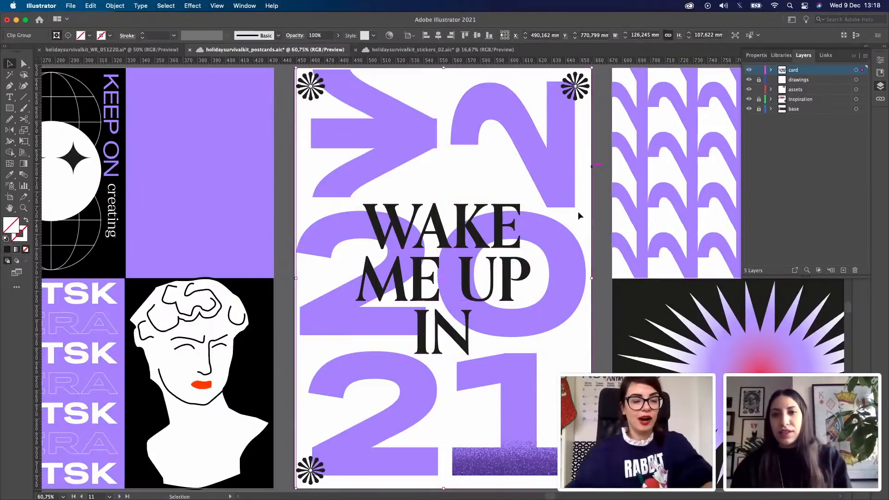
key("z")
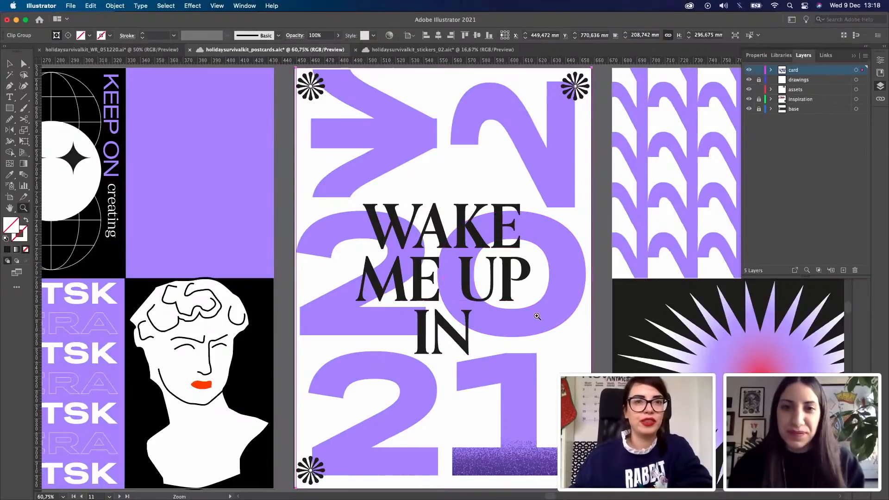
left_click_drag(528, 324, 511, 303)
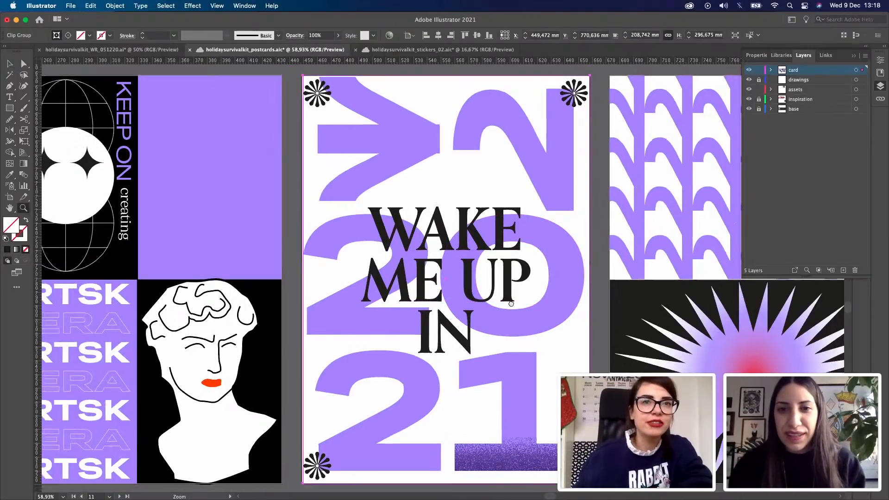
key("super+minus")
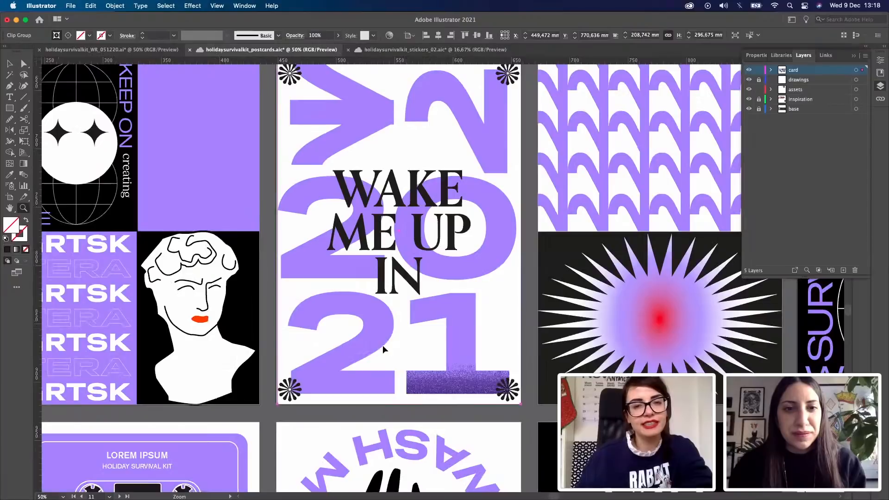
left_click_drag(514, 206, 544, 243)
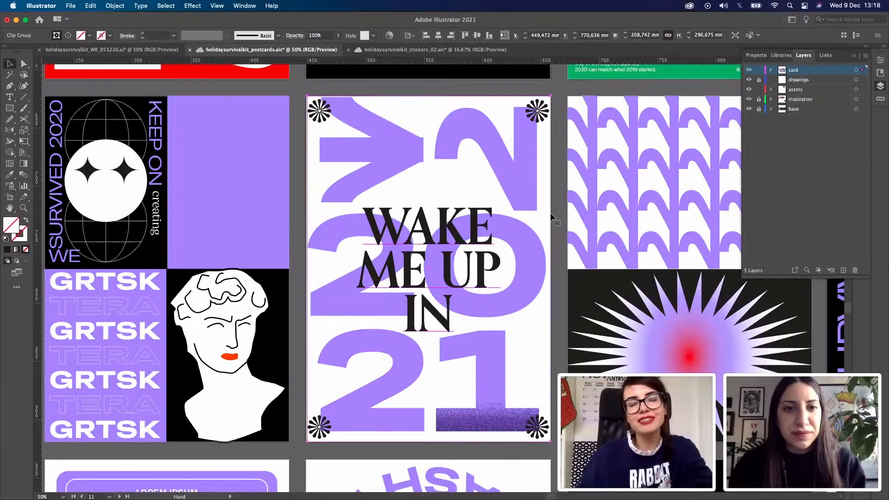
key("v")
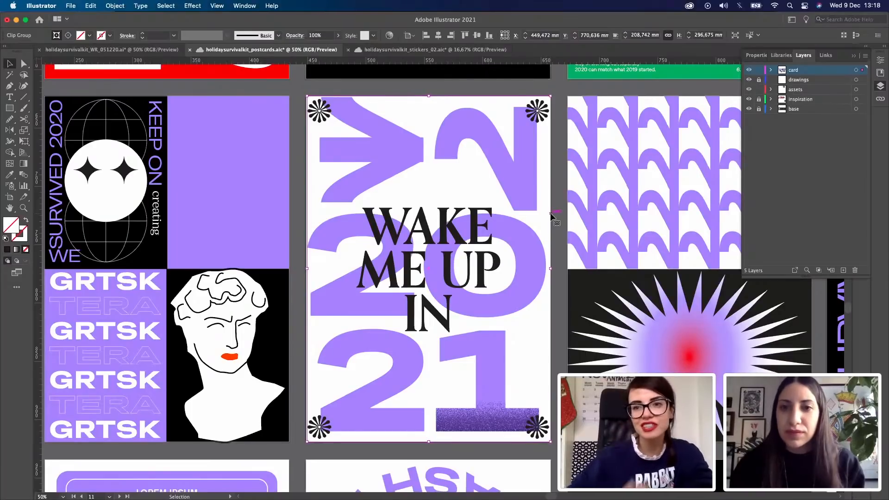
Step: Copy the purple 2021 numerals from the "WAKE ME UP IN" postcard and paste them beside the blank artboards
left_click(509, 292)
left_click(533, 304)
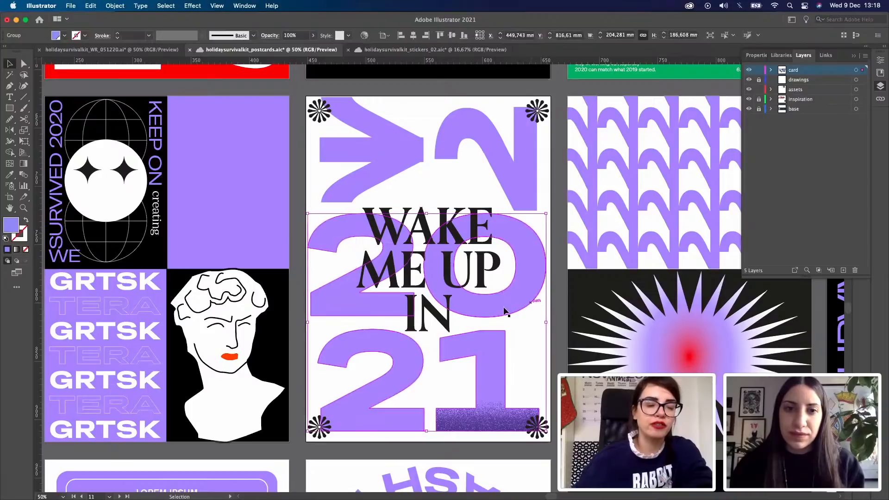
key("z")
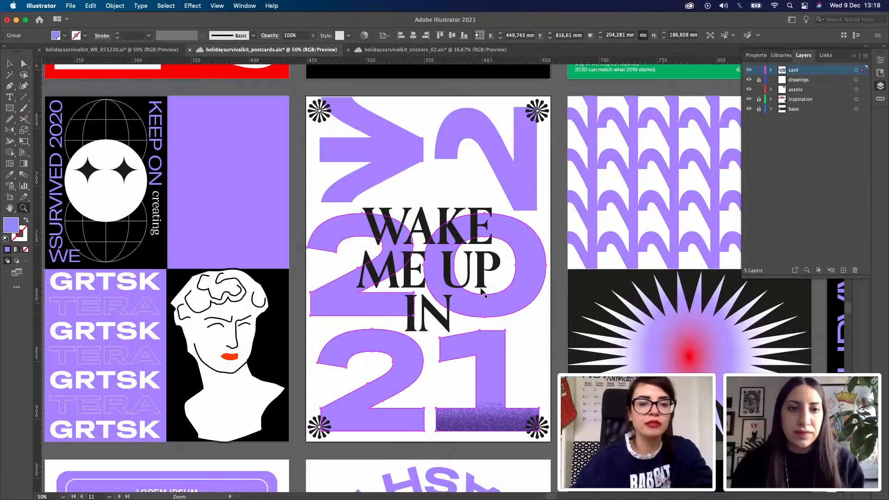
key("super+minus")
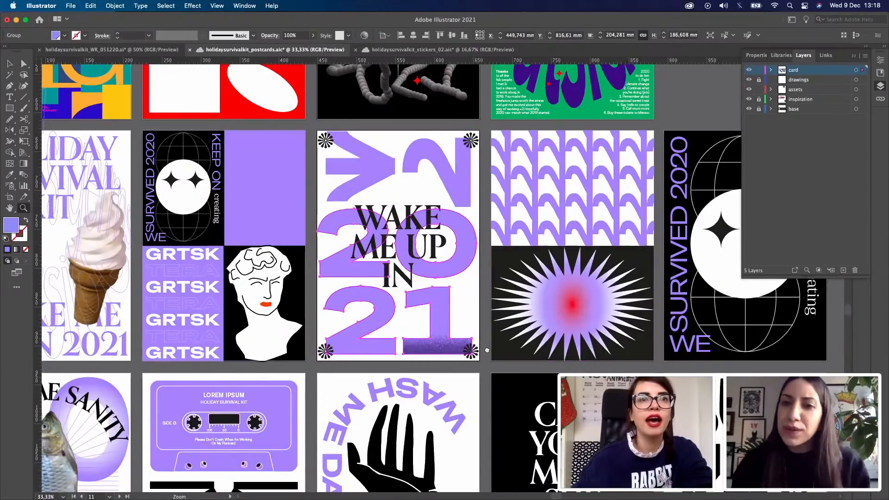
scroll(486, 350, "down", 1)
scroll(492, 340, "down", 1)
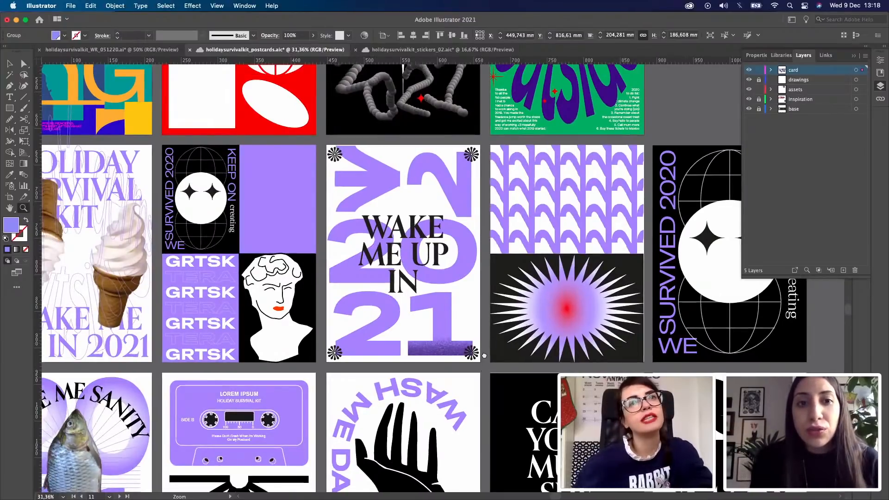
scroll(484, 356, "down", 2)
scroll(460, 123, "down", 1)
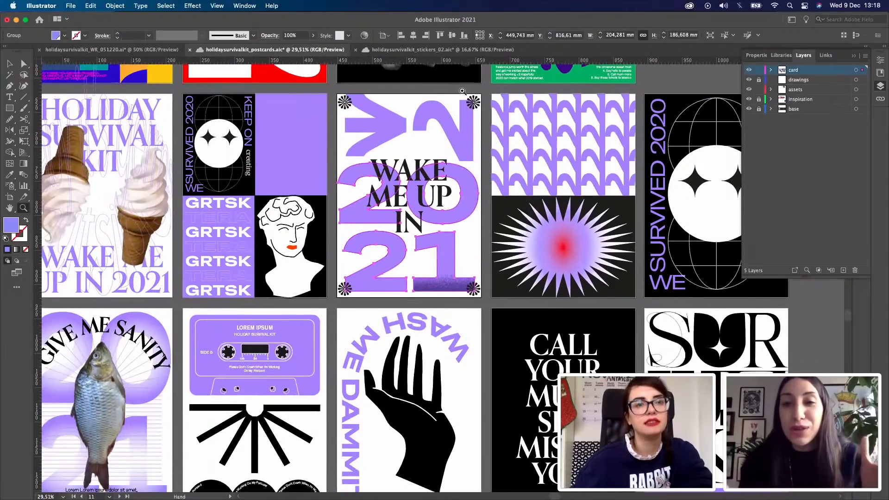
scroll(432, 354, "down", 5)
scroll(431, 355, "down", 3)
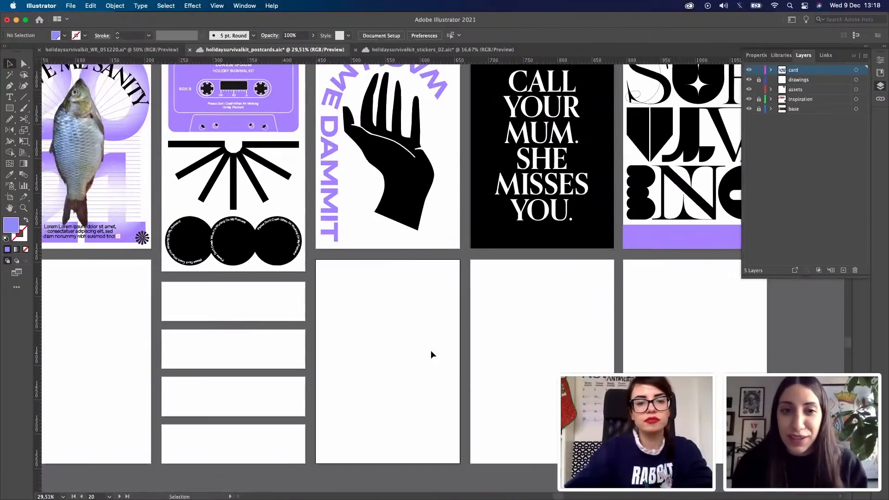
key("ctrl+v")
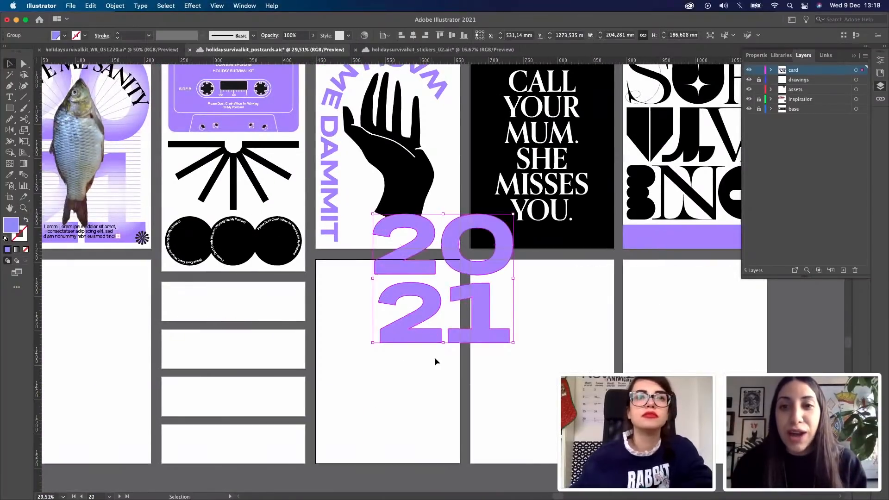
Step: Move the pasted 2021 numerals to the base of the blank artboard under "CALL YOUR MUM" and center them horizontally
key("space")
left_click_drag(495, 343, 416, 359)
left_click(412, 36)
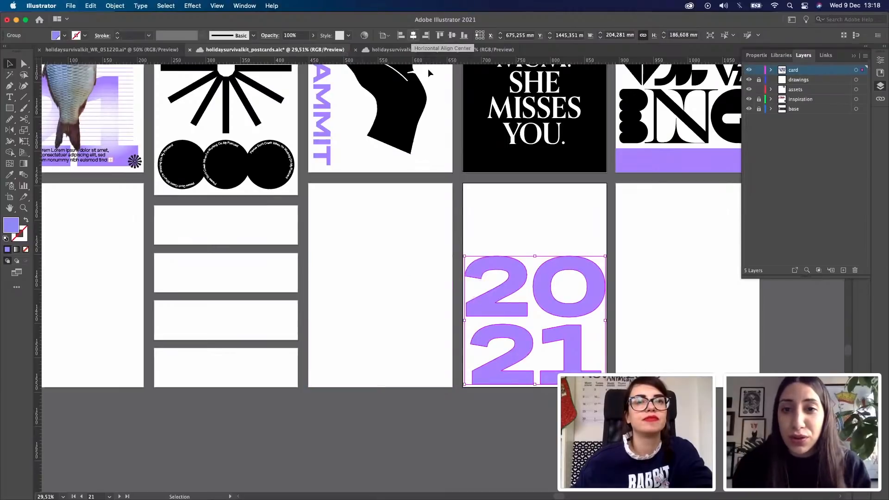
left_click(654, 301)
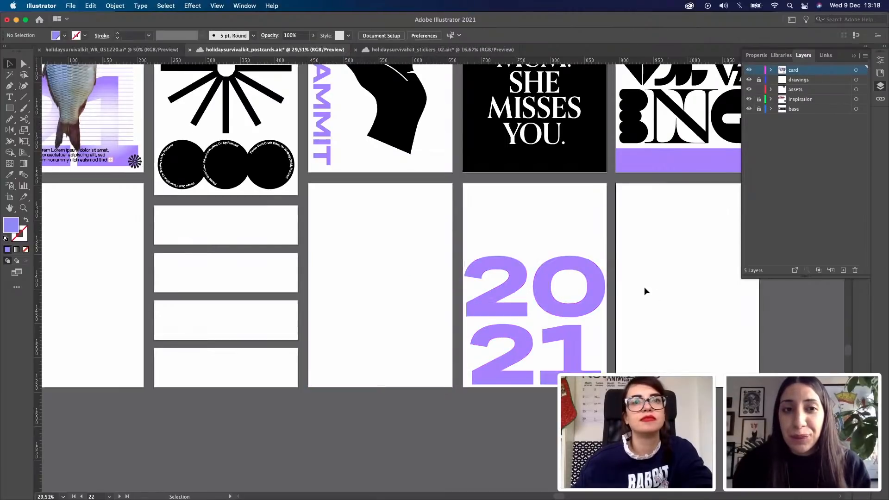
Step: Copy the "WAKE ME UP IN" text from the finished postcard and paste it over the 2021 numerals on the new artboard
left_click_drag(539, 246, 502, 357)
left_click_drag(399, 187, 376, 331)
left_click(395, 179)
left_click(405, 195)
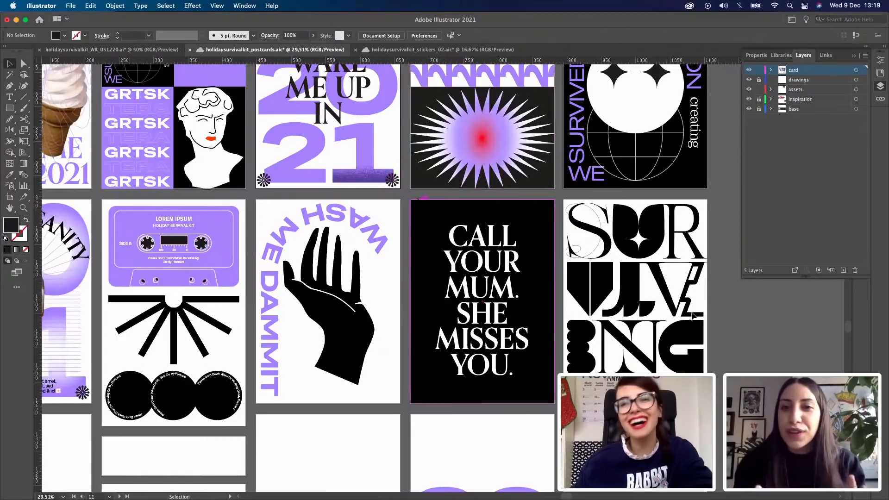
left_click_drag(731, 295, 729, 297)
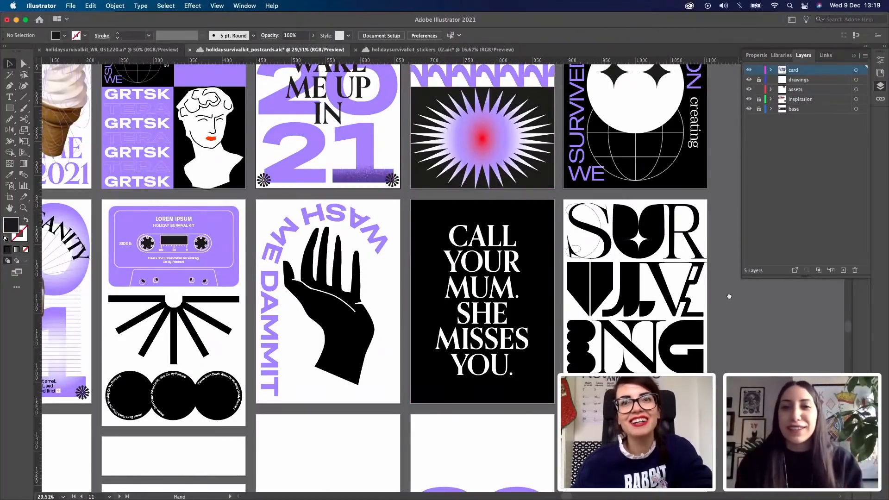
left_click_drag(720, 343, 720, 343)
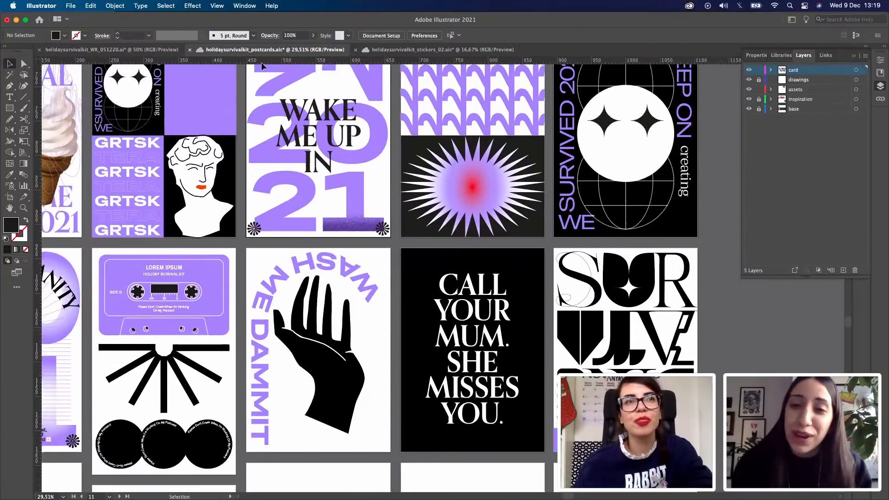
left_click(319, 116)
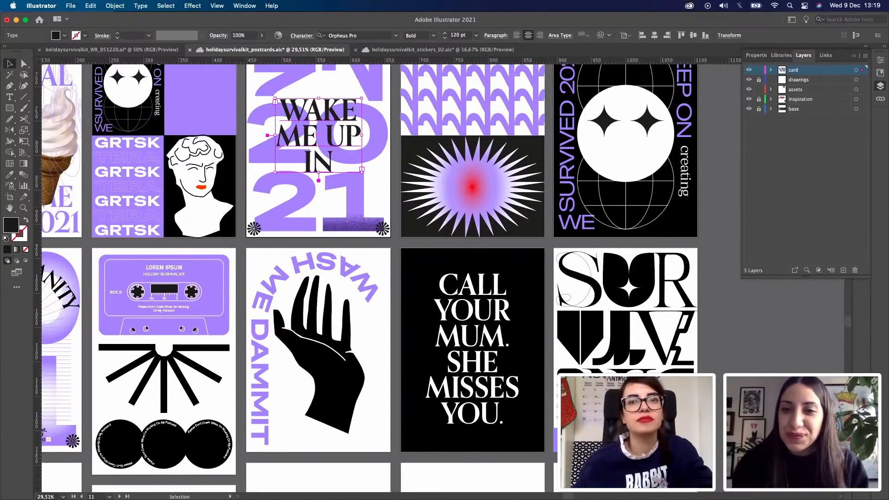
left_click_drag(672, 127, 668, 109)
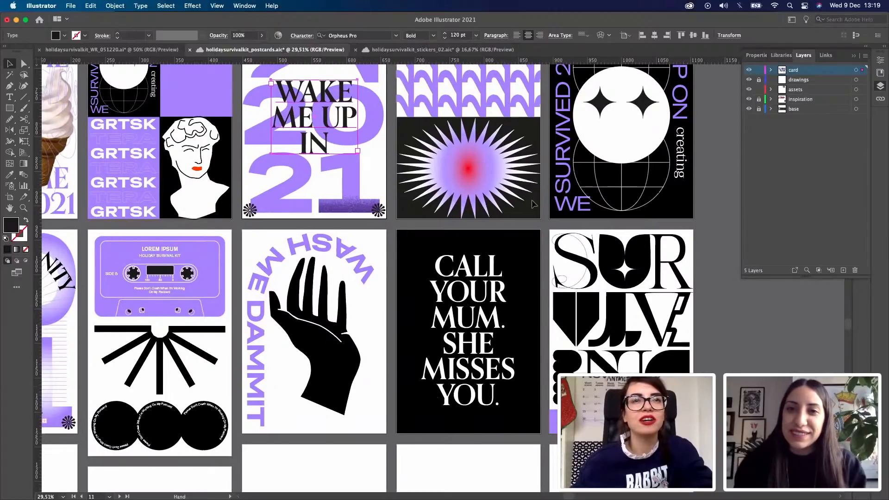
scroll(533, 204, "down", 10)
left_click(478, 212)
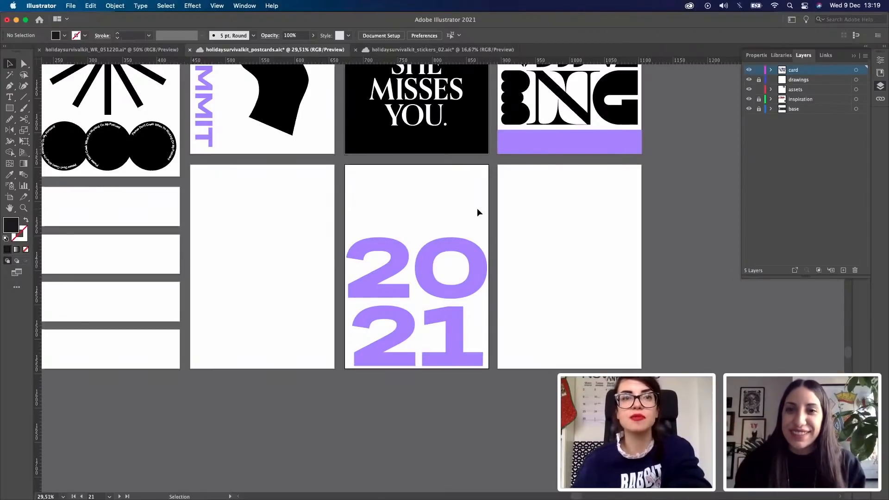
key("super+0")
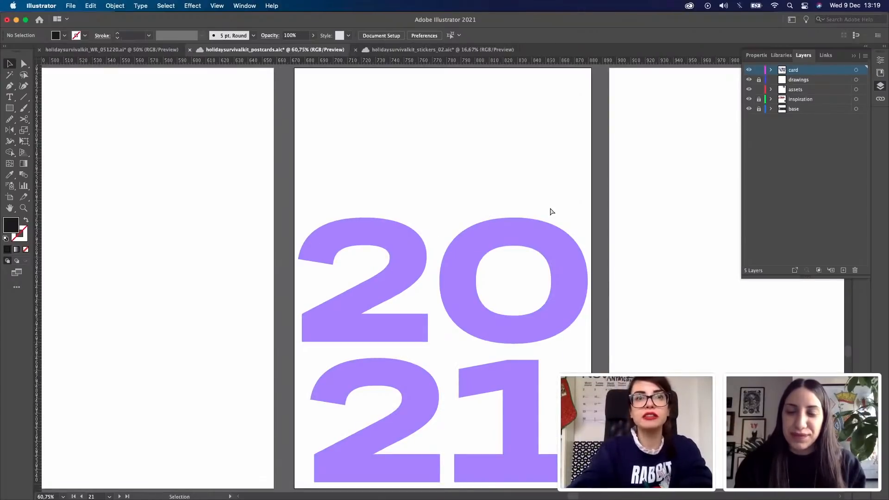
key("super+v")
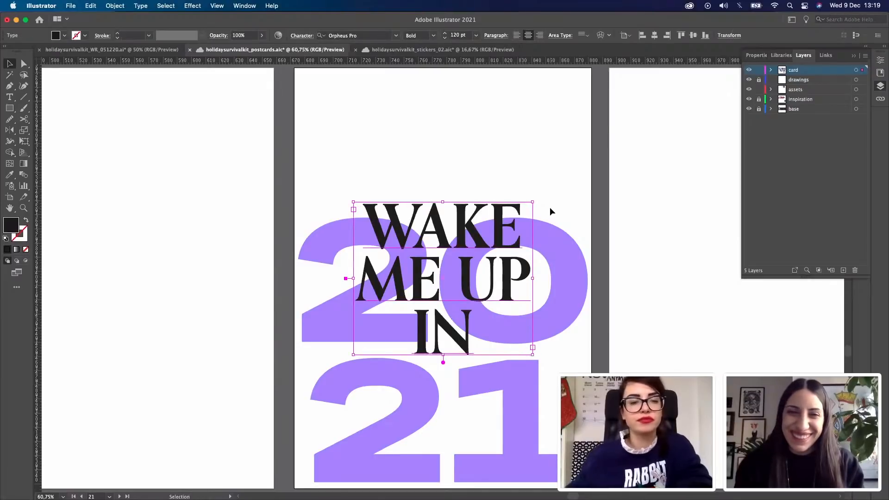
left_click(526, 161)
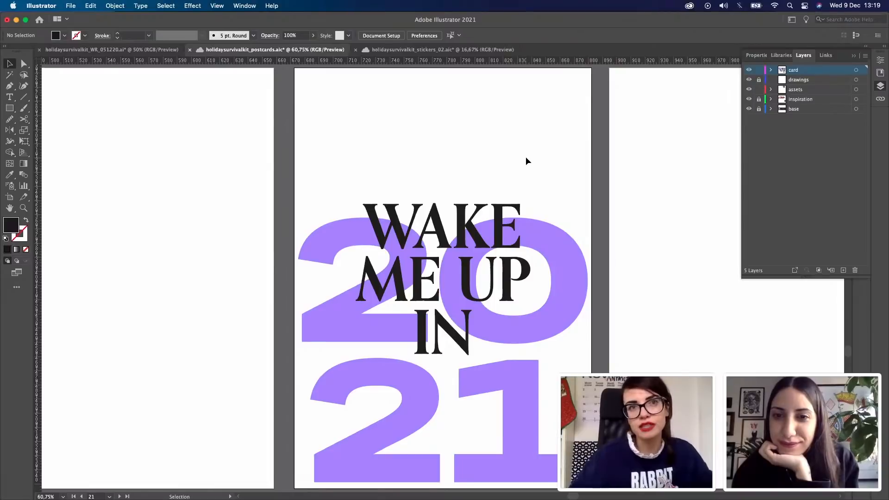
left_click(577, 318)
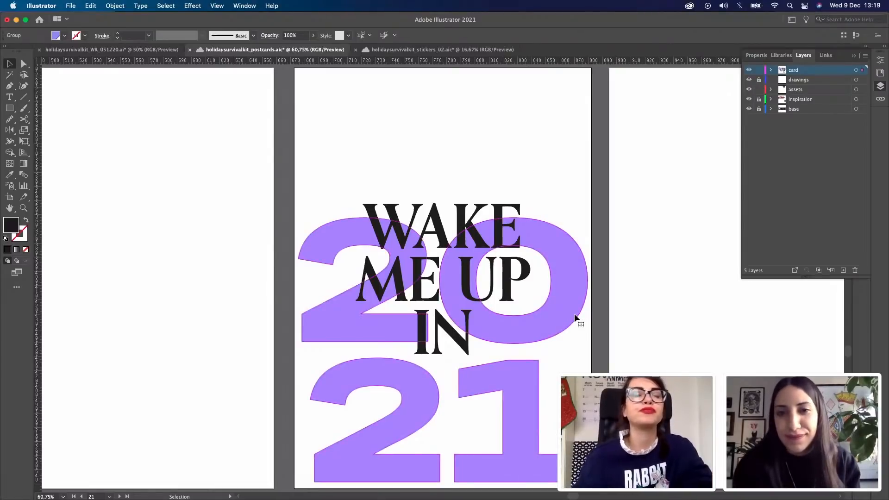
left_click(649, 345)
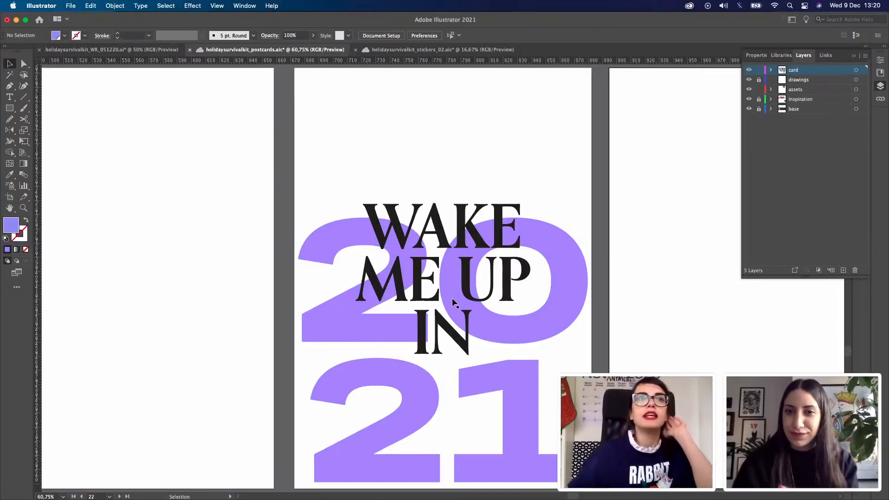
Step: Duplicate the "WAKE ME UP IN" text onto the neighbouring blank artboard and widen the copy's text frame
left_click(443, 236)
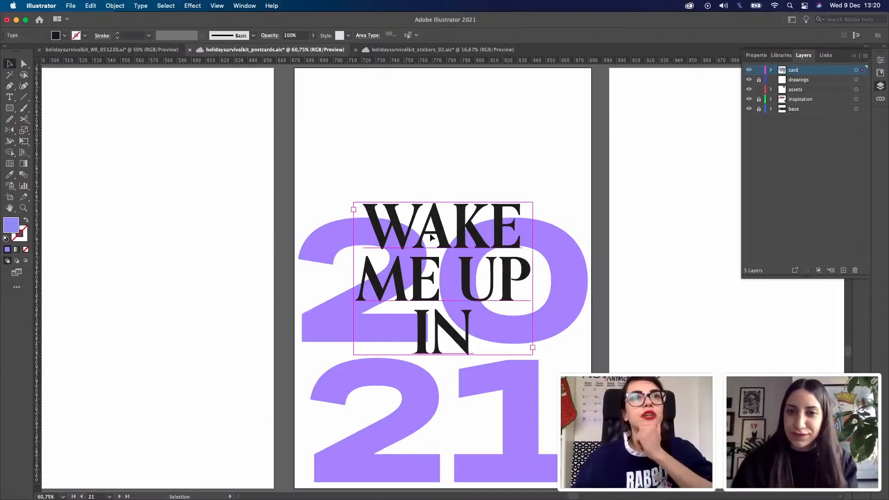
key("z")
left_click(420, 272, "alt")
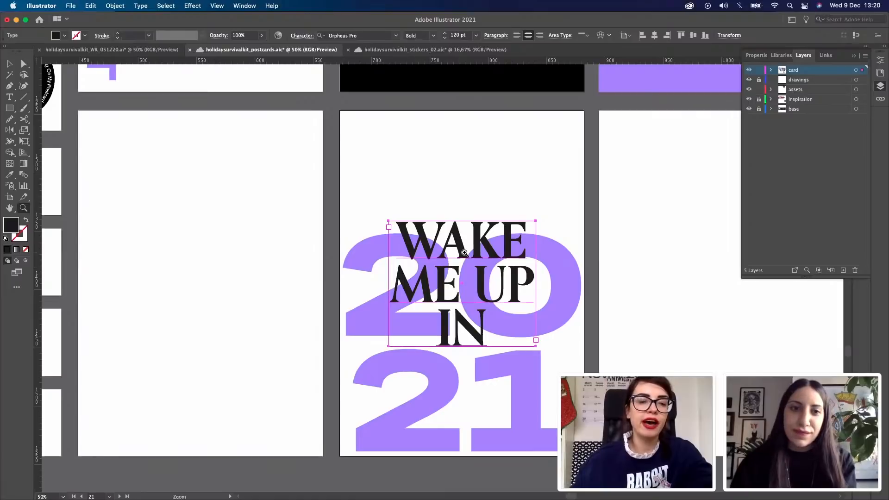
key("v")
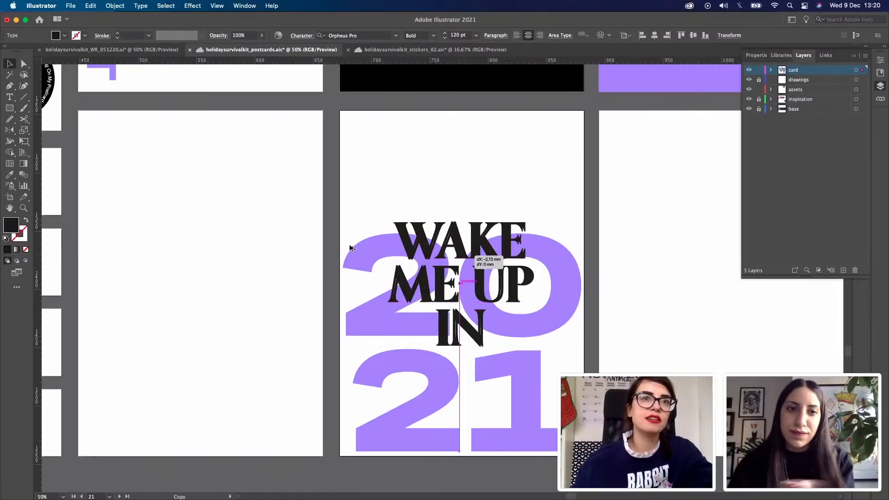
left_click_drag(460, 260, 192, 232)
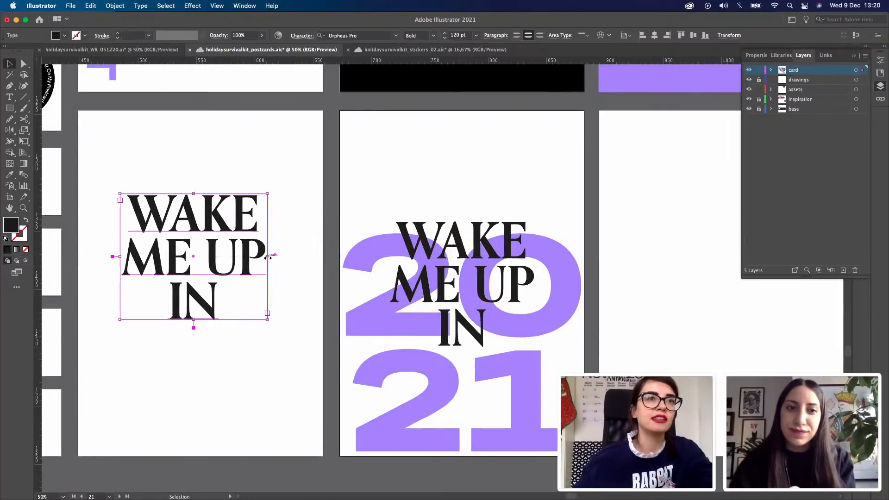
left_click_drag(267, 256, 359, 258)
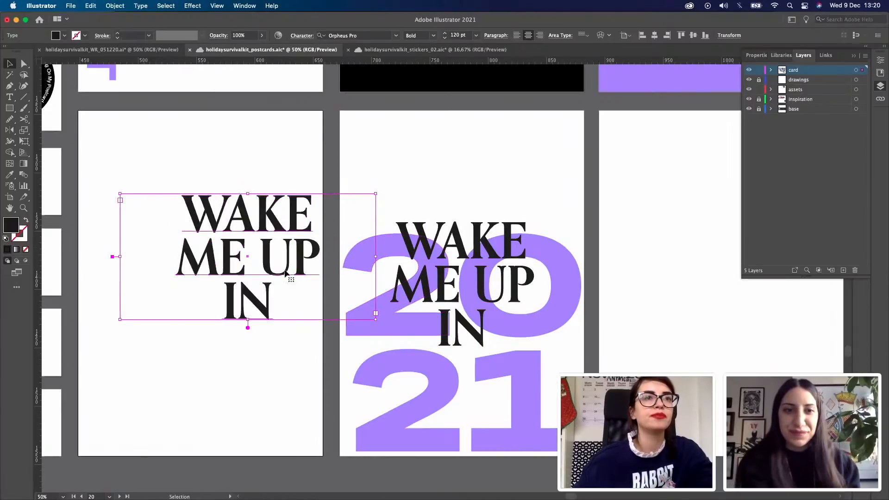
Step: Replace the duplicated text's wording with "BROWN AND ASSOCIATES"
double_click(292, 270)
key("super+a")
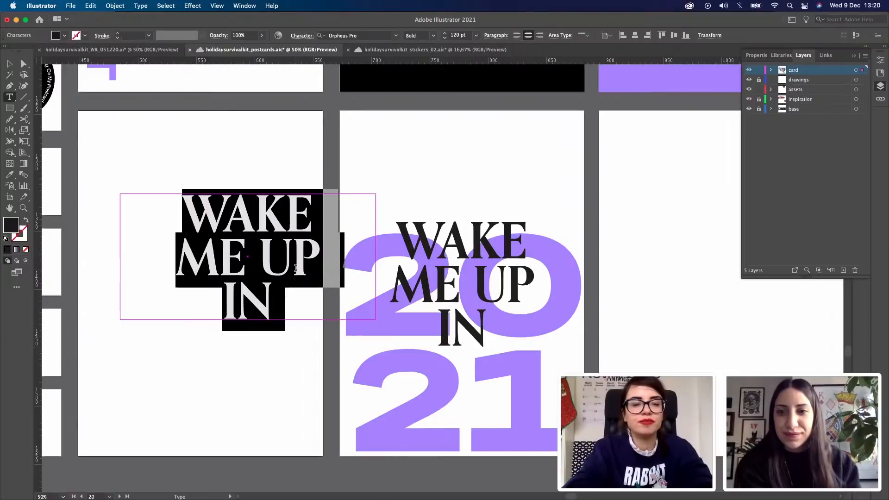
type("BR")
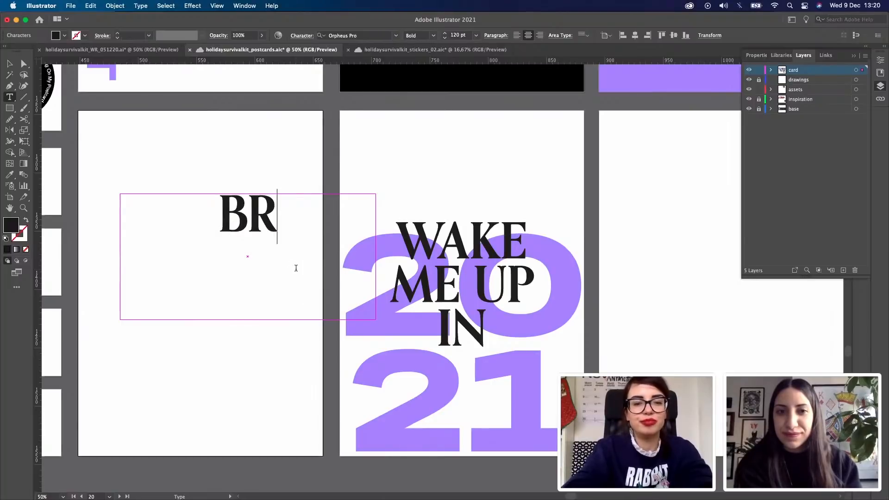
type("OWN AND ")
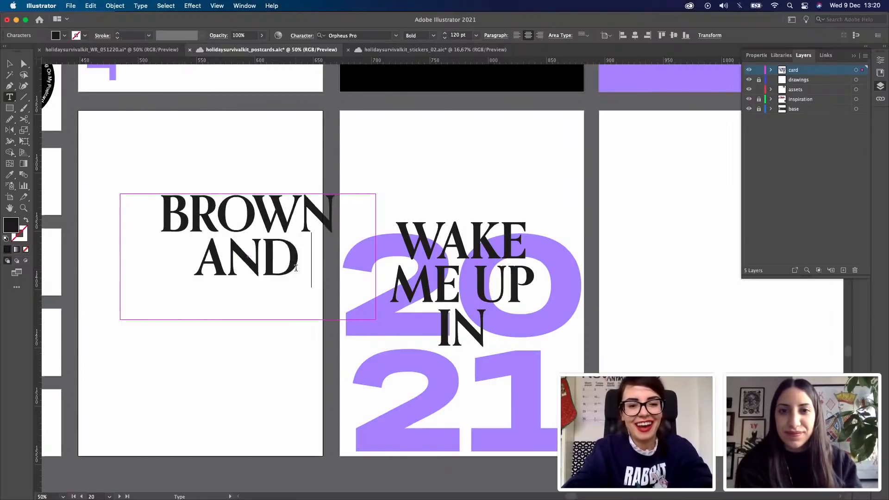
type("ASSOS")
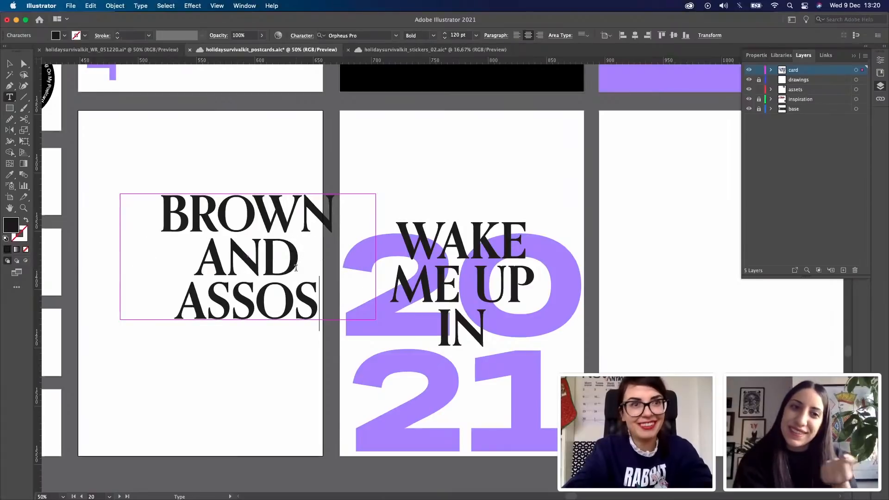
key("BackSpace")
type("CIATES")
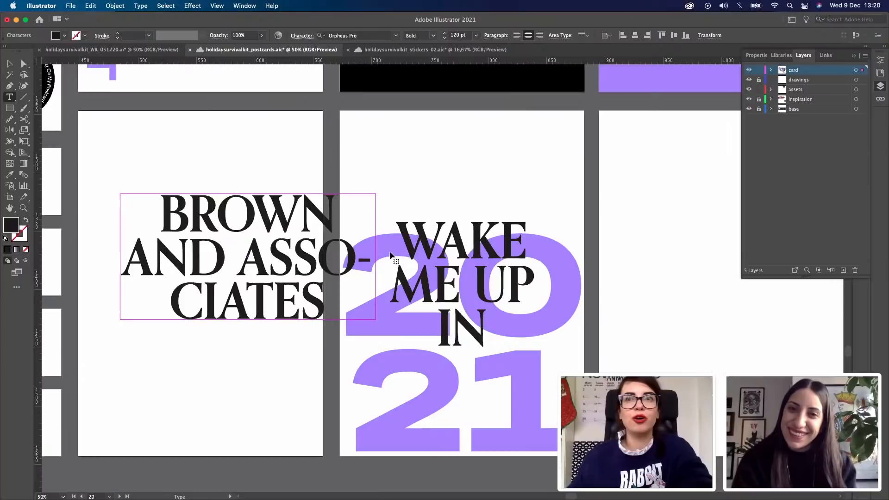
Step: Turn off All Caps for the entire "Brown and Associates" text
key("super+a")
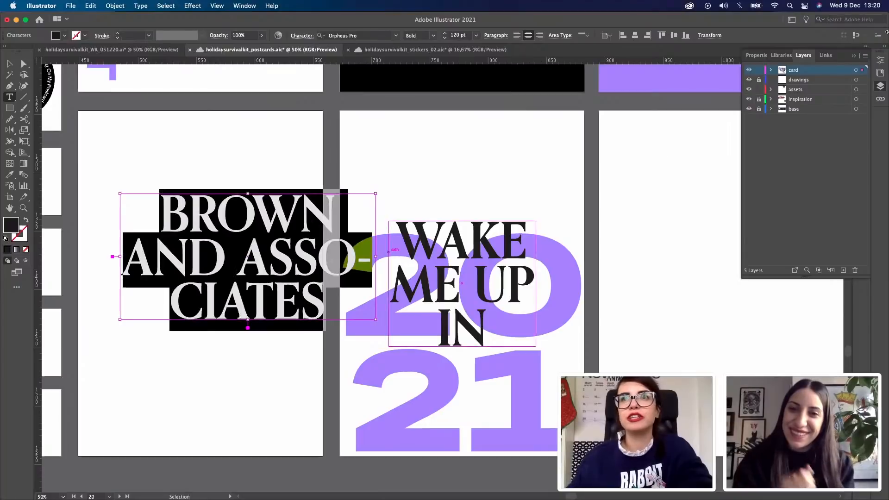
left_click(854, 56)
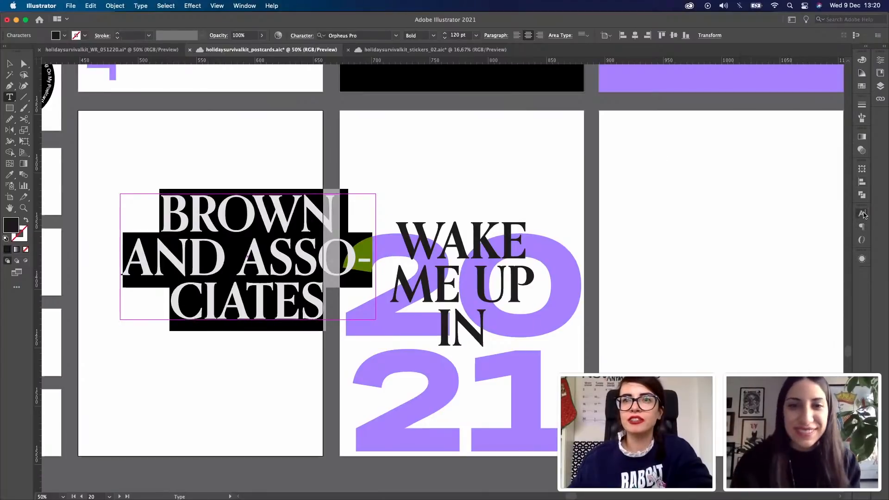
left_click(863, 214)
left_click(750, 304)
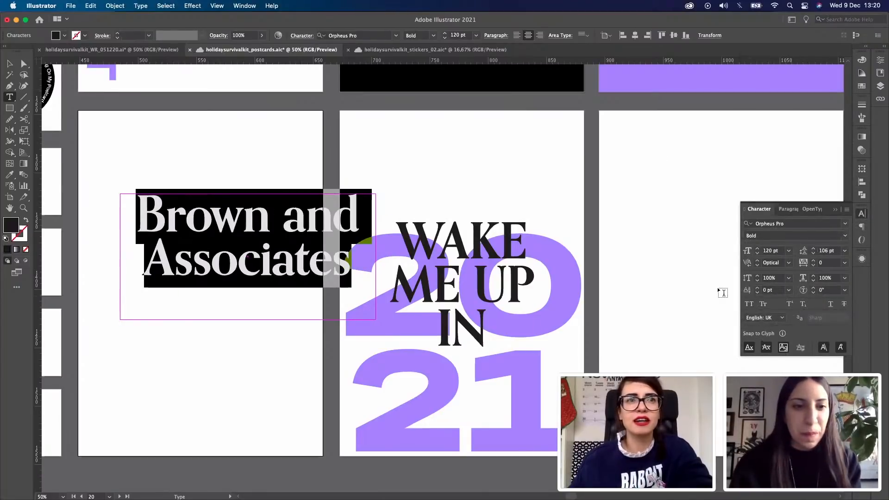
Step: Move the "Brown and Associates" text to the upper part of its artboard
left_click(9, 63)
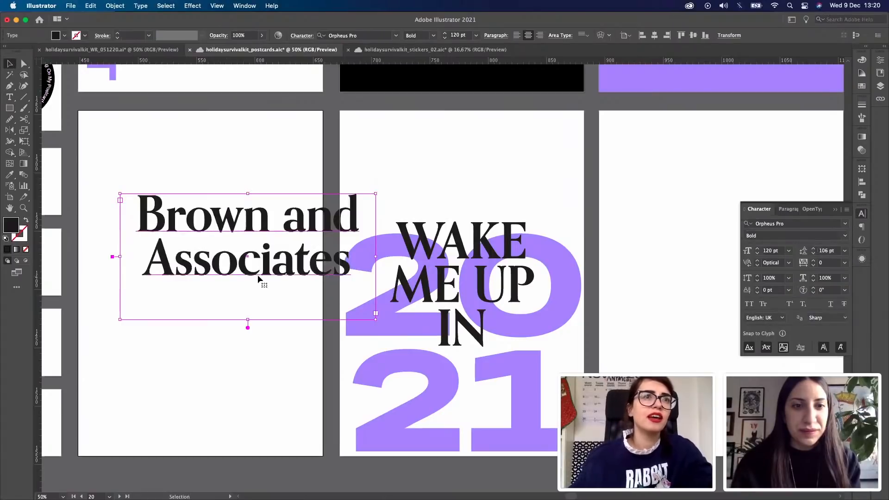
left_click_drag(222, 255, 224, 219)
left_click_drag(216, 209, 212, 198)
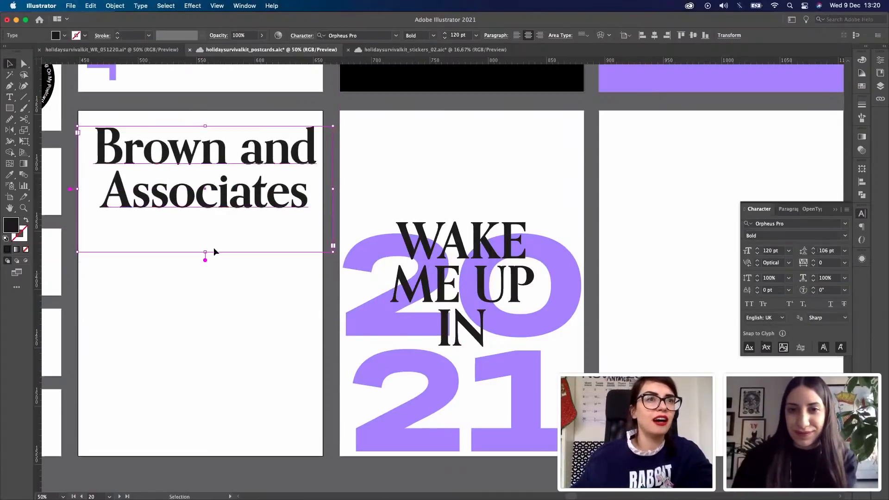
left_click_drag(249, 341, 294, 323)
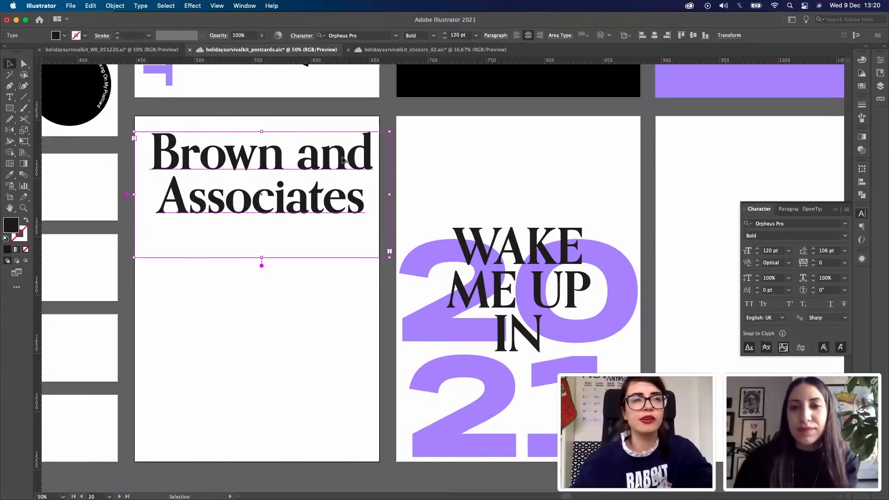
Step: Duplicate the "Brown and Associates" text below the original and set the copy's font to Grtsk Giga Bold
left_click_drag(340, 167, 333, 278)
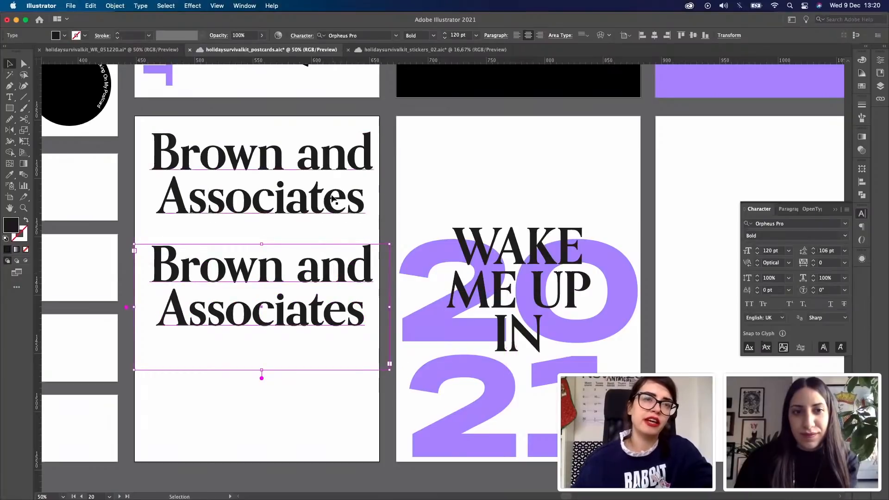
left_click(797, 224)
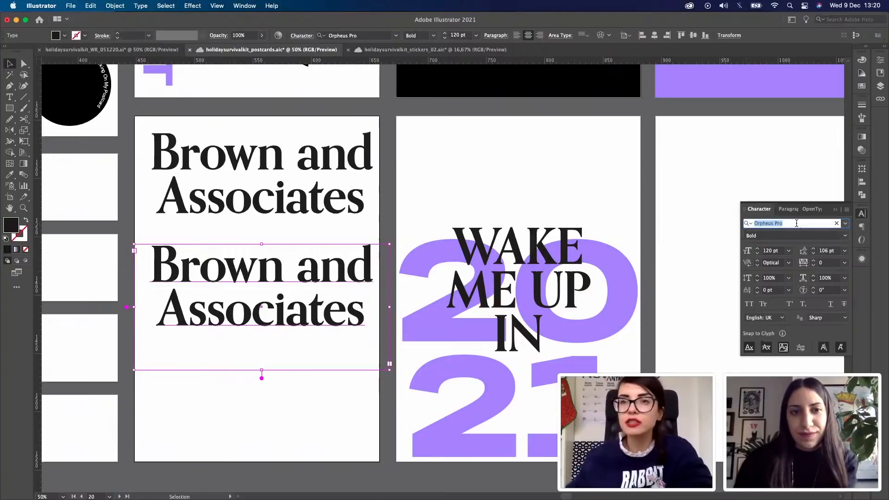
left_click(844, 225)
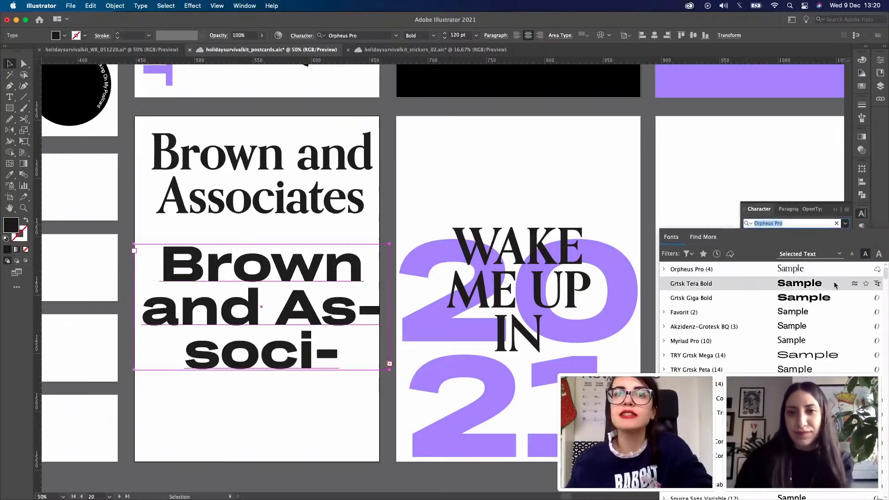
scroll(759, 295, "down", 2)
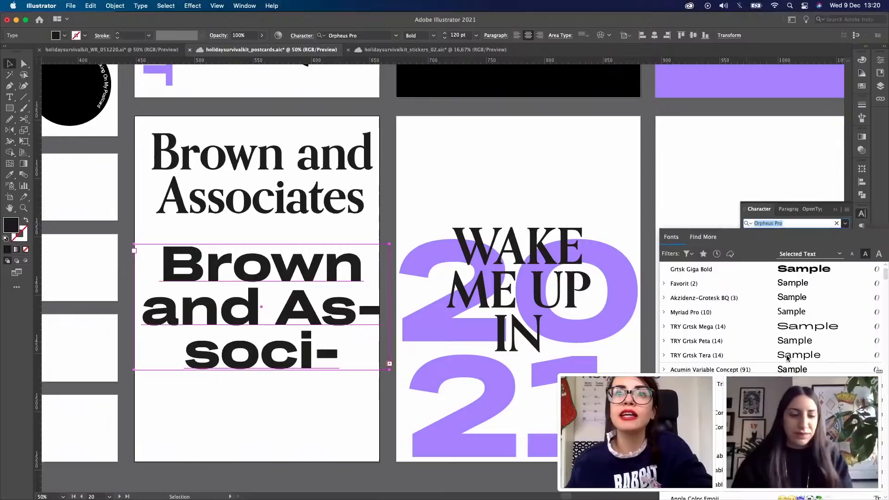
left_click(758, 274)
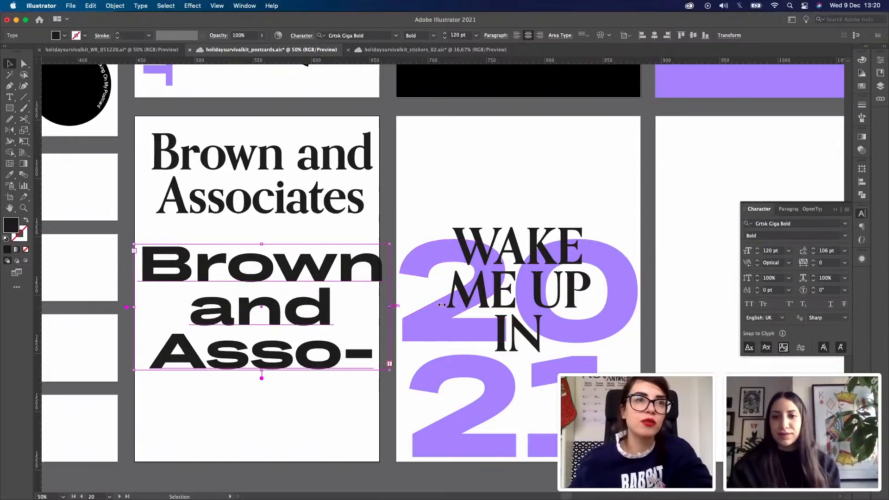
Step: Widen the text frame of the Grtsk Giga Bold copy for comparison and delete that copy
left_click_drag(390, 307, 595, 291)
left_click_drag(356, 301, 295, 373)
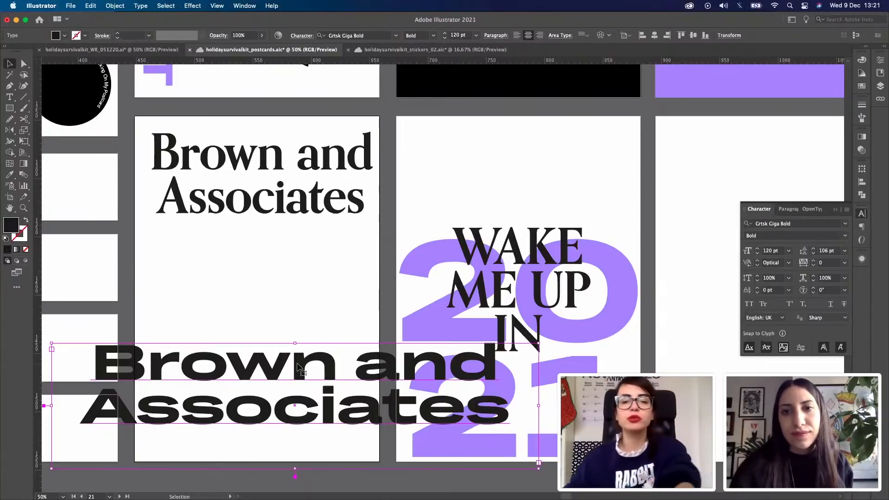
key("Delete")
Step: Change the font of the remaining "Brown and Associates" text to Garamond Regular
left_click(255, 202)
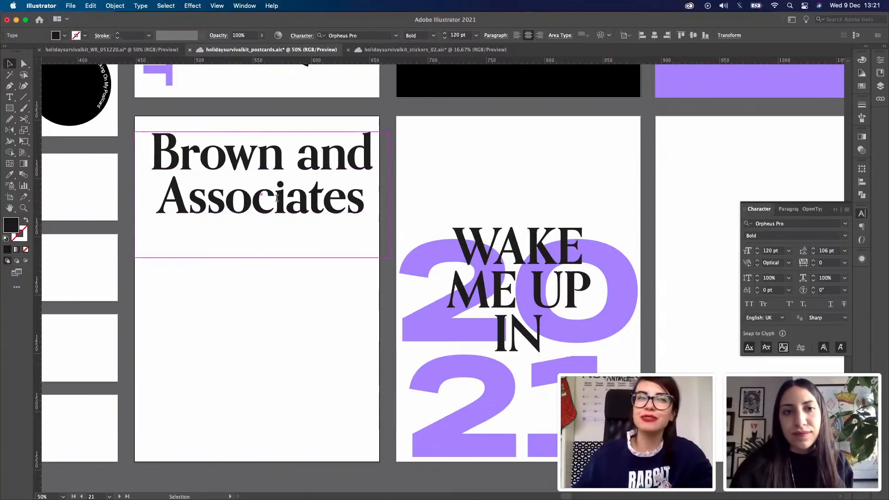
double_click(276, 199)
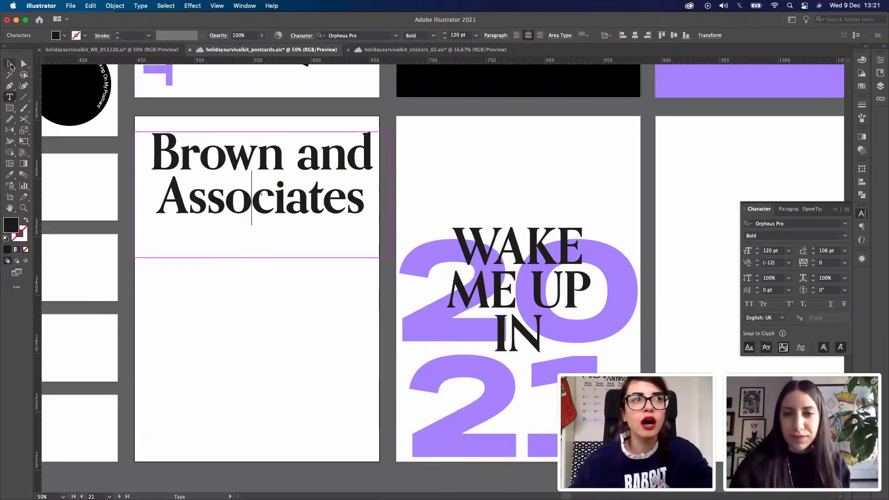
key("Escape")
left_click(808, 224)
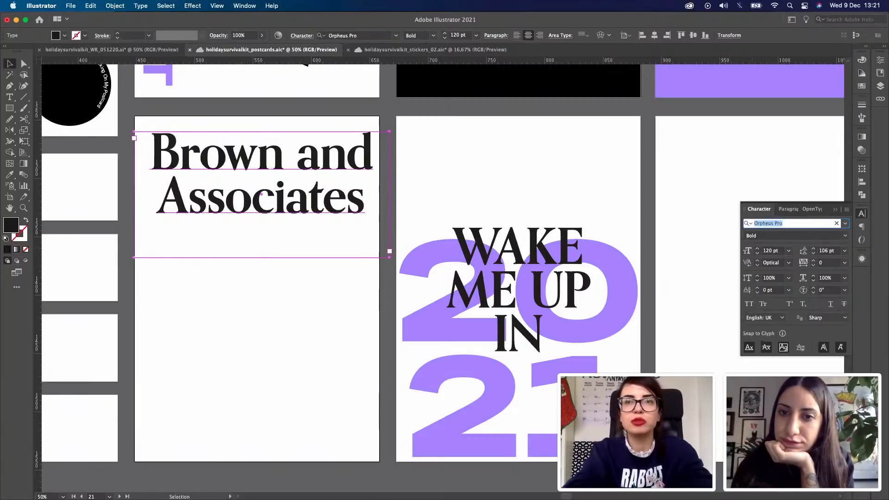
type("garam")
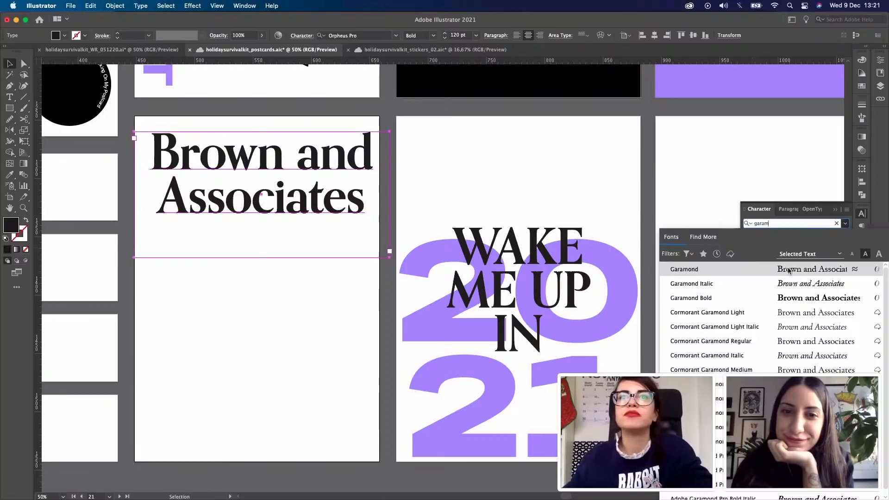
left_click(764, 270)
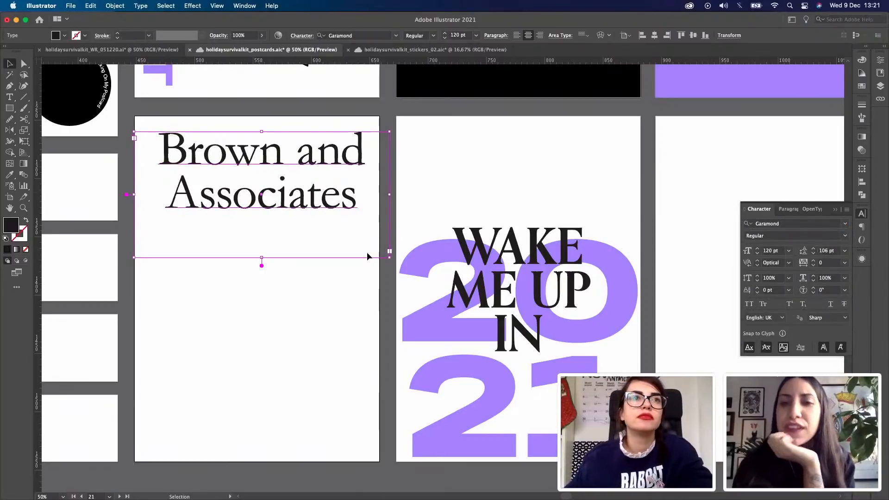
left_click(365, 306)
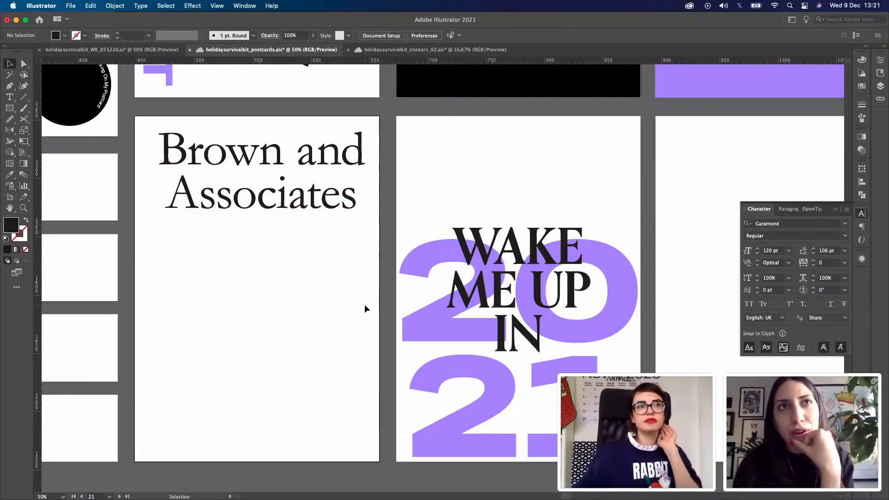
Step: Delete the Garamond "Brown and Associates" text from its artboard
left_click(296, 209)
key("Delete")
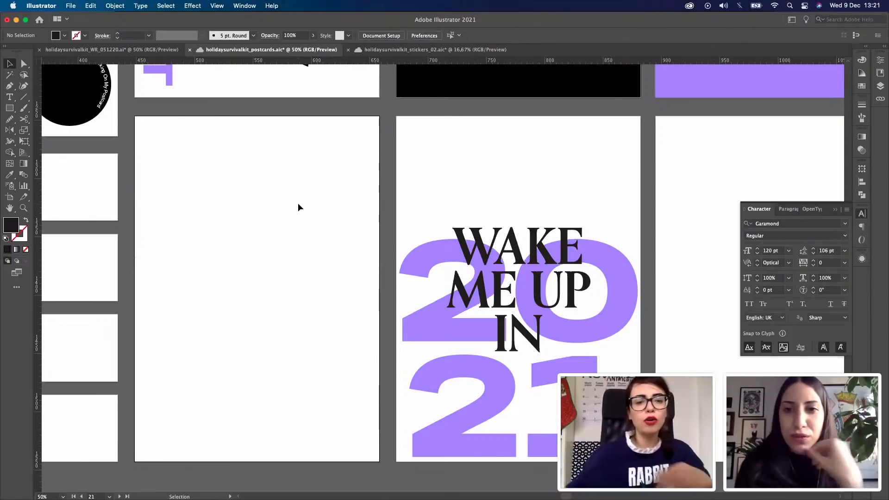
key("z")
left_click_drag(561, 319, 622, 339)
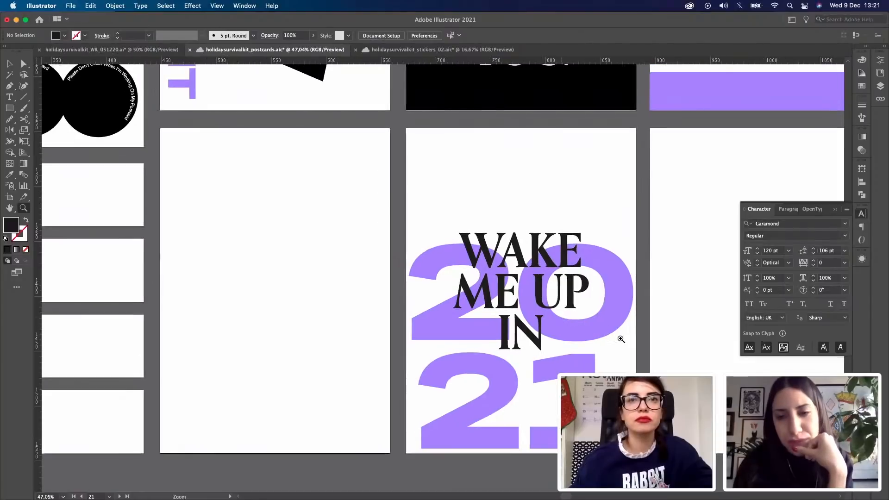
scroll(624, 350, "right", 5)
key("v")
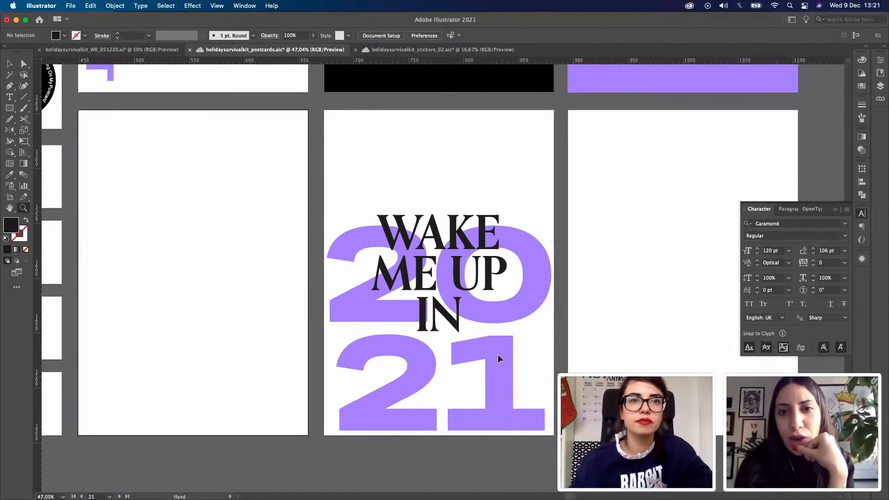
left_click(466, 384)
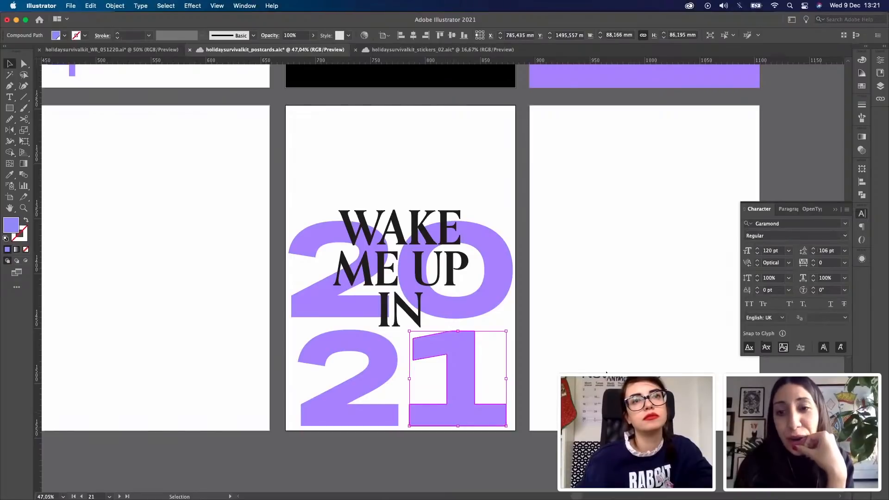
left_click(523, 297)
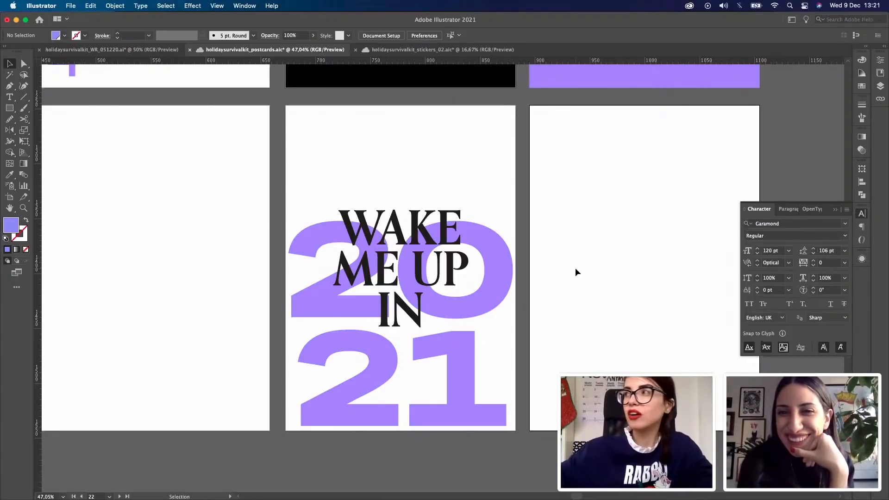
Step: Duplicate the purple 1 from the 2021 lettering onto the blank artboard beside the postcard
left_click(461, 381)
key("space")
left_click_drag(580, 354, 463, 357)
left_click_drag(388, 402, 548, 281)
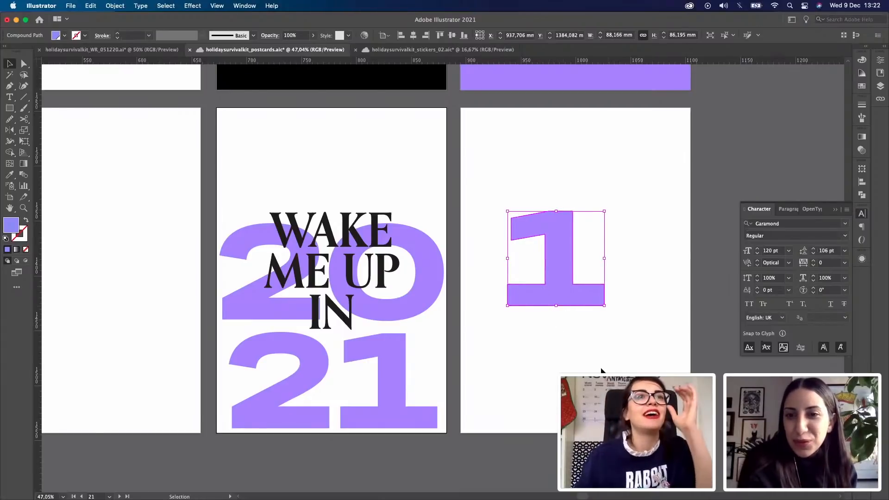
left_click(524, 360)
Step: Draw a purple rectangle about 195 × 83 mm in the empty area above WAKE ME UP IN and centre it horizontally on the artboard
key("z")
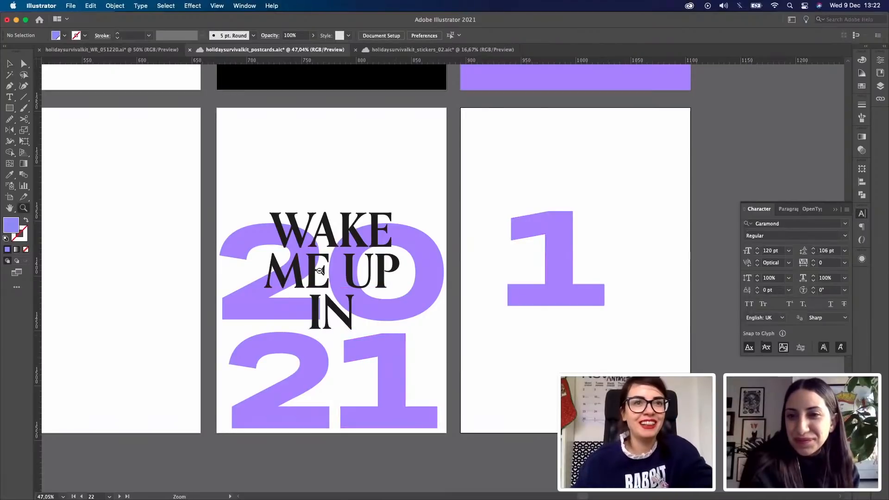
left_click(323, 273, "alt")
left_click_drag(515, 286, 507, 319)
left_click(461, 332)
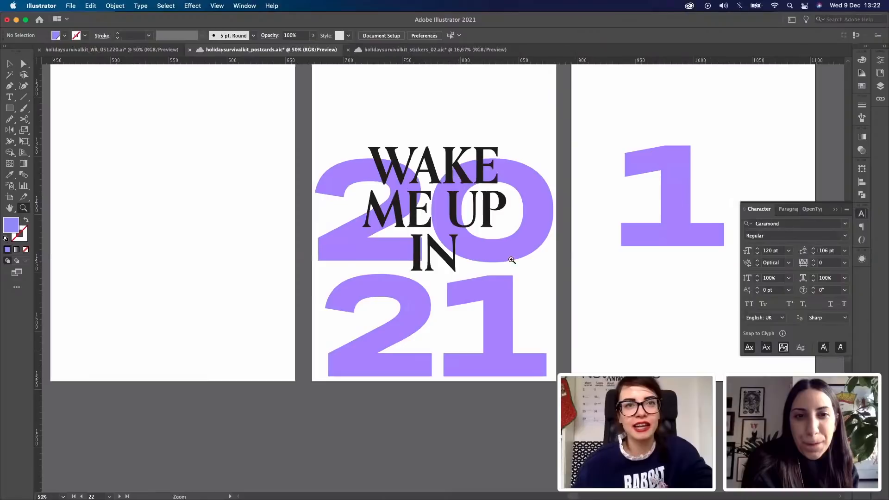
scroll(537, 324, "up", 5)
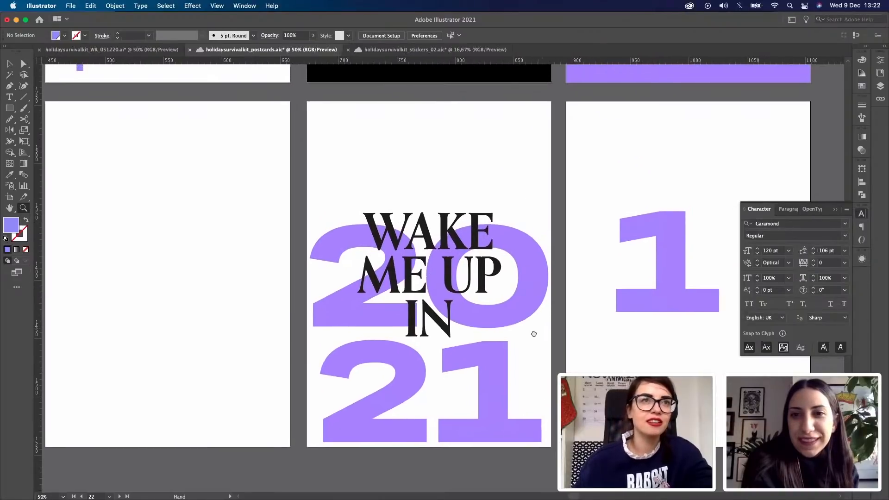
key("v")
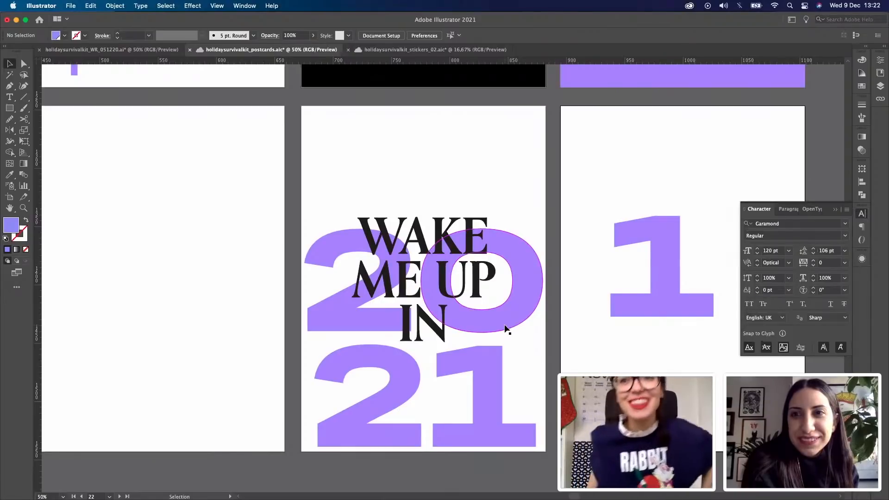
scroll(485, 312, "down", 1)
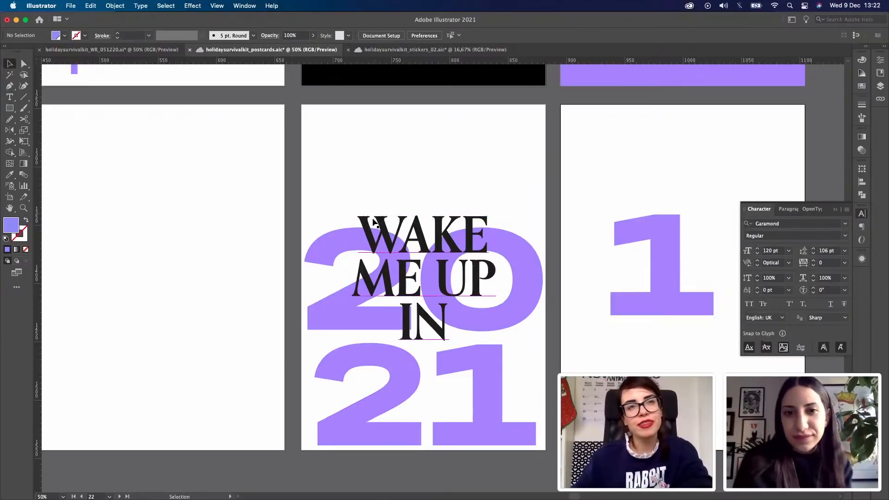
key("m")
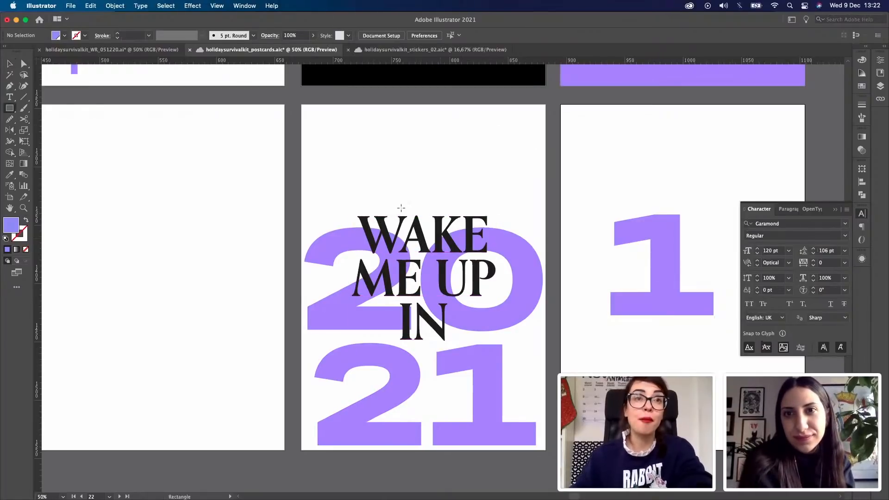
left_click_drag(308, 111, 535, 208)
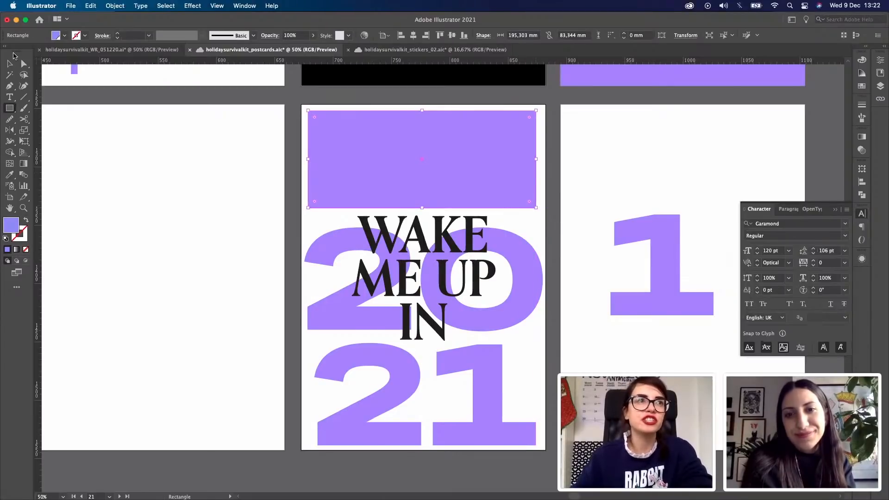
left_click(10, 64)
key("Right")
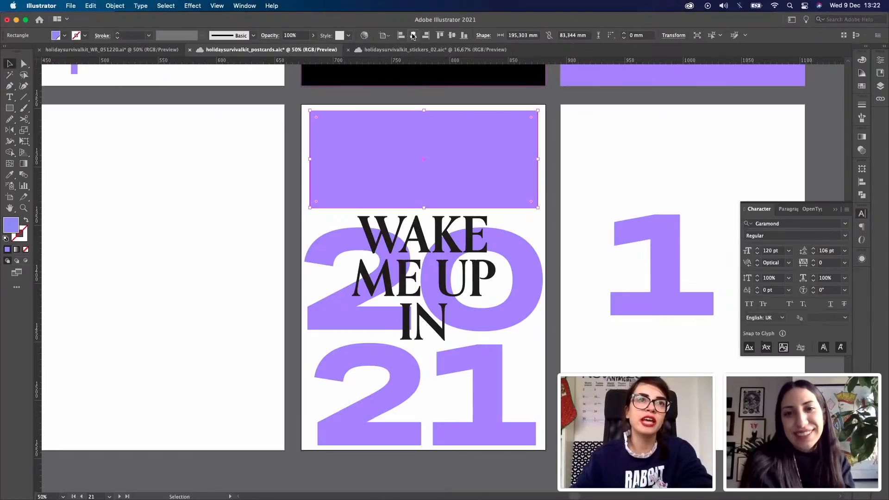
left_click(577, 158)
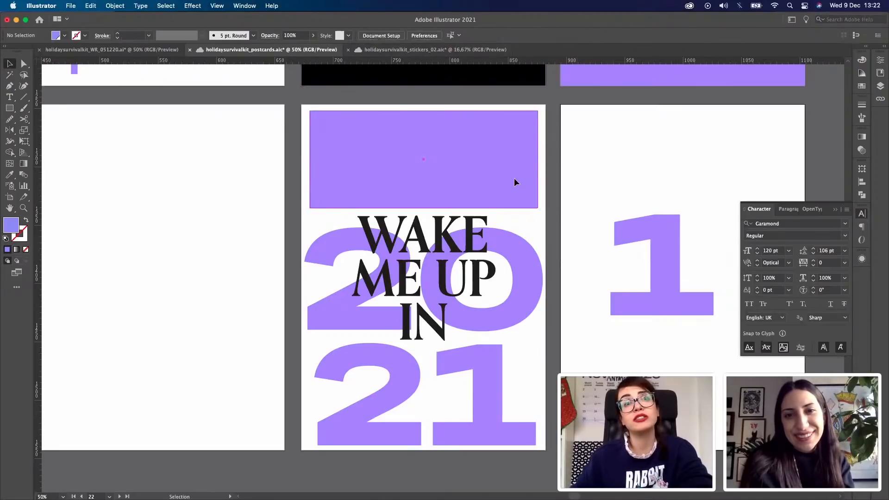
Step: Shift the purple rectangle slightly down toward the text and delete it from the postcard
left_click_drag(514, 178, 513, 183)
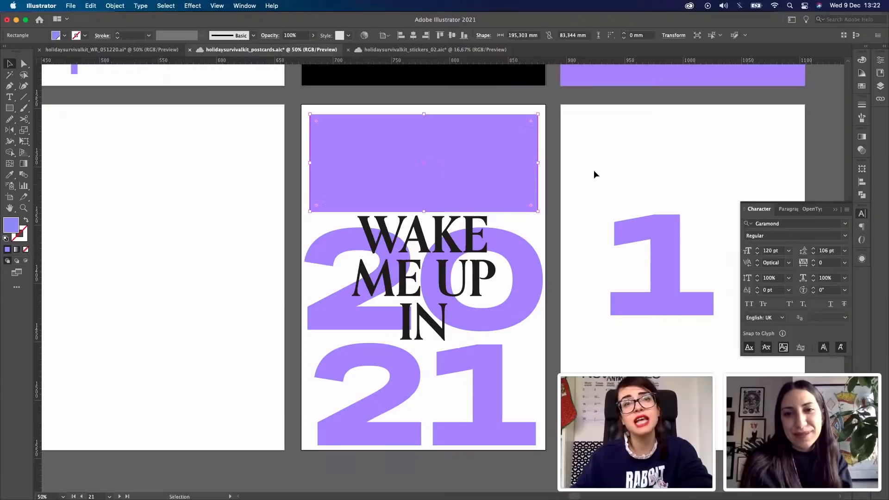
left_click(594, 170)
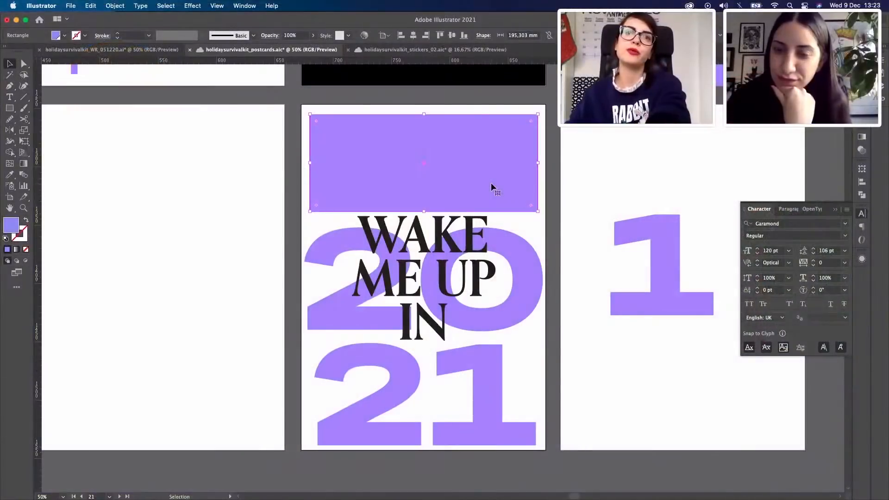
key("Delete")
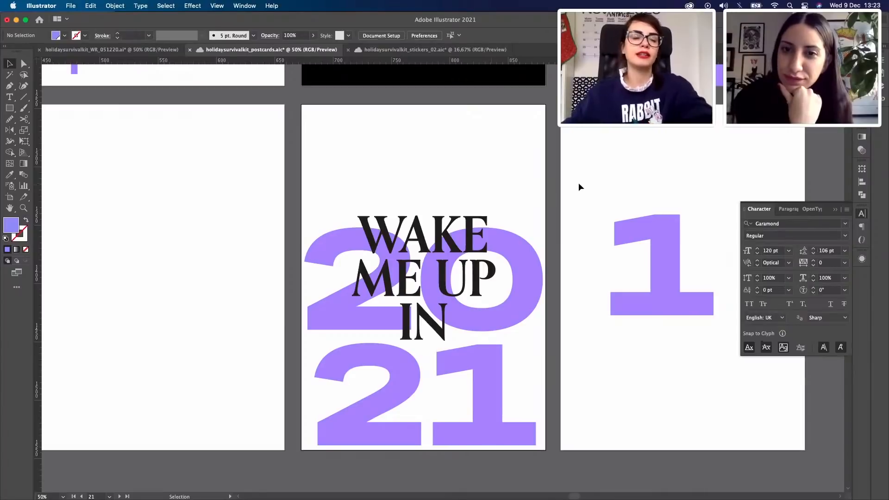
Step: View the holidaysurvivalkit_stickers_02 document and return to the holidaysurvivalkit_postcards document
key("z")
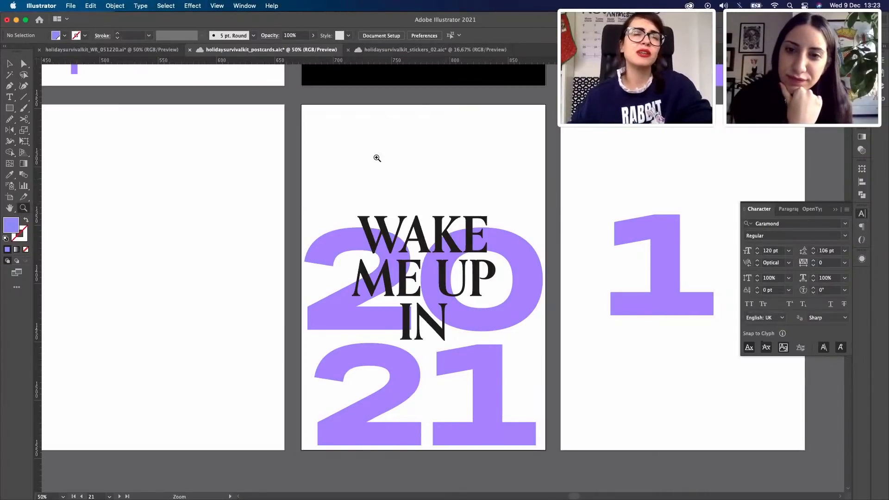
key("super+minus")
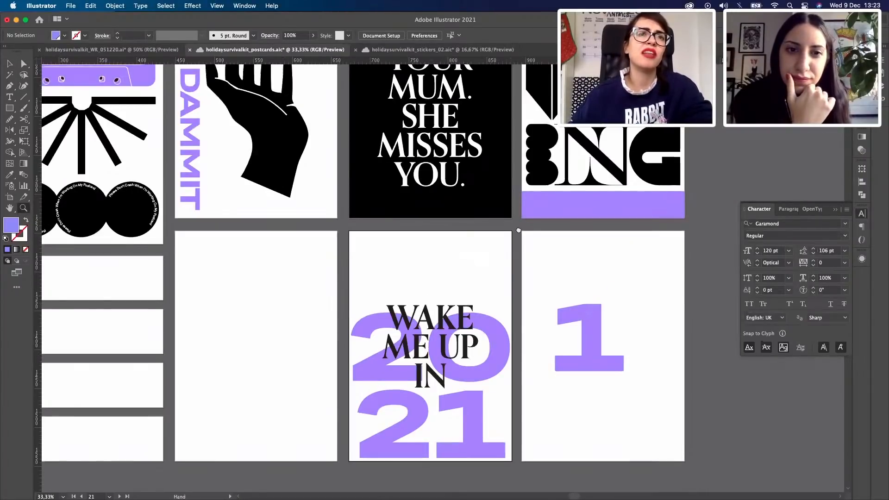
scroll(518, 230, "down", 3)
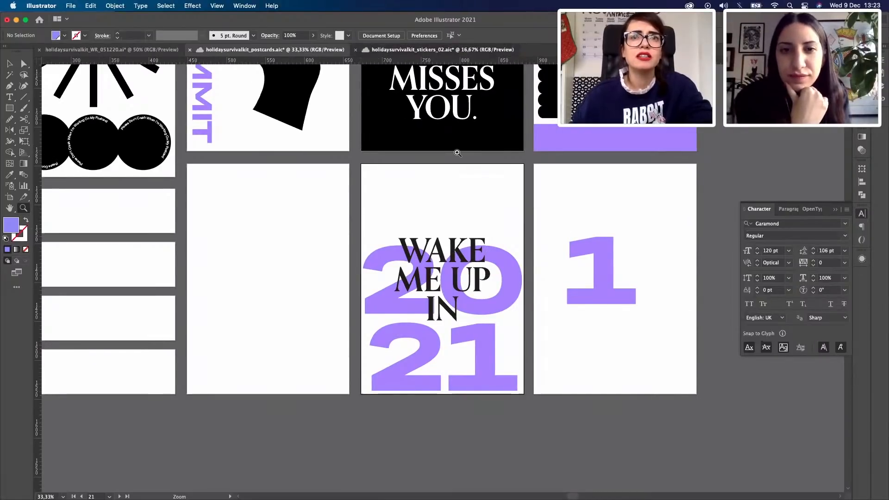
left_click(380, 50)
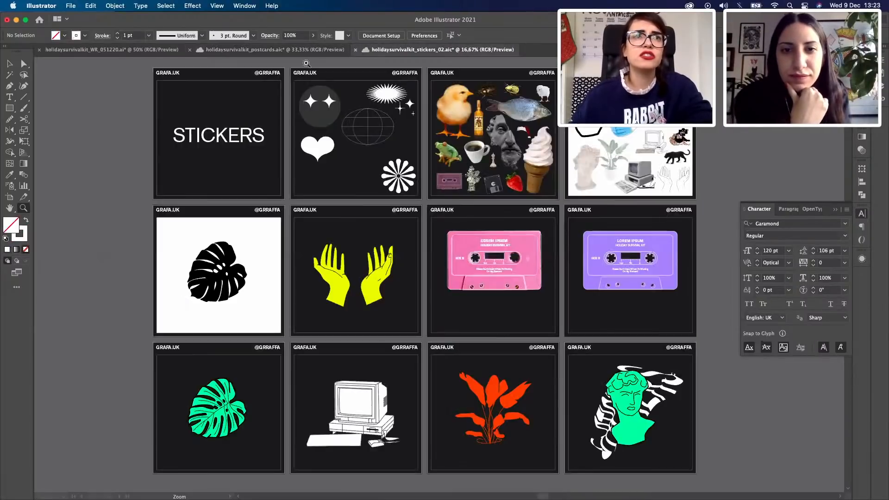
left_click(272, 51)
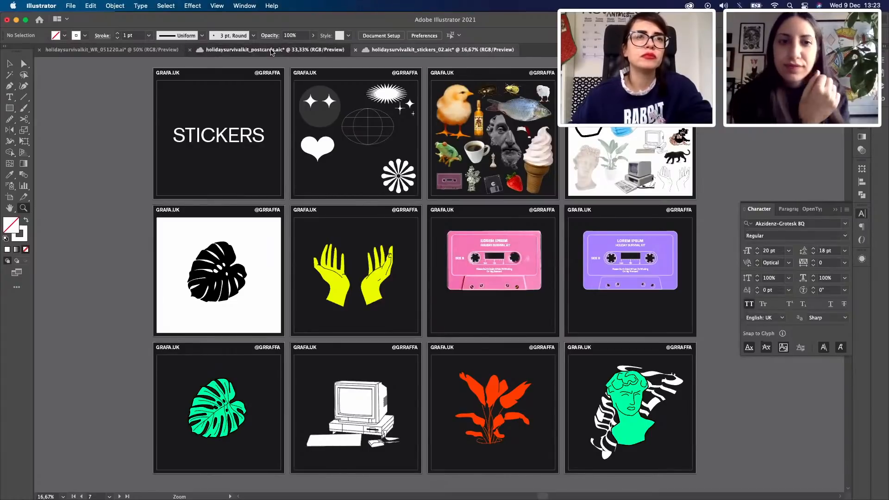
Step: Draw a vertical line in line with the left edge of the copied 1's stem, down through its base
key("v")
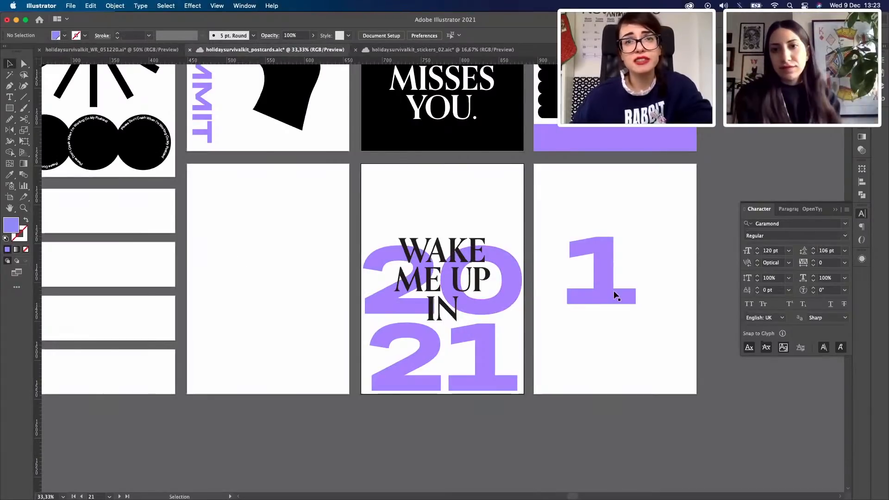
left_click(612, 293)
key("z")
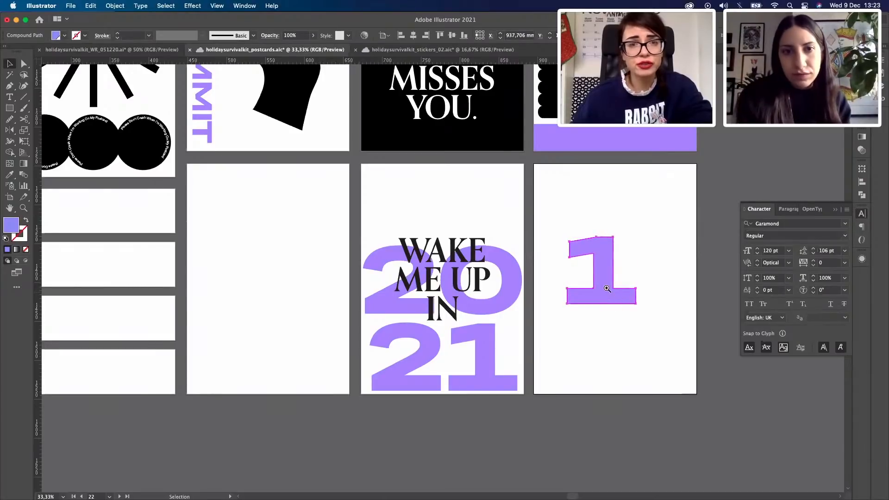
left_click(417, 290)
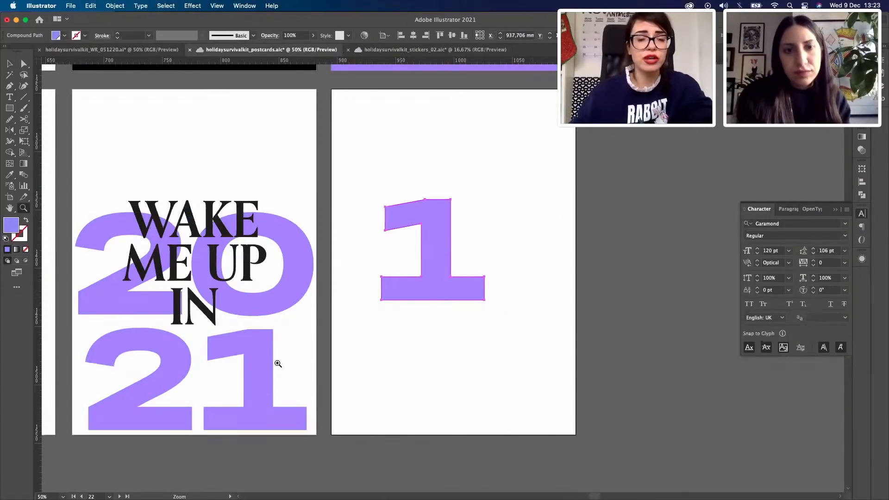
key("v")
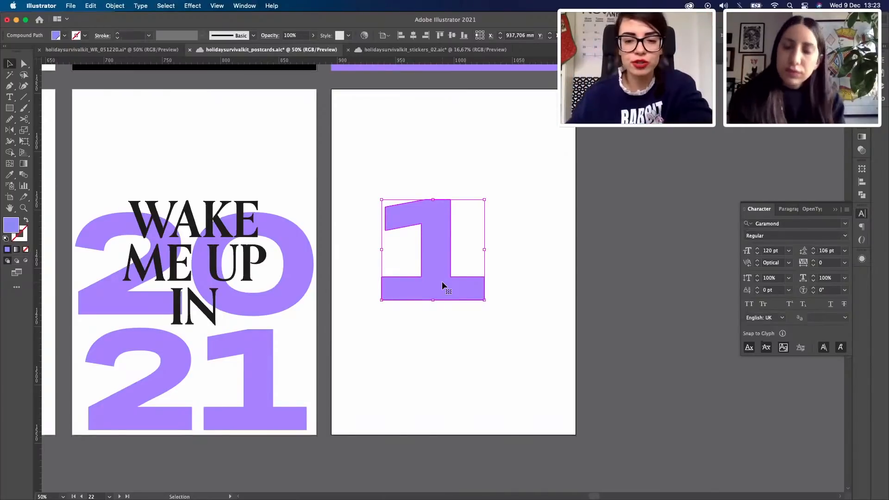
key("backslash")
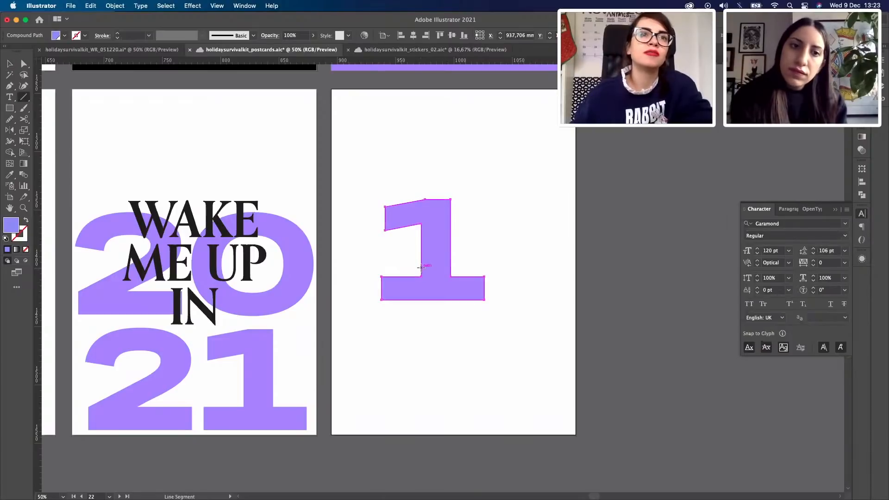
left_click_drag(420, 268, 421, 335)
Step: Divide the copied 1 along the line with Pathfinder and delete the left part of its base
key("v")
left_click(442, 291, "shift")
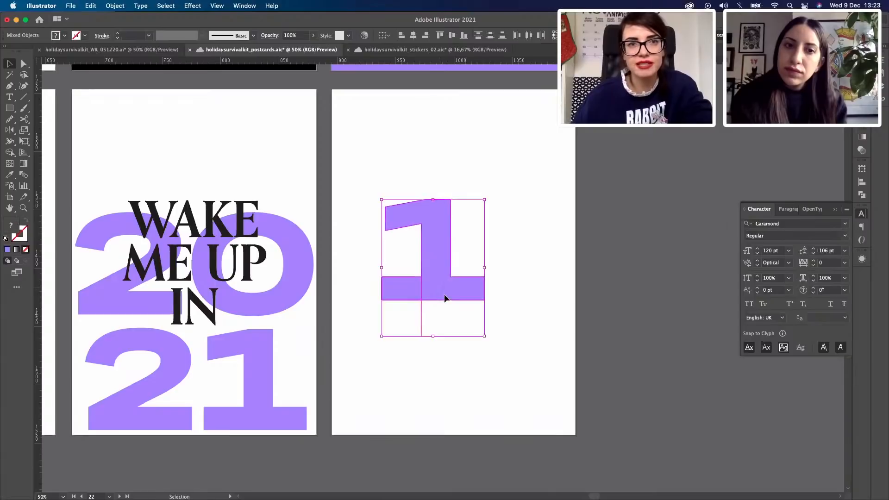
left_click(862, 195)
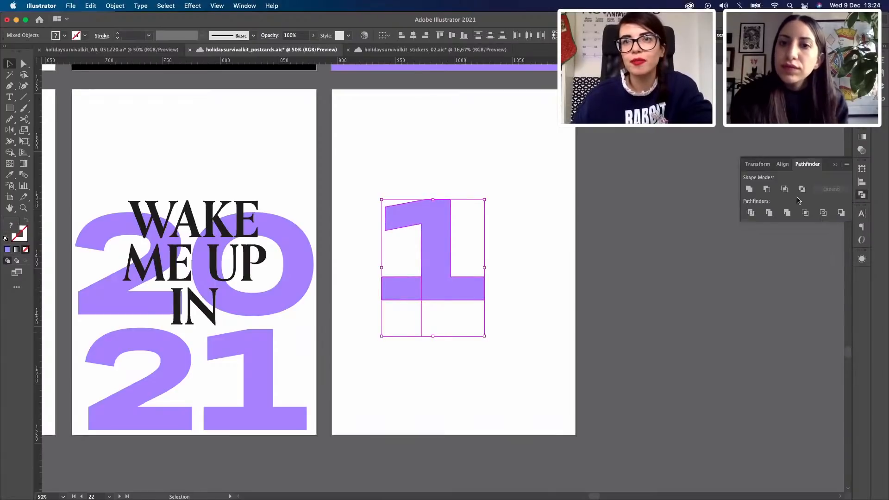
left_click(748, 212)
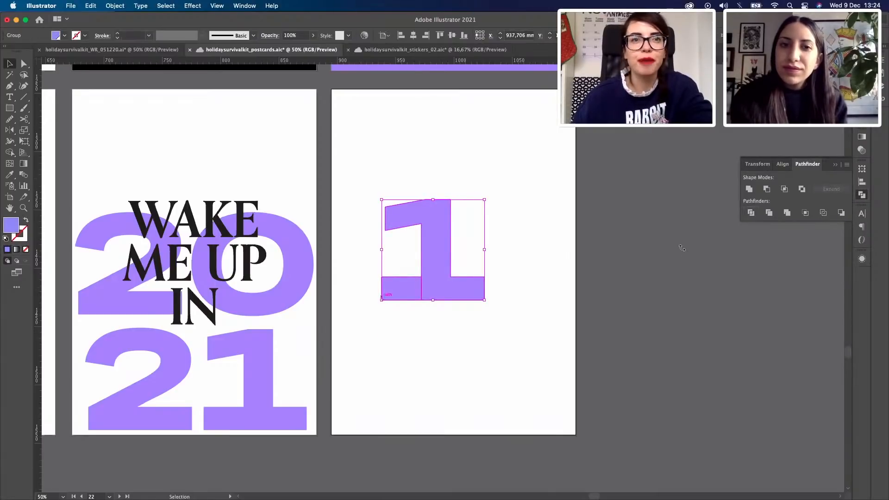
double_click(393, 287)
key("Delete")
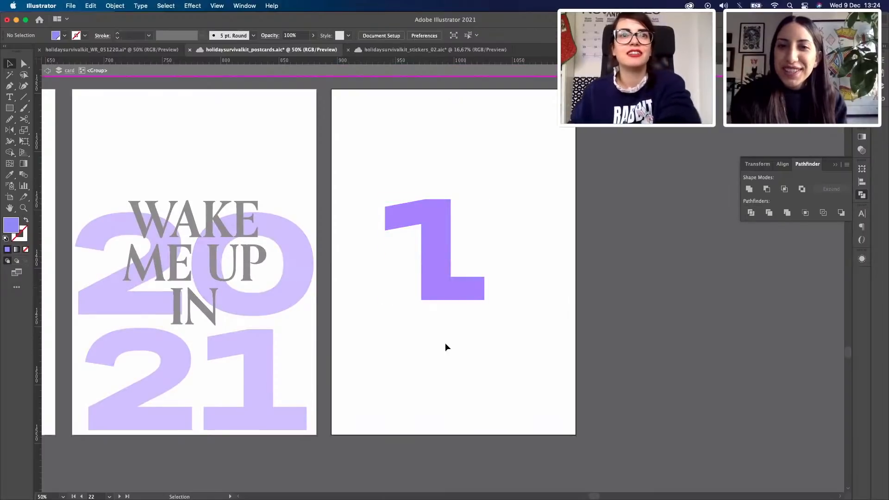
Step: Remove the two redundant anchor points on the left edge of the cut 1's stem and exit the group's isolation
key("z")
left_click_drag(382, 247, 540, 347)
key("a")
left_click(540, 336)
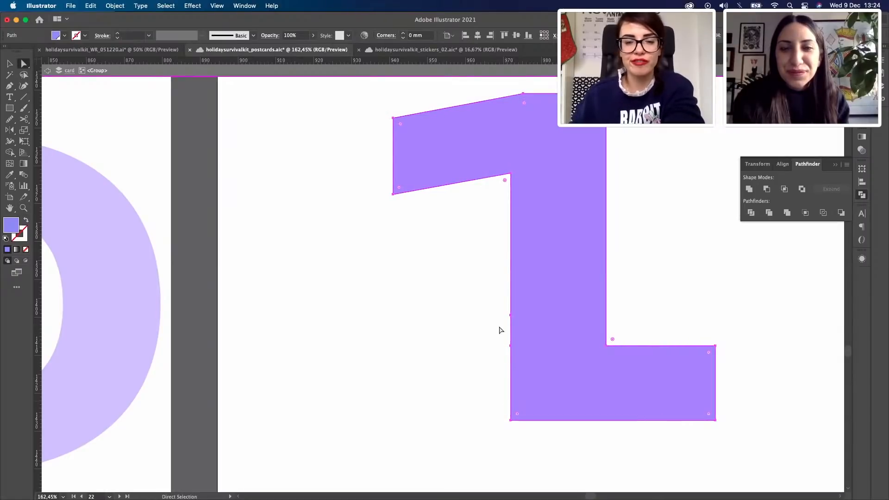
key("p")
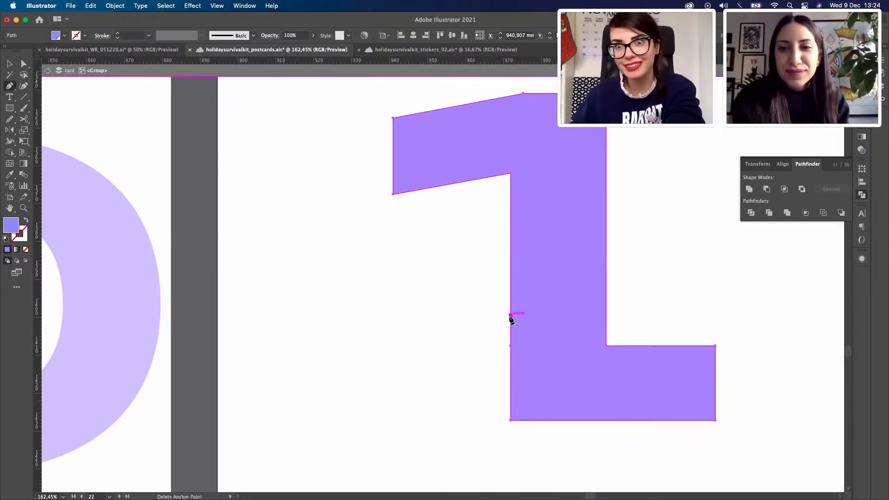
left_click(510, 315)
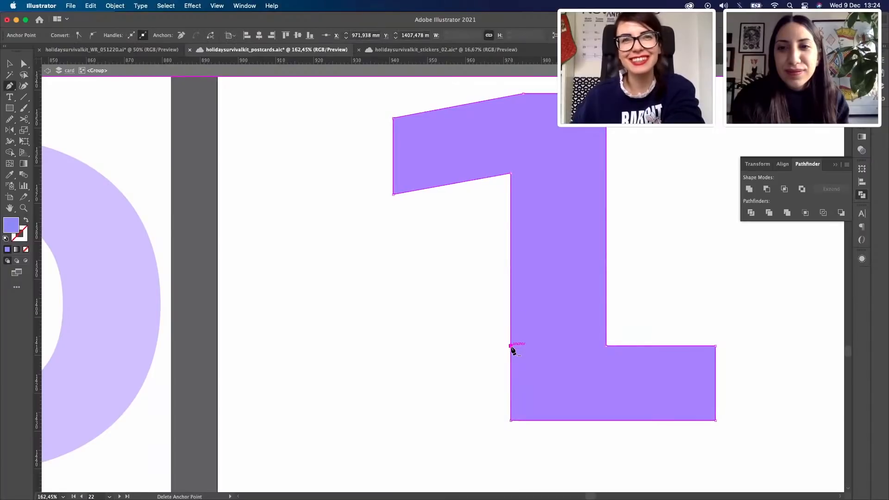
left_click(511, 347)
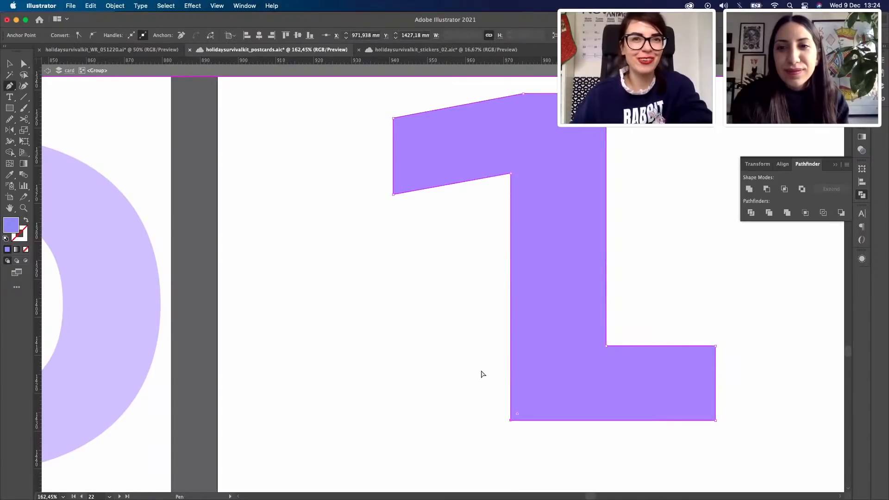
key("a")
double_click(473, 355)
Step: Move the cut 1 onto the postcard, into the empty area above the 0 of the 2021 lettering
key("z")
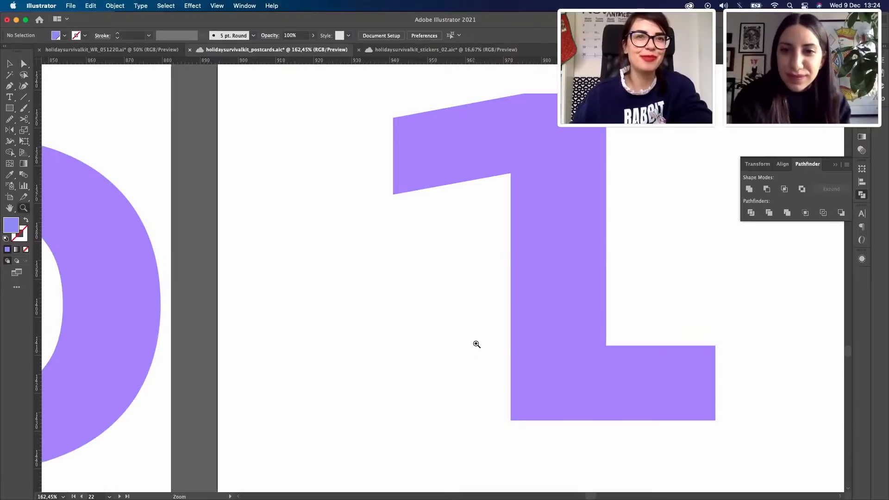
left_click(475, 344, "alt")
left_click(411, 241, "alt")
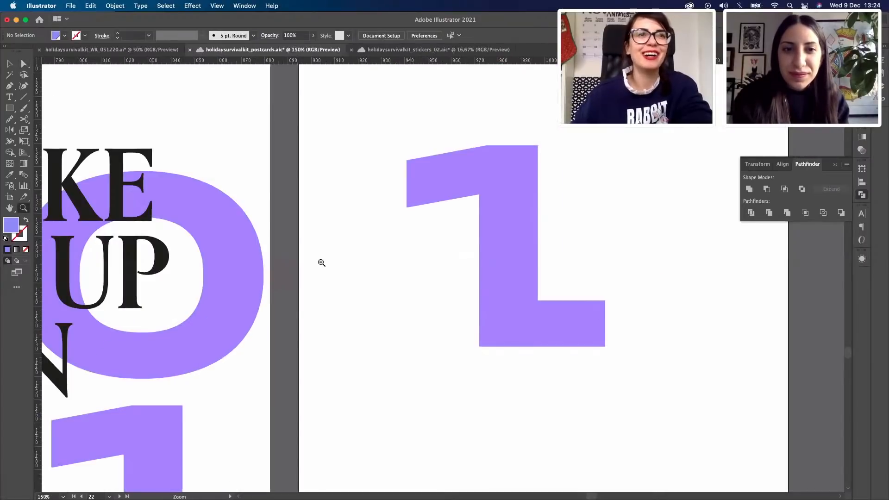
left_click(401, 288, "alt")
left_click(415, 318, "alt")
left_click_drag(488, 342, 556, 374)
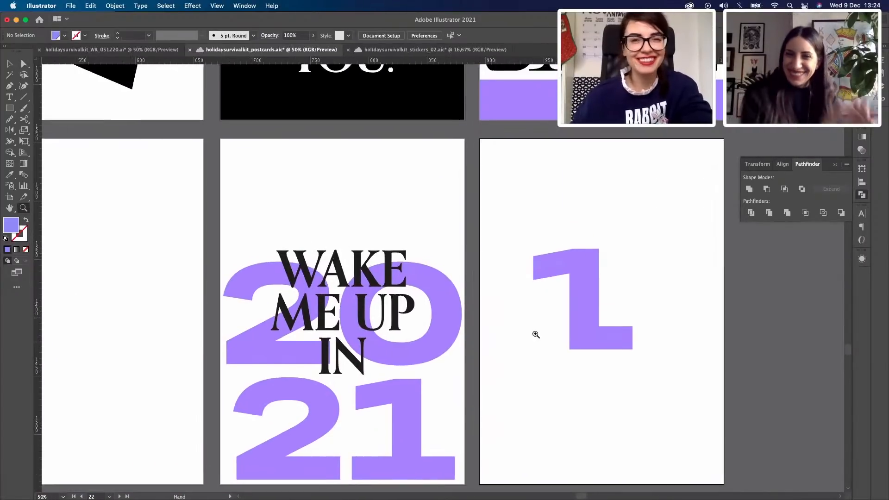
key("v")
left_click_drag(595, 333, 407, 211)
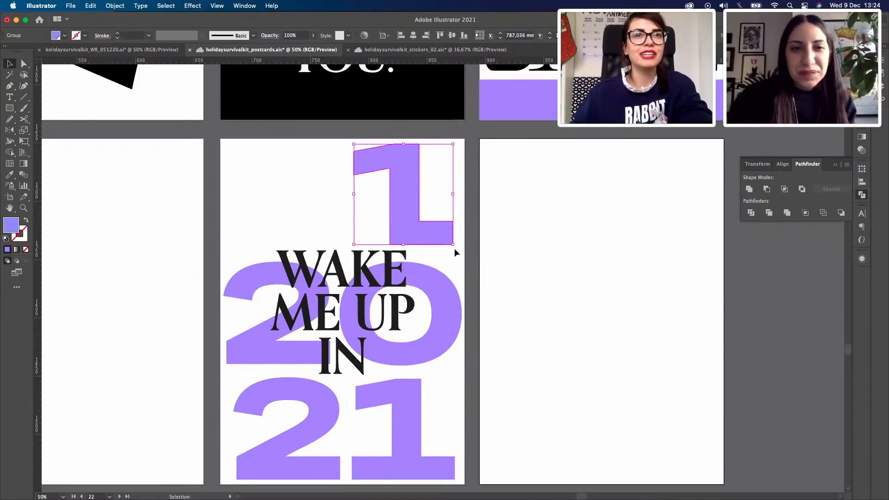
Step: Rotate the cut 1 above the 2021 lettering by 90 degrees
left_click_drag(454, 249, 456, 243)
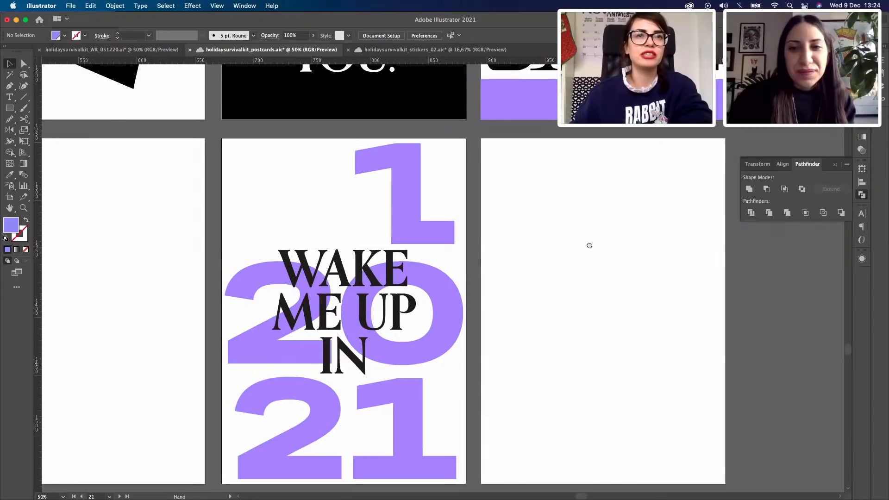
scroll(589, 246, "left", 5)
left_click(490, 204)
key("r")
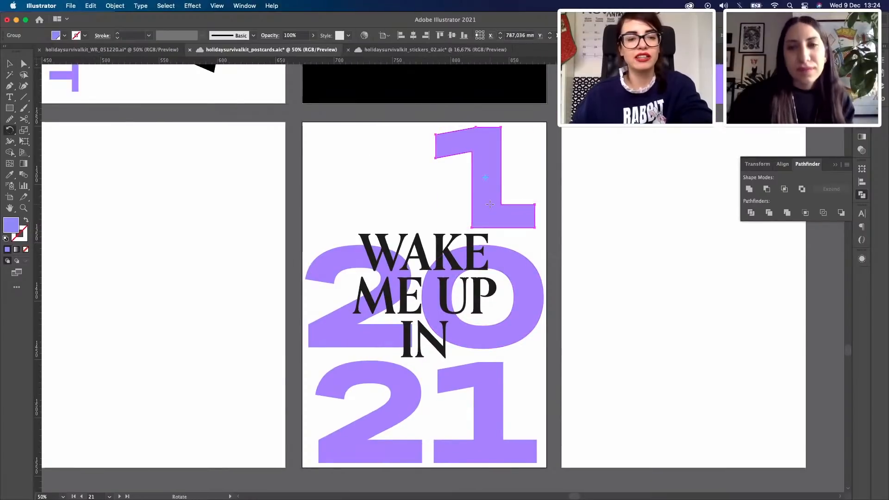
left_click(521, 181, "alt")
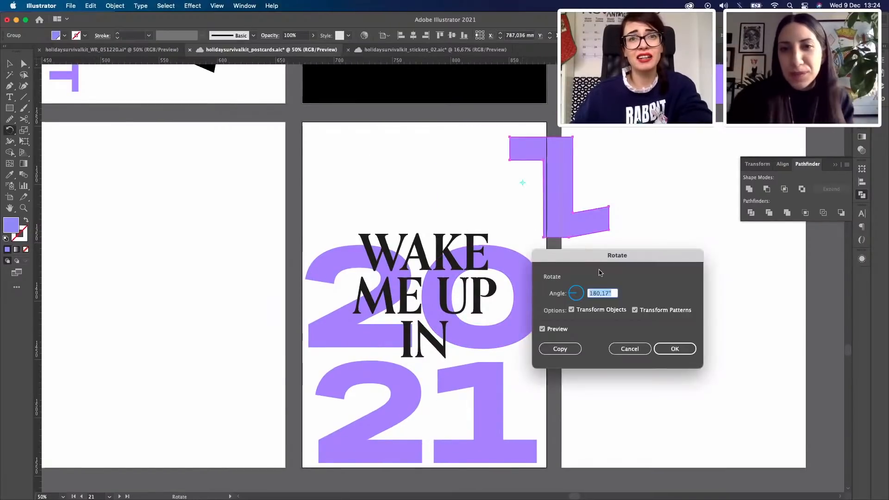
type("90")
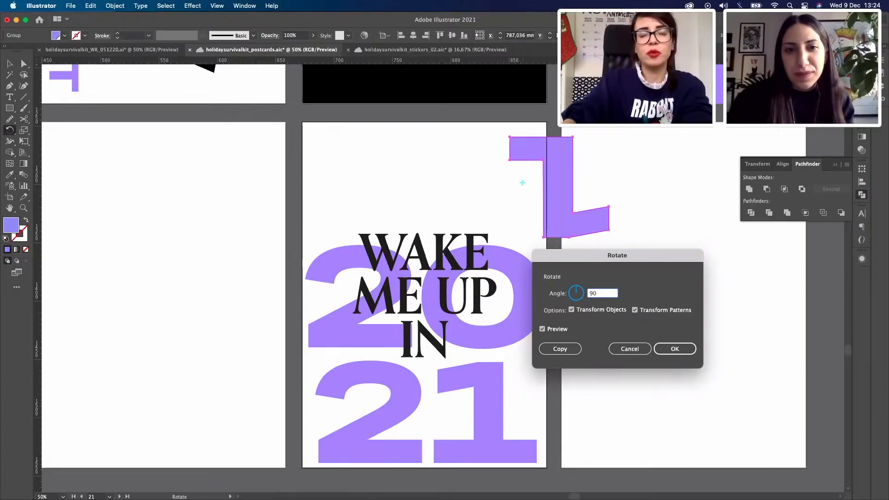
key("Return")
key("v")
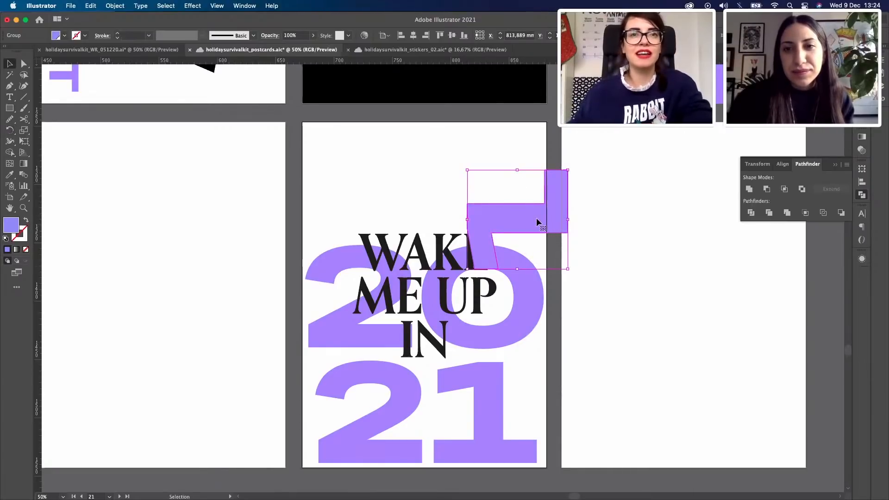
Step: Place the rotated 1 in the postcard's upper-left empty area, keeping a second copy on the blank artboard beside it
left_click_drag(538, 222, 637, 187)
left_click(568, 186)
left_click(380, 174)
left_click(682, 276)
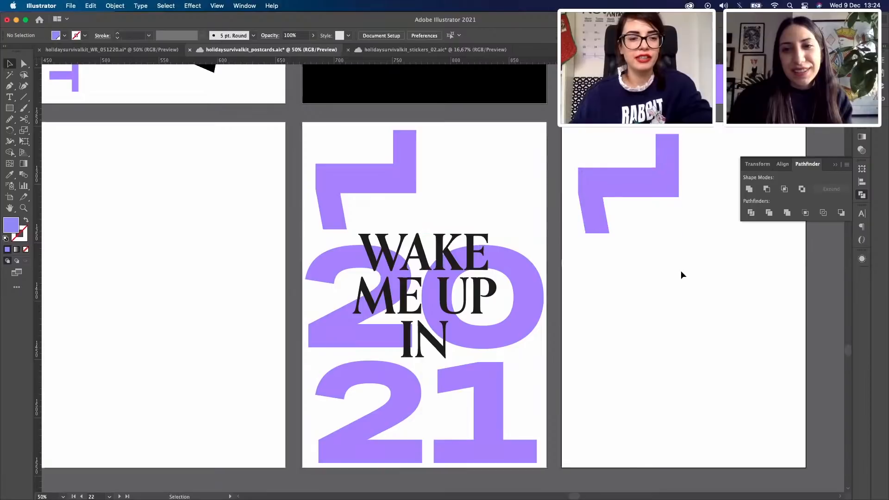
Step: Rotate the spare copy by another 90 degrees and move it onto the postcard, overlapping the end of the first rotated 1
left_click(636, 174)
key("r")
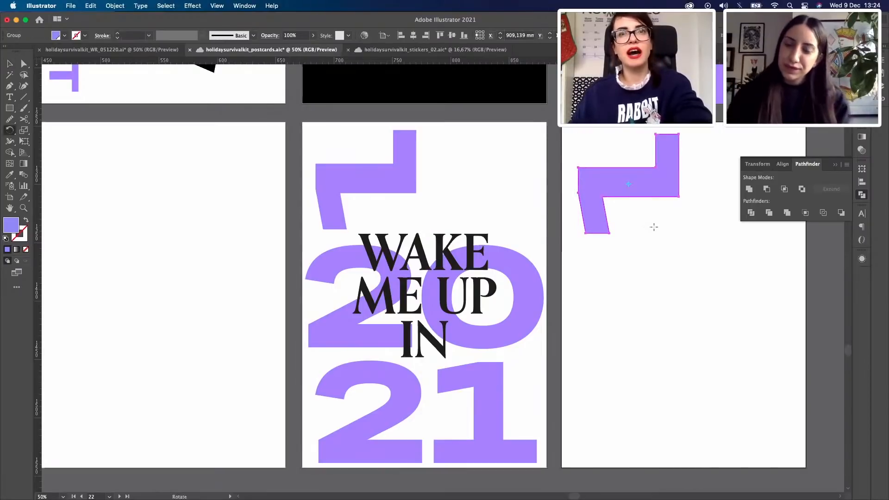
left_click(638, 207, "alt")
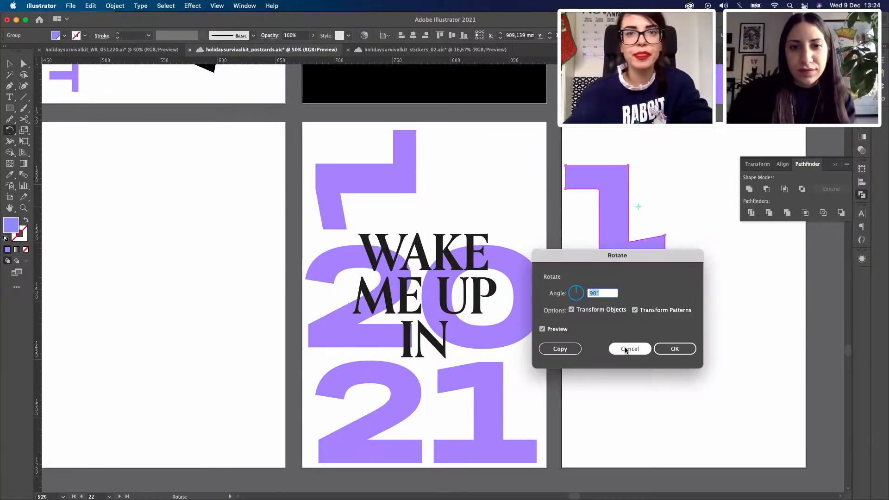
left_click(680, 348)
key("v")
left_click_drag(600, 201, 437, 171)
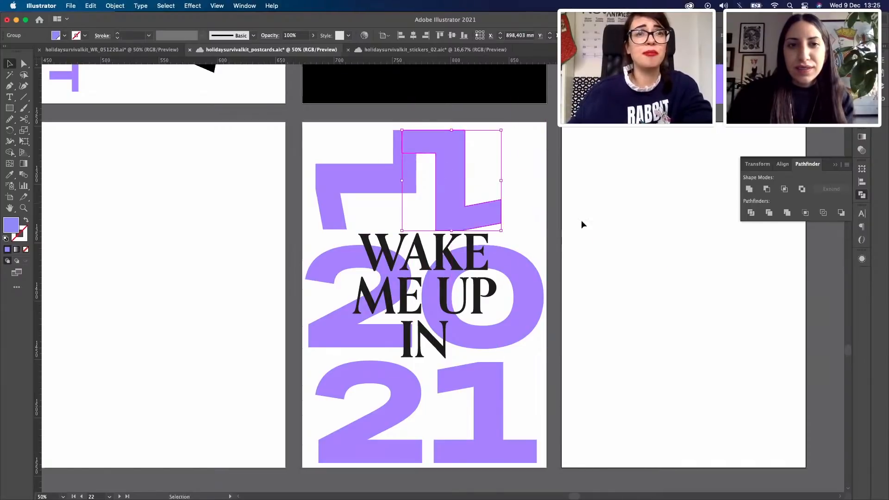
Step: Duplicate the first rotated 1 to the other end of the chain, overlapping the middle piece and running past the postcard's edge
left_click(360, 185)
left_click_drag(361, 185, 498, 182)
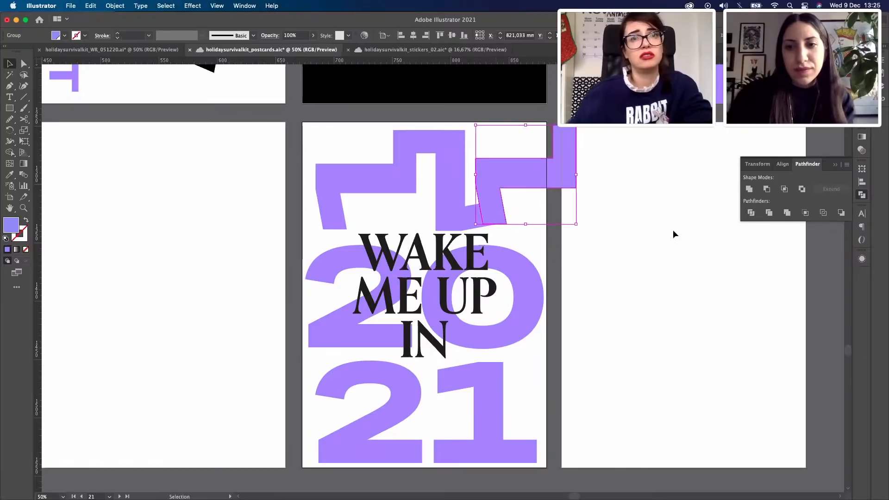
left_click(674, 230)
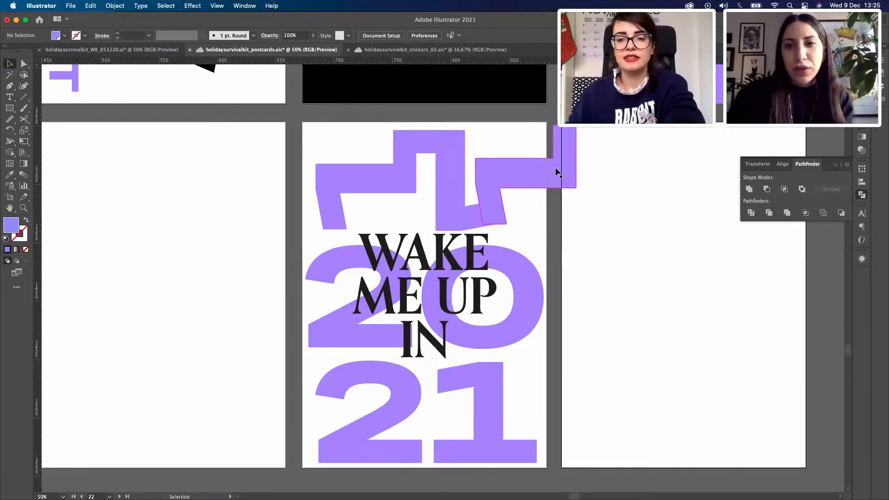
Step: Divide the overhanging copy along a vertical line level with the lower 1's right edge and delete the piece beyond it
key("backslash")
left_click_drag(536, 153, 540, 205)
key("v")
left_click(563, 172, "shift")
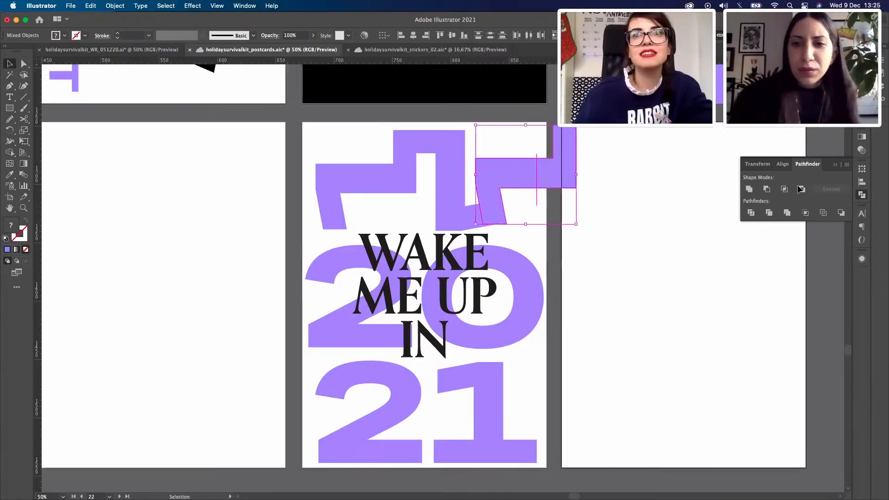
left_click(751, 213)
left_click(627, 203)
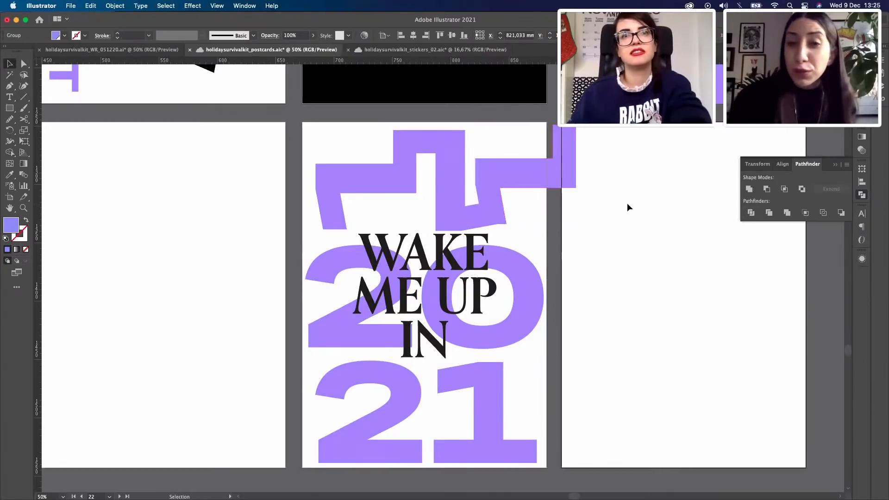
left_click(558, 166)
double_click(558, 165)
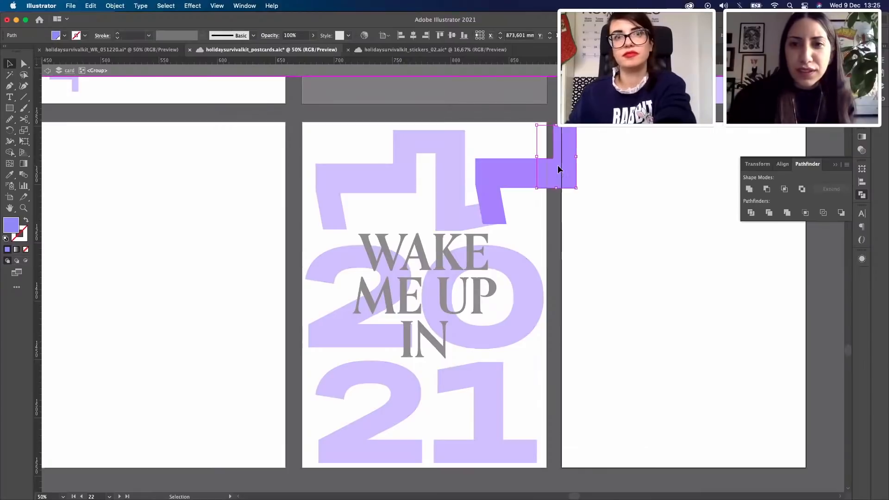
key("Delete")
double_click(630, 188)
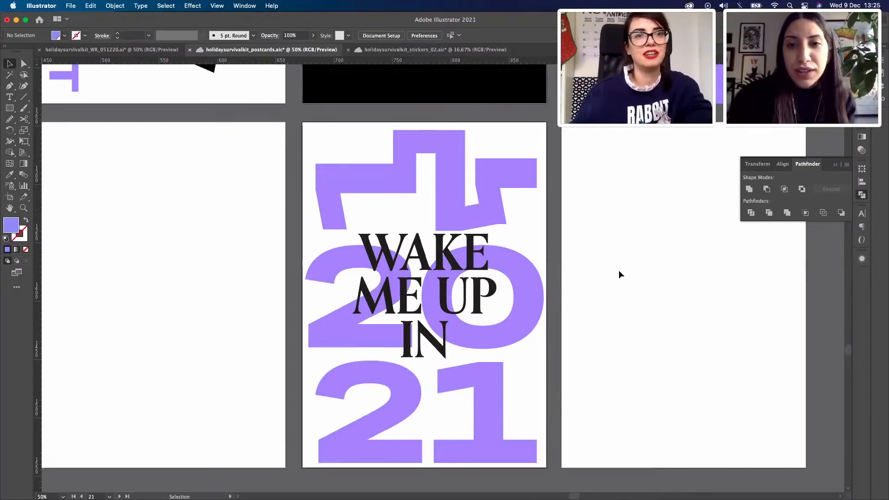
Step: Move the three linked 1 shapes together off the postcard onto the blank artboard beside it
key("z")
left_click(489, 239, "alt")
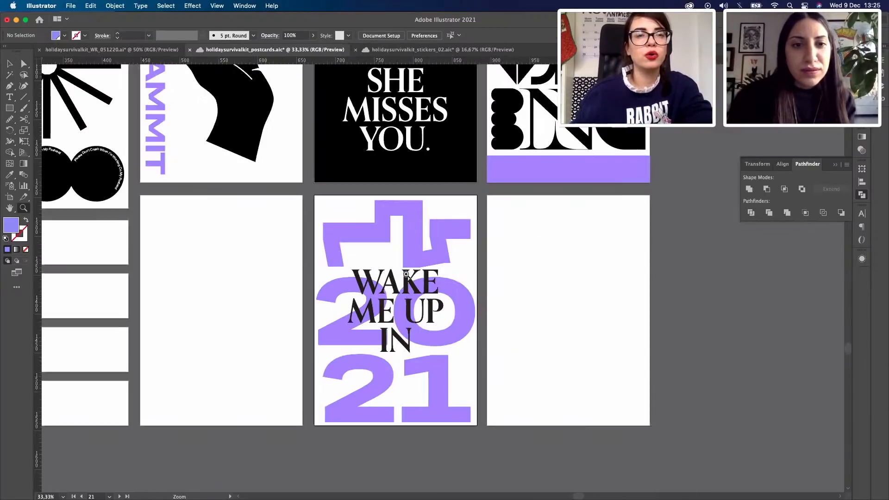
left_click(409, 274)
scroll(533, 223, "down", 3)
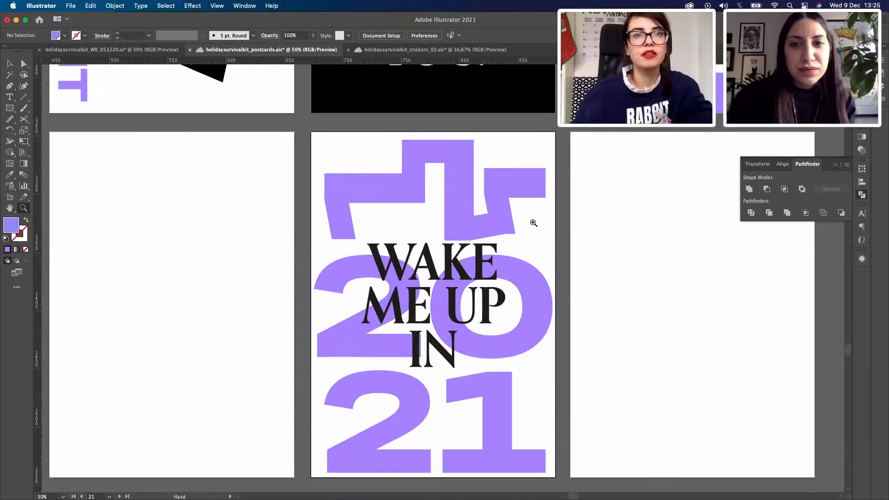
key("v")
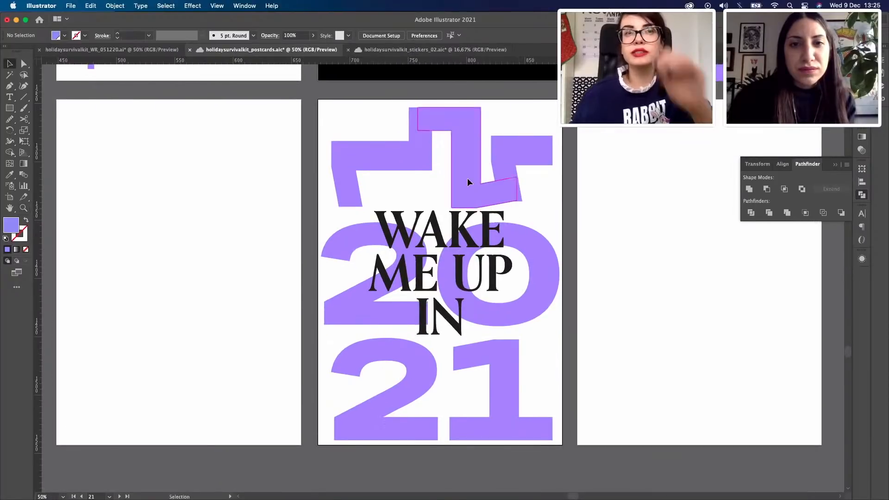
left_click(399, 161)
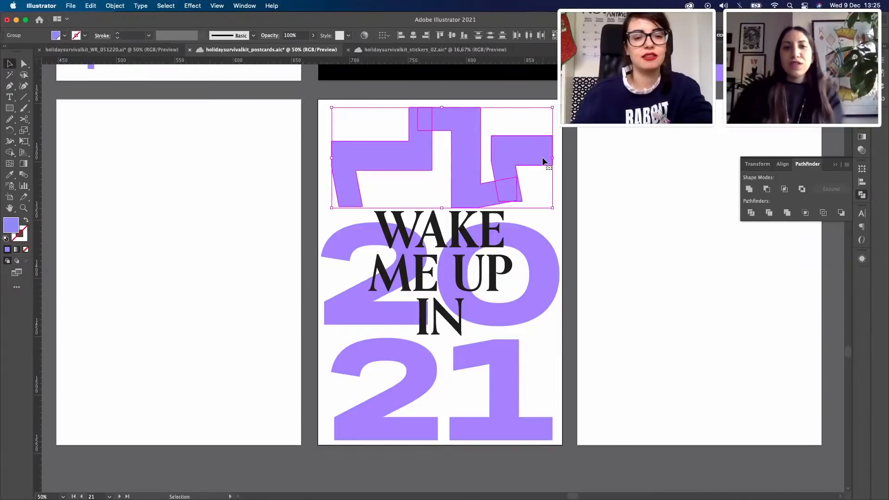
left_click_drag(410, 160, 671, 162)
left_click(504, 385)
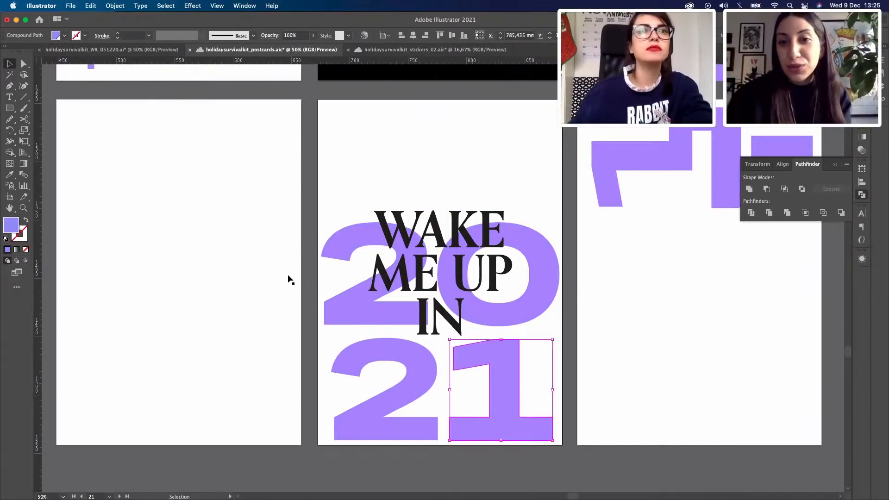
left_click(290, 280)
Step: Copy the repeated GRTSK text block from the collage postcard with the bust and paste it beside the "Wake me up in" lettering
key("z")
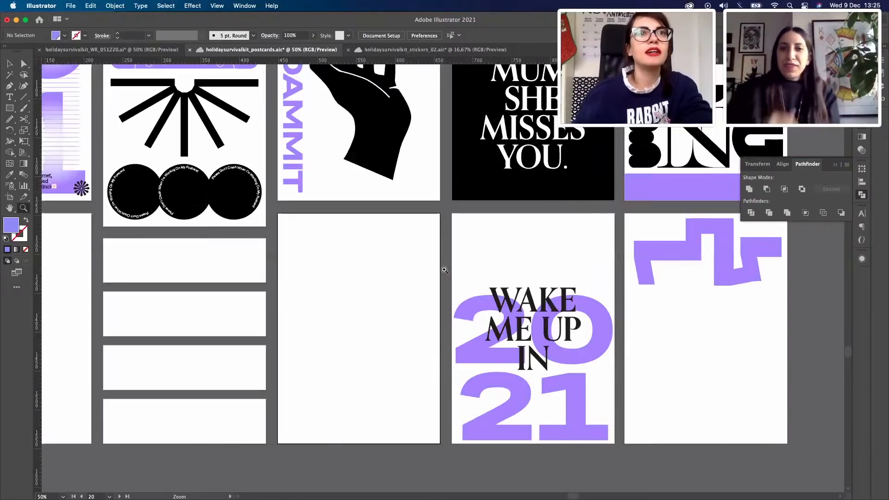
left_click(488, 251, "alt")
left_click(416, 277, "alt")
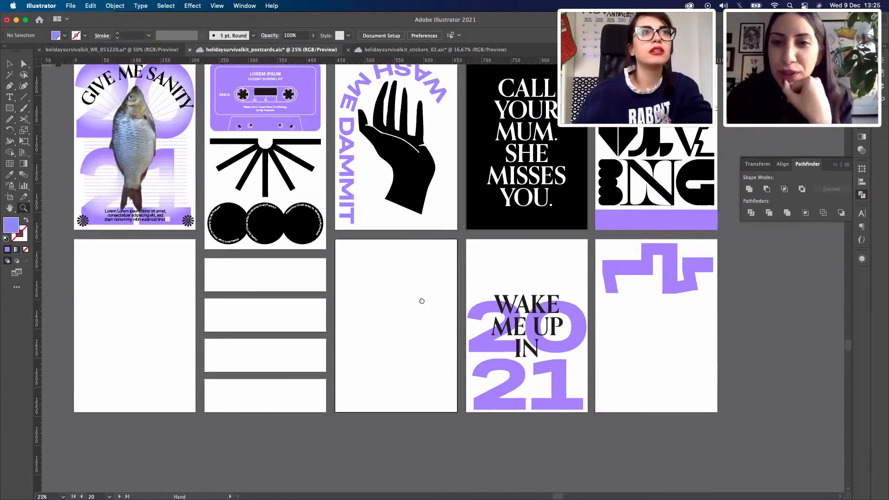
left_click_drag(431, 206, 366, 235)
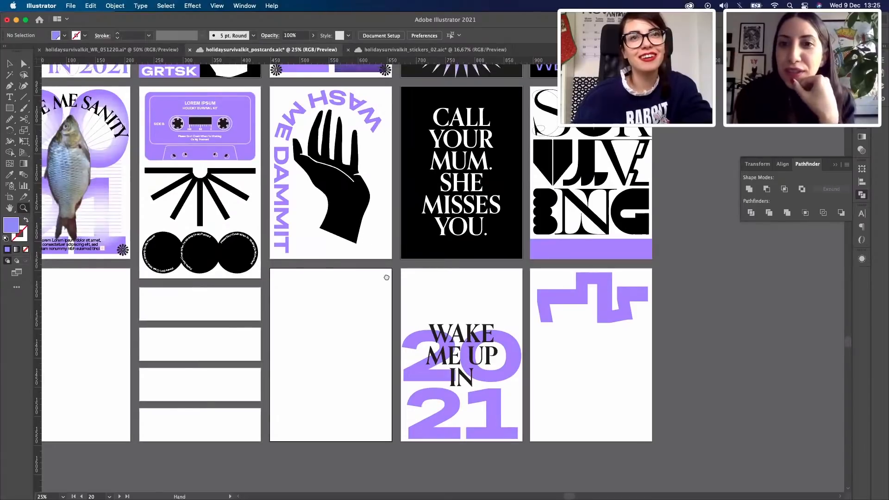
scroll(429, 355, "up", 4)
scroll(429, 355, "left", 2)
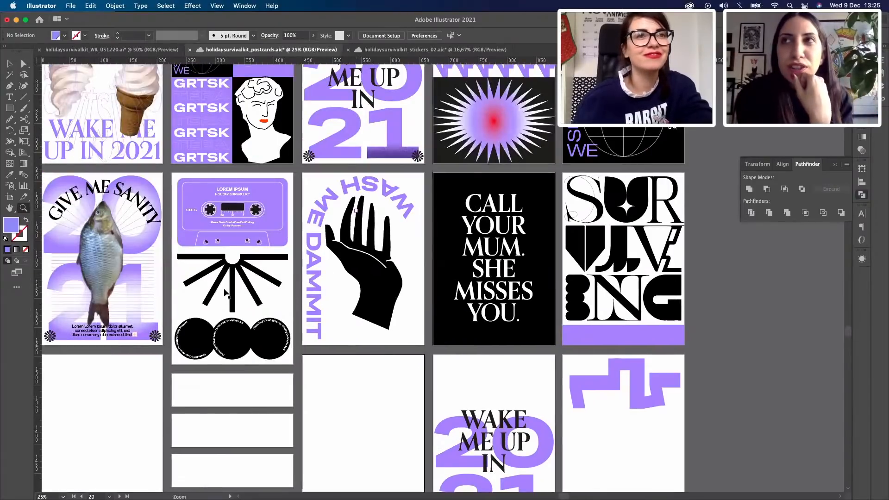
scroll(277, 283, "up", 7)
scroll(277, 282, "left", 3)
left_click(280, 284)
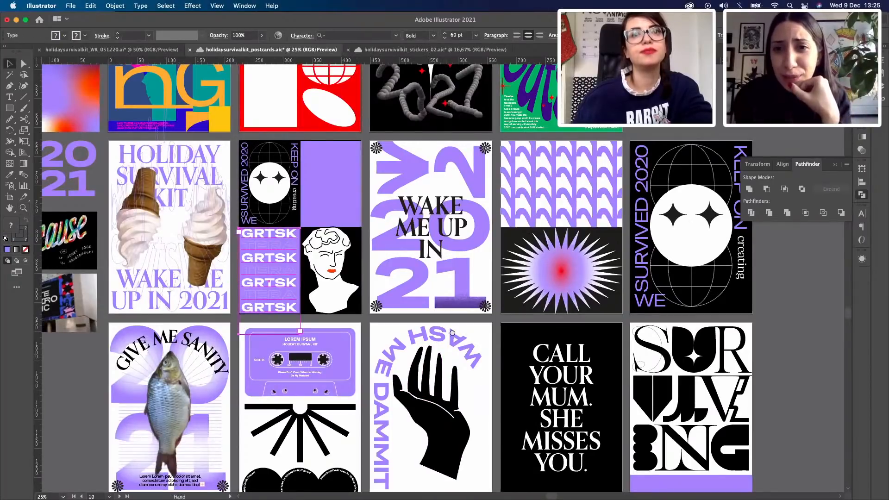
scroll(360, 154, "down", 15)
scroll(492, 284, "right", 7)
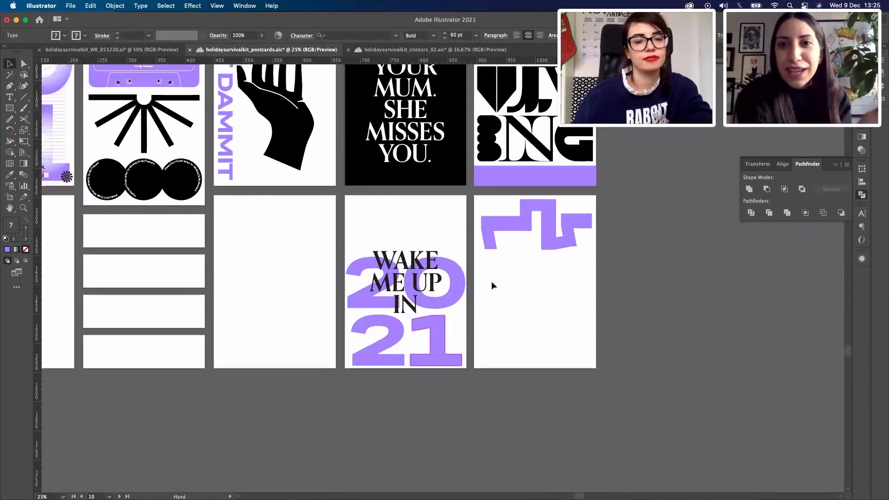
left_click(452, 257)
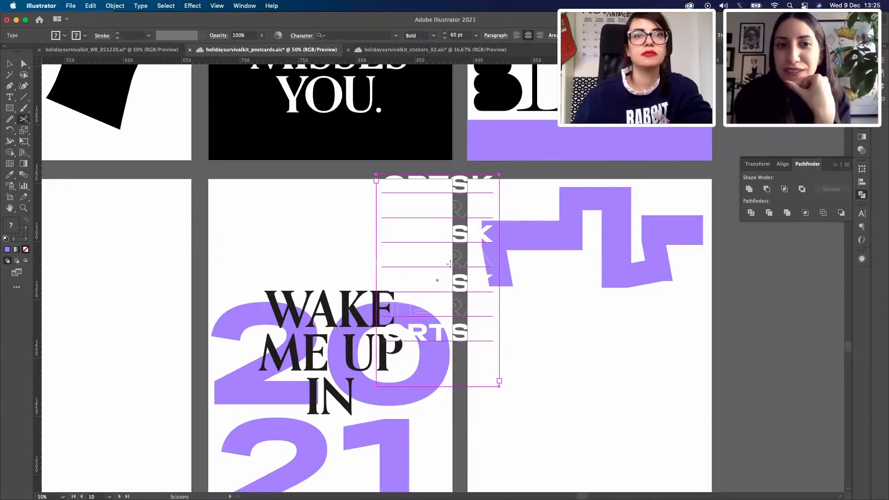
key("v")
Step: Fill all the text in the pasted GRTSK block with the purple swatch
double_click(470, 294)
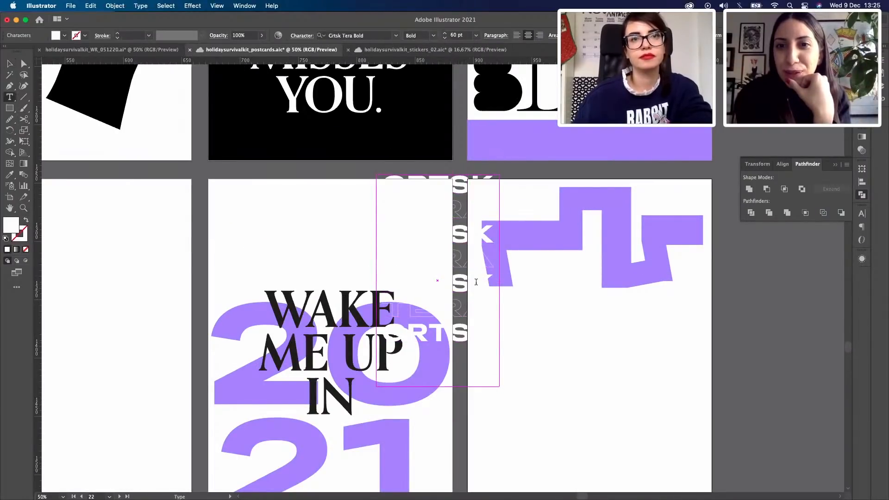
key("super+a")
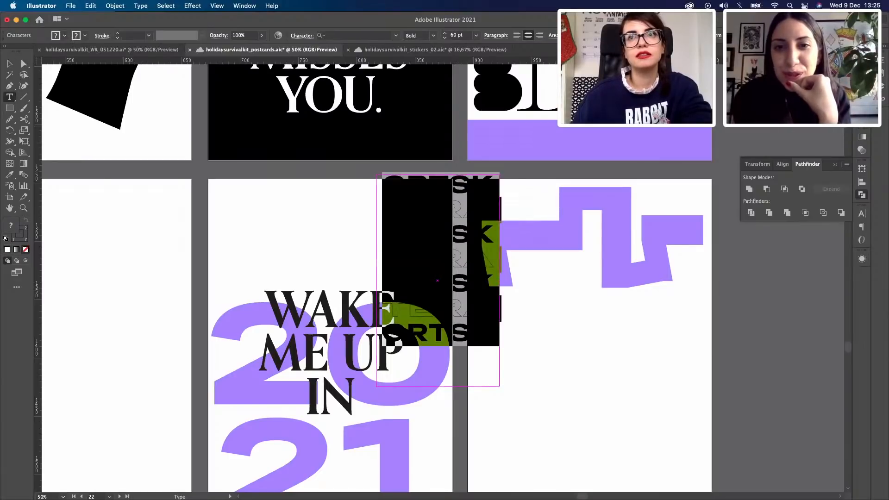
left_click(861, 92)
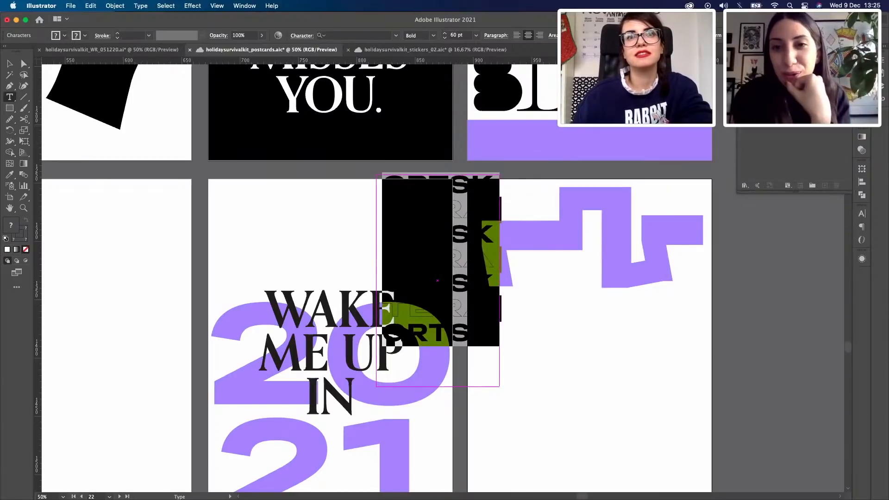
left_click(774, 109)
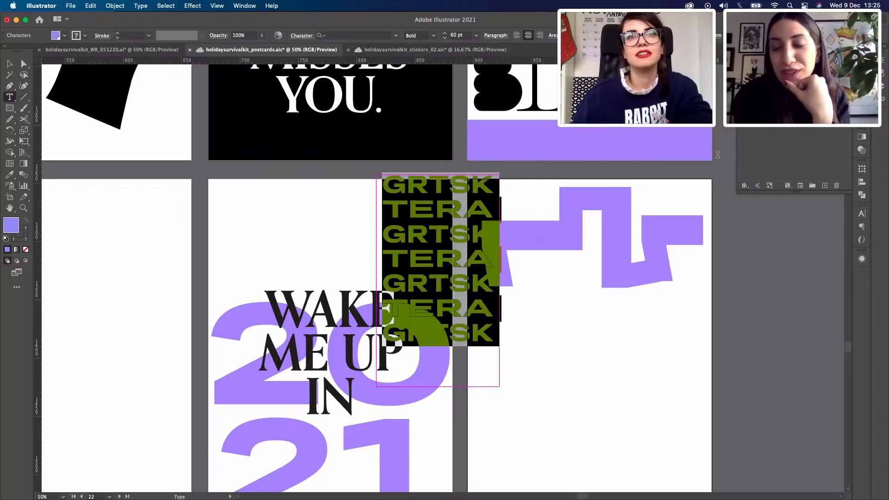
Step: Delete every line of the text block except the first GRTSK and move it into the postcard's empty upper area
left_click(470, 334)
left_click_drag(490, 334, 355, 210)
key("BackSpace")
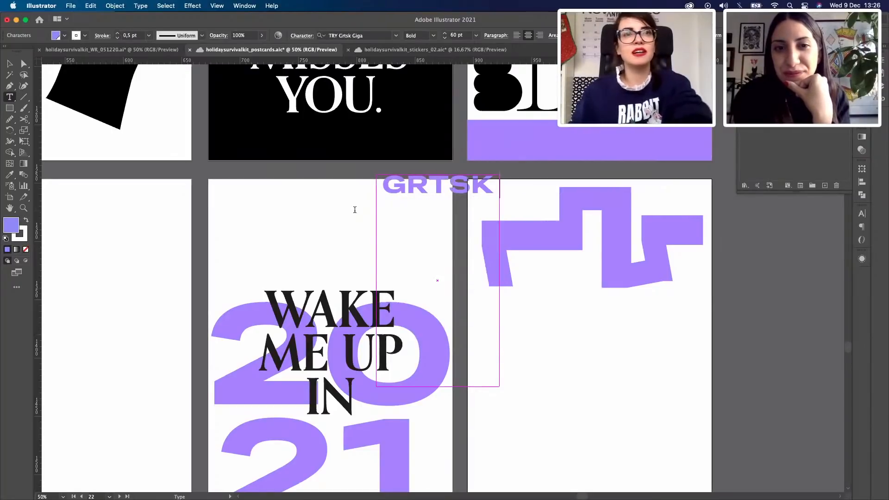
left_click(10, 65)
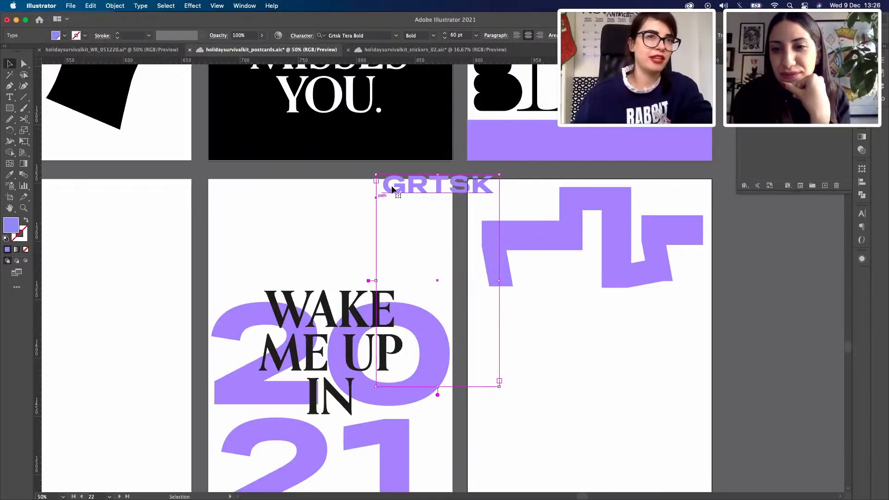
left_click_drag(391, 189, 250, 212)
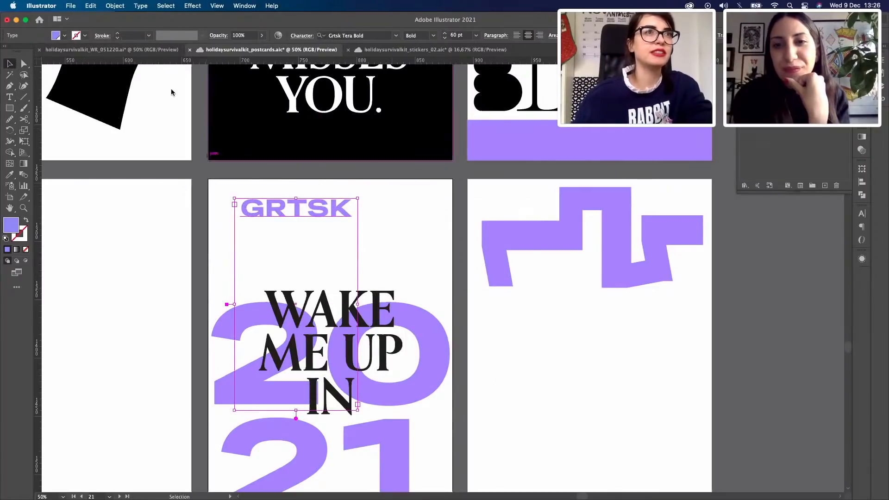
Step: Shorten the GRTSK text frame on the postcard so it encloses only its single line of text
left_click(139, 6)
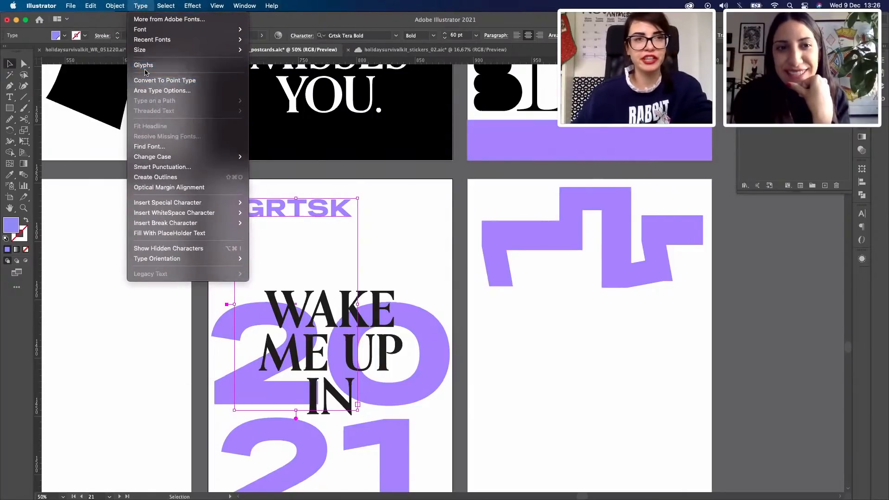
left_click(437, 290)
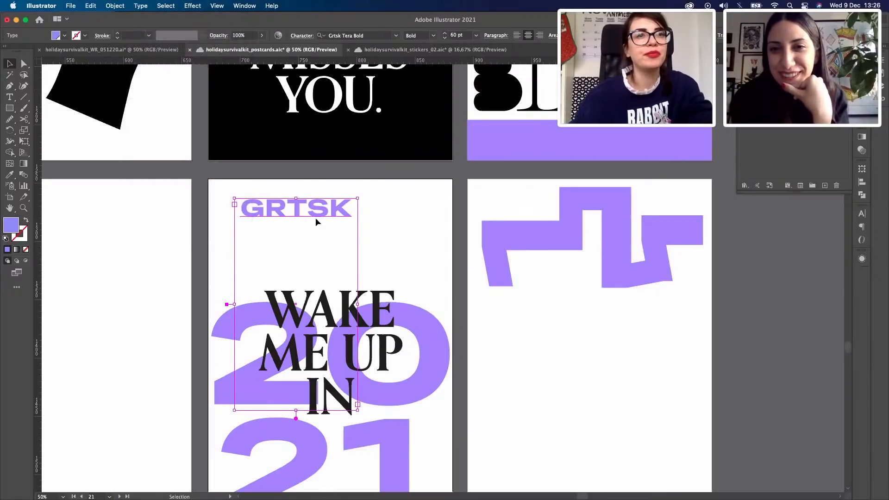
left_click_drag(296, 405, 291, 222)
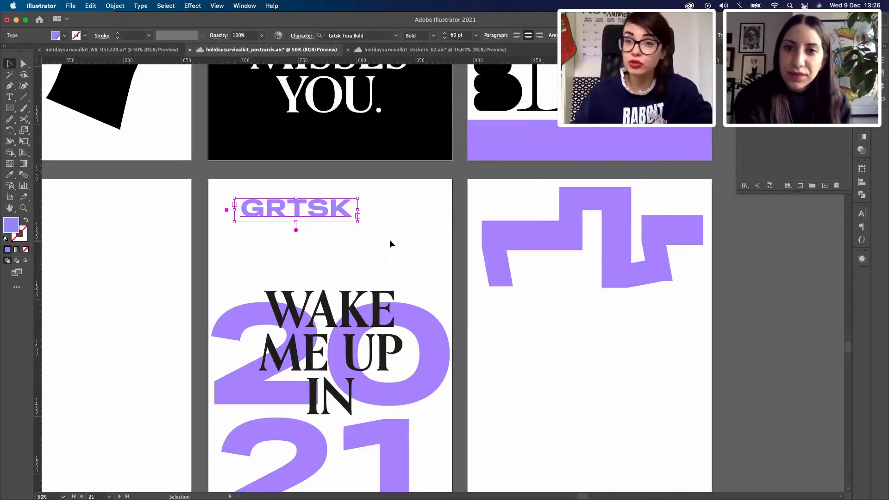
Step: Replace GRTSK with a single purple W, convert it to outlines and shift it slightly within the postcard's empty upper area
double_click(333, 213)
key("ctrl+a")
type("W")
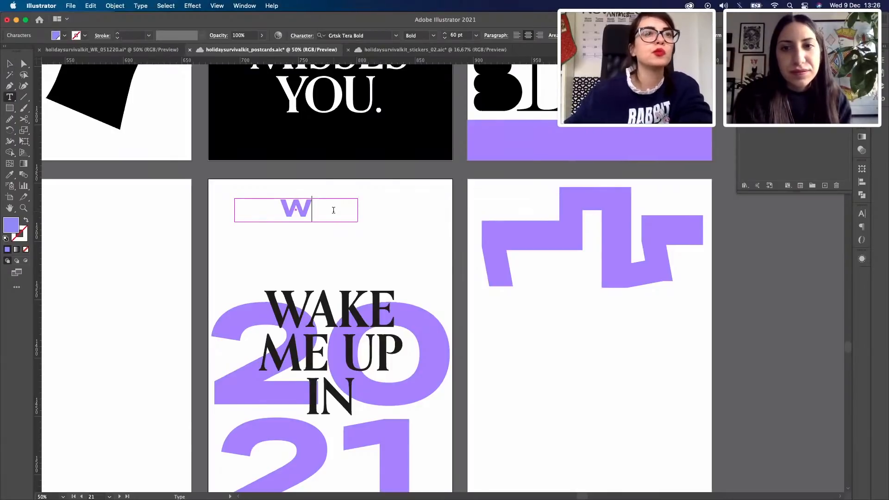
key("Escape")
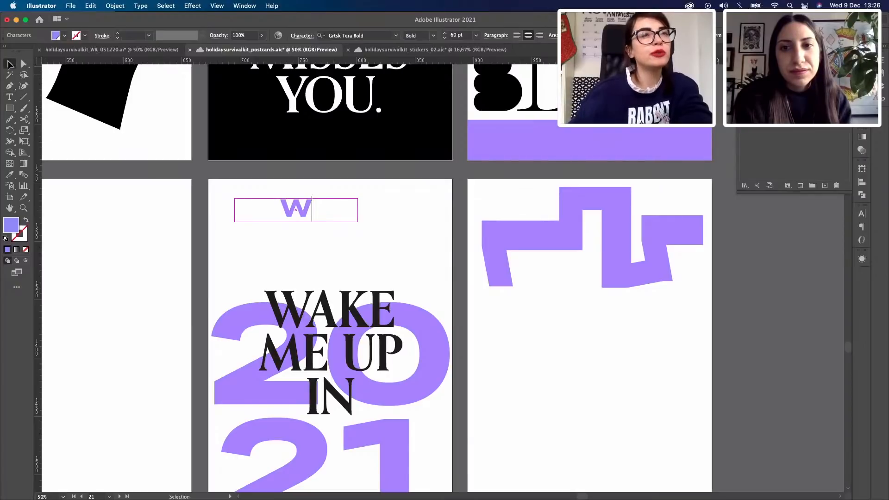
key("Return")
left_click(451, 334)
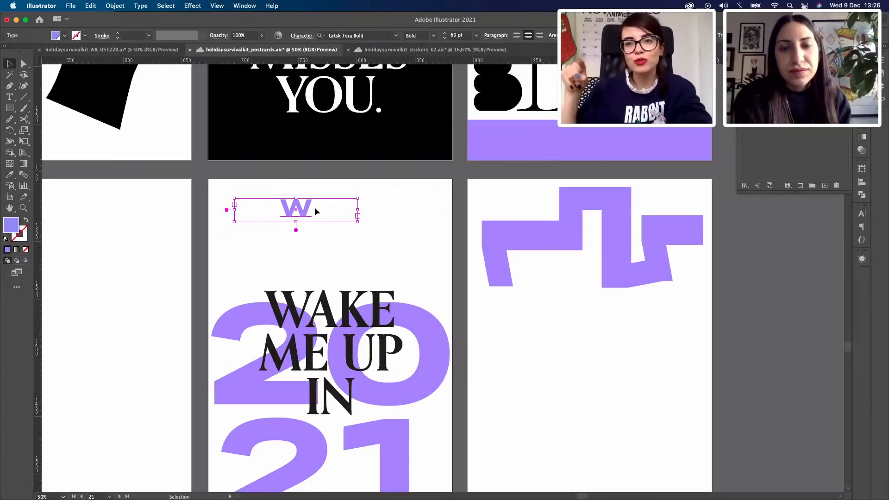
left_click_drag(315, 207, 297, 220)
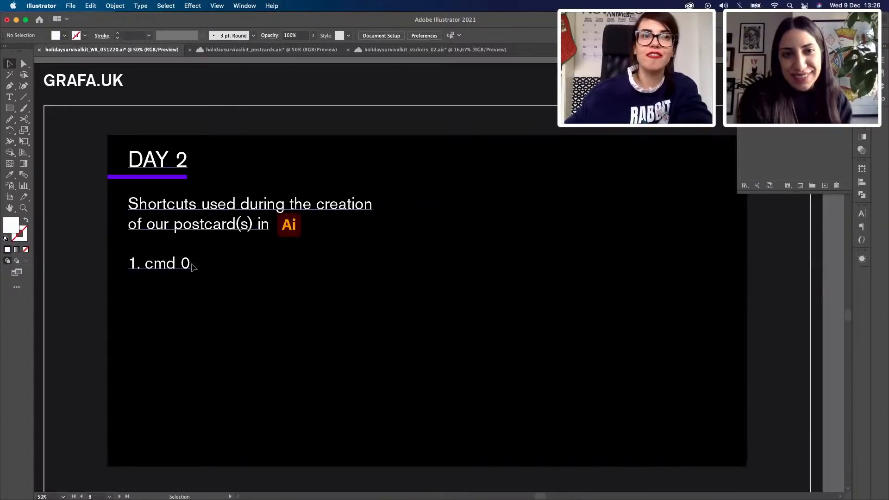
Step: Ungroup the Day 2 shortcuts panel in the holidaysurvivalkit_WR_051220 document
double_click(195, 272)
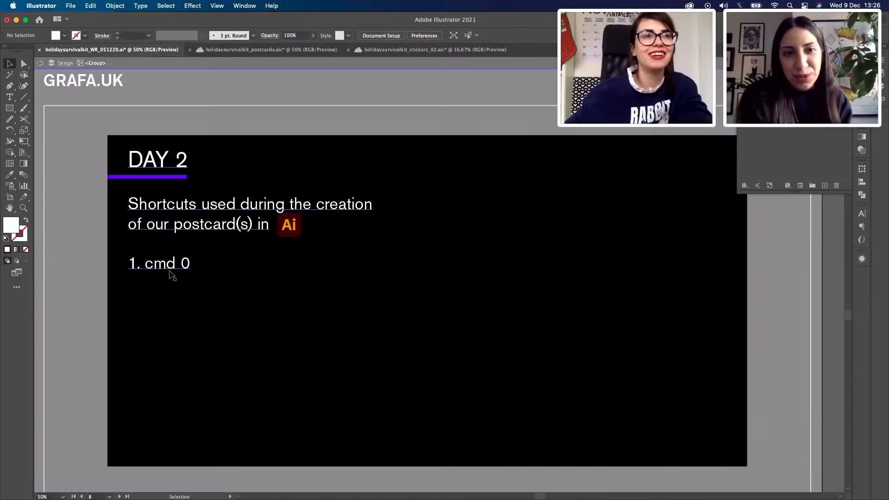
double_click(58, 337)
left_click(242, 321)
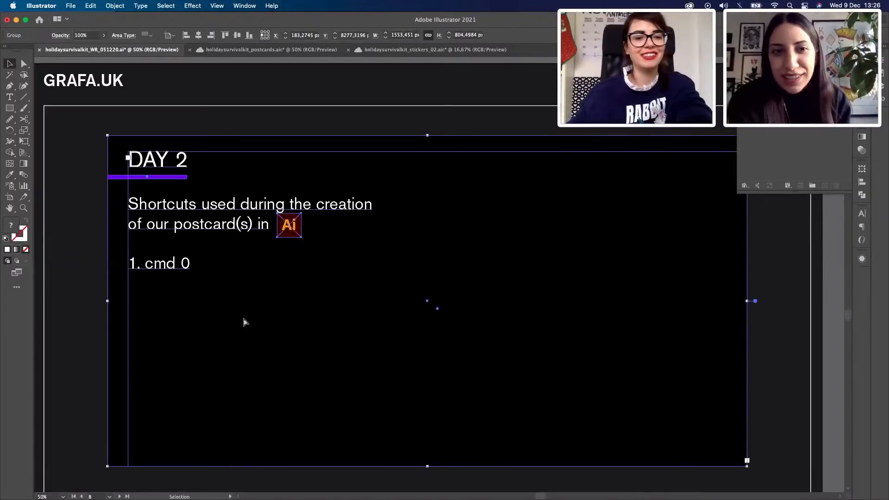
key("shift+super+g")
left_click(88, 336)
Step: Add the lines "2. cmd shift O" and "3. cmd G" below "1. cmd 0" in the Day 2 shortcuts list
left_click(181, 267)
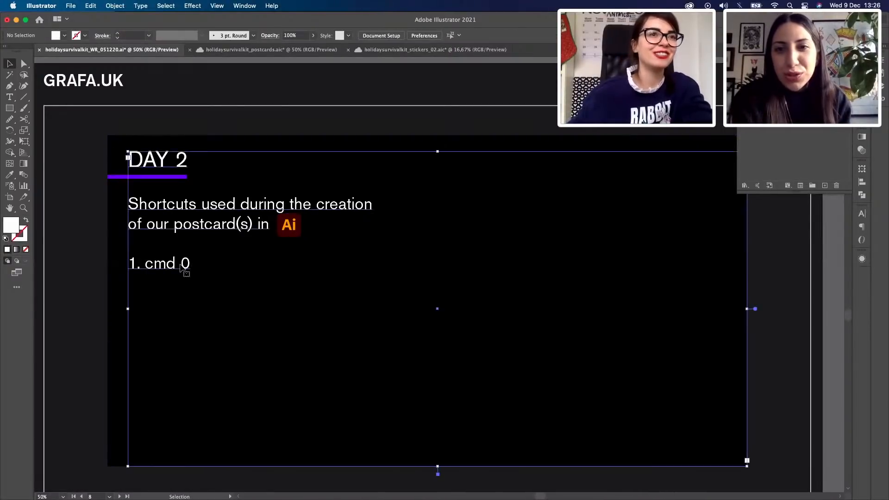
double_click(188, 262)
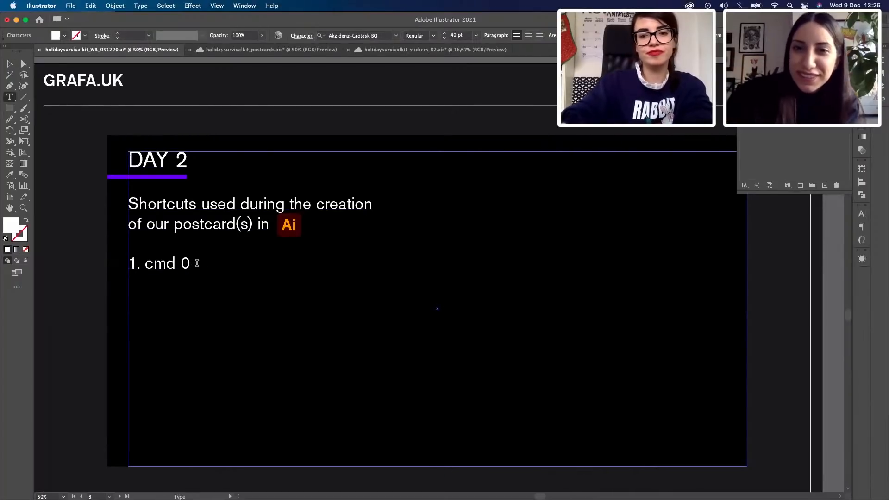
key("Return")
type("2.")
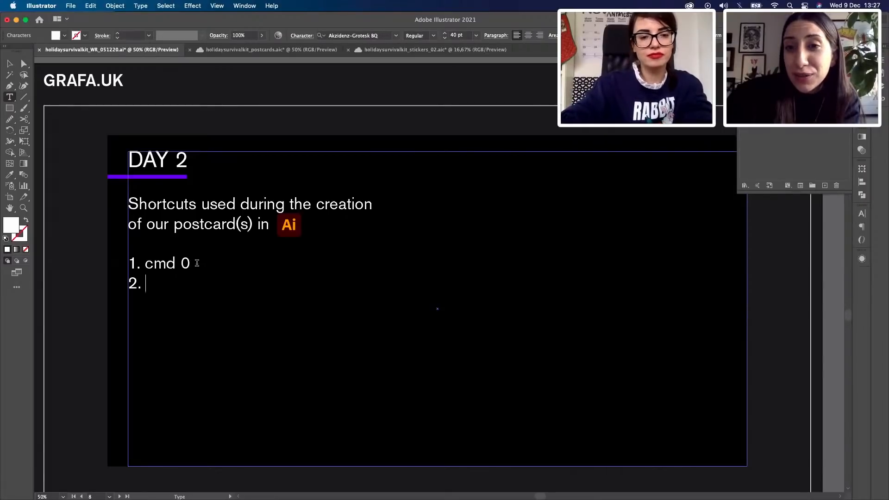
type(" cmd shift O")
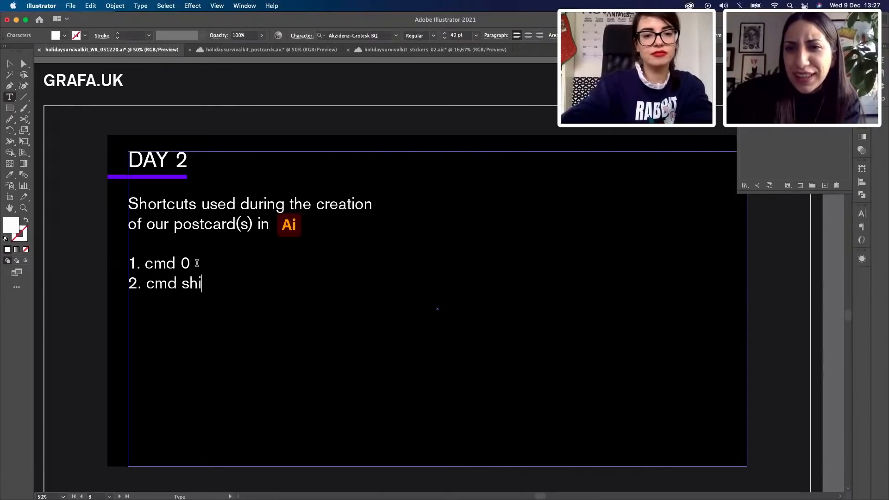
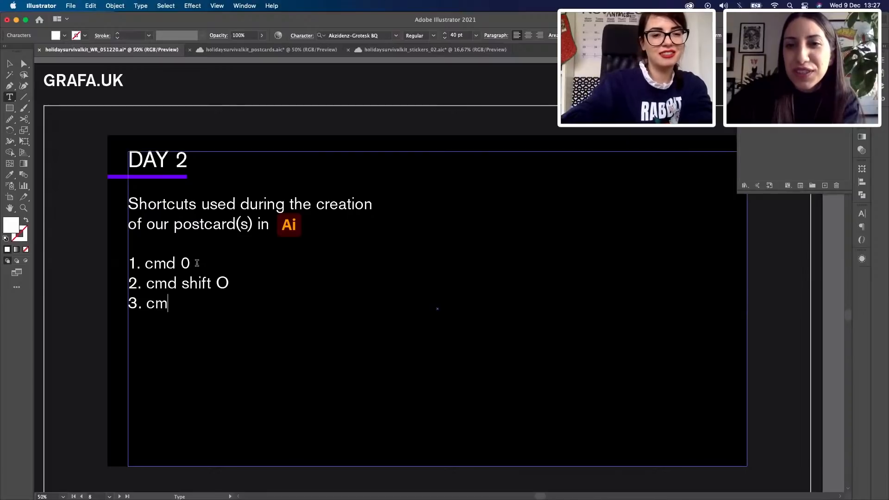
type("G")
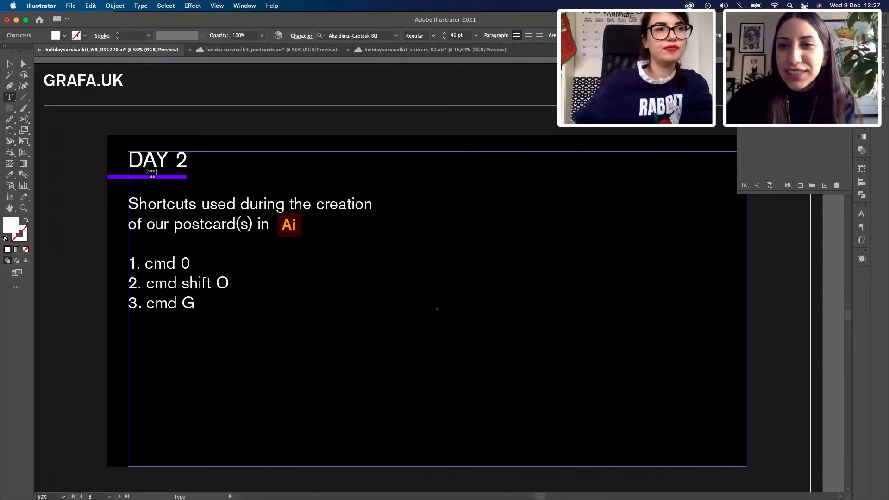
left_click(10, 65)
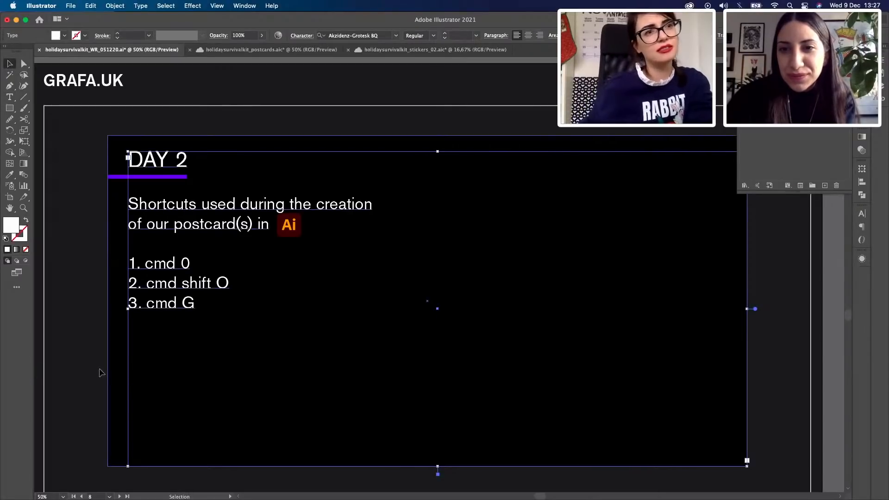
left_click(75, 363)
key("z")
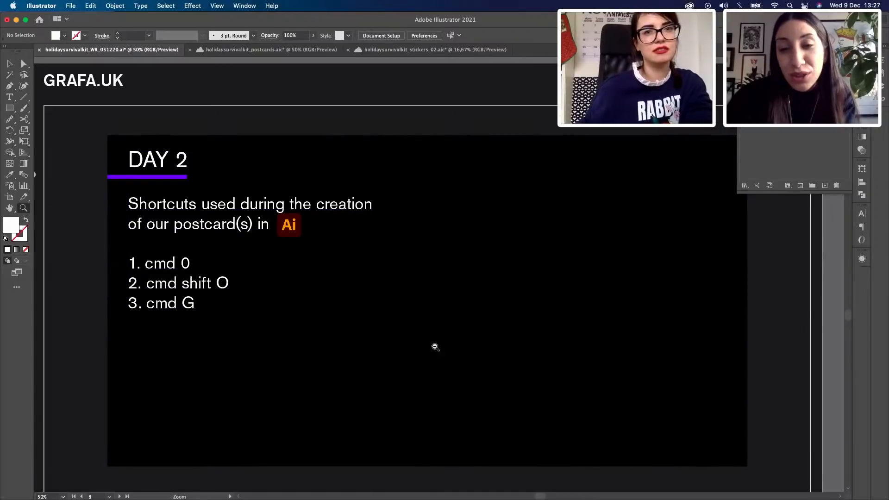
left_click(435, 346, "alt")
left_click(453, 341, "alt")
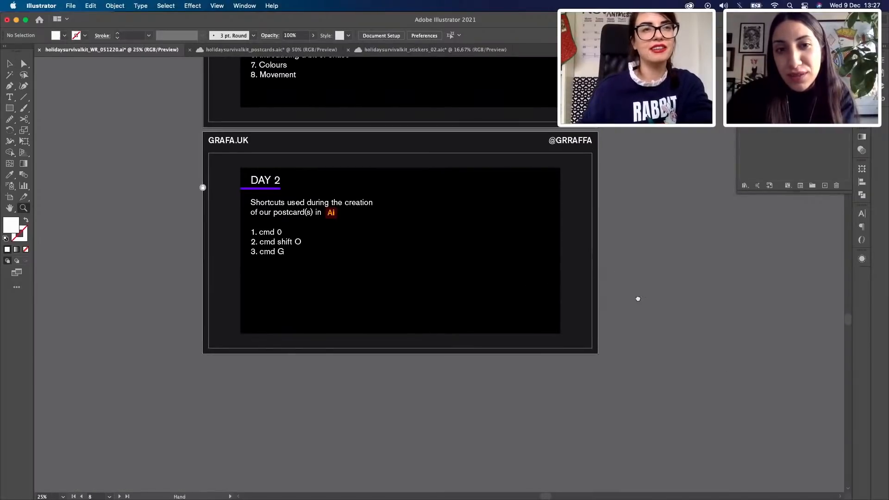
left_click_drag(638, 298, 614, 334)
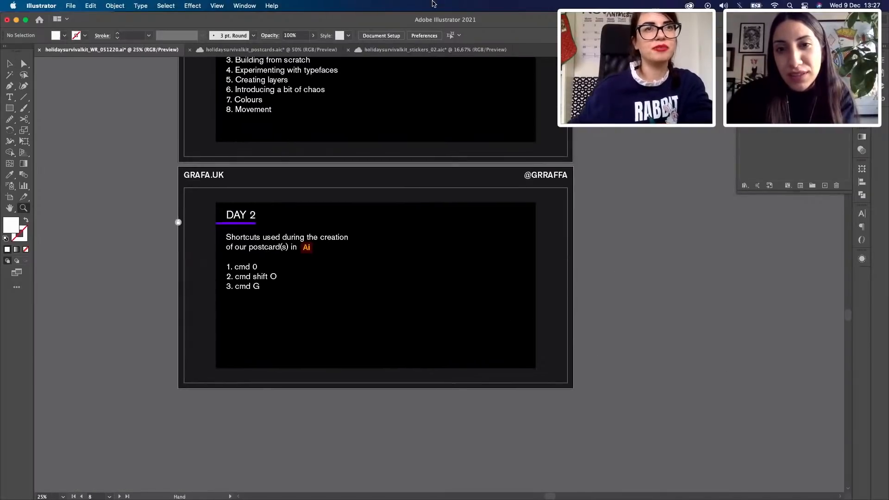
Step: Switch to the holidaysurvivalkit_postcards document and try grouping the WAKE ME UP IN text with the purple W
left_click(421, 54)
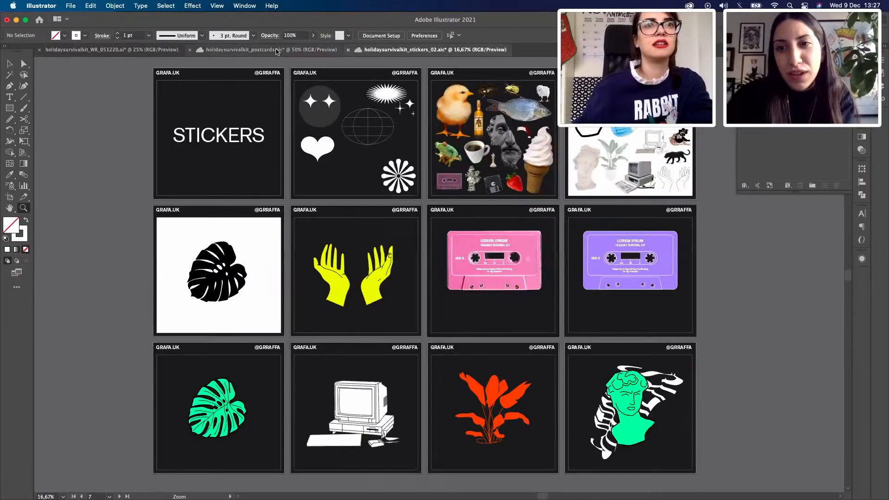
left_click(277, 52)
key("v")
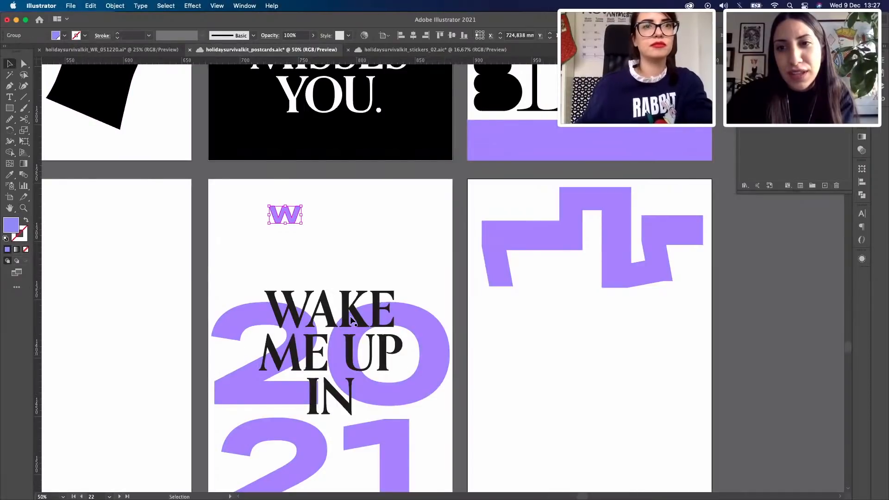
left_click(352, 321)
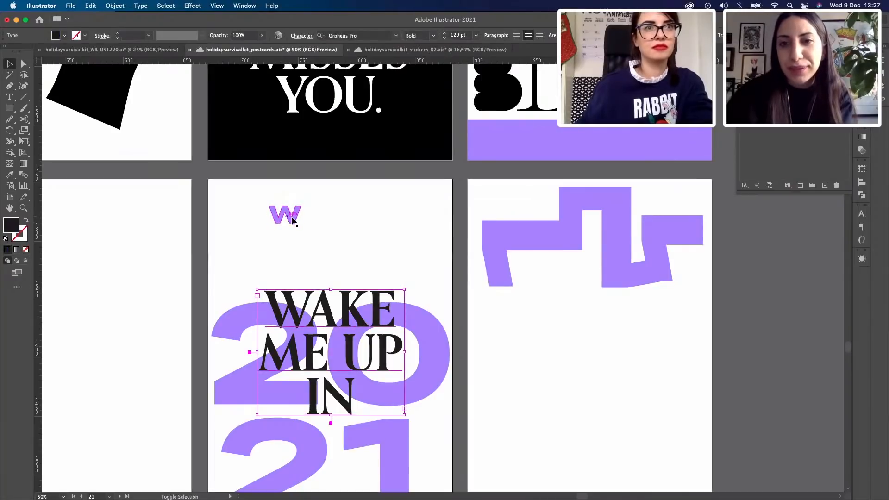
left_click(292, 217, "shift")
key("super+z")
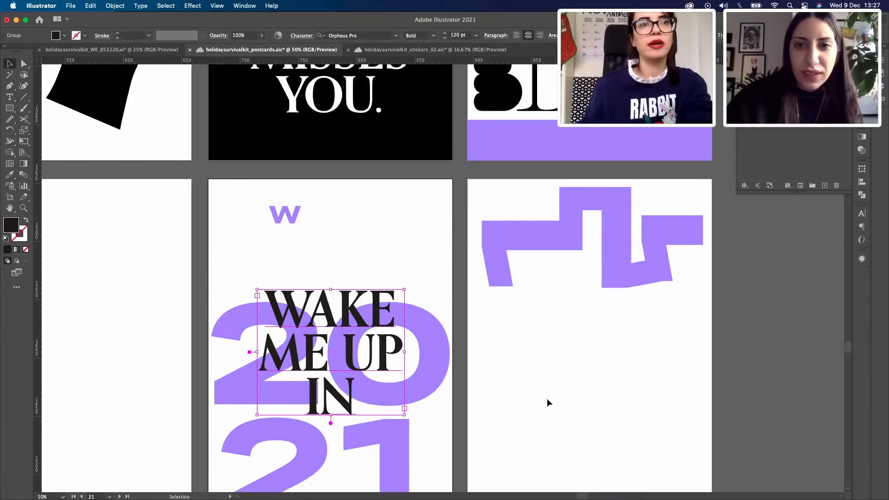
left_click(547, 399)
left_click(347, 344)
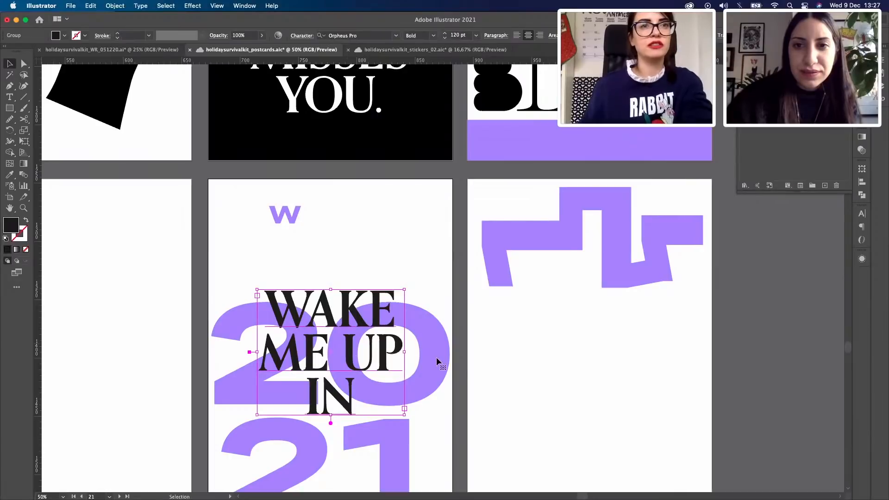
Step: Group the purple 0 with the WAKE ME UP IN text and separate them again
left_click(427, 369)
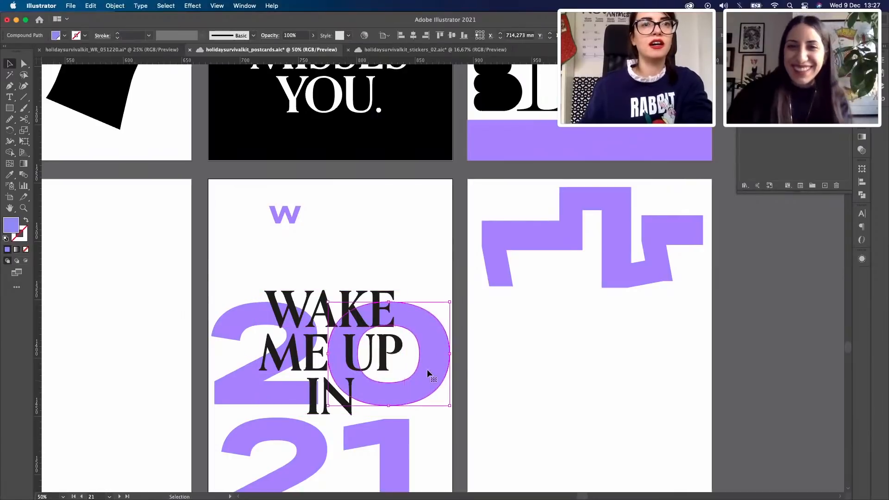
left_click(322, 300, "shift")
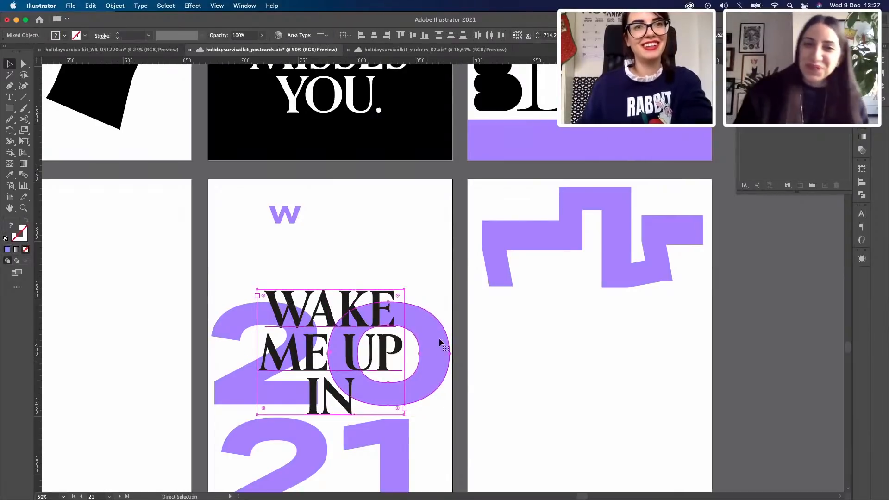
key("super+g")
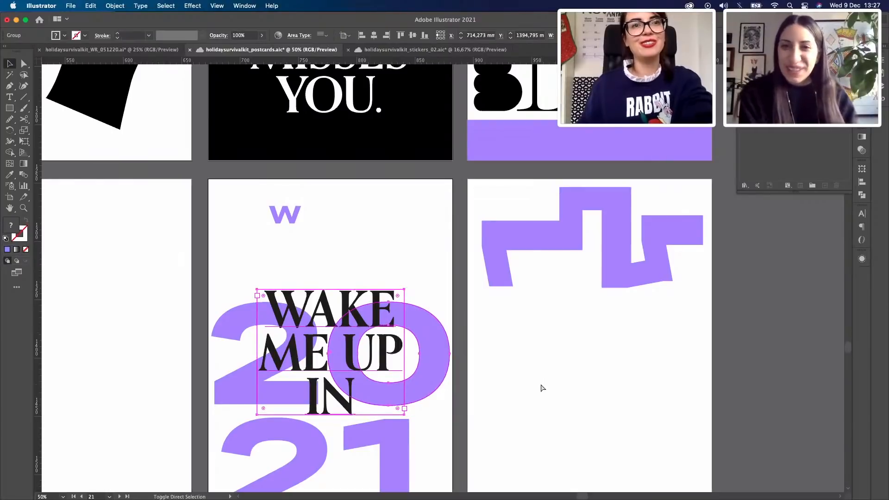
left_click(496, 379)
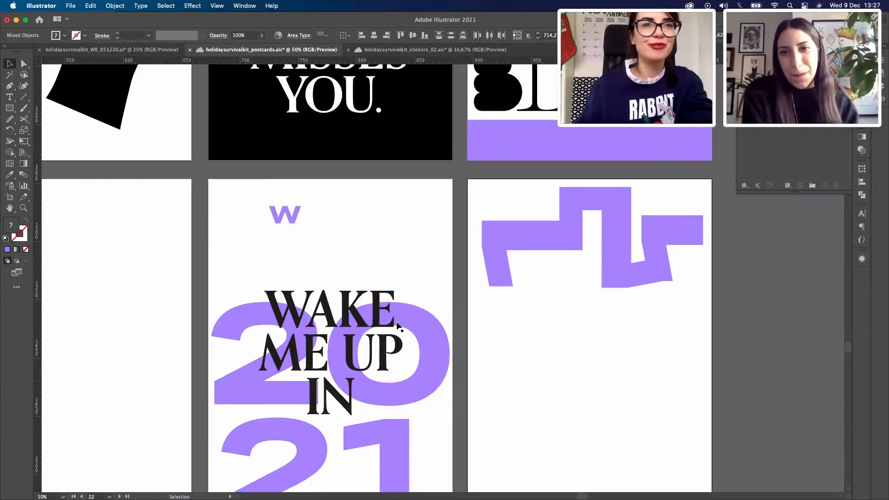
left_click(351, 303)
left_click(481, 354)
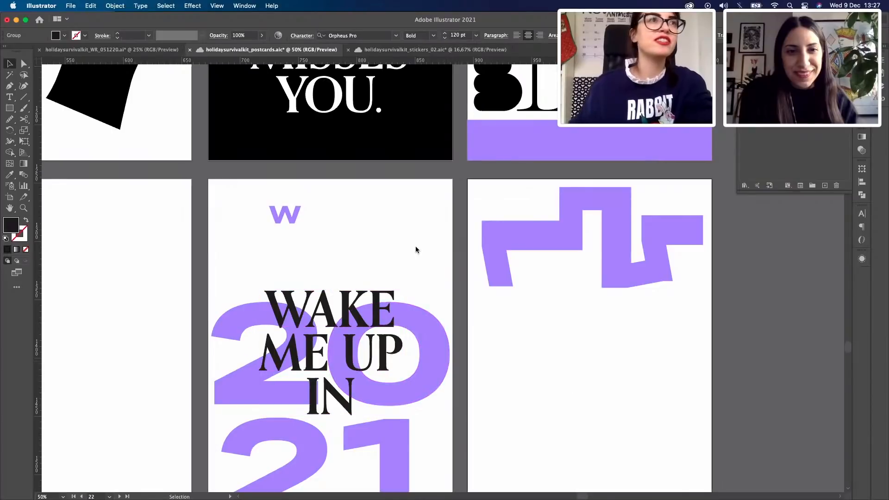
Step: Append "and cmd shift G" to the third line of the Day 2 shortcuts list and return to the holidaysurvivalkit_postcards document
left_click(111, 50)
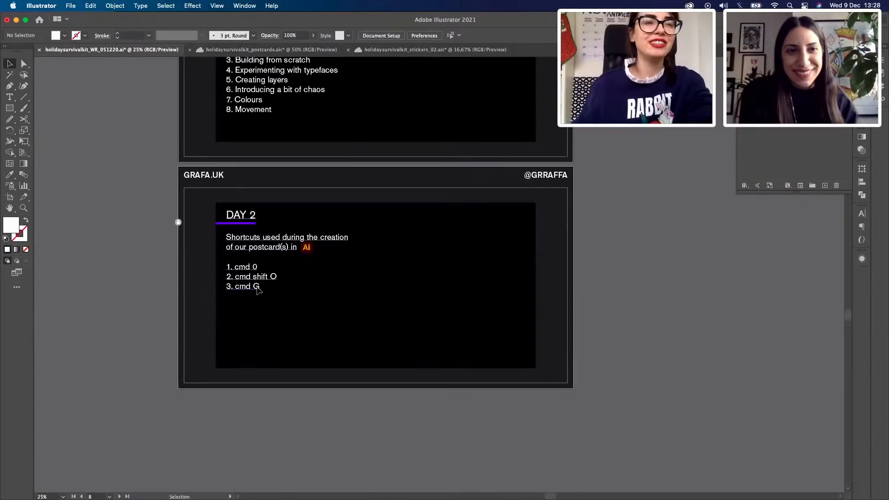
double_click(261, 287)
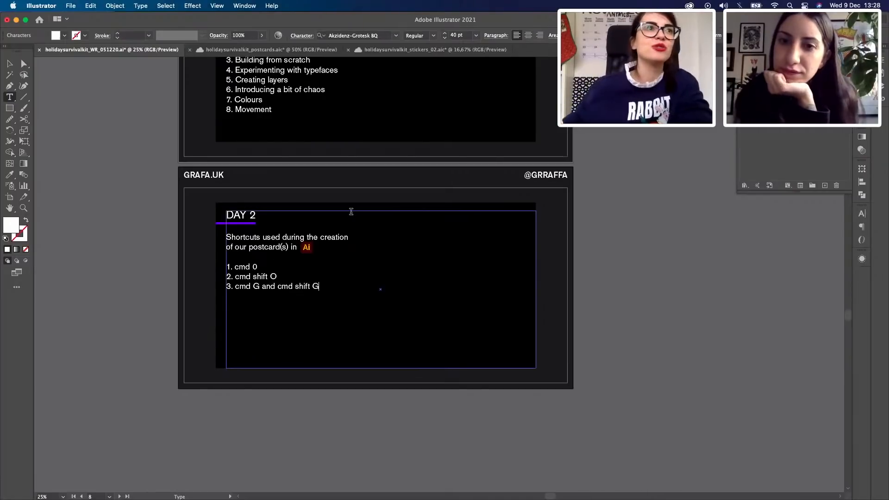
left_click(433, 50)
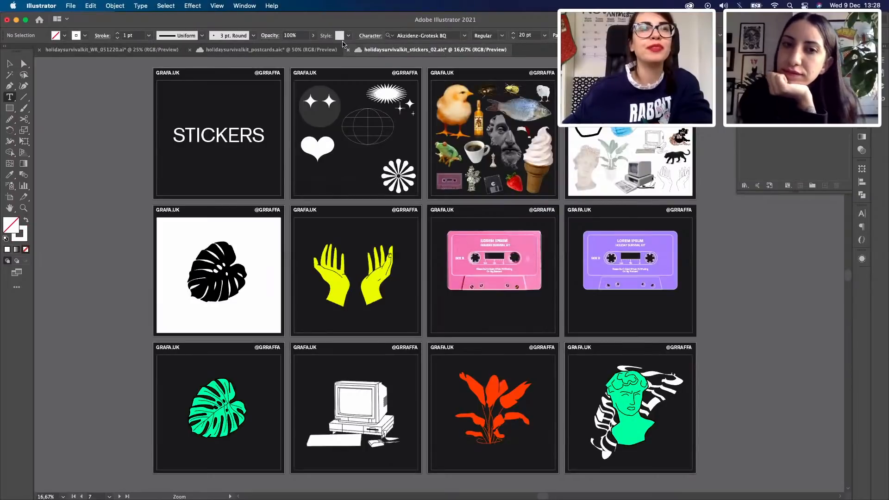
left_click(278, 50)
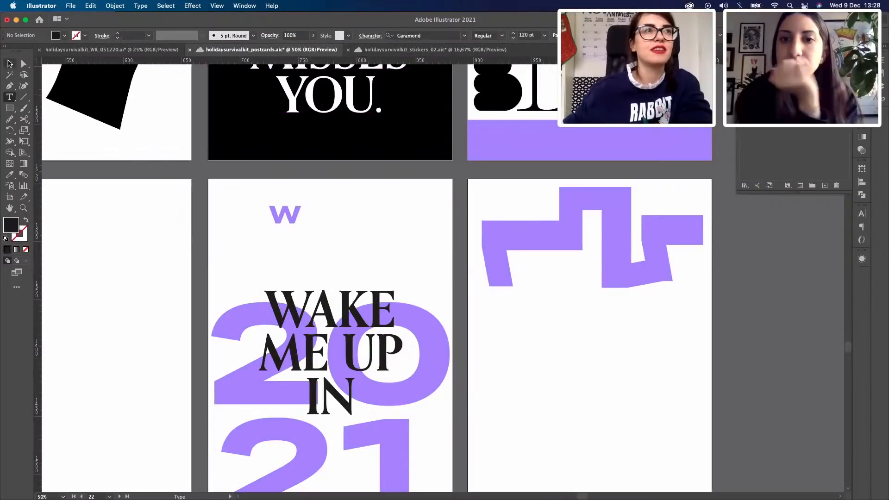
Step: Enlarge the purple W to fill the space above the WAKE ME UP IN lettering and centre it horizontally on the postcard
left_click(9, 64)
left_click(290, 220)
left_click_drag(301, 224, 418, 310)
left_click_drag(393, 256, 408, 237)
left_click(481, 319)
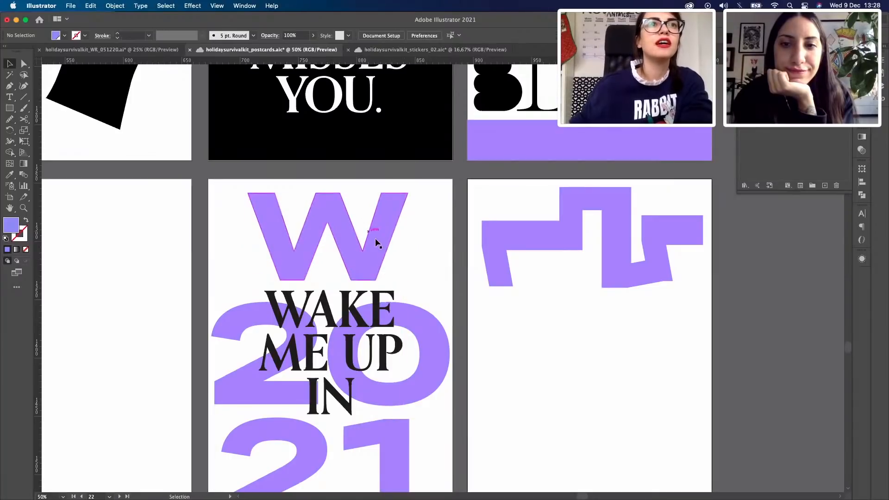
left_click(384, 237)
left_click(413, 36)
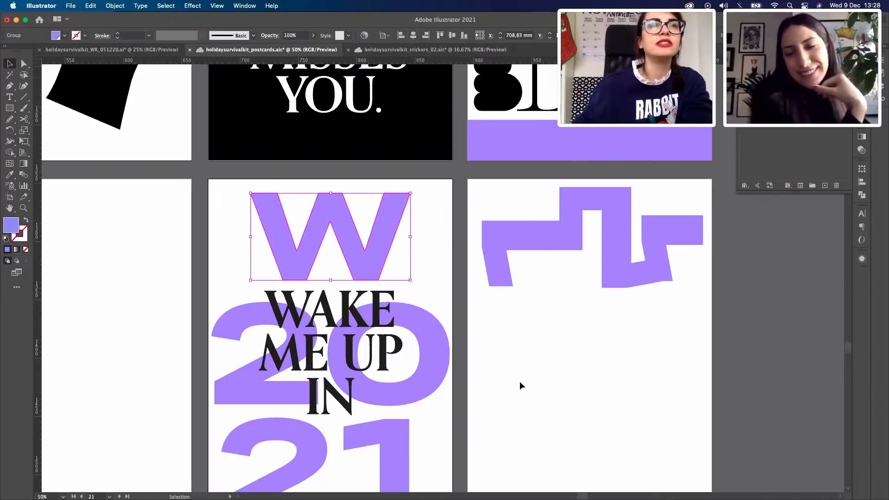
Step: Examine the WAKE ME UP IN 2021 postcard beside the other postcards, both close up and in the full artboard overview
left_click(537, 377)
scroll(542, 373, "down", 3)
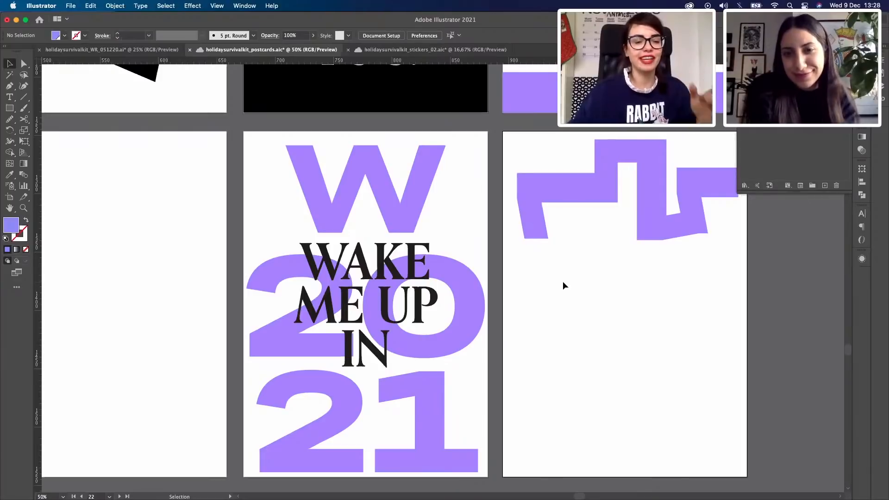
key("z")
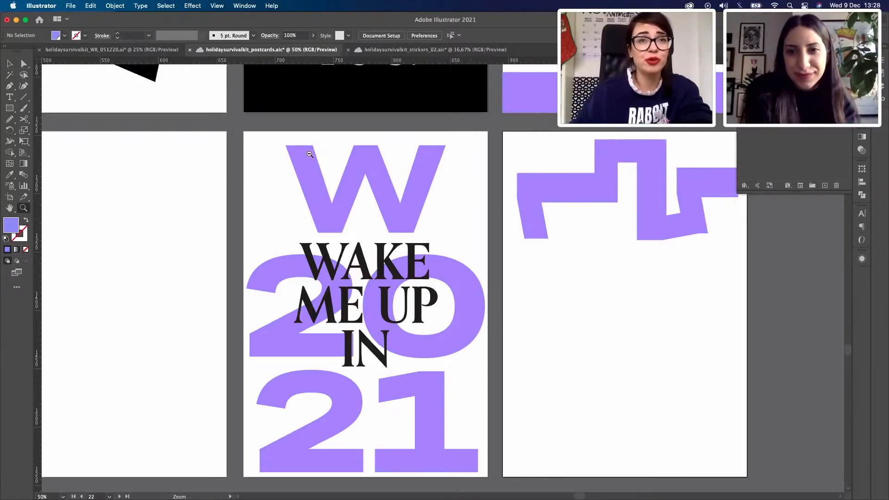
left_click(328, 185, "alt")
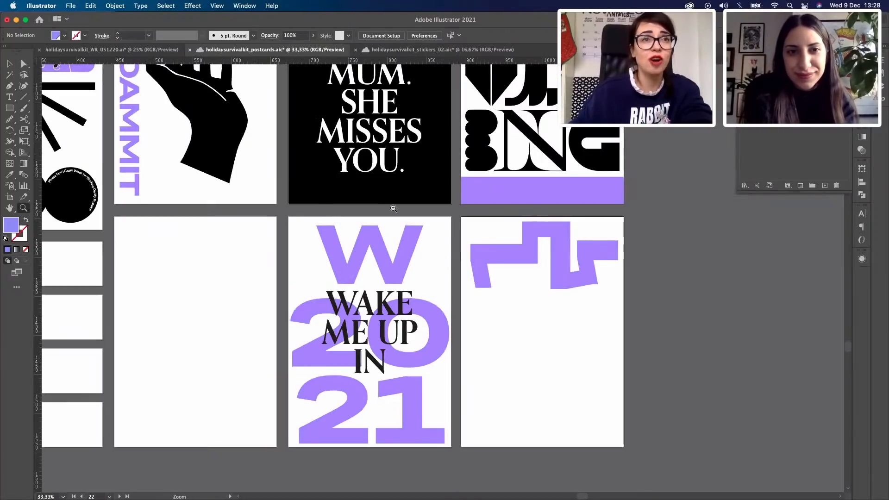
left_click(429, 230, "alt")
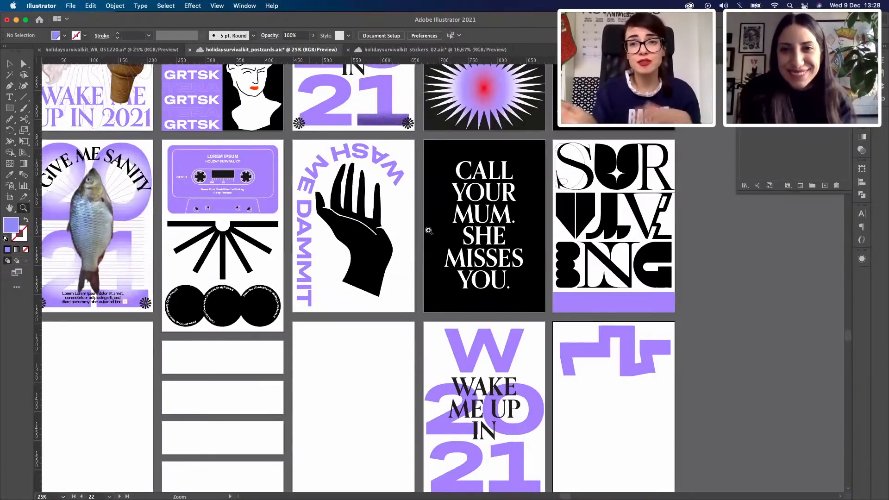
left_click(429, 231, "alt")
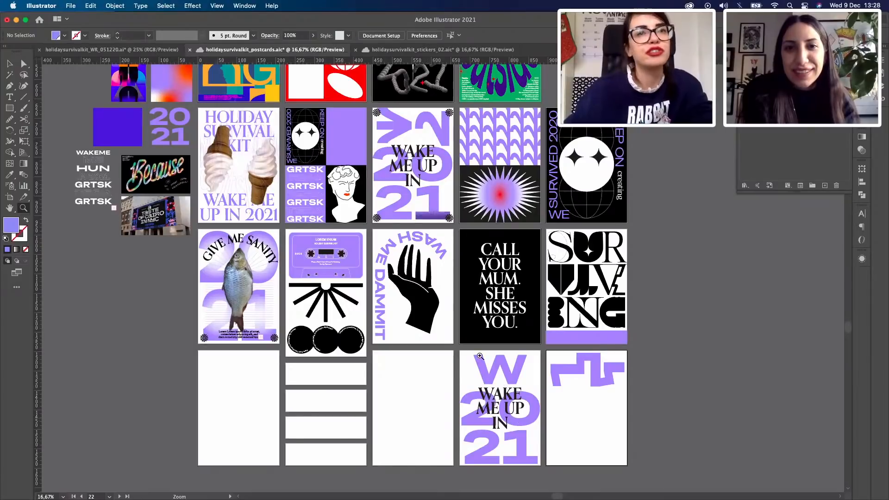
left_click(514, 417)
left_click(383, 214)
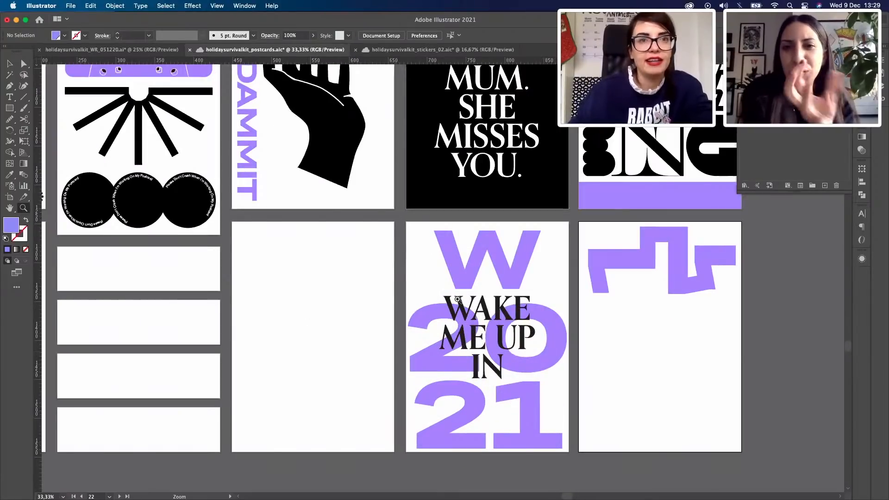
left_click(515, 358)
key("v")
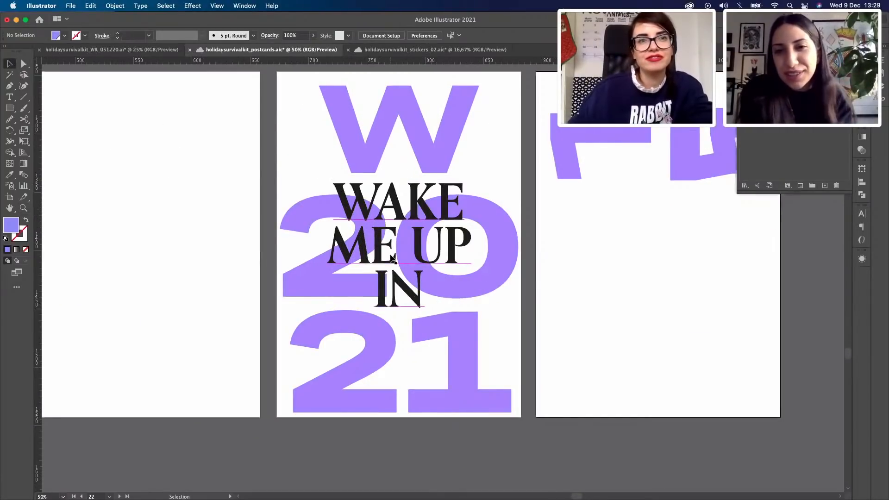
key("z")
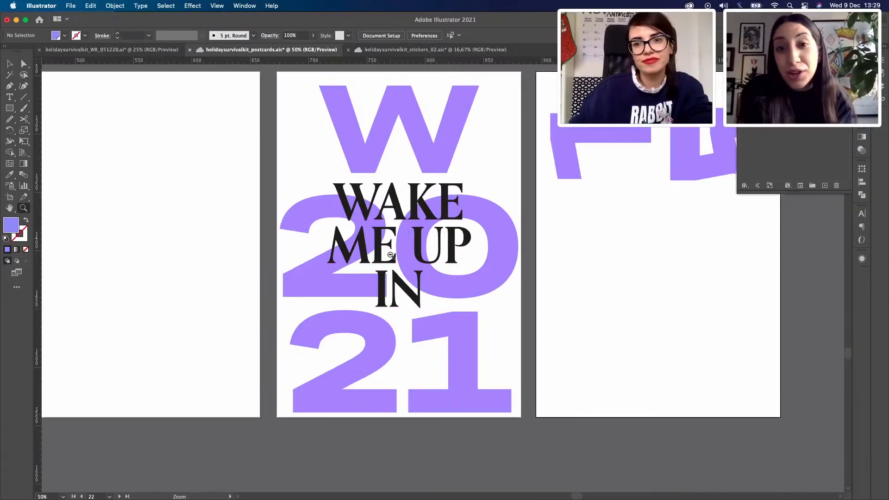
left_click(391, 255, "alt")
left_click(325, 253, "alt")
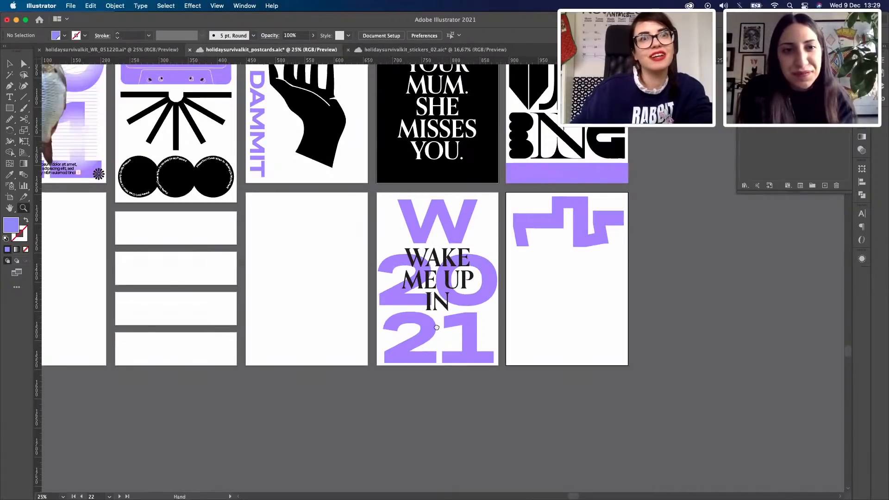
left_click_drag(436, 328, 660, 420)
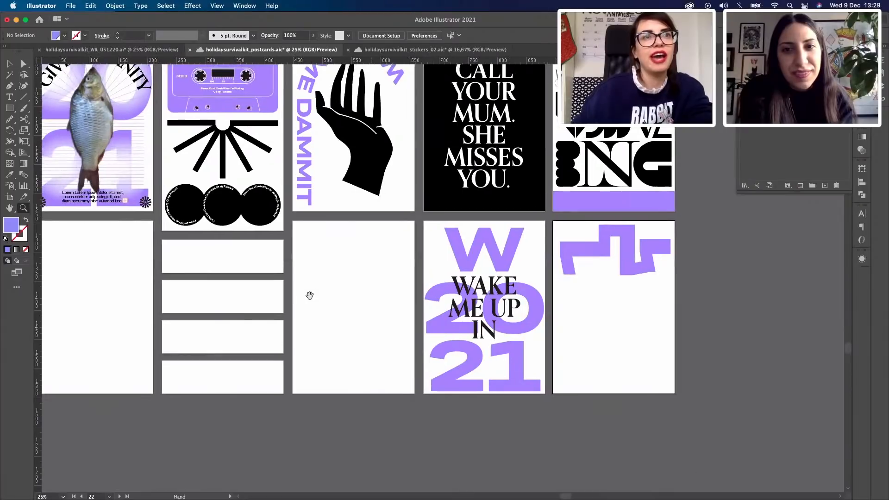
Step: Copy the colourful grain-gradient lettering artwork beside the artboards and paste it next to the WAKE ME UP IN 2021 postcard
scroll(297, 268, "left", 10)
scroll(297, 267, "up", 6)
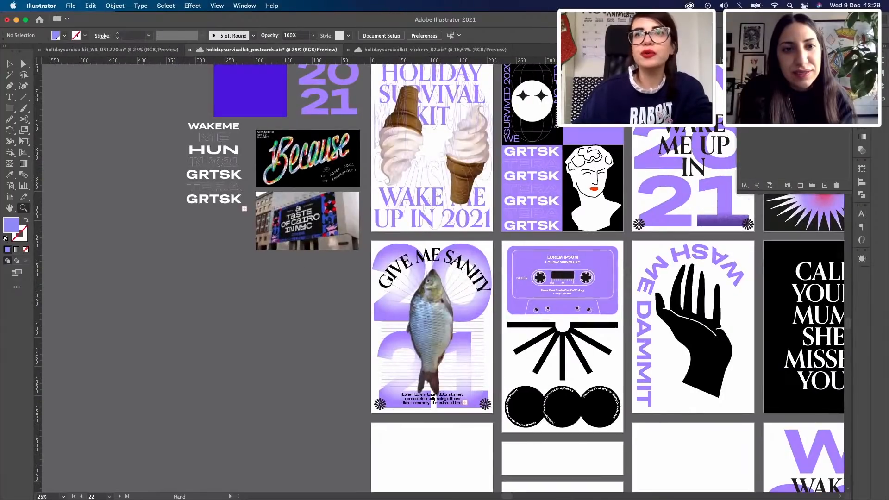
scroll(254, 141, "up", 5)
left_click(884, 88)
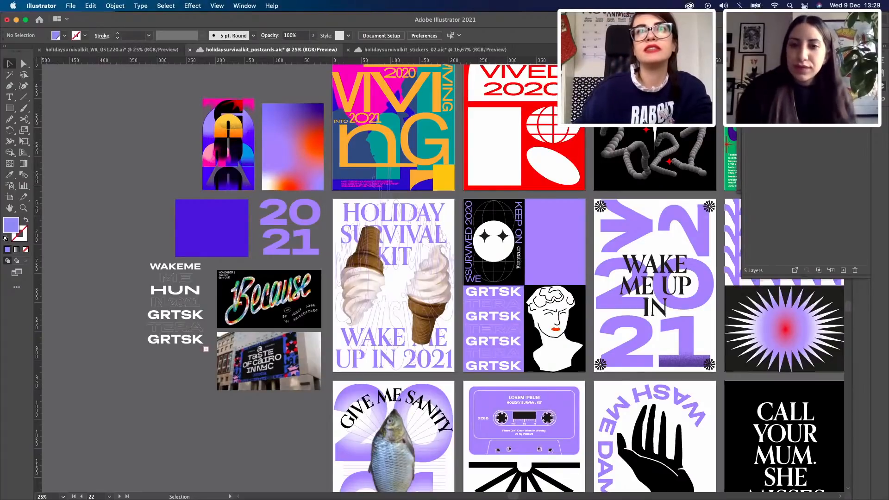
key("a")
left_click(234, 172)
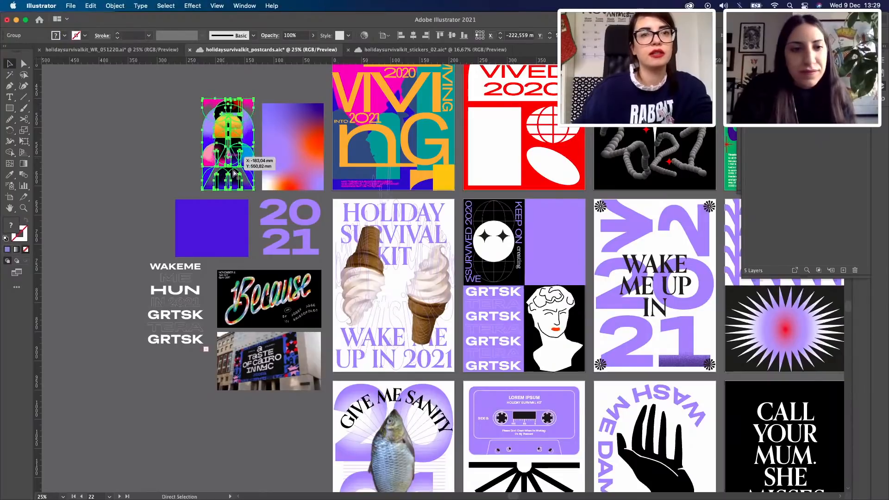
left_click_drag(371, 190, 366, 184)
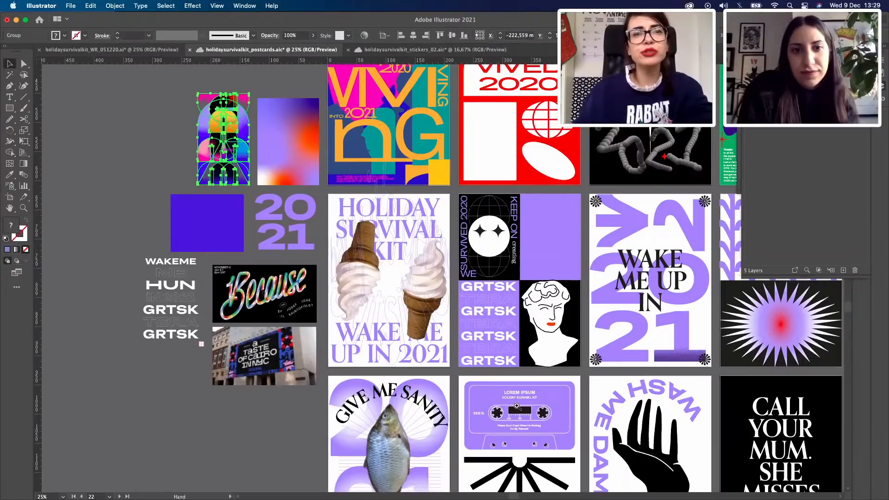
left_click_drag(583, 414, 423, 330)
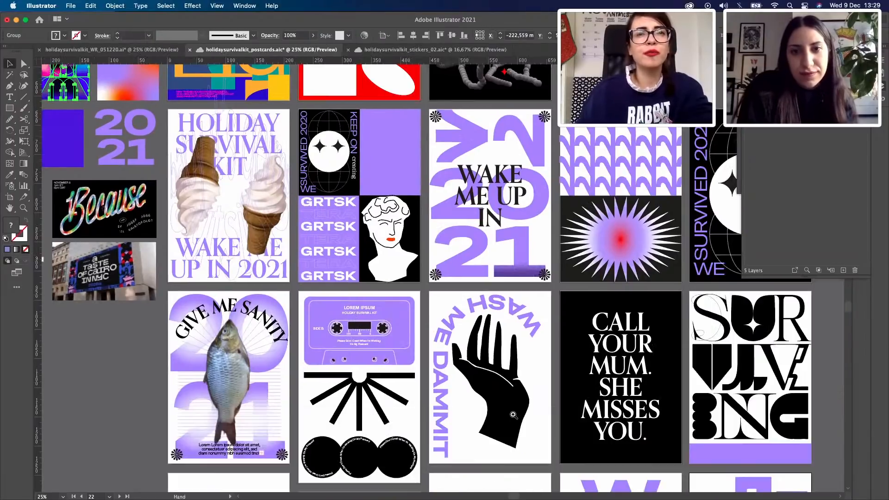
scroll(423, 330, "down", 5)
scroll(423, 329, "right", 5)
left_click(422, 330, "super")
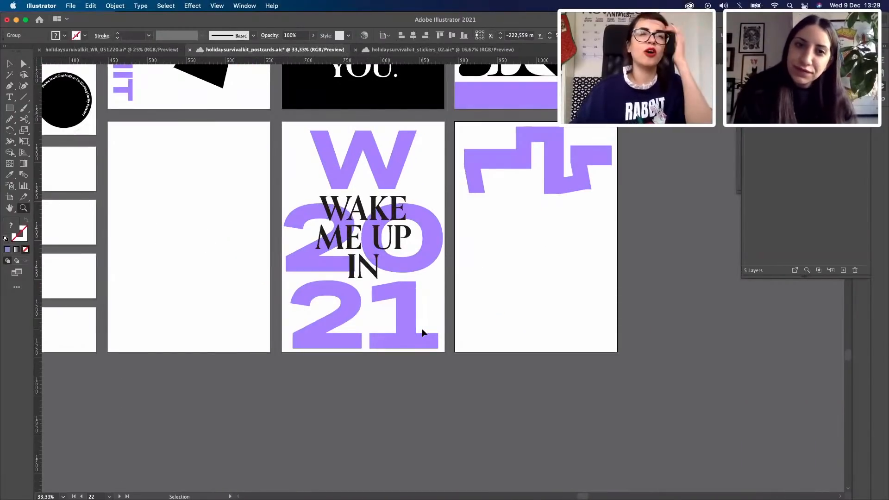
key("super+v")
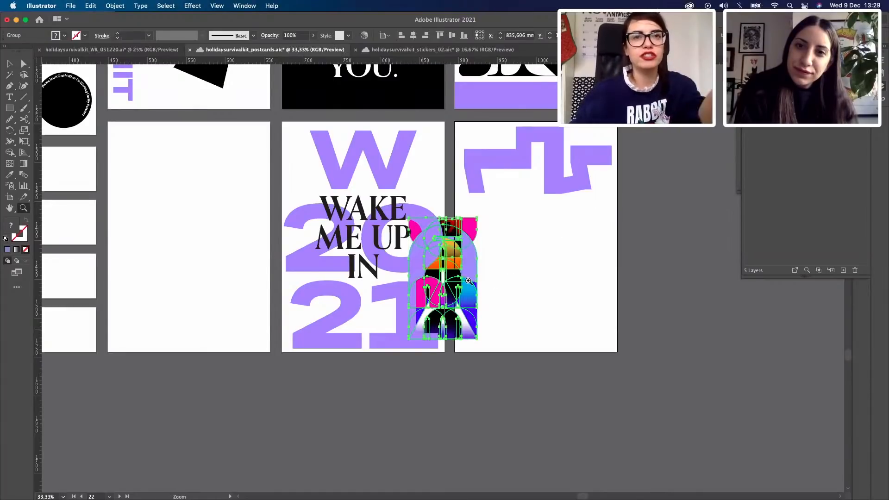
Step: Move the pasted artwork onto the neighbouring postcard, below the purple zigzag shape, and ungroup it
key("super+shift+a")
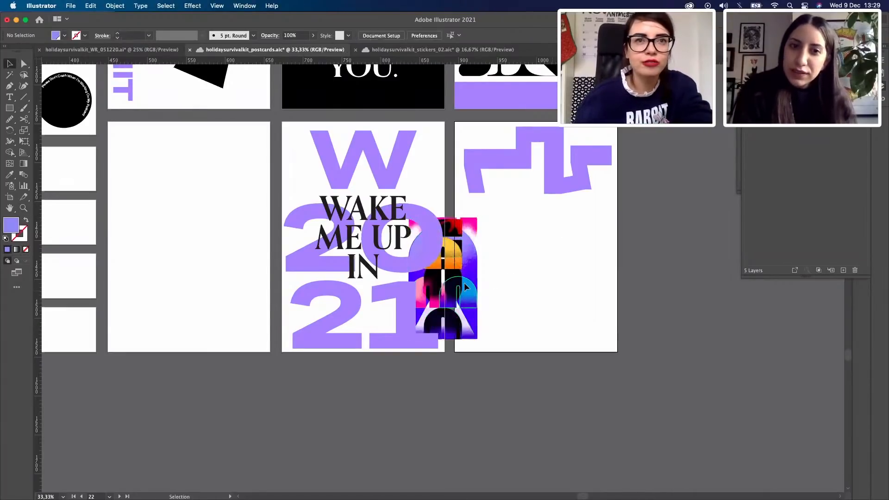
left_click_drag(464, 282, 587, 307)
key("super+space")
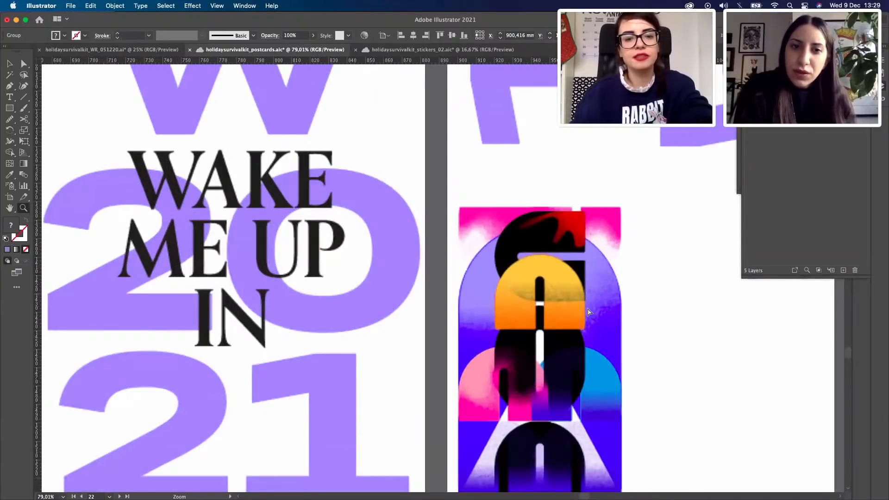
left_click(672, 330)
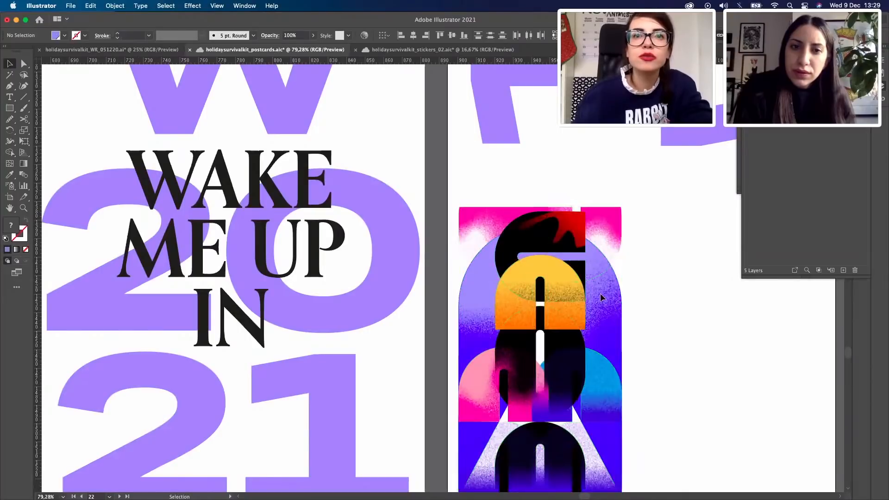
Step: Pull the grainy cyan arch out of the artwork, try it behind the W and the 0, and delete it
left_click(602, 300)
left_click_drag(507, 259, 428, 226)
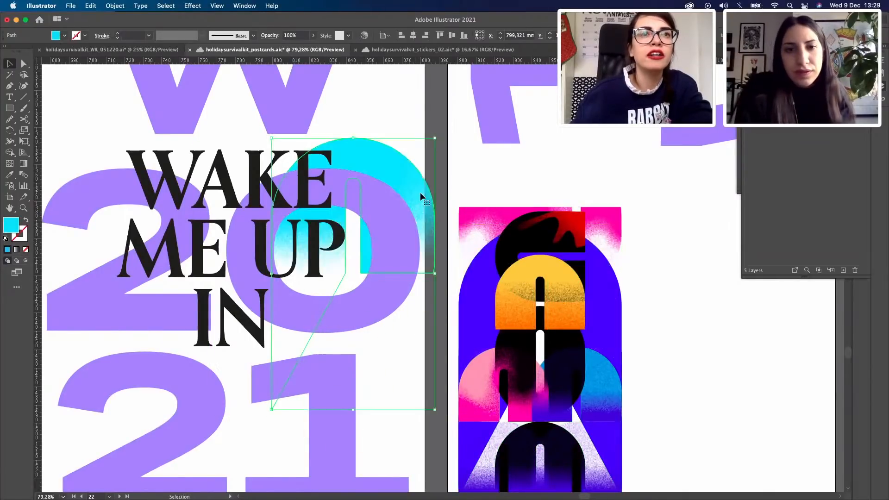
left_click_drag(420, 187, 401, 117)
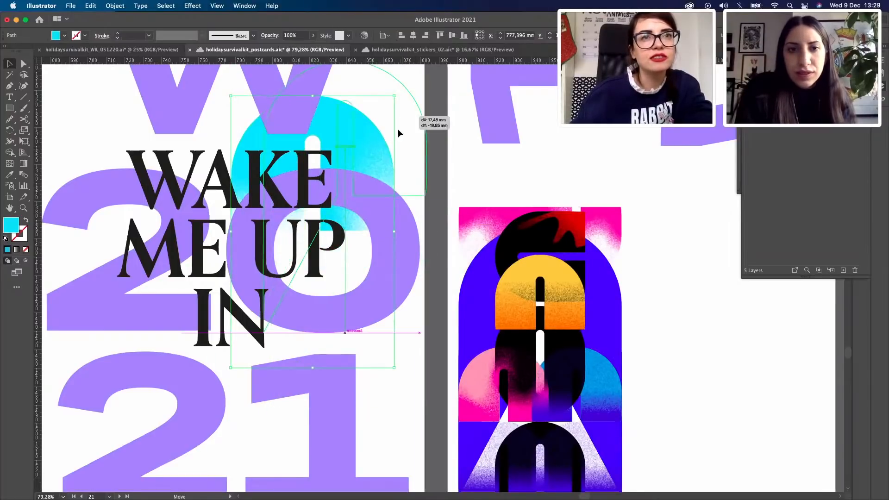
left_click(519, 175)
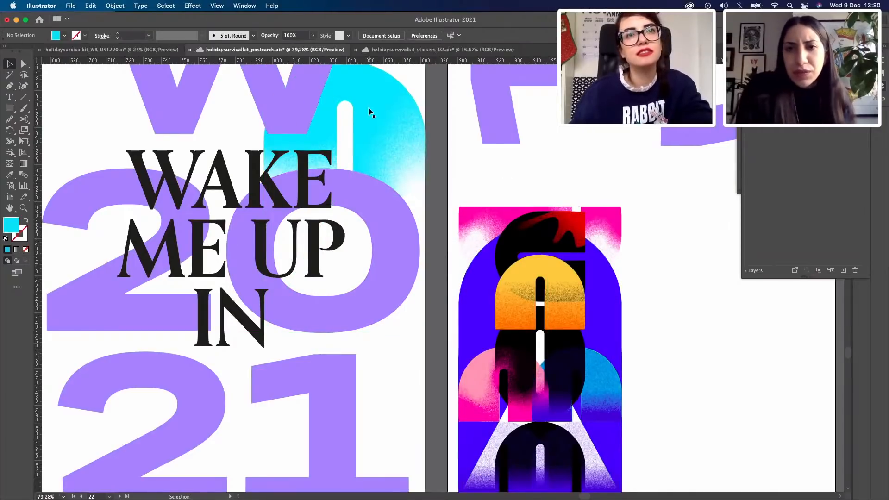
left_click(396, 122)
key("Delete")
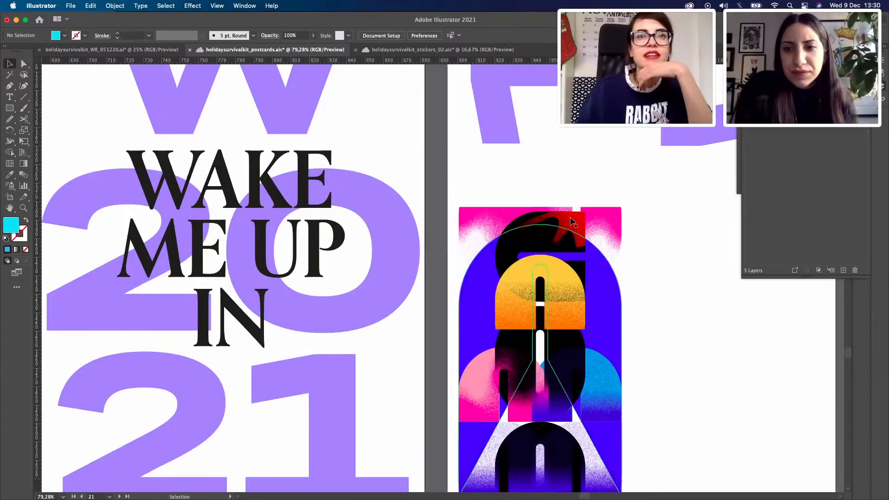
Step: Move the two grainy pink shapes from the artwork's top onto the postcard behind WAKE and recolour them purple
left_click(477, 230)
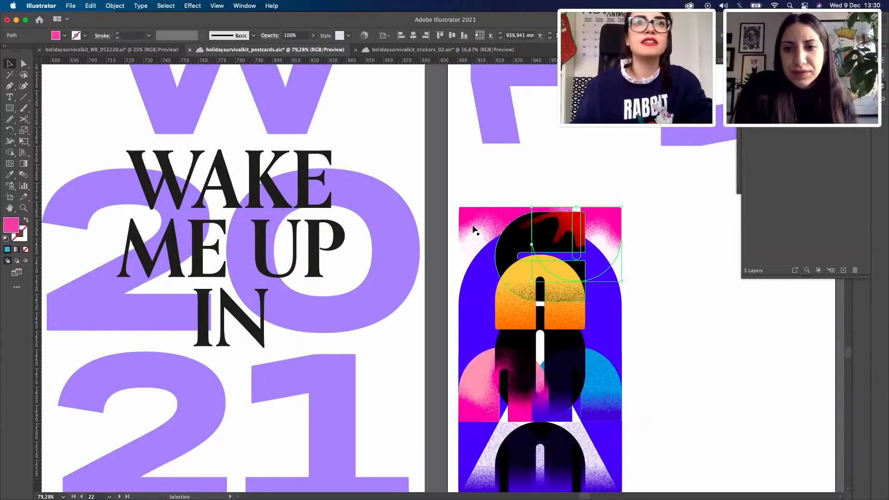
left_click_drag(484, 218, 280, 149)
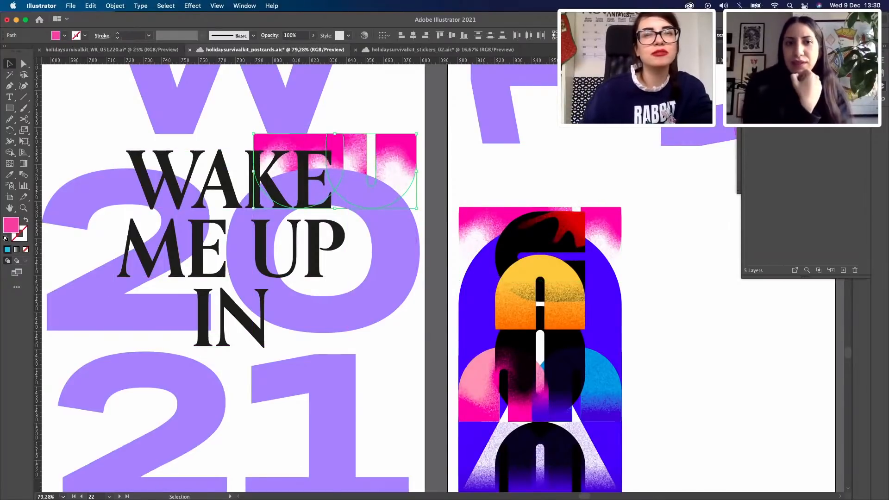
key("F7")
left_click(783, 109)
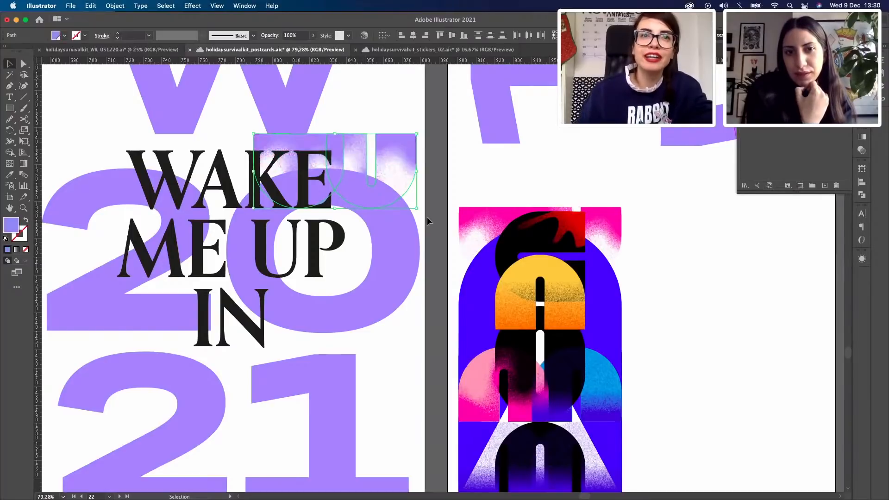
left_click(465, 173)
Step: Shift the outer grainy purple shape over to the postcard's right edge, above the 0
key("z")
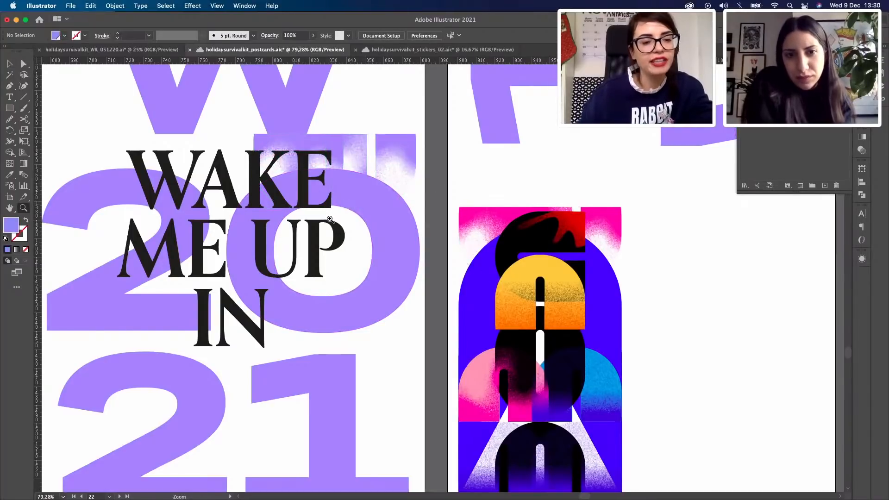
left_click(330, 218, "alt")
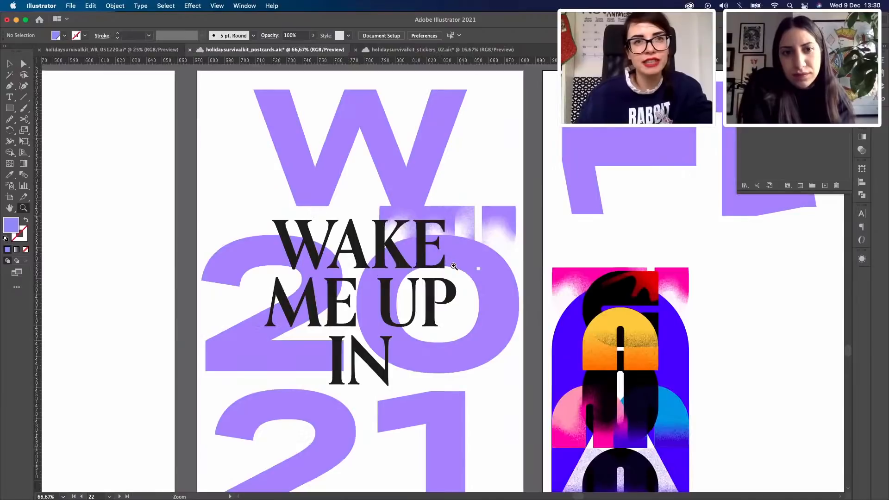
left_click(454, 266)
key("v")
left_click(507, 205)
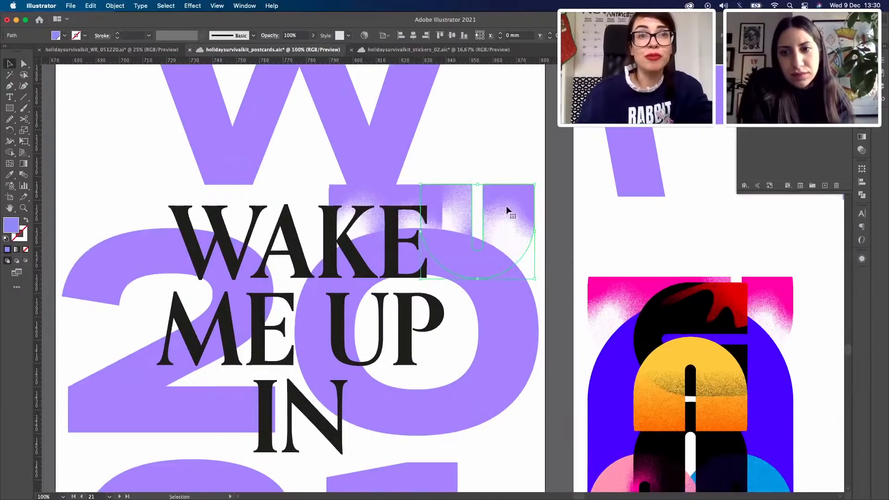
left_click_drag(521, 207, 623, 227)
key("super+shift+a")
Step: Nudge the other grainy purple shape slightly left, behind the end of WAKE
key("z")
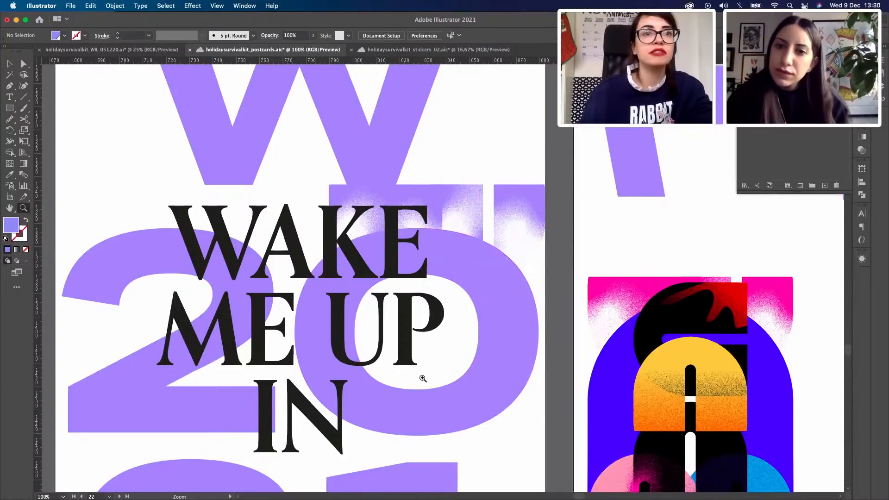
left_click(414, 160, "alt")
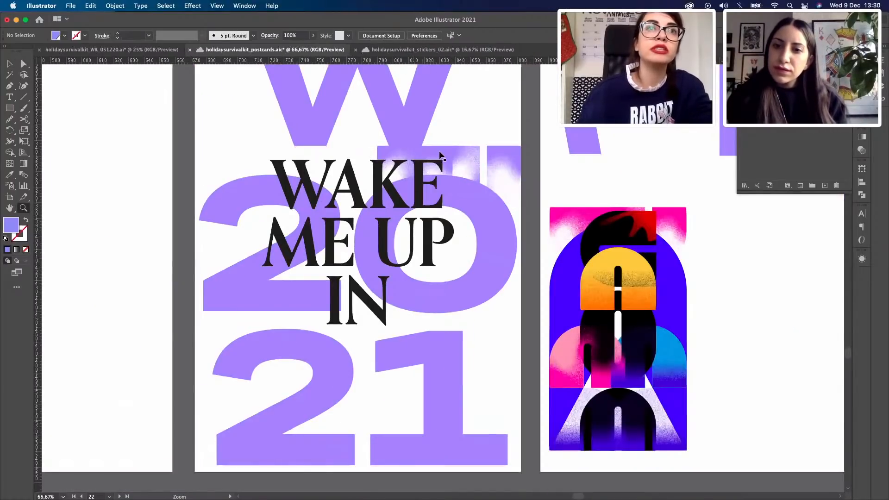
key("v")
left_click_drag(434, 148, 427, 149)
key("super+shift+a")
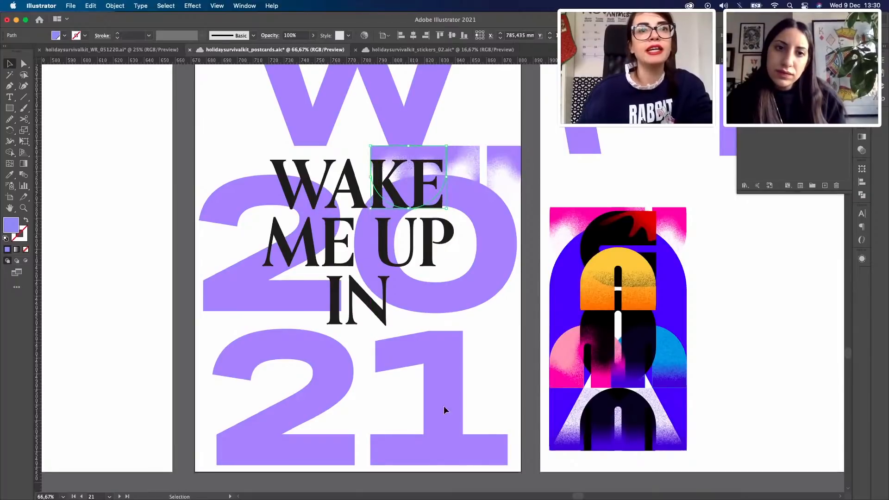
Step: Select the 2 of the lower 21 on the postcard
left_click(427, 402)
left_click(316, 393)
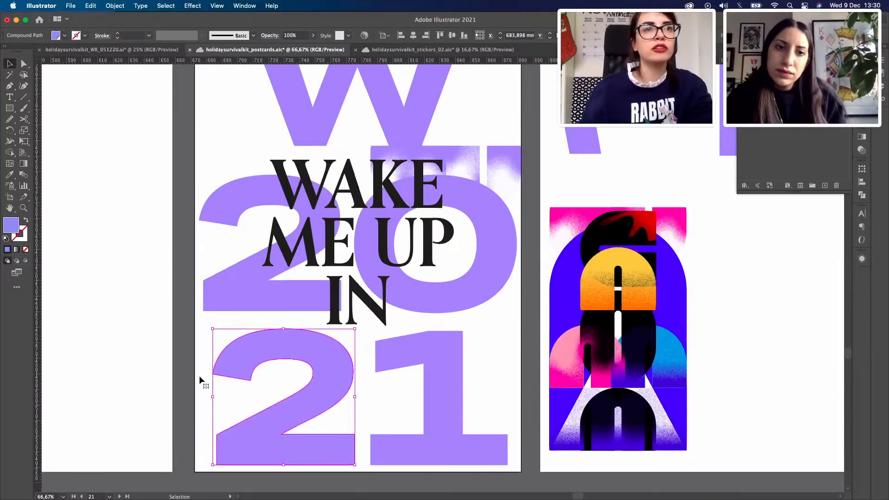
left_click_drag(214, 346, 239, 327)
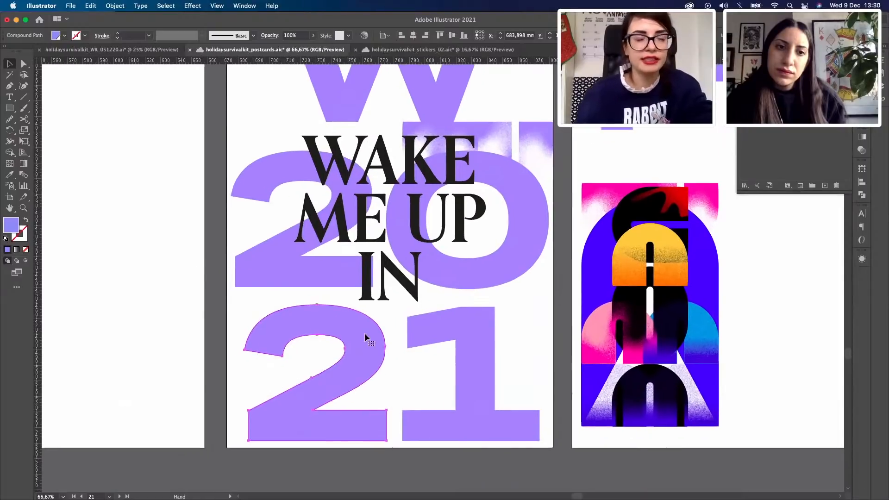
left_click_drag(292, 306, 312, 306)
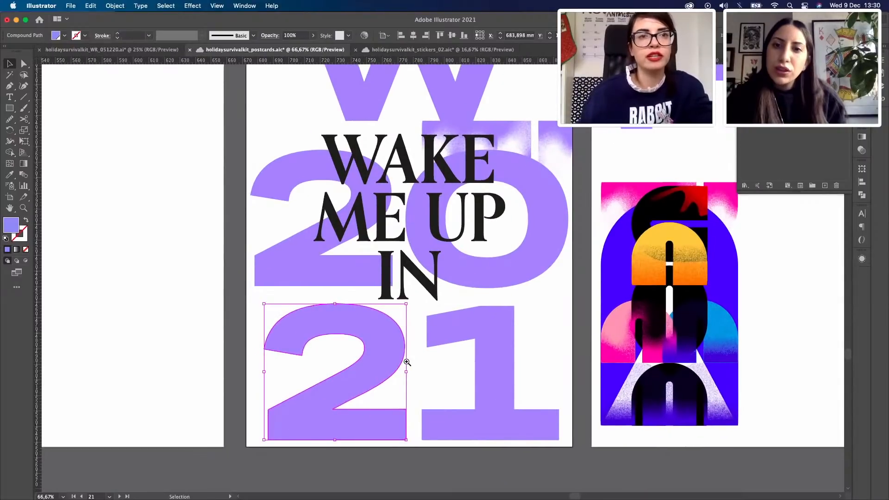
left_click(408, 363, "super")
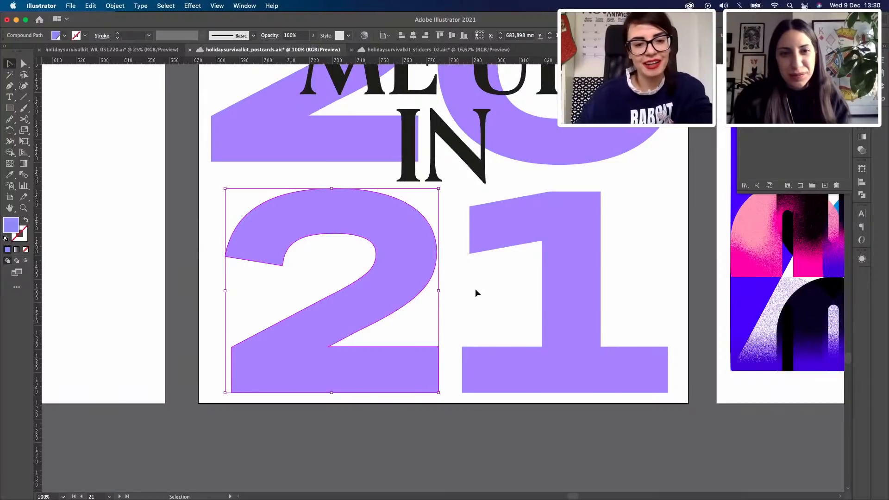
key("a")
key("v")
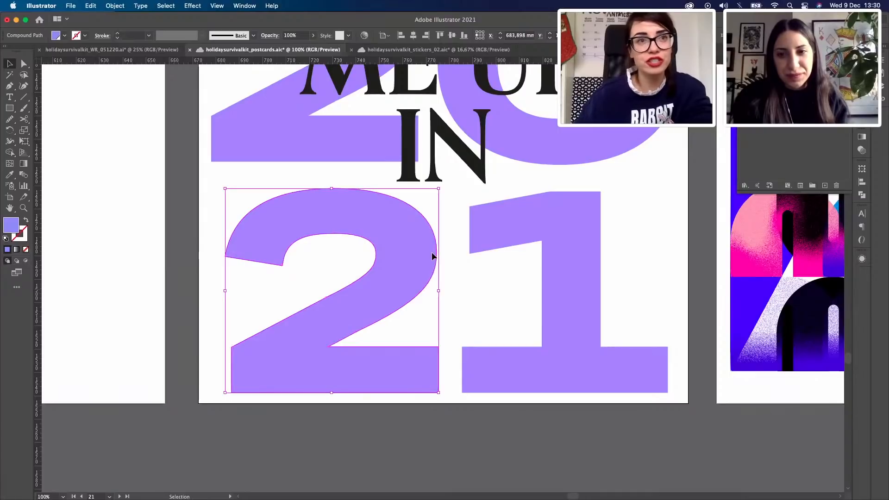
left_click(862, 93)
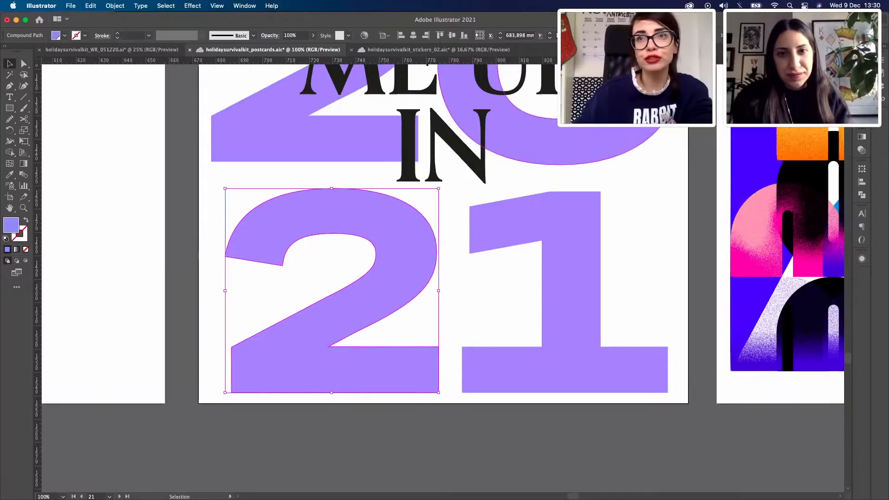
left_click(862, 91)
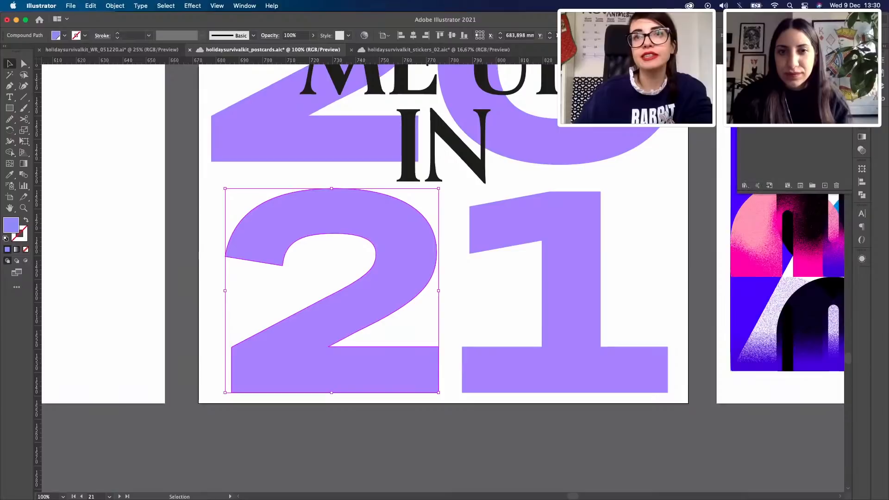
left_click(884, 86)
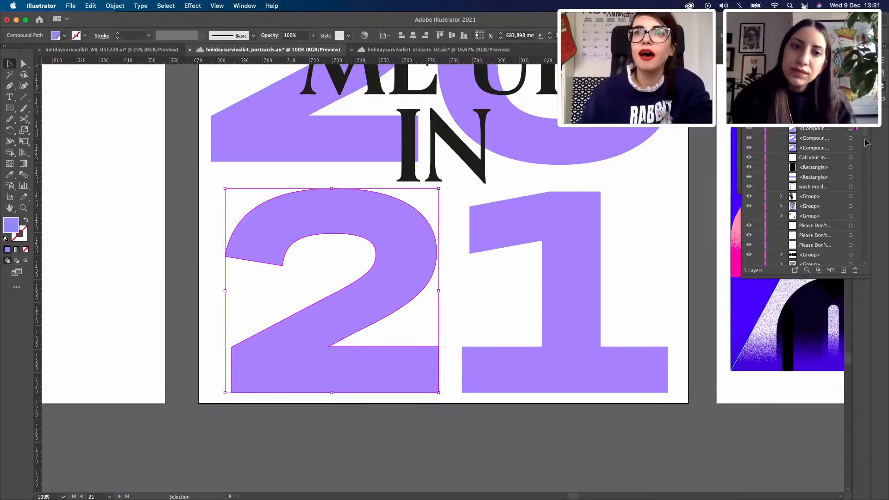
left_click(878, 86)
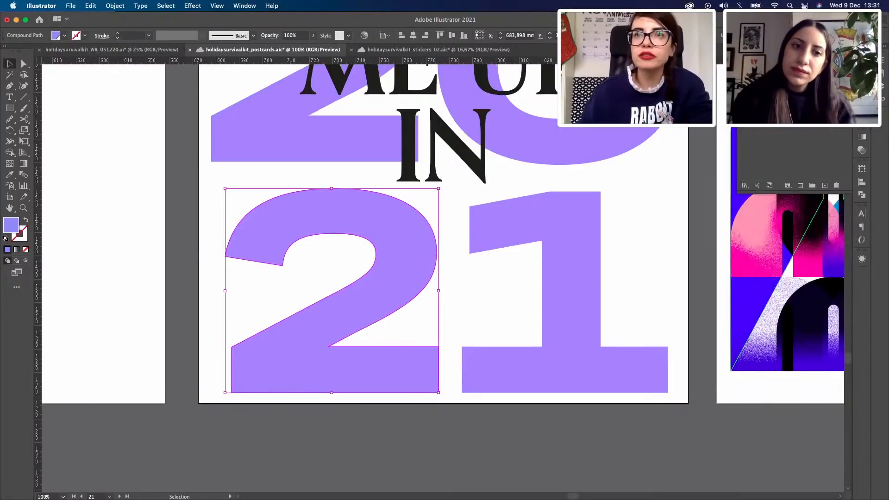
Step: Add an opacity mask to the lower 2 and paste a copy of the numeral in front inside the mask
left_click(863, 150)
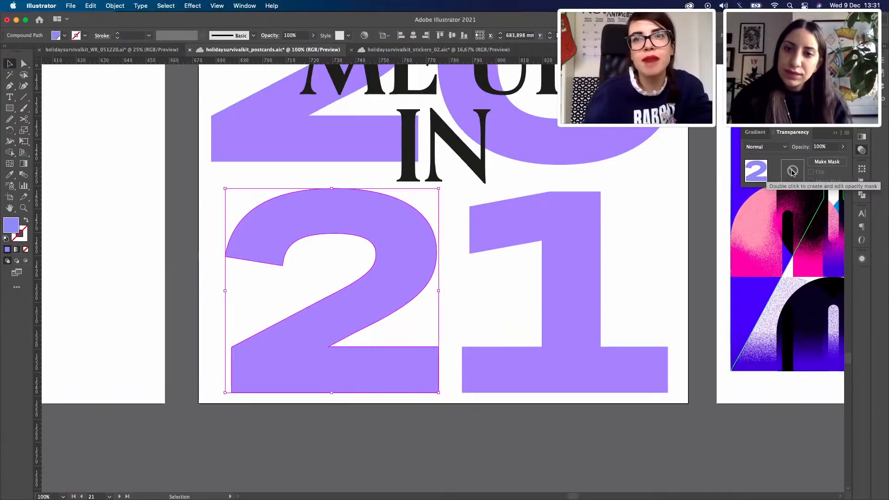
left_click(825, 163)
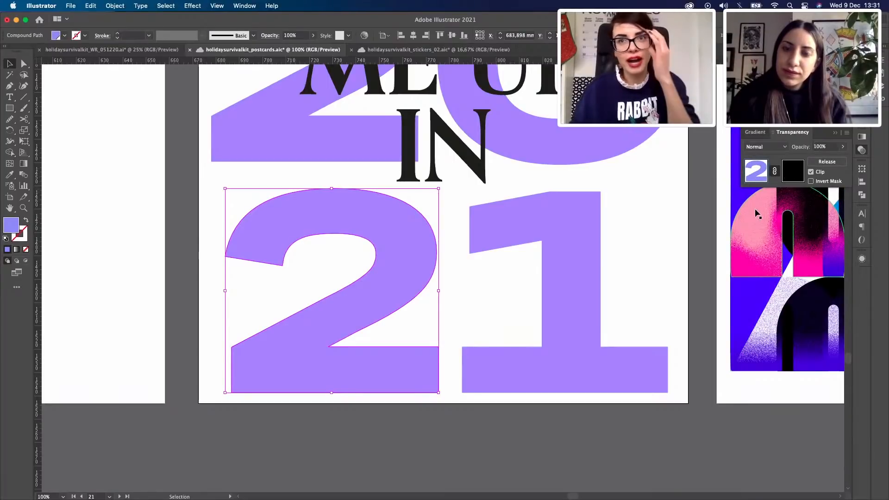
left_click(789, 170)
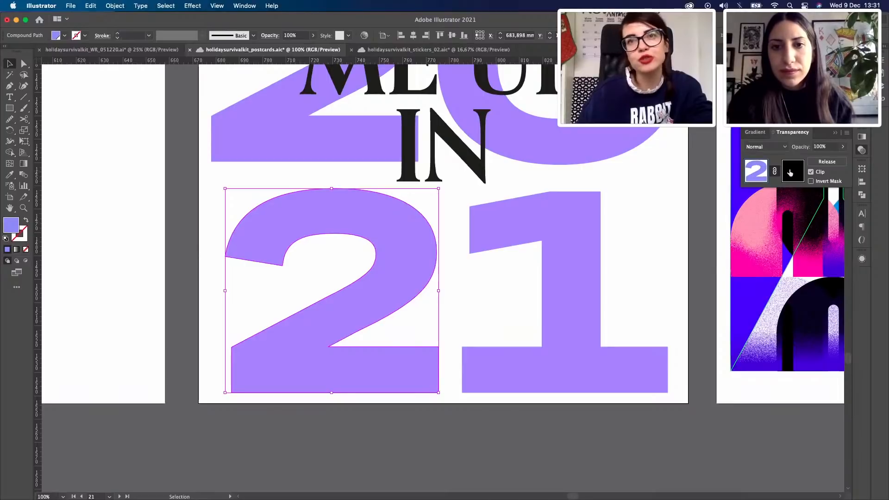
left_click(790, 173)
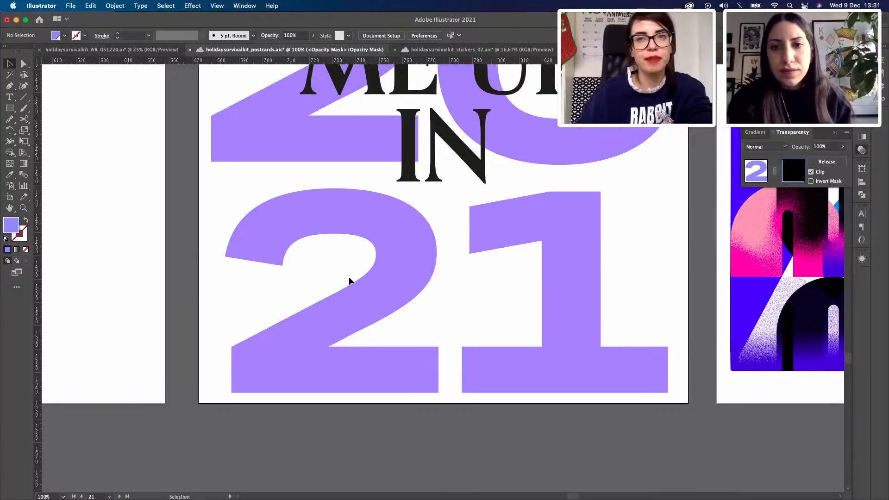
key("super+f")
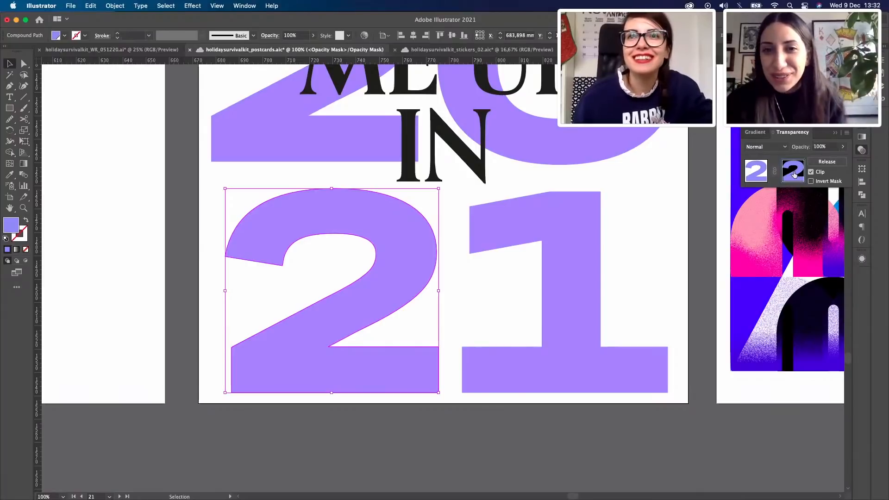
Step: Fill the 2 inside the opacity mask with a white-to-black linear gradient and return to the masked artwork
left_click(862, 138)
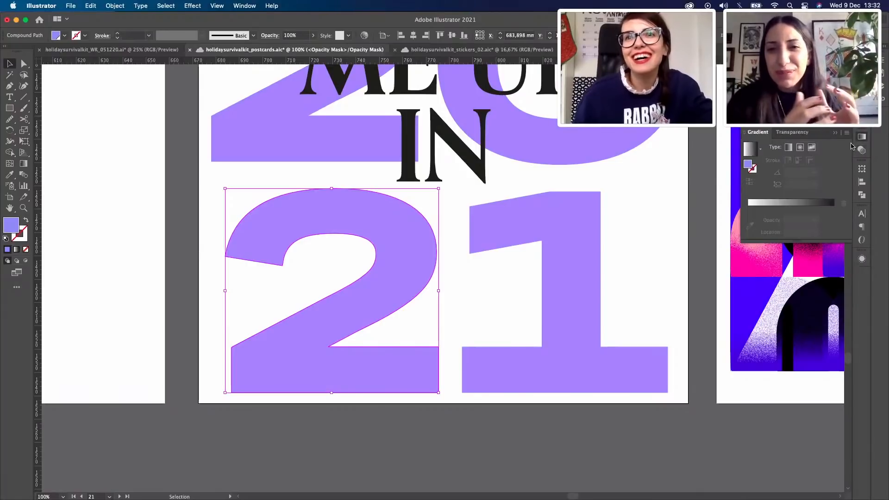
left_click(789, 148)
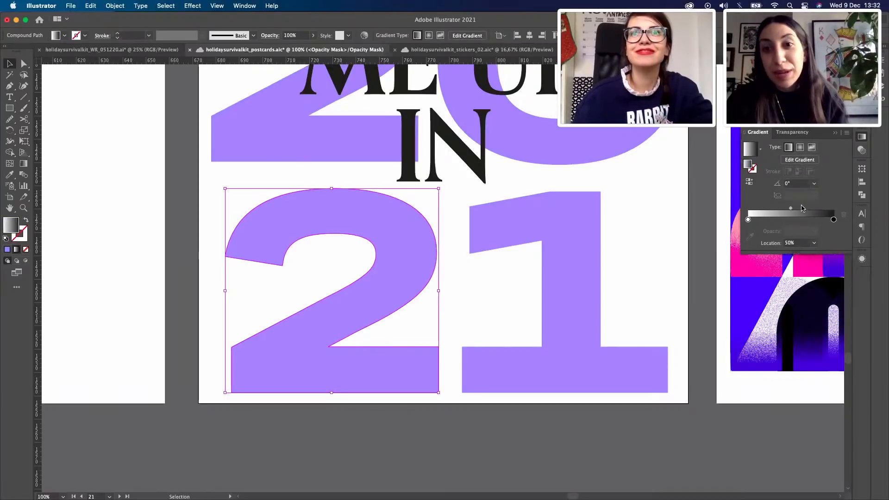
left_click(836, 134)
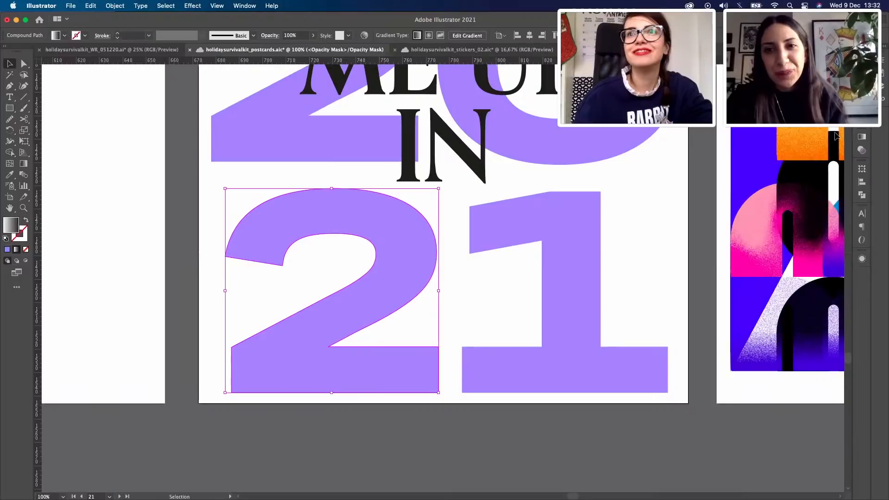
left_click(862, 138)
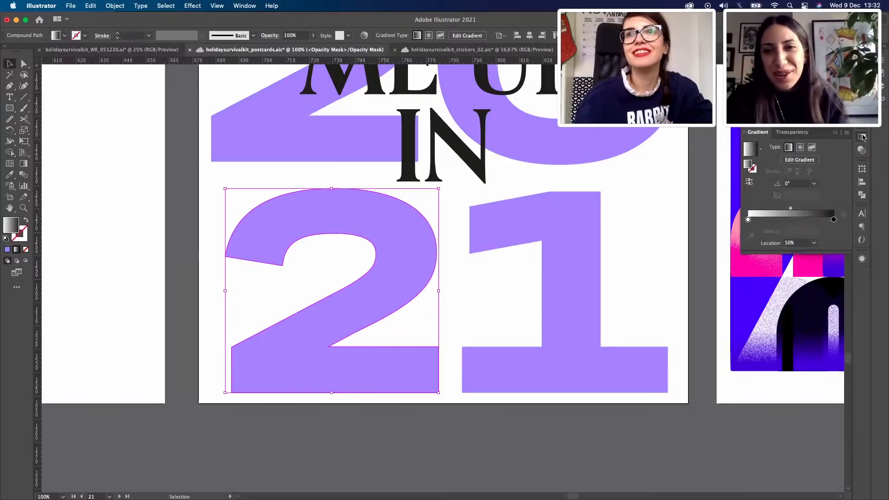
left_click(796, 133)
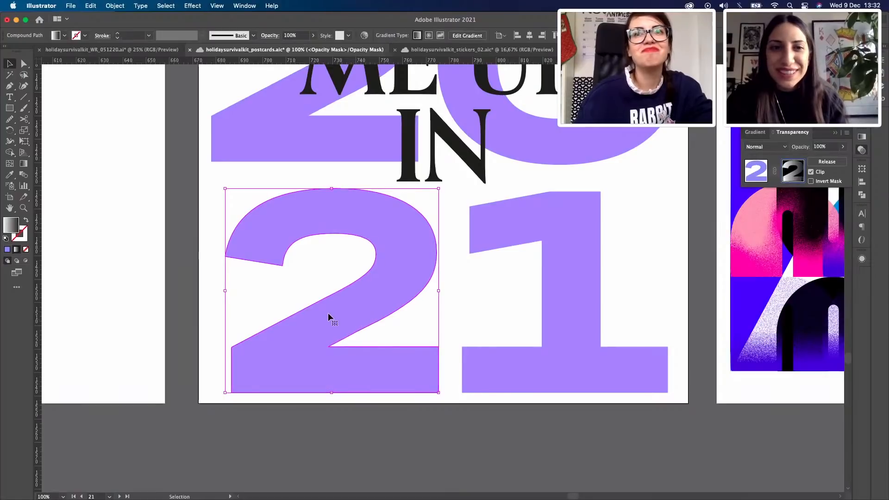
left_click(754, 172)
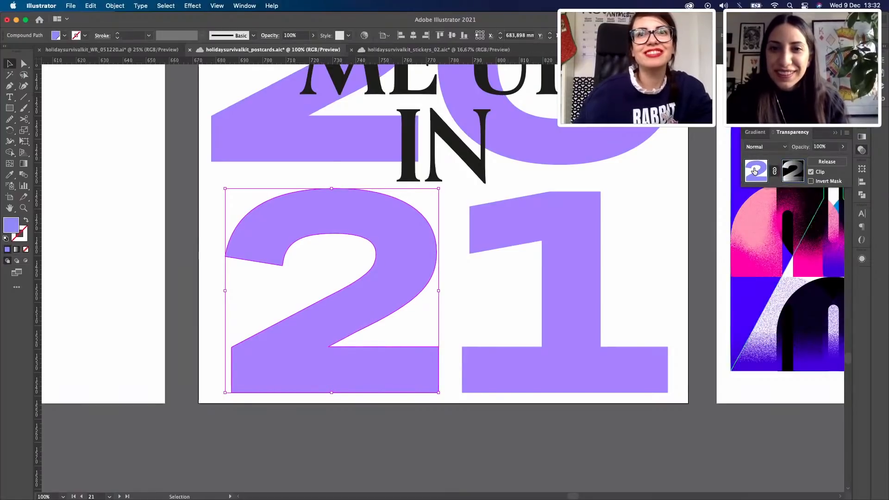
Step: Recolour the masked 2 dark purple, trying and undoing a white fill
left_click(794, 171)
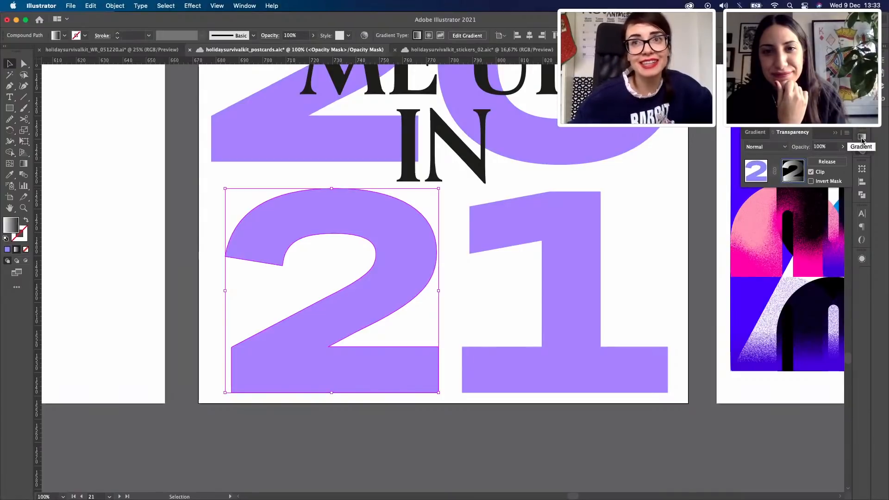
left_click(753, 177)
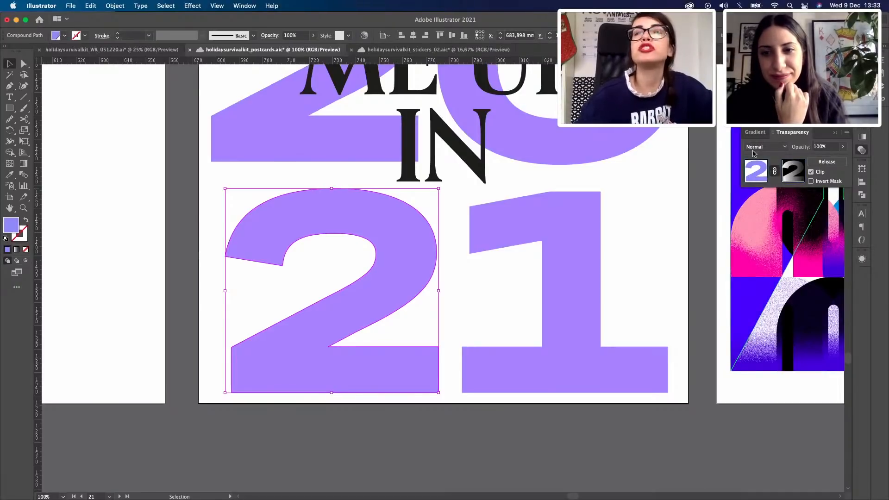
left_click(861, 92)
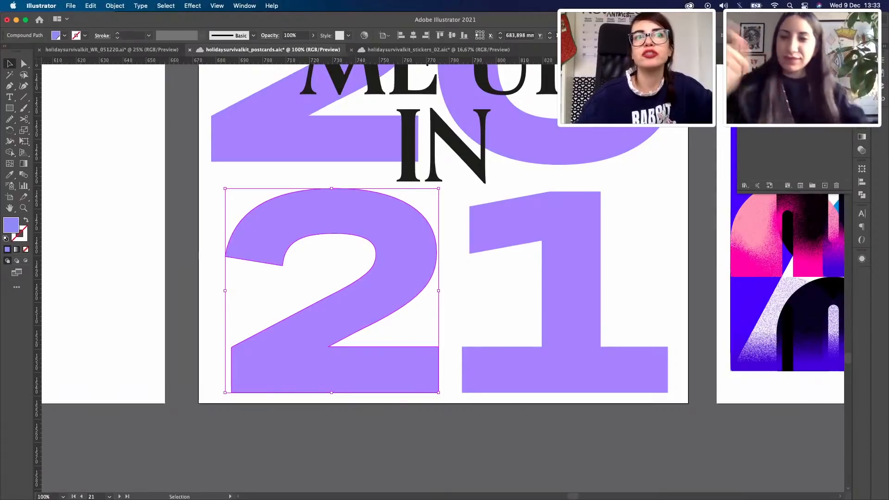
left_click(799, 107)
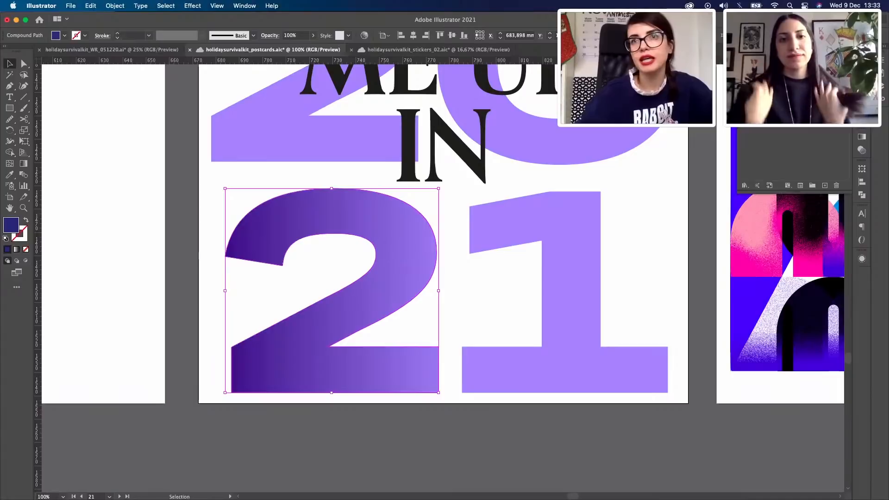
left_click(759, 107)
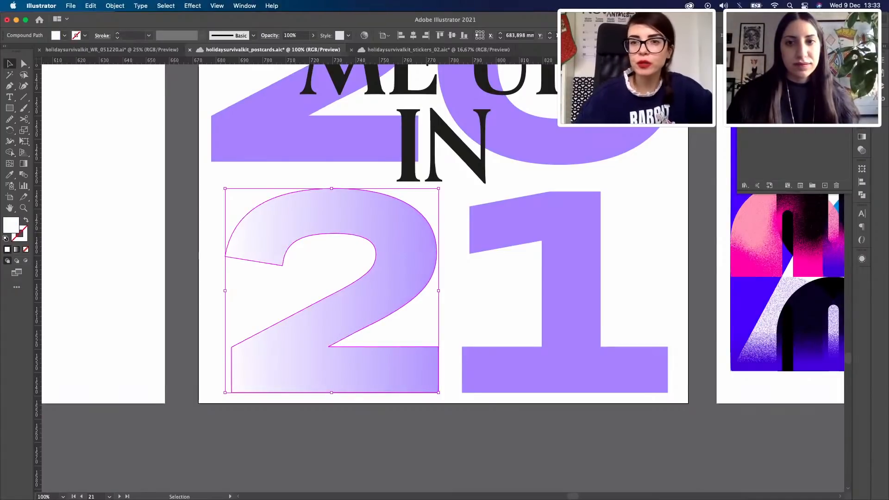
key("super+z")
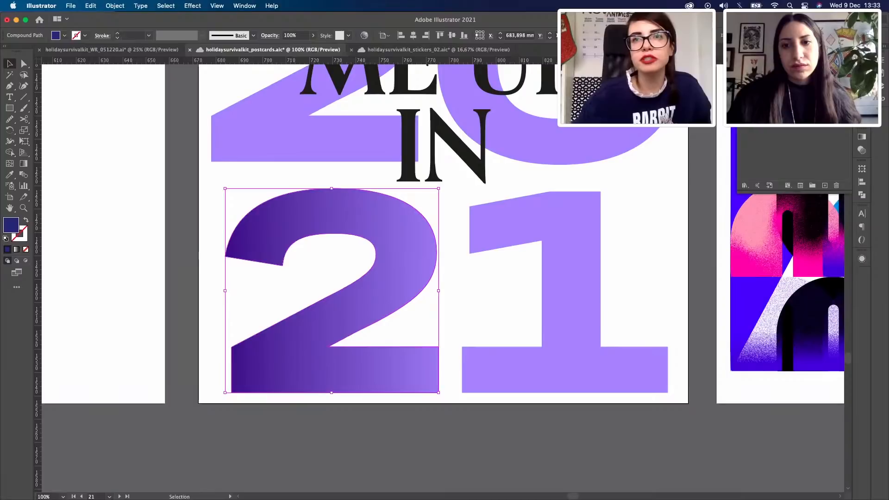
Step: Shift the mask gradient's midpoint slightly towards its black end and rotate it to run diagonally from lower left to upper right
left_click(862, 137)
left_click(792, 134)
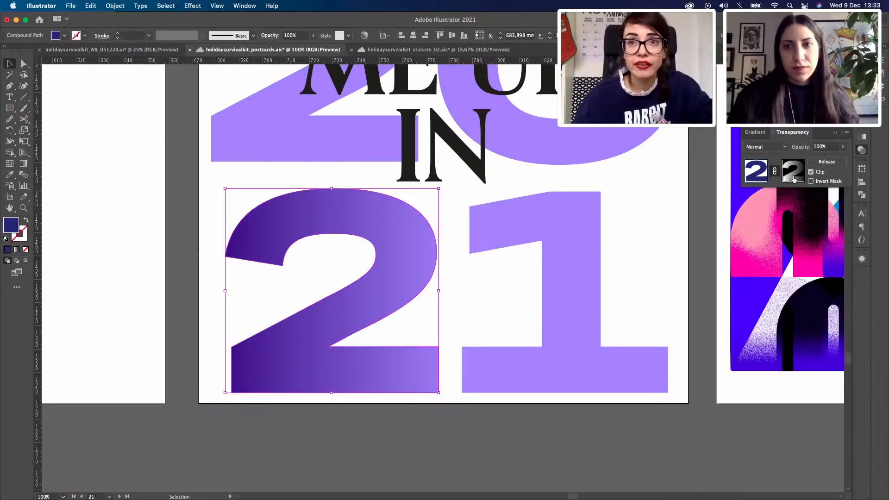
left_click(793, 180)
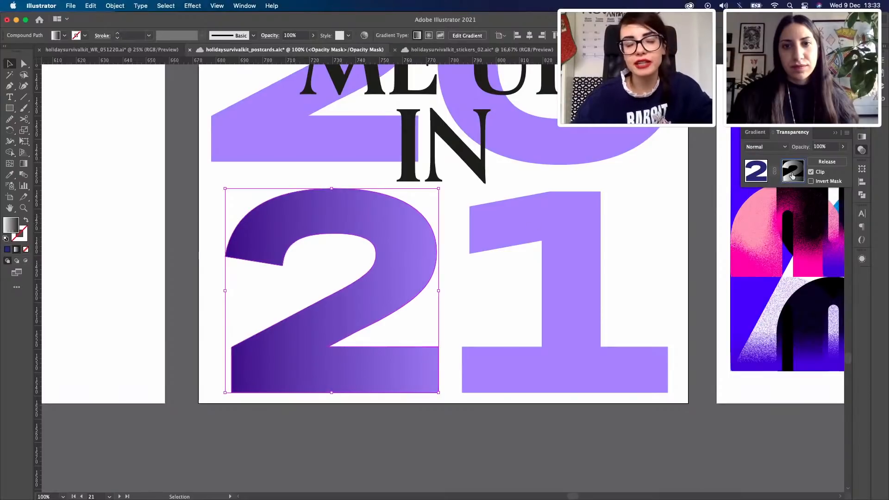
key("g")
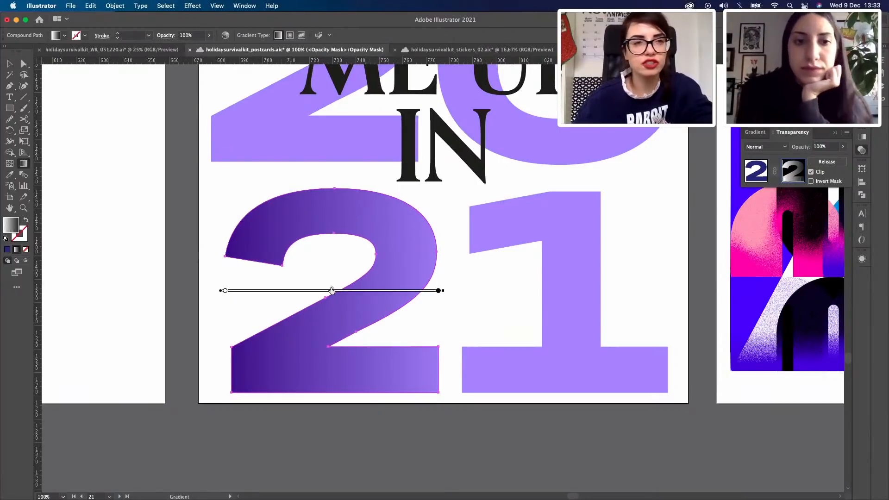
mouse_move(330, 289)
left_mouse_down()
mouse_move(248, 290)
mouse_move(425, 289)
mouse_move(238, 292)
mouse_move(338, 294)
left_mouse_up()
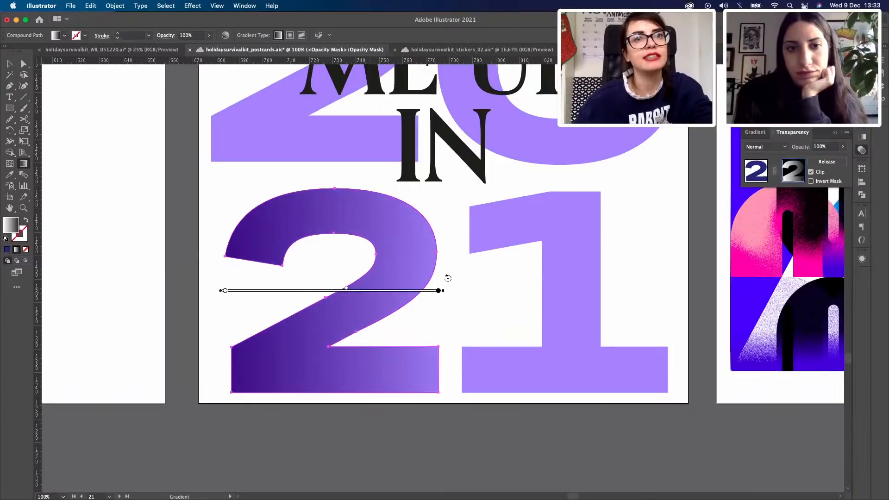
left_click_drag(447, 278, 420, 194)
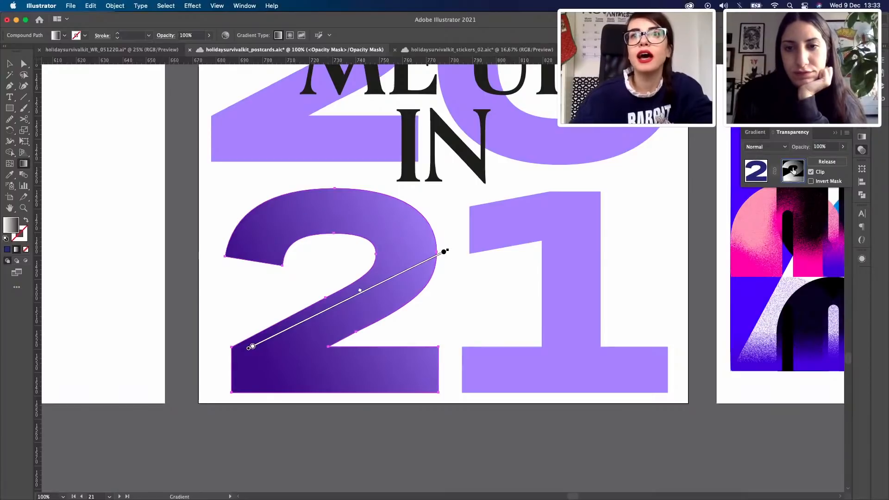
Step: Apply a Texture Grain effect to the 2 inside the opacity mask, fit the preview in view, and raise the intensity to about 73
left_click(752, 174)
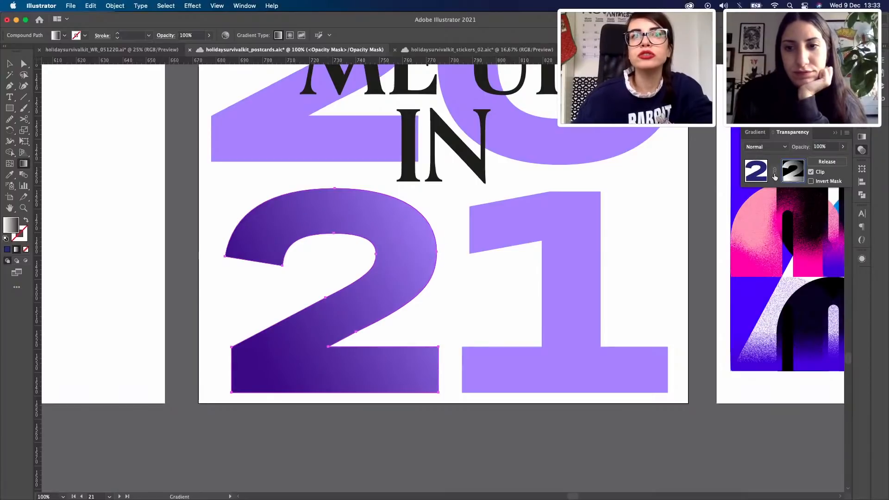
left_click(803, 172)
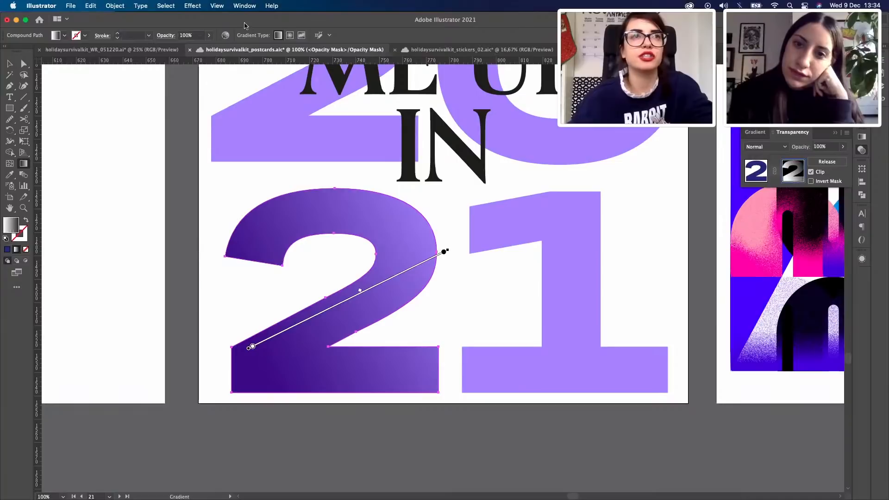
left_click(196, 7)
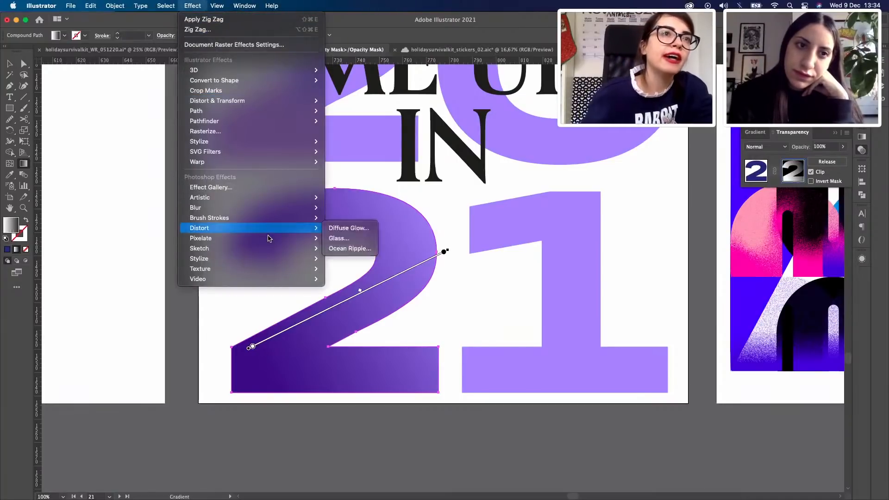
mouse_move(262, 273)
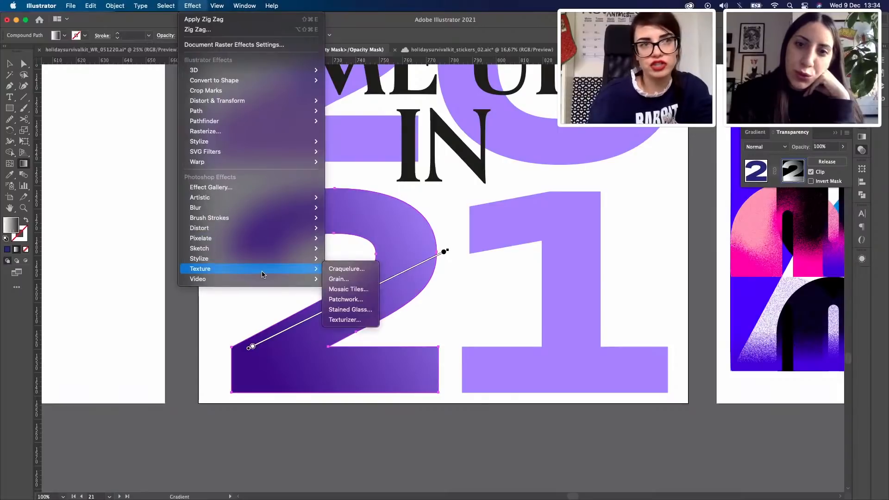
left_click(348, 280)
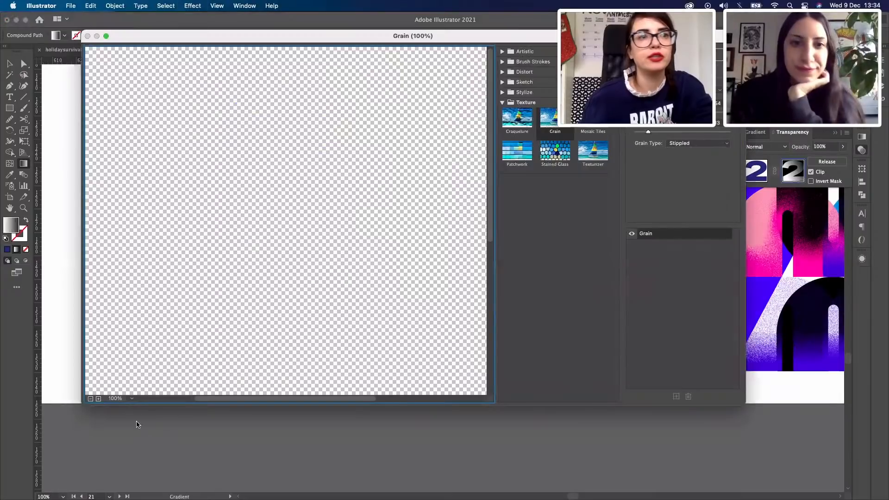
left_click(131, 398)
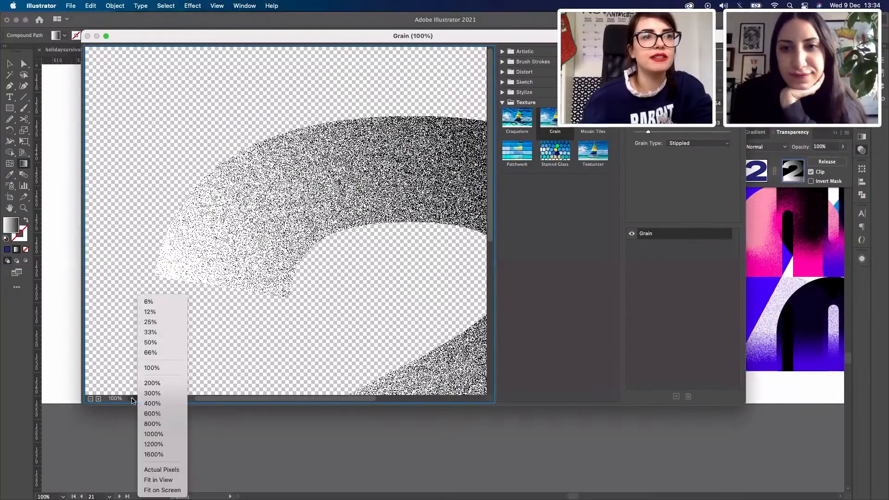
left_click(160, 480)
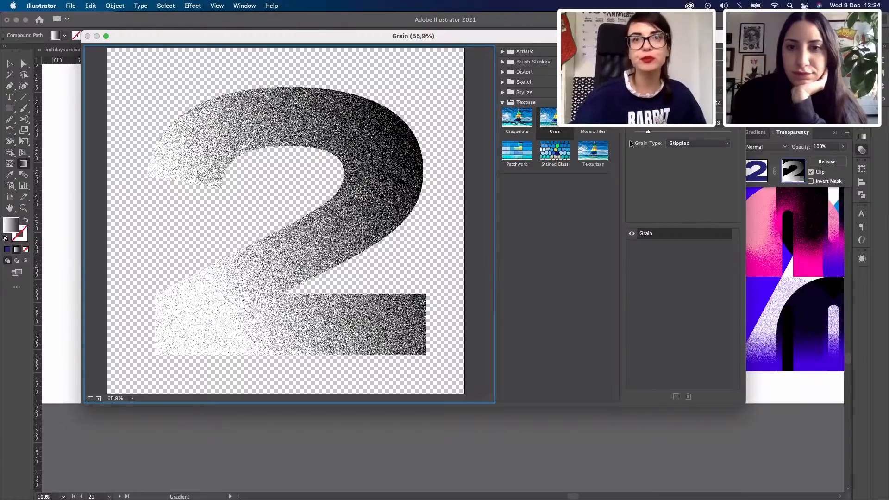
left_click_drag(687, 113, 712, 112)
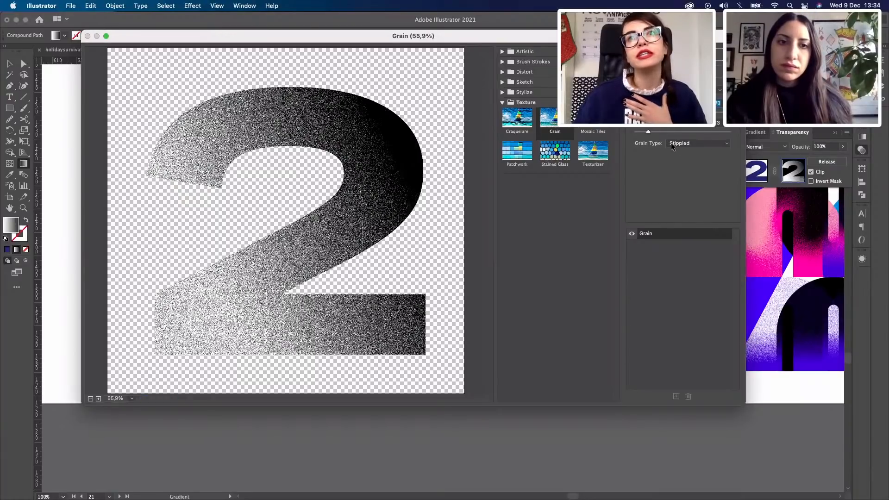
Step: Try the Sprinkles grain type on the mask's 2 and return the grain type to Stippled
left_click(704, 144)
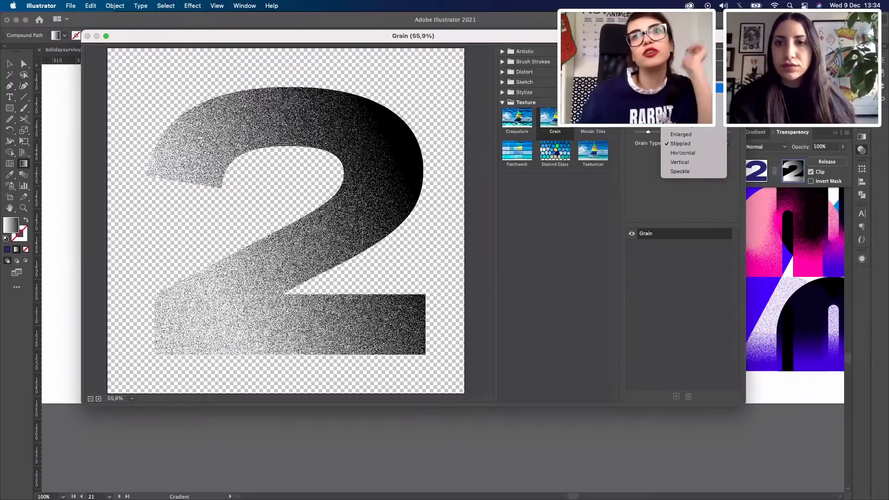
left_click(686, 106)
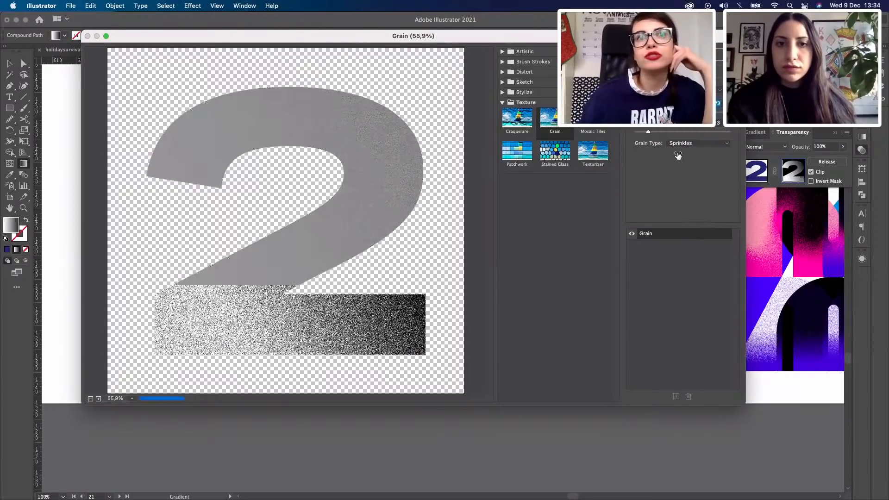
left_click(687, 143)
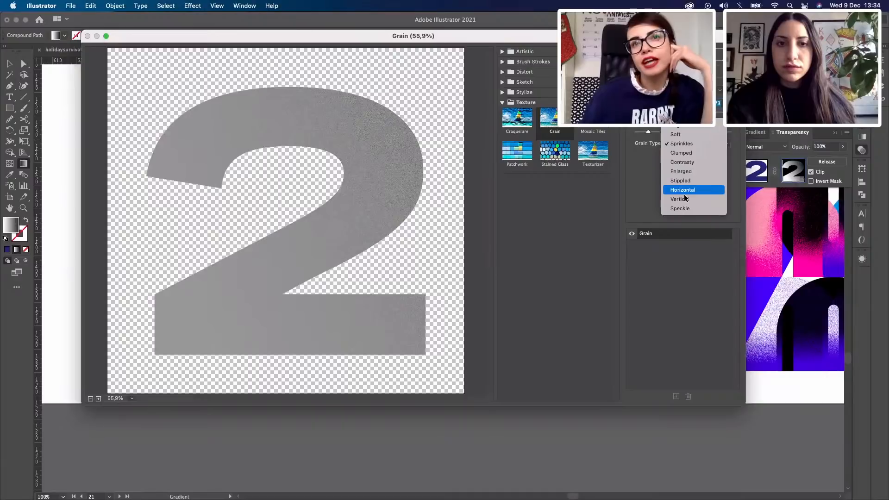
left_click(691, 182)
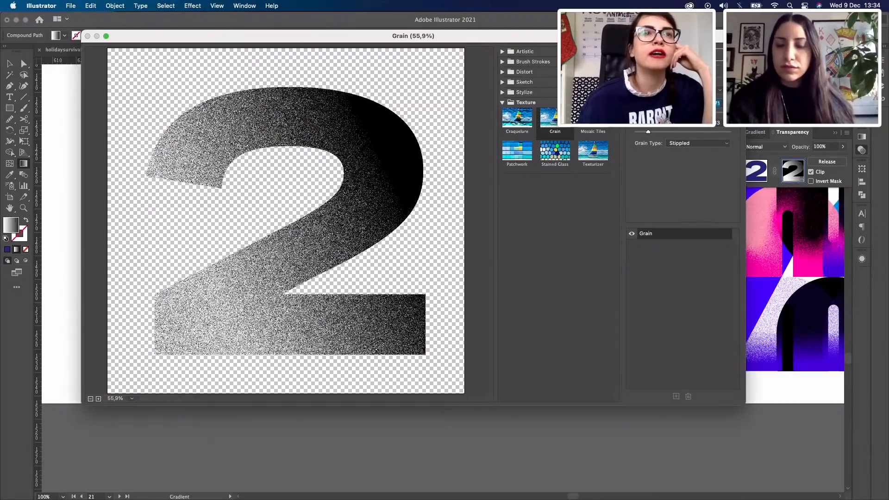
Step: Adjust the intensity and contrast of the Stippled Grain effect on the 2's mask gradient and apply it
left_click_drag(713, 113, 703, 112)
left_click_drag(658, 132, 662, 131)
left_click(662, 132)
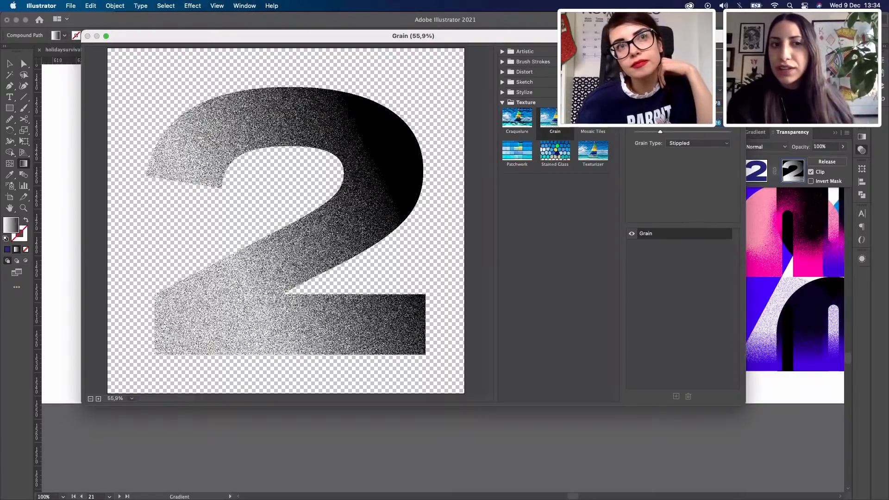
key("Return")
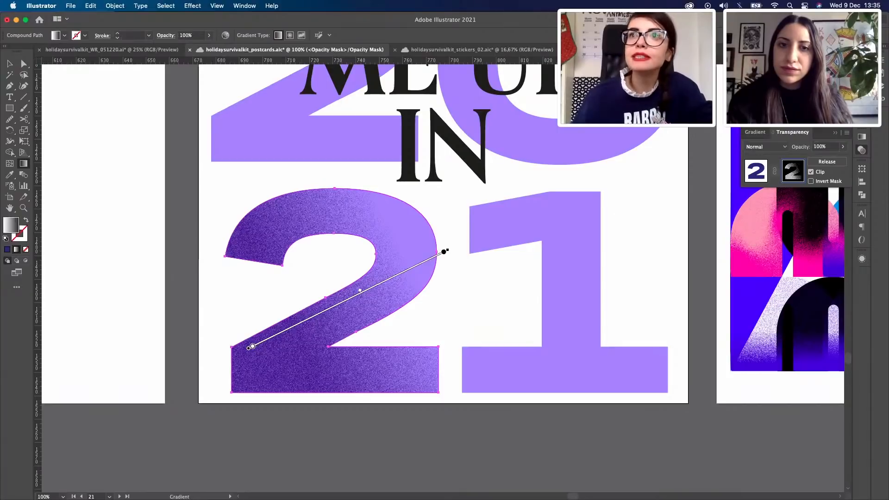
Step: Leave the opacity mask of the 2 and switch back to editing its artwork
left_click(861, 77)
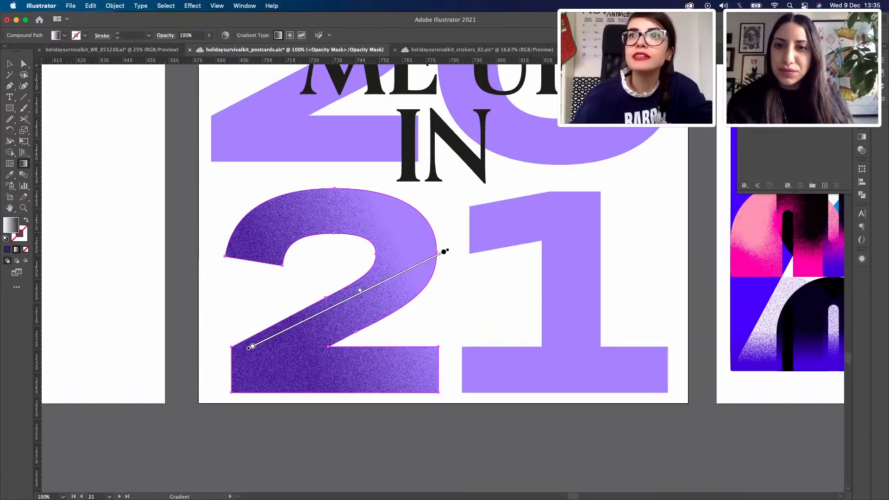
left_click(861, 139)
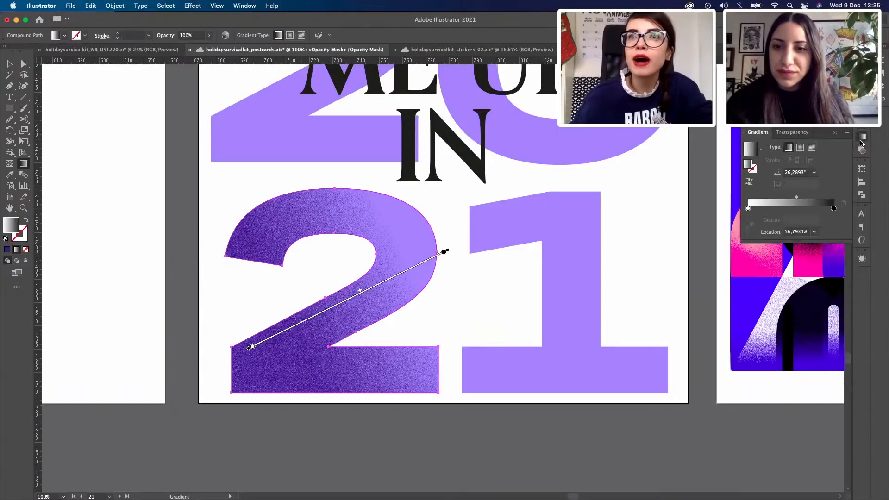
left_click(790, 133)
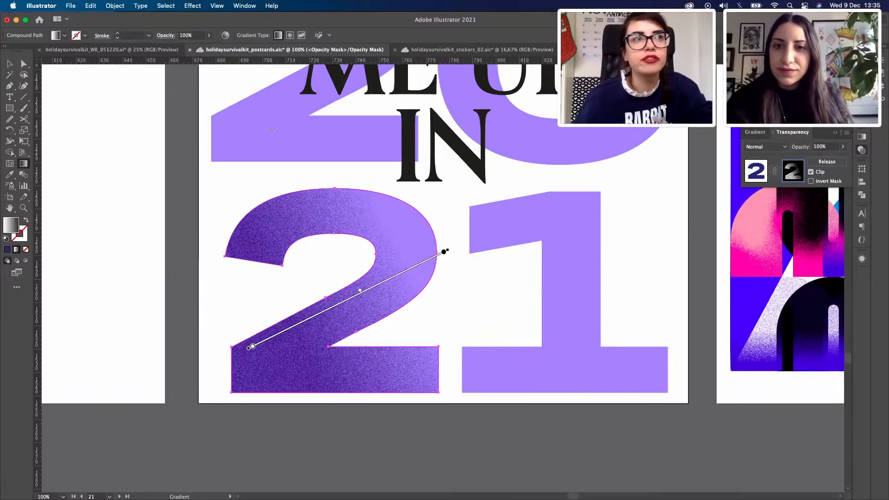
key("v")
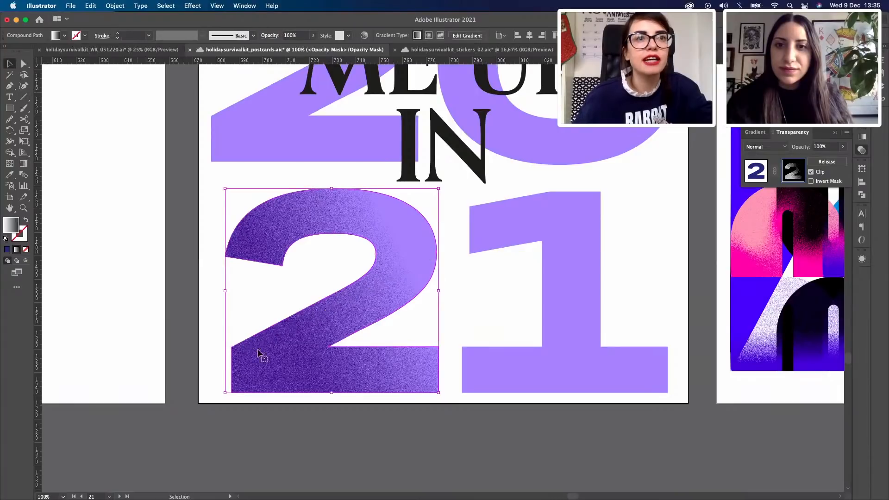
left_click_drag(288, 313, 367, 381)
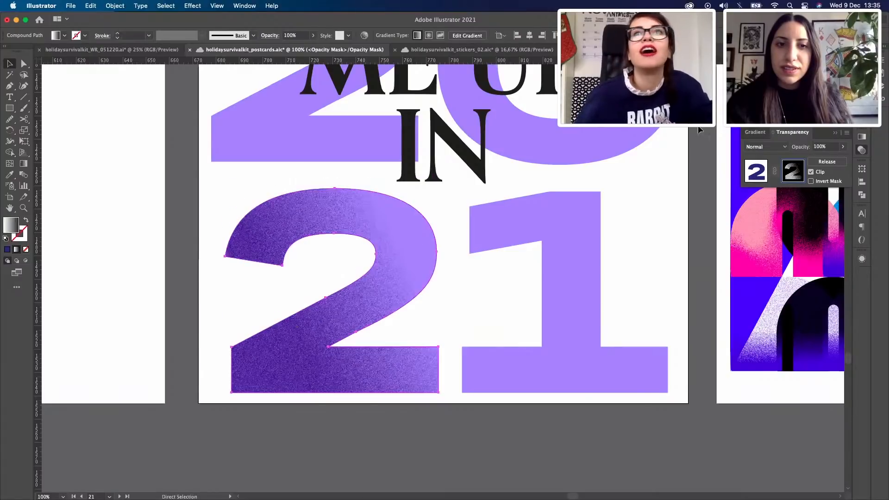
left_click(756, 170)
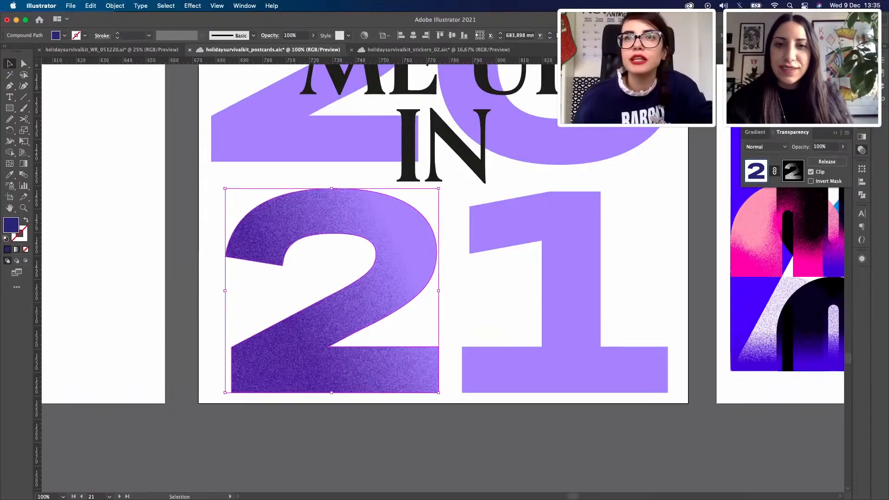
Step: Try several swatches as the fill of the grainy 2 and settle on orange-red
left_click(862, 92)
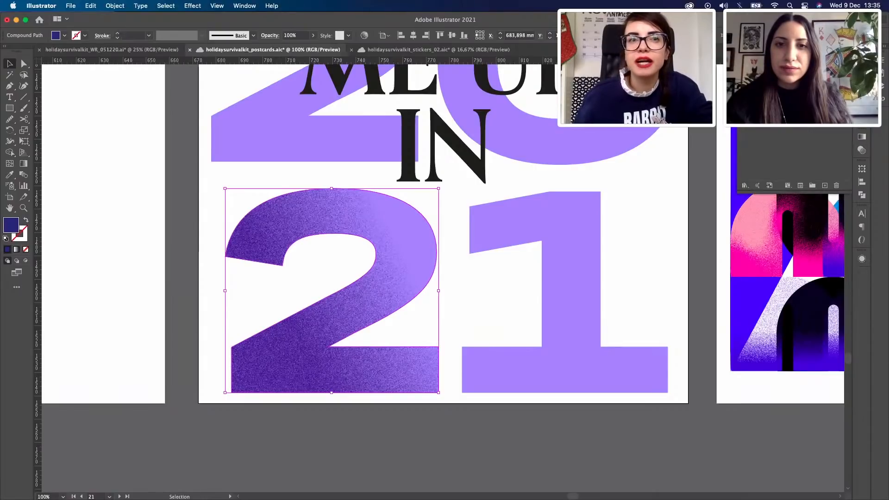
left_click(779, 106)
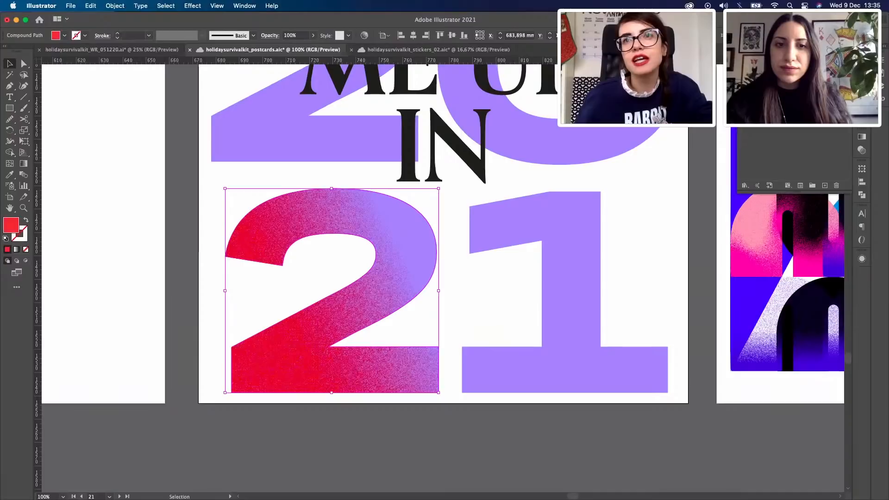
left_click(786, 105)
left_click(793, 105)
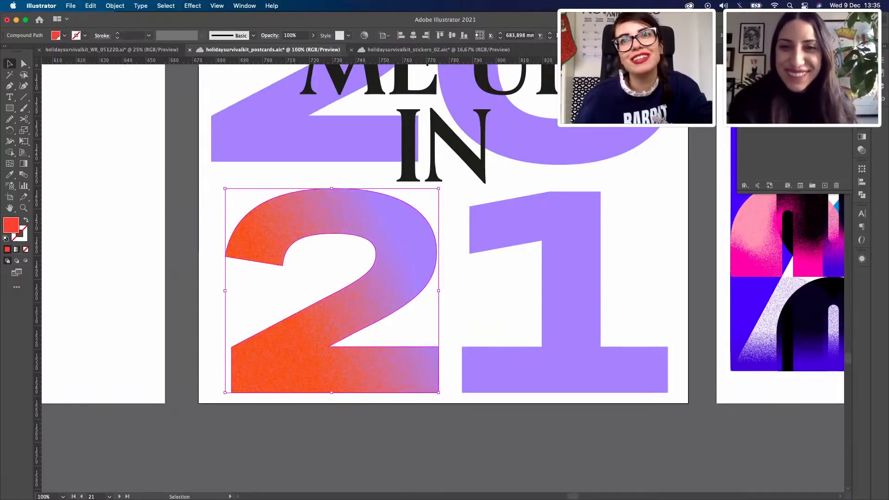
left_click(801, 106)
left_click(808, 105)
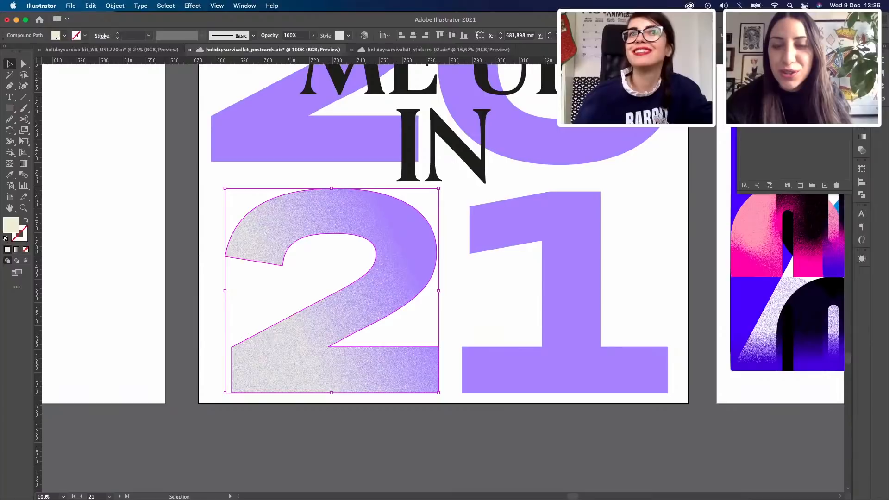
left_click(794, 105)
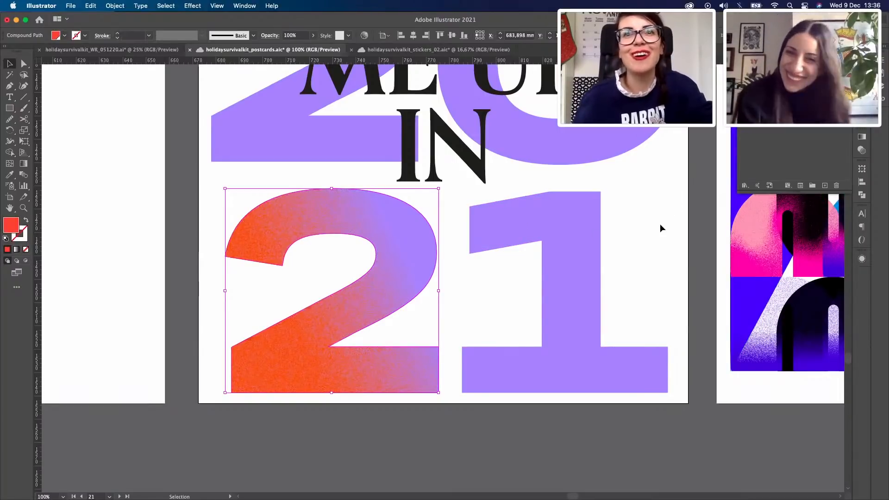
left_click(671, 251)
Step: Examine the opacity mask settings of the recoloured 2
left_click(862, 138)
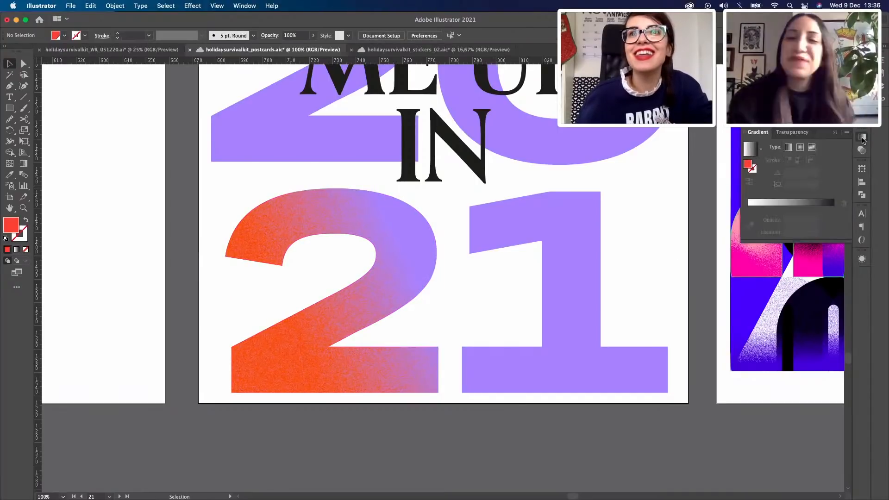
left_click(789, 134)
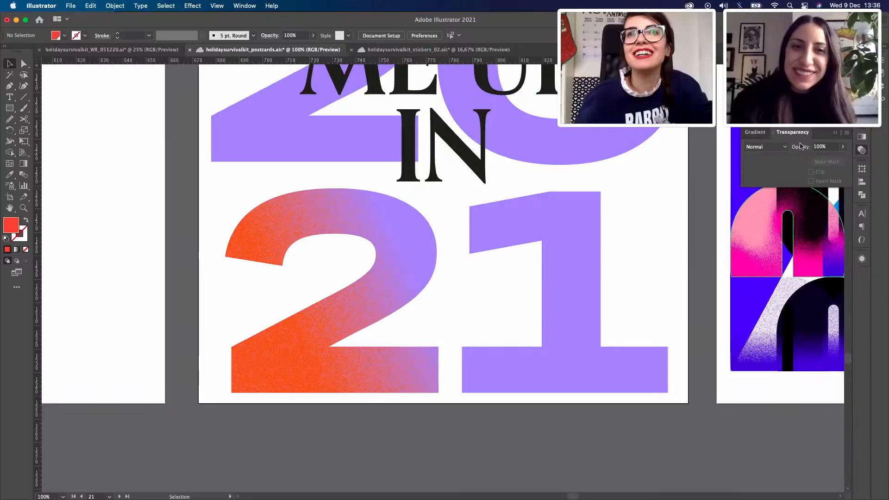
left_click(411, 259)
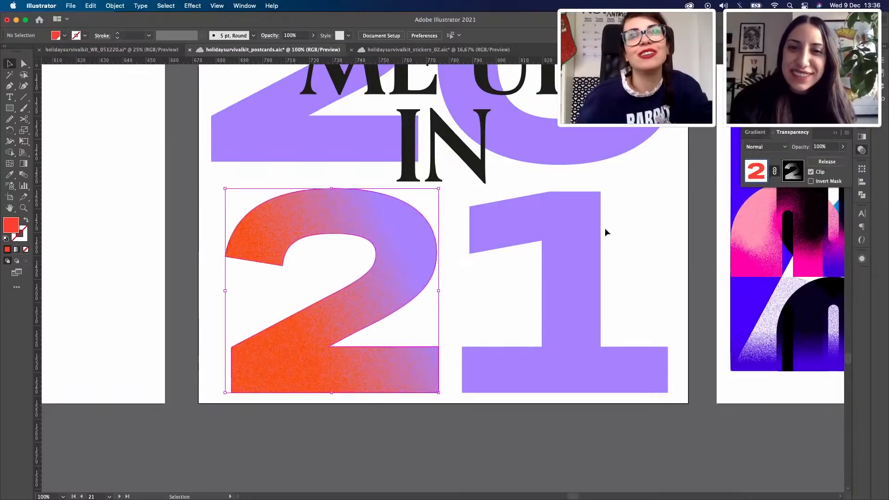
left_click(674, 257)
Step: Move the two pink drip shapes from the neighbouring artboard to the upper left of the WAKE ME UP IN poster and enlarge them
key("z")
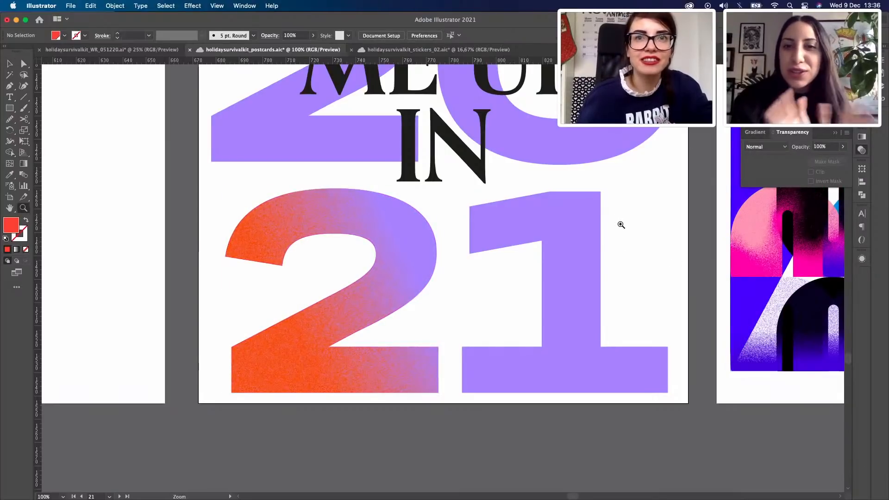
left_click(549, 282, "alt")
left_click_drag(549, 282, 552, 340)
scroll(553, 351, "up", 2)
key("v")
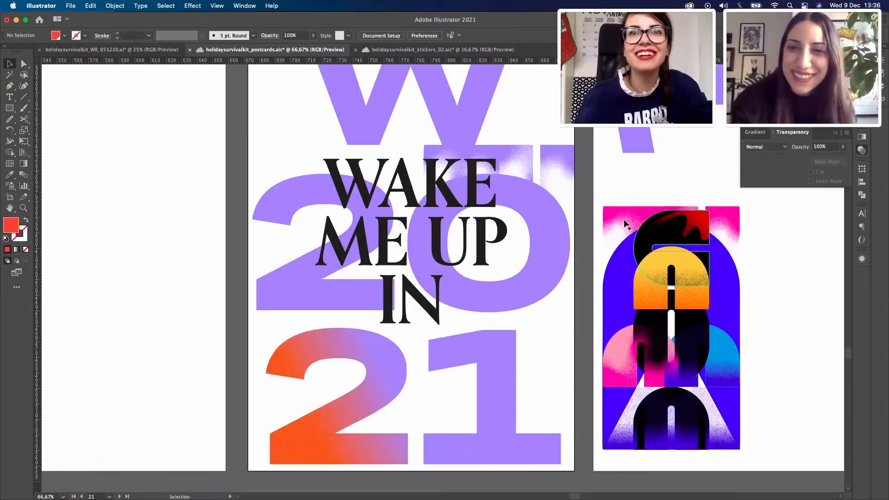
left_click(625, 224)
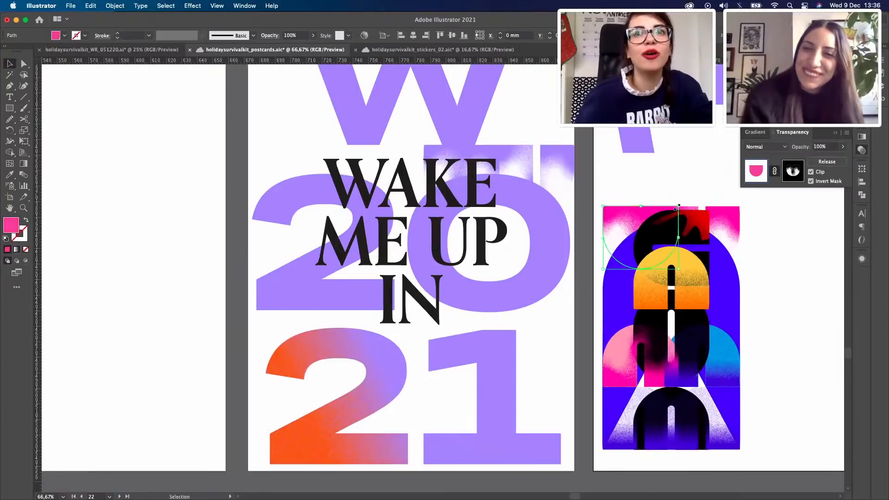
left_click(727, 239, "shift")
left_click_drag(726, 236, 373, 112)
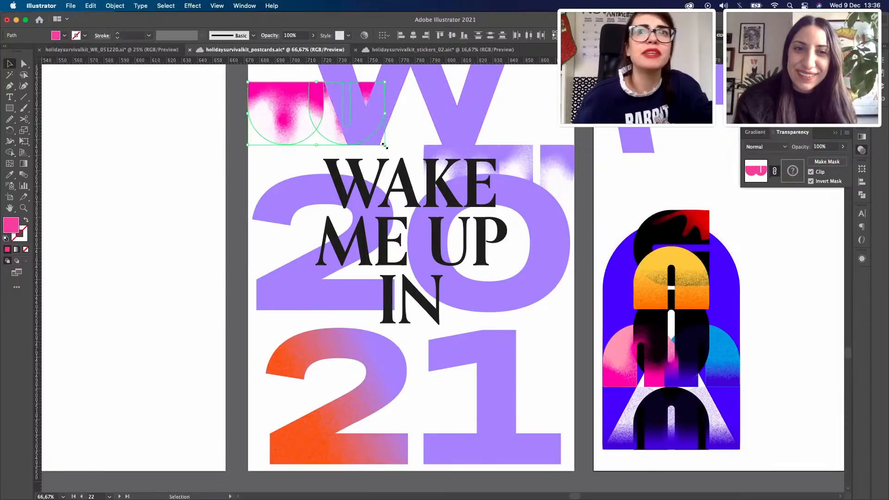
left_click_drag(389, 150, 423, 177)
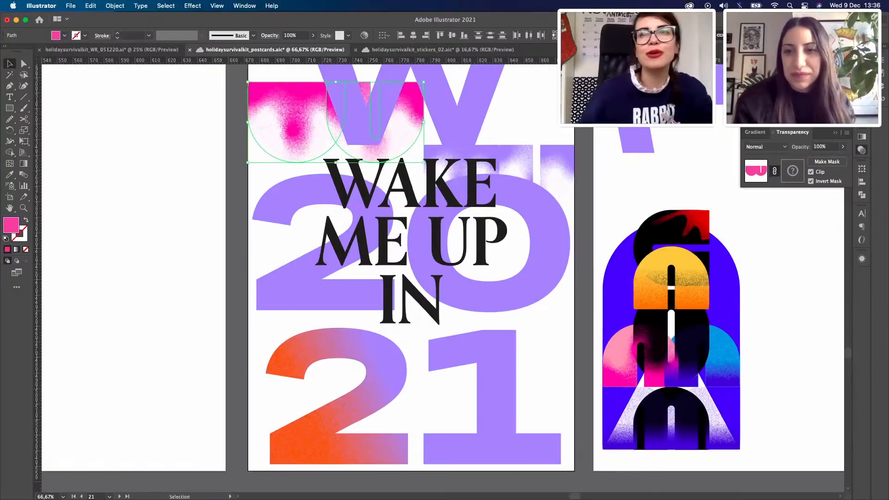
Step: Recolour the two enlarged drip shapes with the lavender swatch
left_click(862, 91)
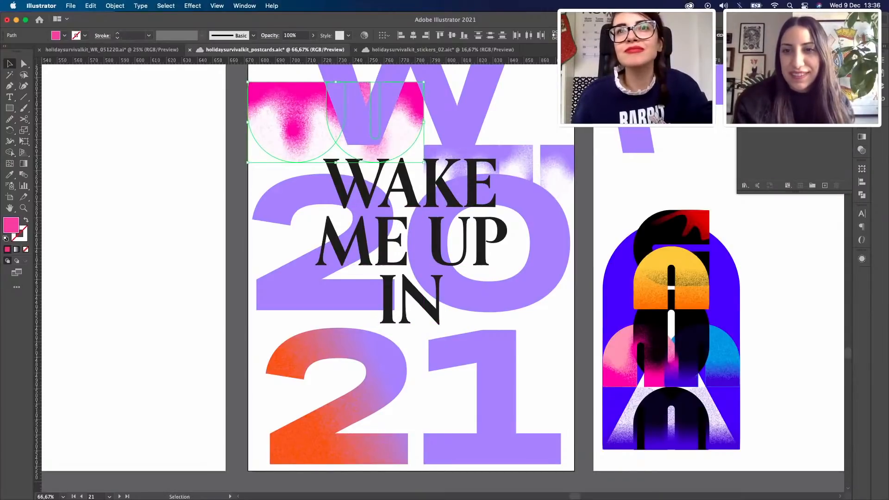
left_click(783, 113)
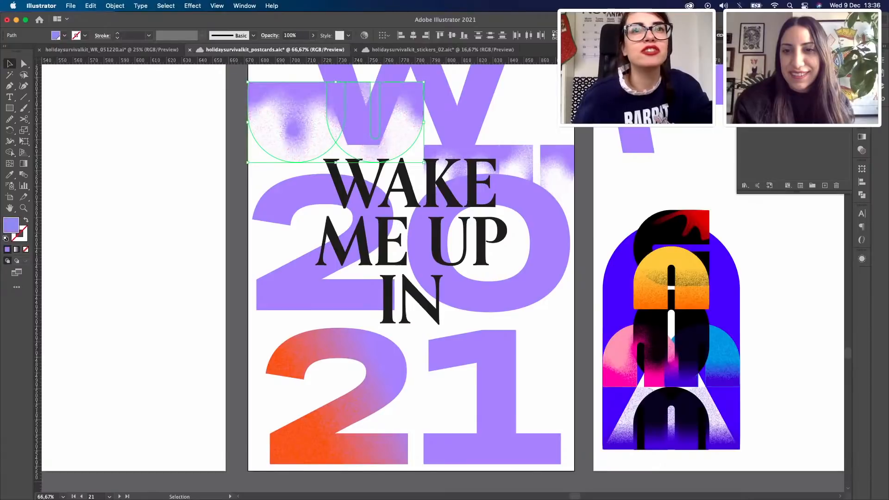
left_click(635, 200)
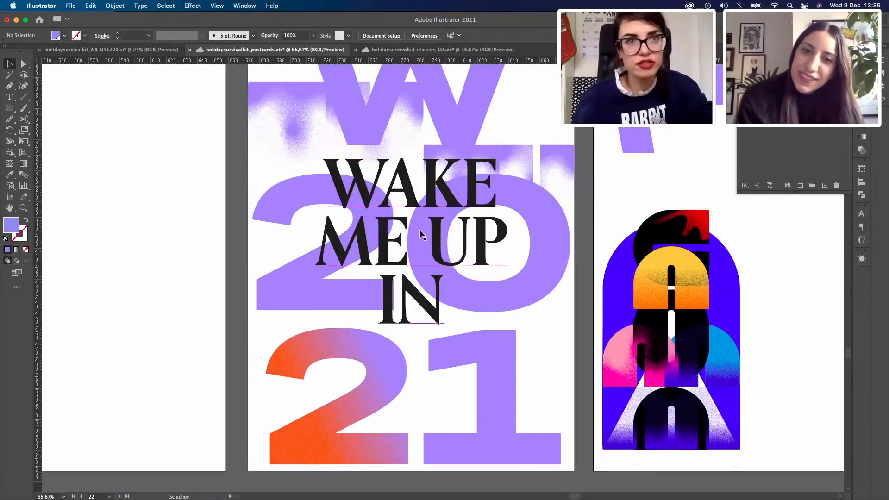
Step: Duplicate the lavender drip shapes straight upward into the poster's top-left corner and the space right of the W
key("z")
left_click(507, 282, "alt")
left_click_drag(507, 282, 507, 310)
key("v")
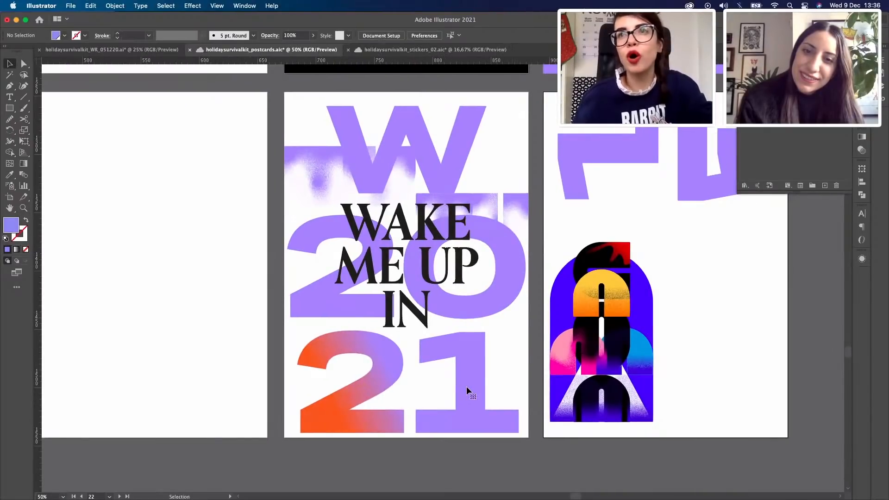
left_click(465, 386)
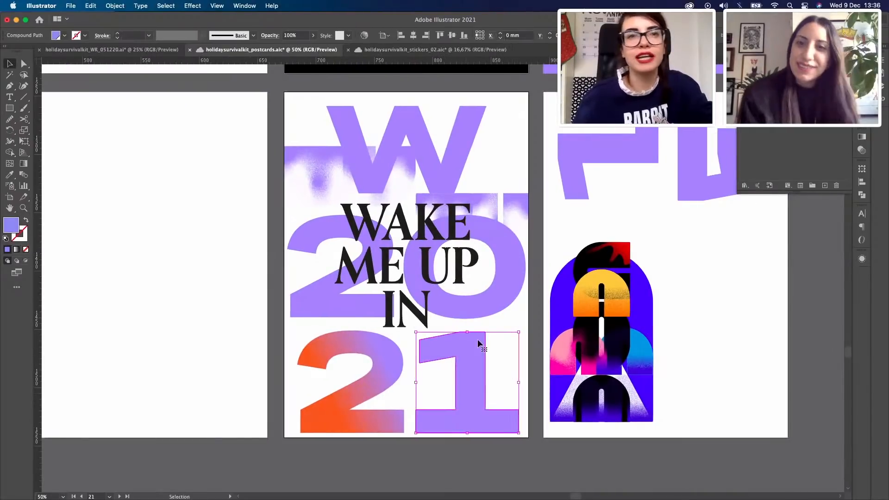
left_click(323, 154)
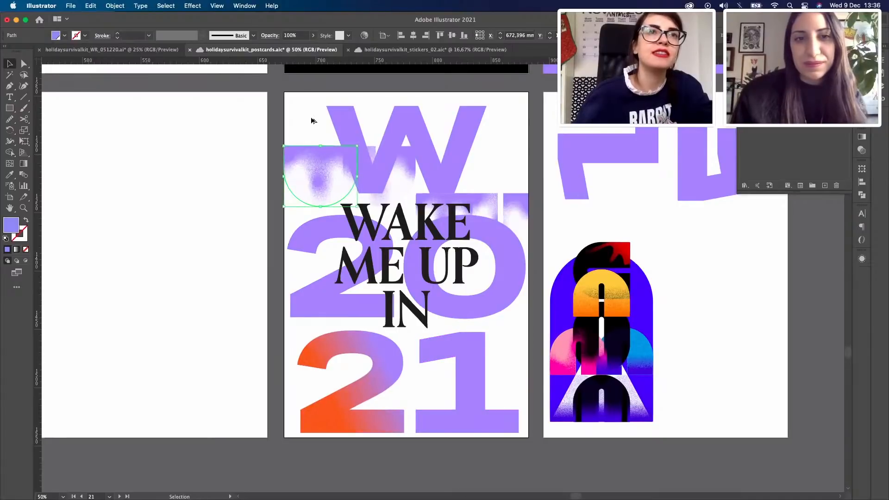
left_click_drag(314, 160, 315, 106)
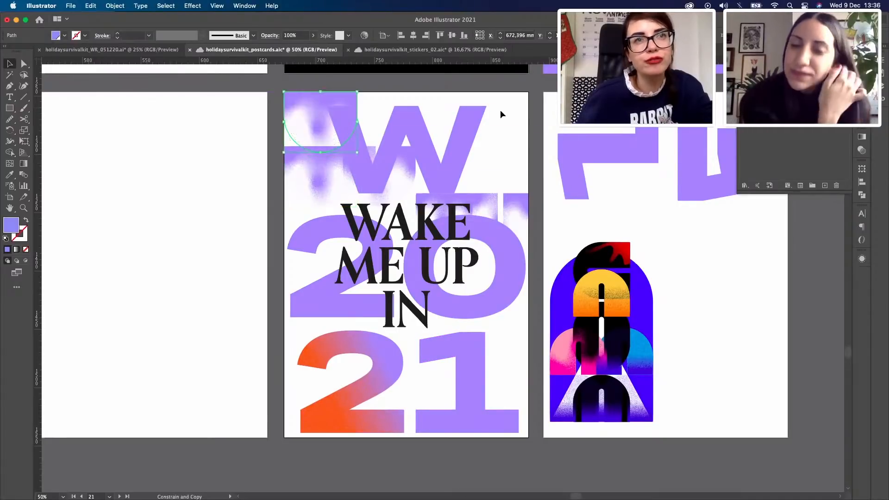
left_click(521, 139)
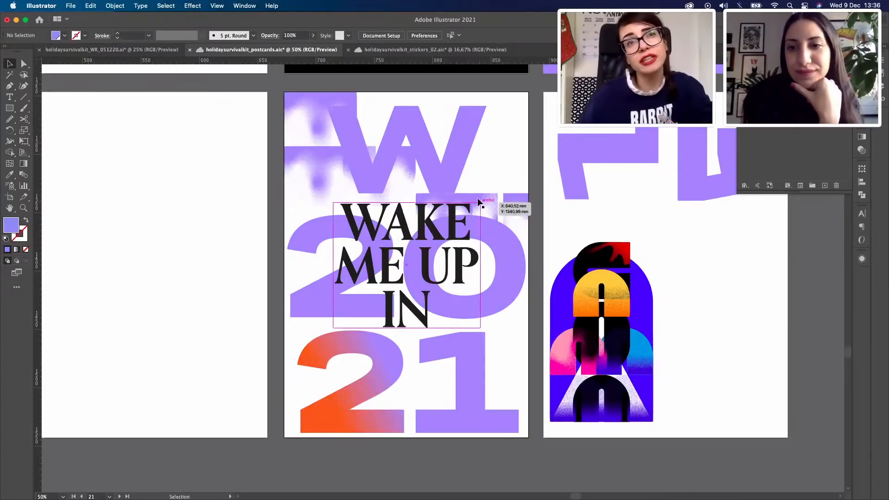
left_click_drag(509, 192, 504, 115)
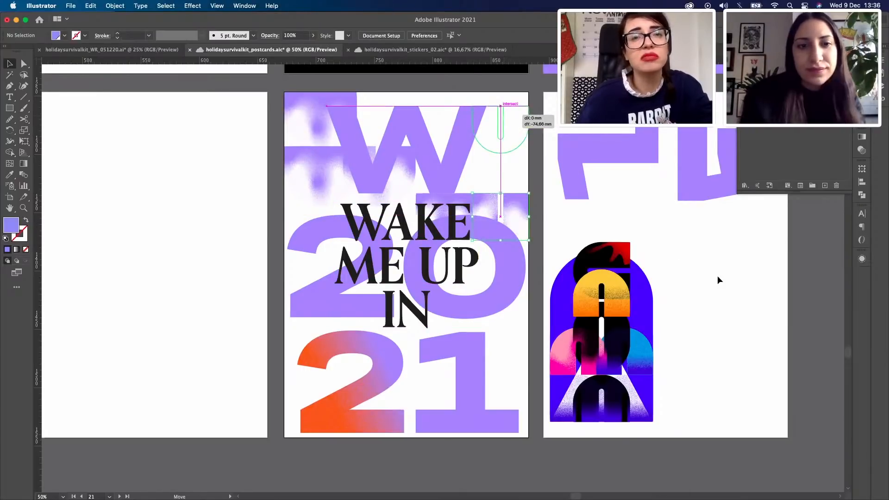
left_click(716, 279)
Step: Place the pair of blue grainy arches in the poster's bottom-left corner and transfer them from the inspiration layer to the poster artwork's layer
left_click(583, 350)
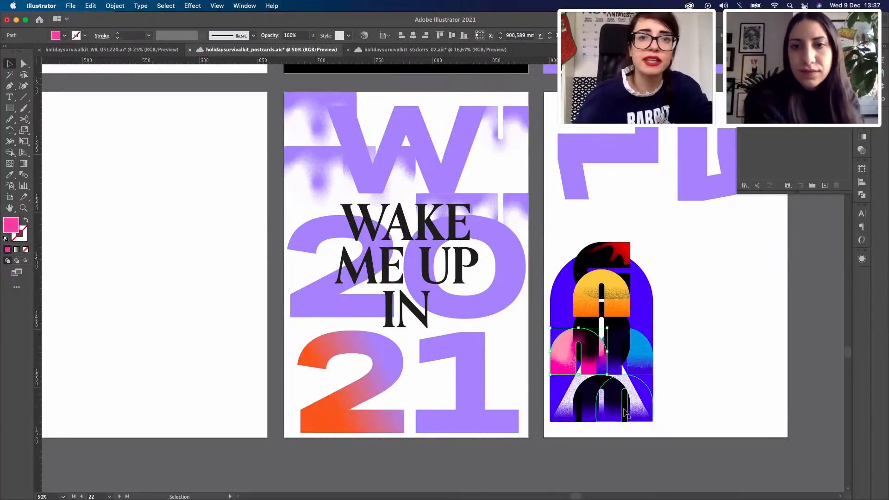
left_click(575, 414)
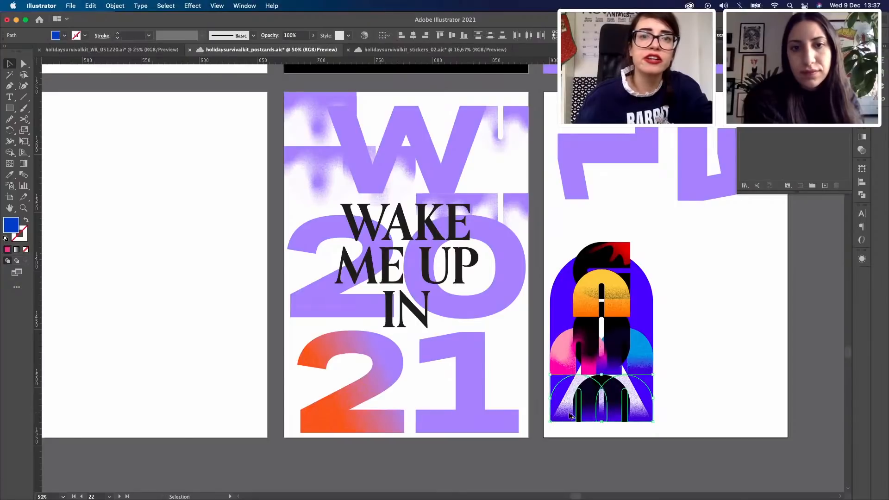
left_click_drag(571, 416, 306, 433)
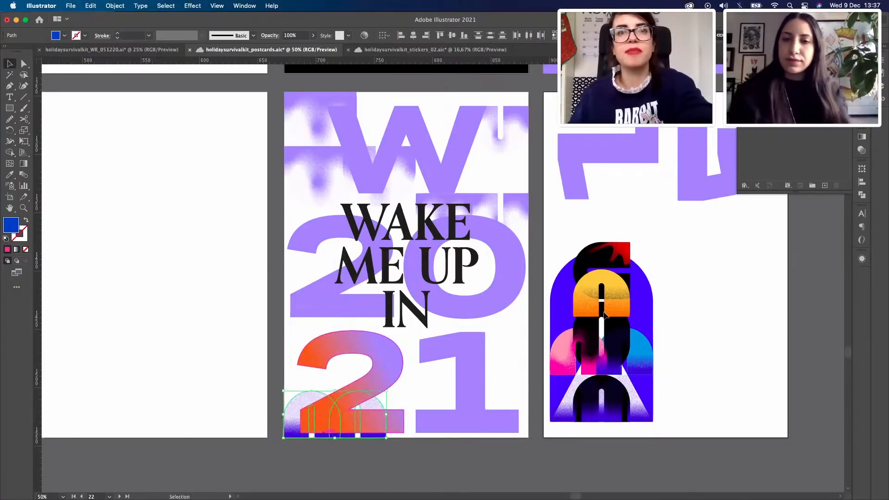
left_click(882, 86)
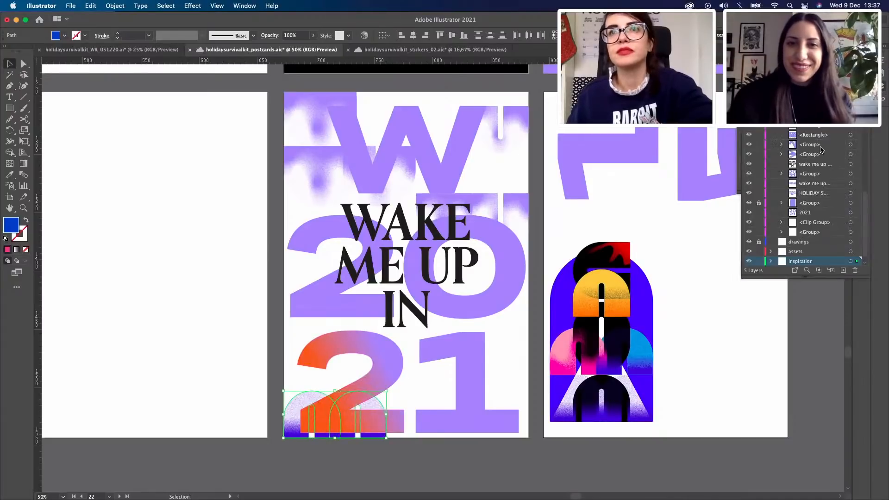
left_click_drag(858, 236, 857, 233)
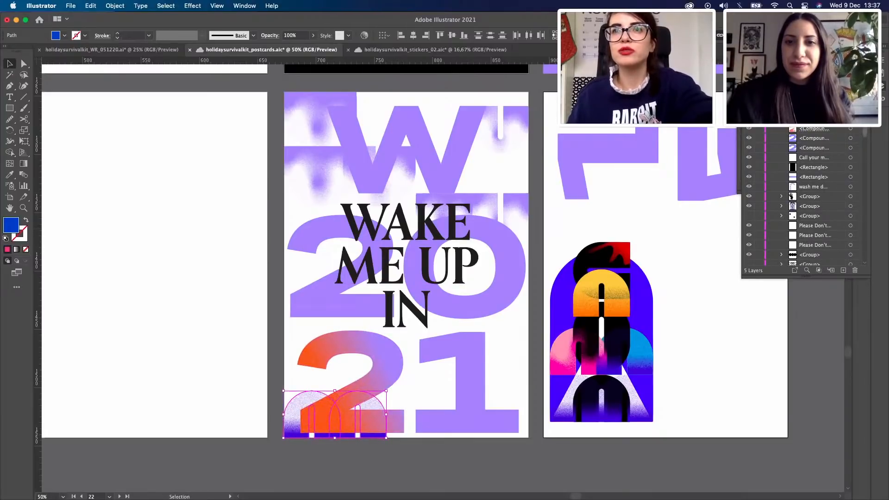
Step: Select the grainy arch group on the WAKE ME UP IN poster and examine its place in the layer stack
scroll(829, 222, "down", 5)
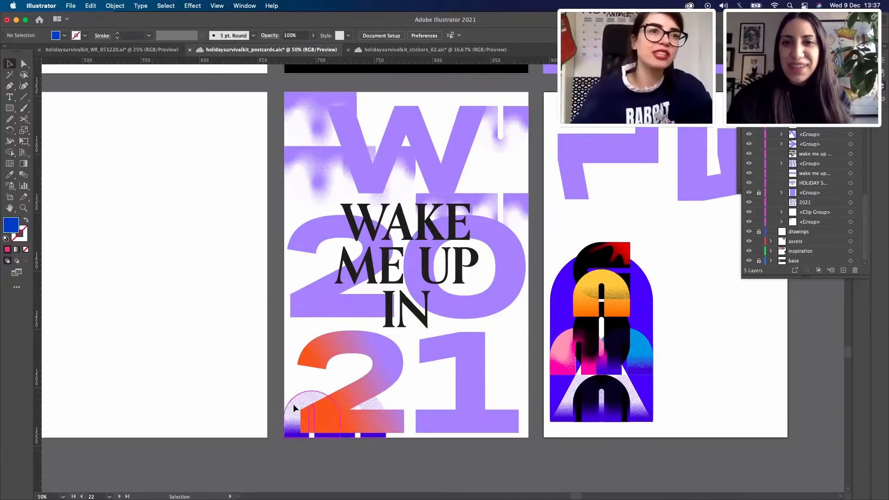
left_click(294, 406)
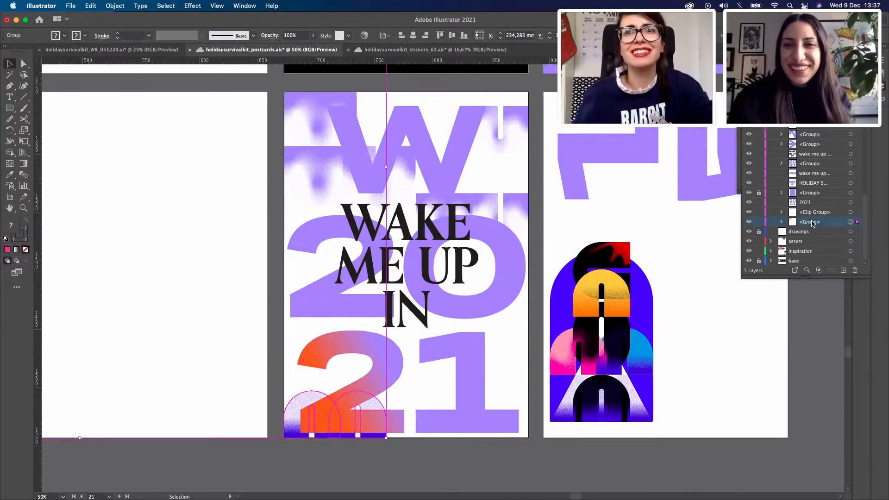
scroll(806, 199, "up", 1)
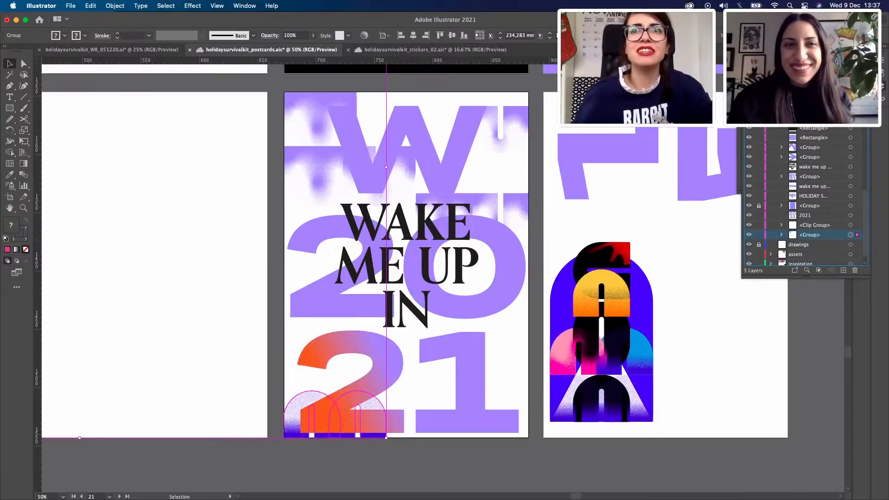
scroll(806, 199, "up", 6)
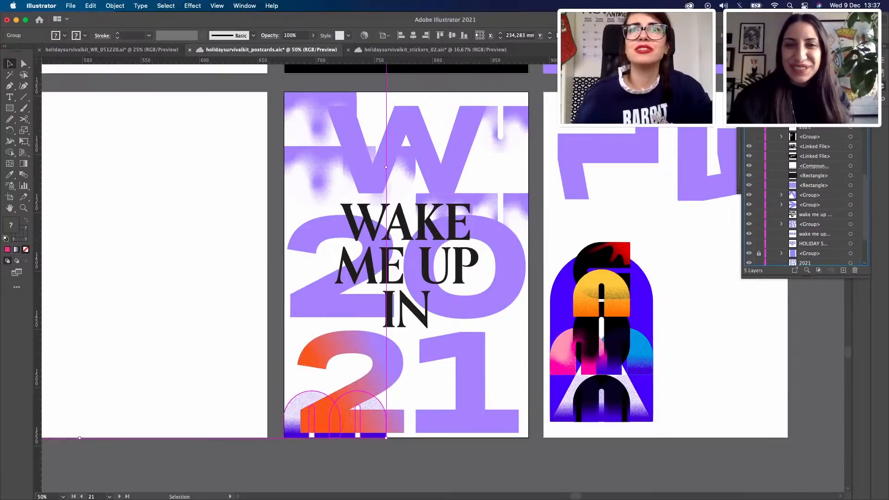
scroll(806, 199, "up", 2)
scroll(806, 199, "up", 1)
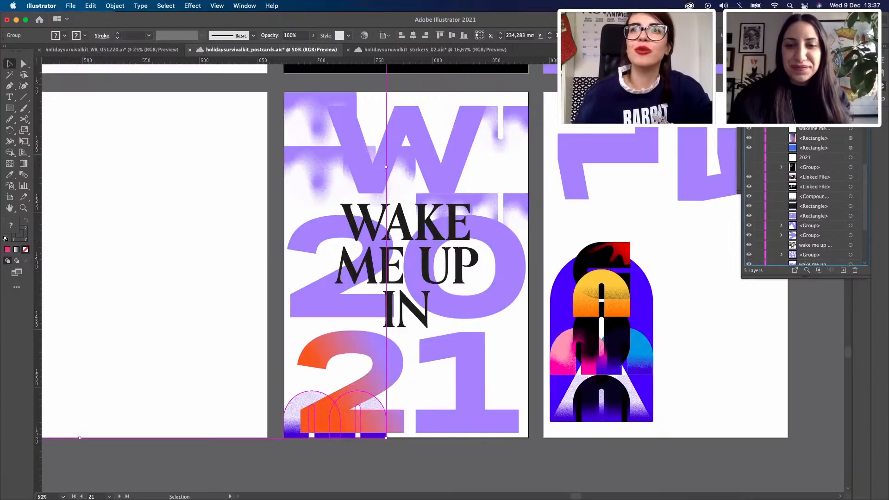
scroll(805, 199, "up", 1)
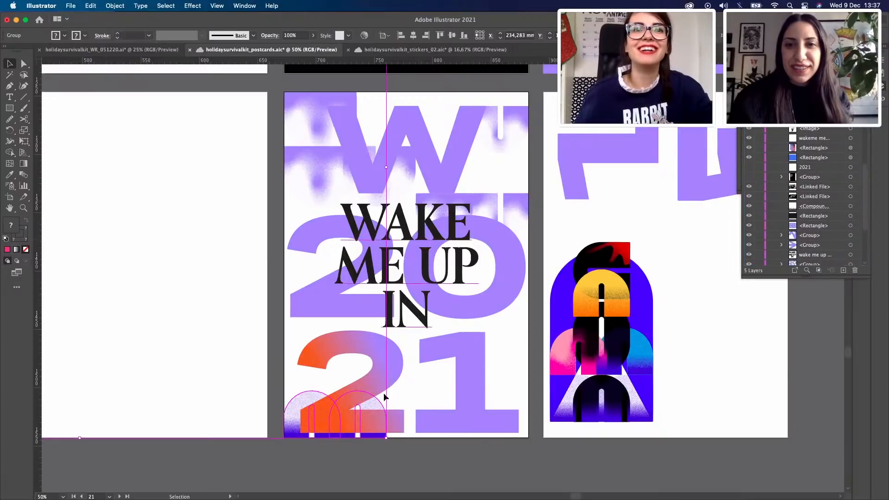
Step: Try deleting the stacked gradient pieces of the numeral 2 in the poster's lower row
left_click(394, 366)
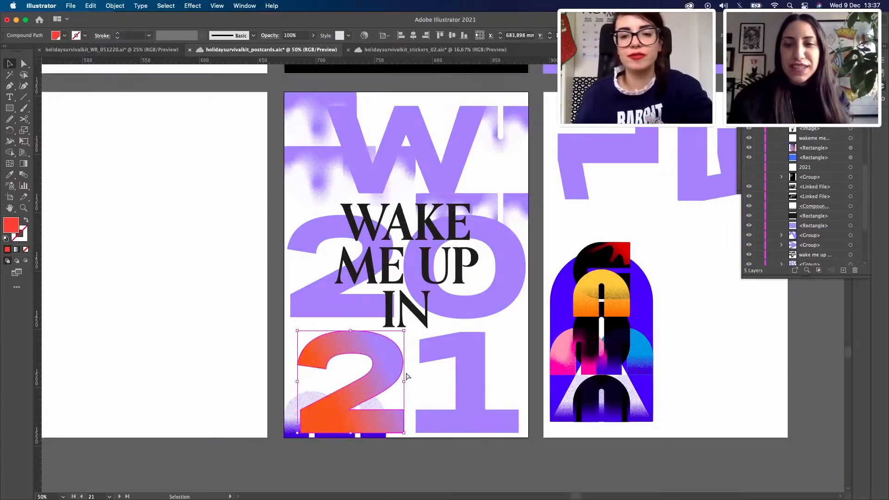
key("Delete")
left_click(406, 374)
key("Delete")
left_click(405, 374)
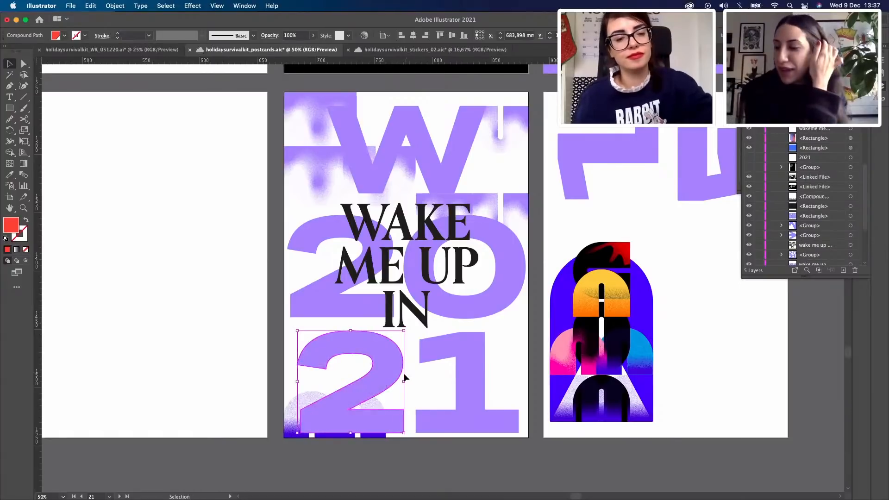
key("super+z")
key("super+z")
left_click(413, 346)
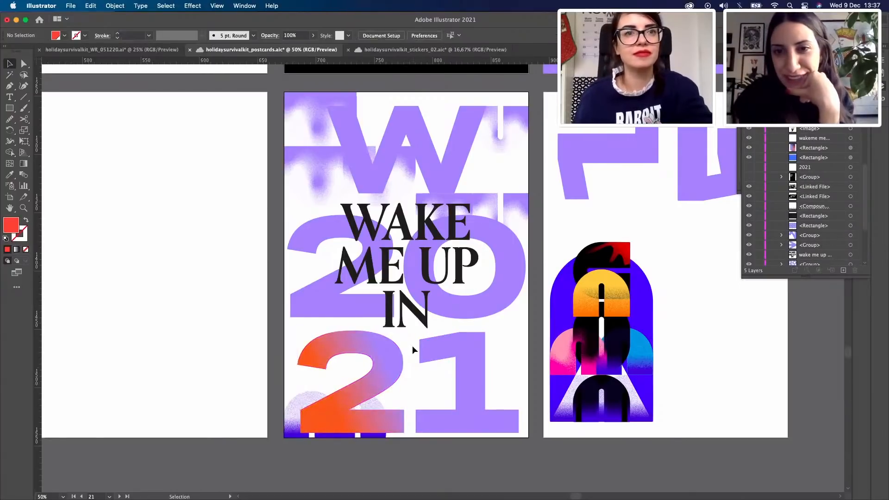
Step: Send the gradient numeral 2 behind the grainy blue arches on the poster
left_click(387, 360)
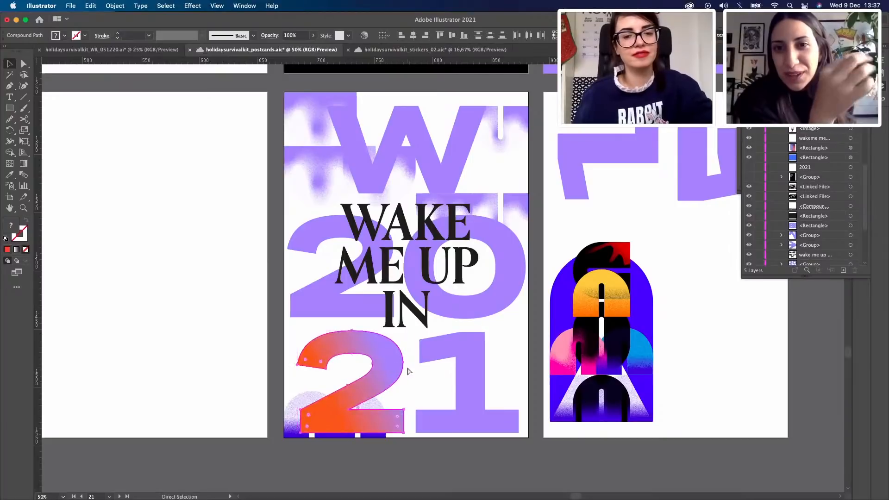
key("super+shift+[")
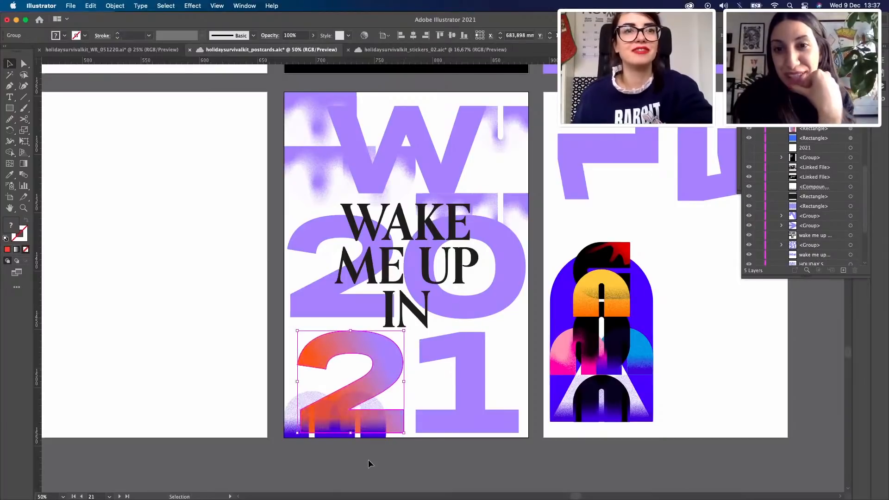
left_click(376, 446)
Step: Try moving the pair of arches down and to the right, past the poster's bottom edge
left_click(376, 431)
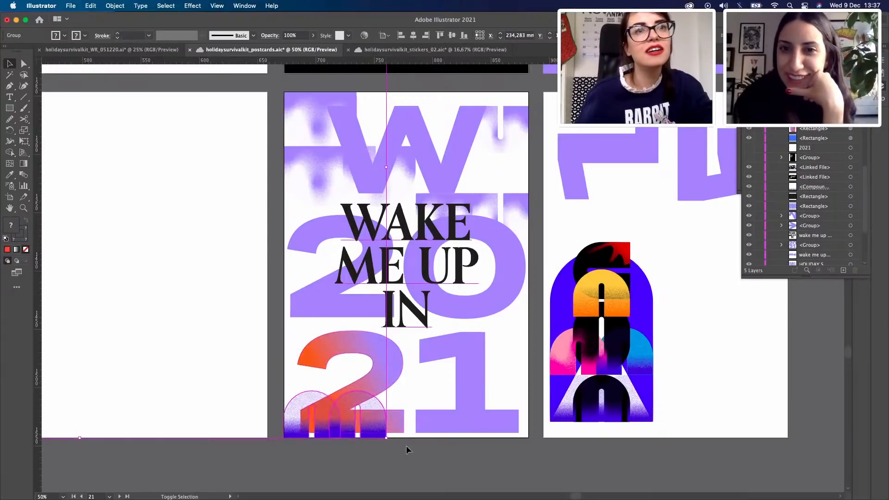
left_click(363, 439)
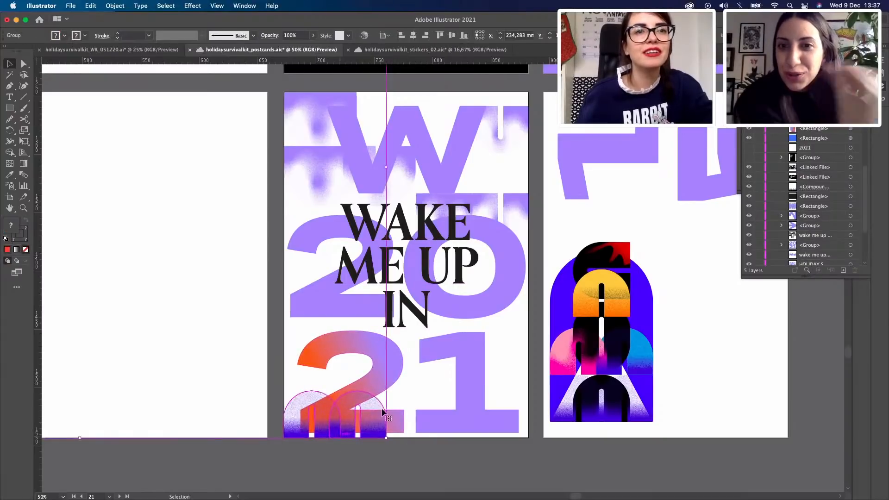
left_click(384, 361)
left_click_drag(386, 438, 431, 477)
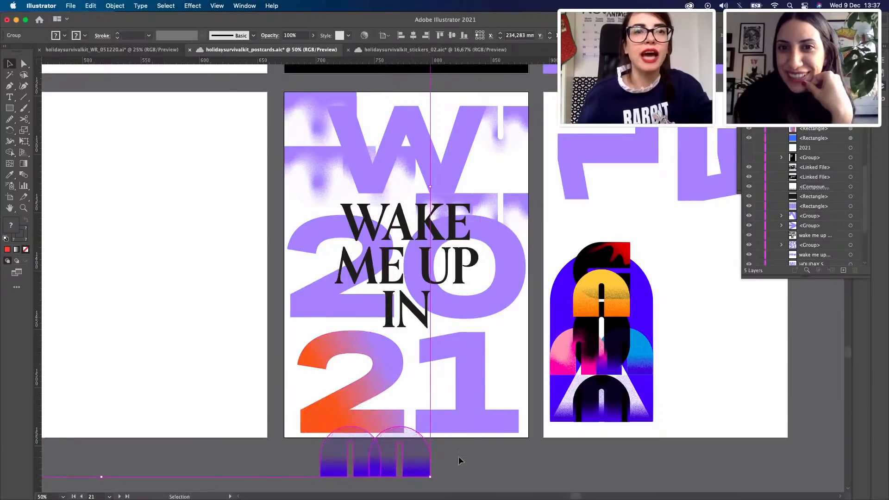
key("cmd+z")
left_click(450, 443)
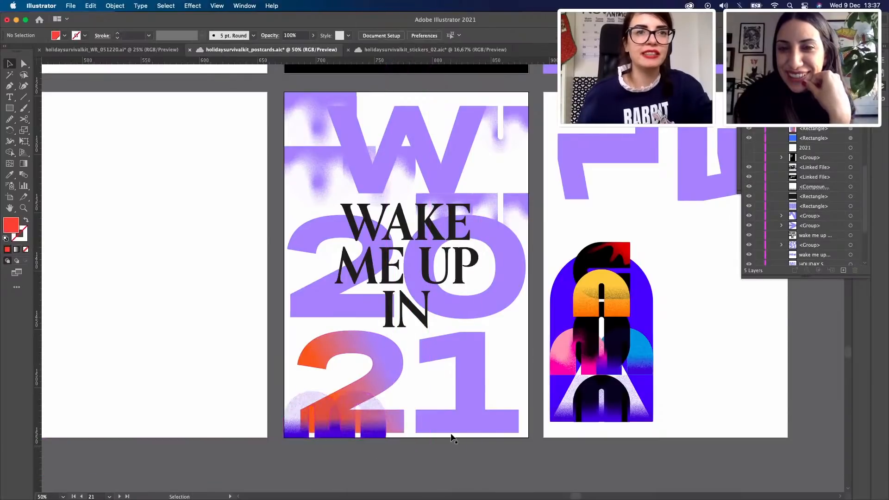
left_click(373, 435)
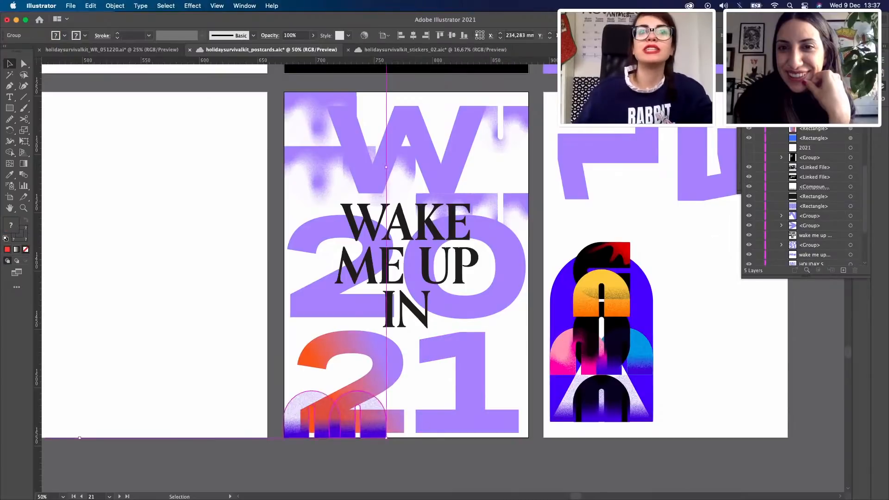
left_click(727, 349)
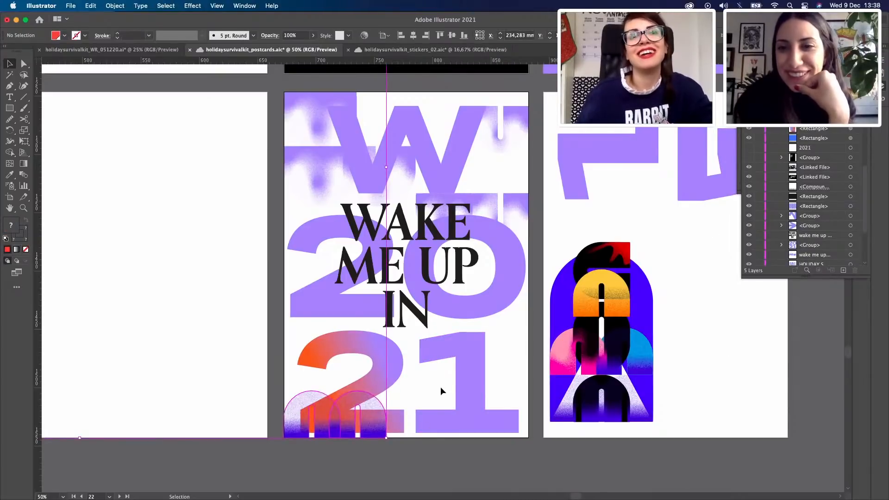
Step: Delete the stack of coloured arch artwork from the artboard beside the WAKE ME UP IN poster
key("z")
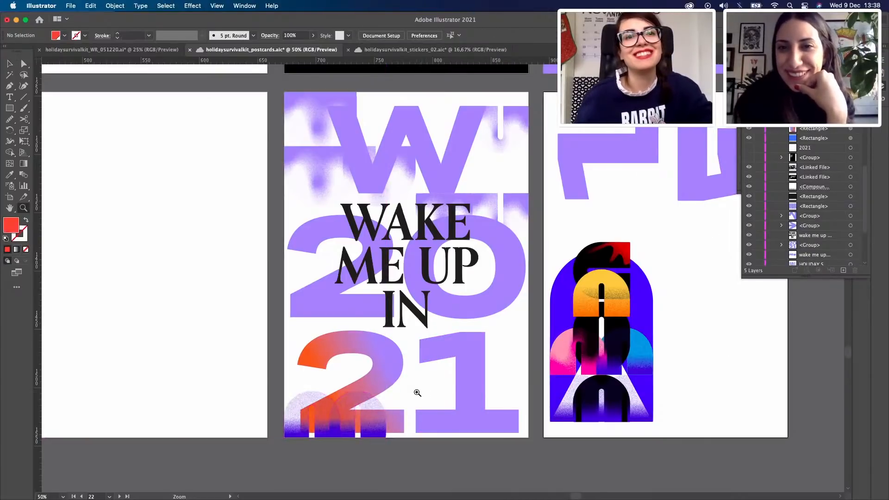
left_click(432, 209, "alt")
left_click(482, 303, "alt")
scroll(602, 329, "up", 2)
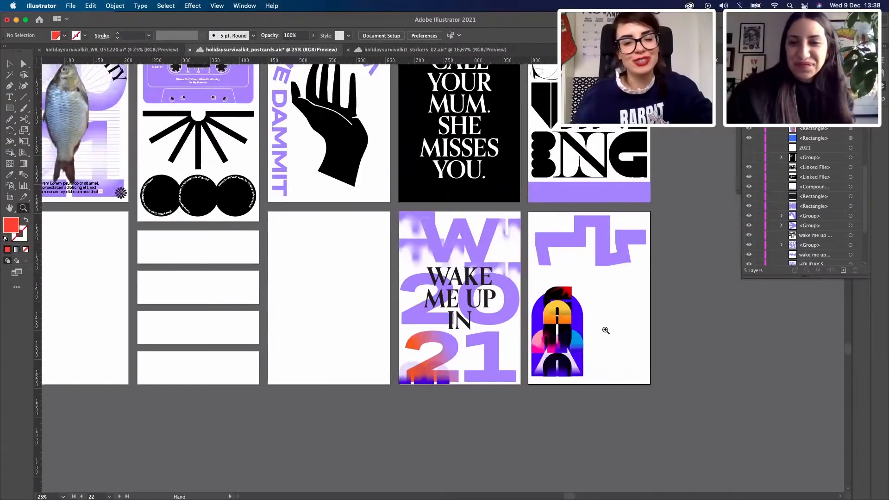
key("v")
left_click(568, 317)
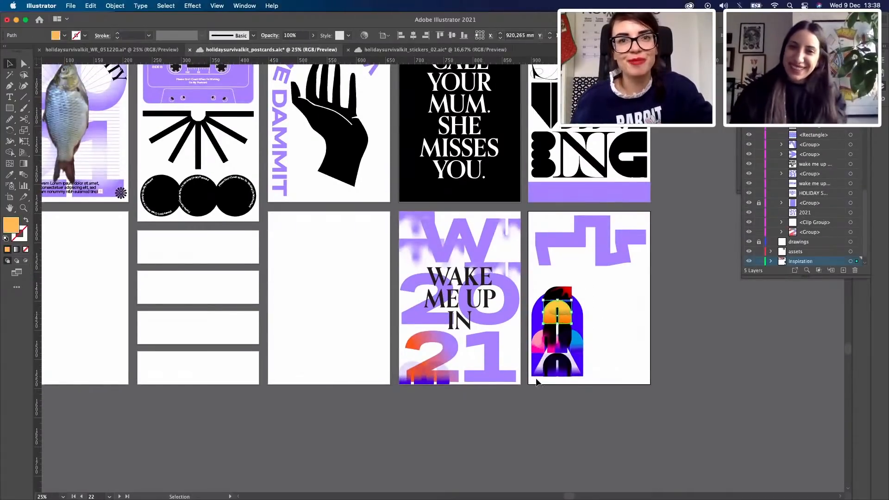
left_click_drag(592, 284, 535, 380)
key("Delete")
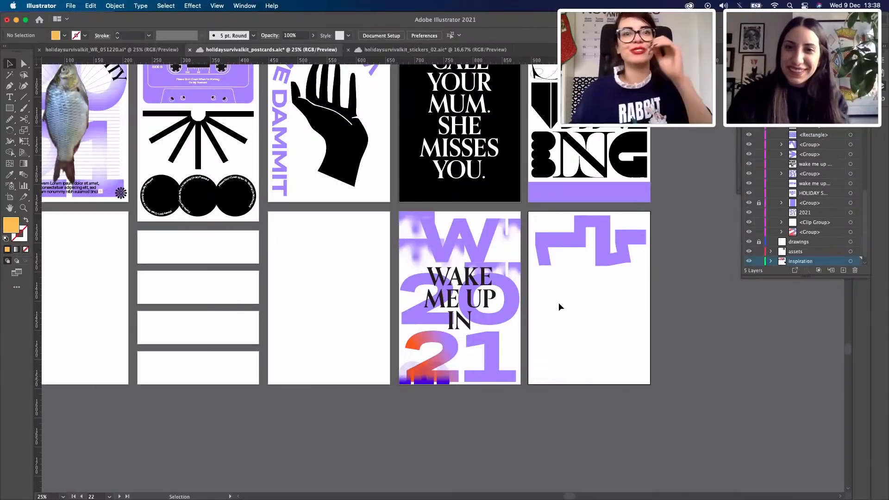
left_click(880, 86)
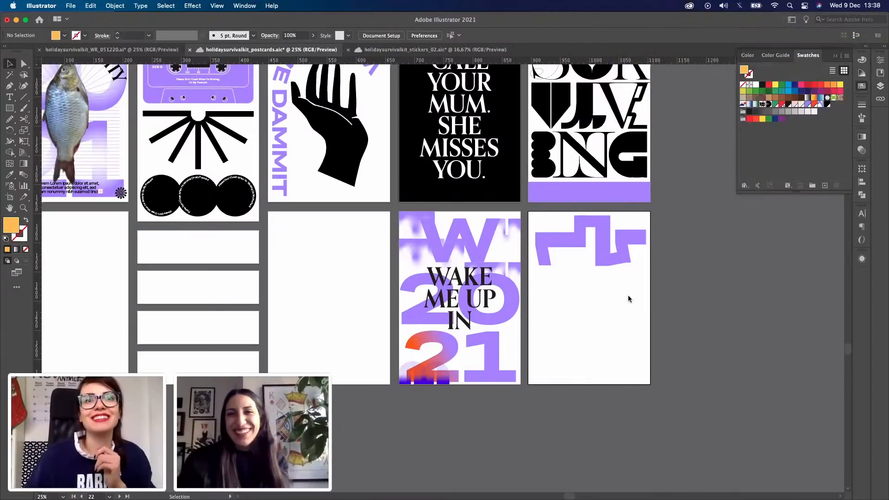
Step: Try deleting the whole group that contains the blue arches at the poster's bottom edge
left_click(428, 383)
key("Delete")
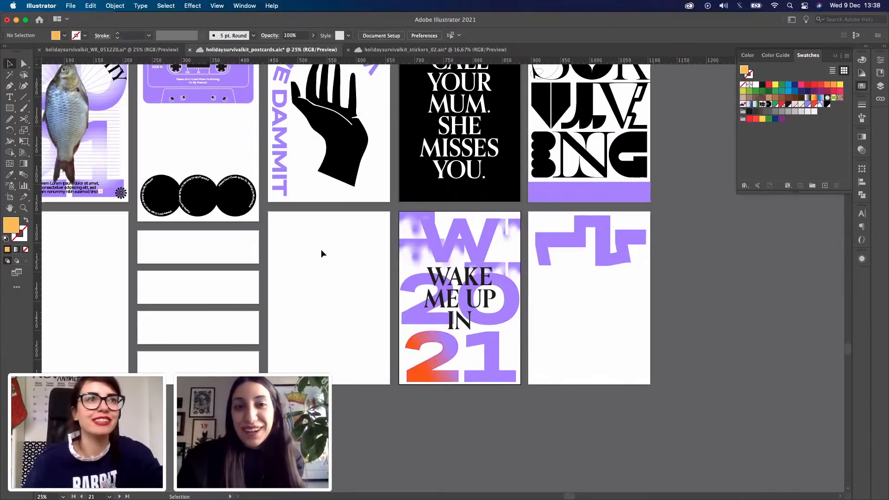
left_click(318, 220)
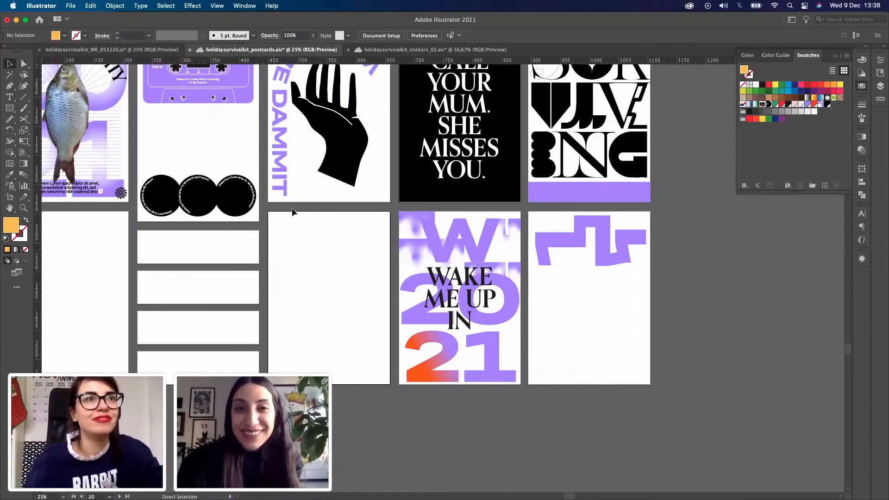
key("super+z")
left_click(333, 257)
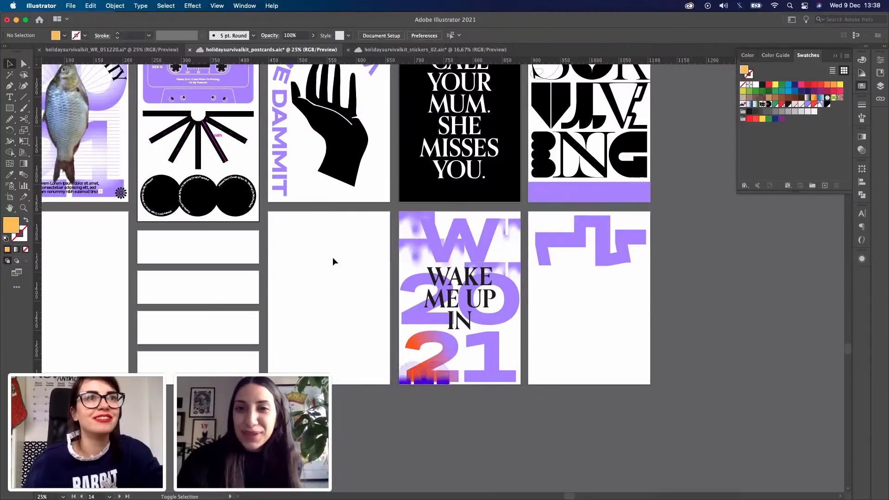
left_click(415, 382)
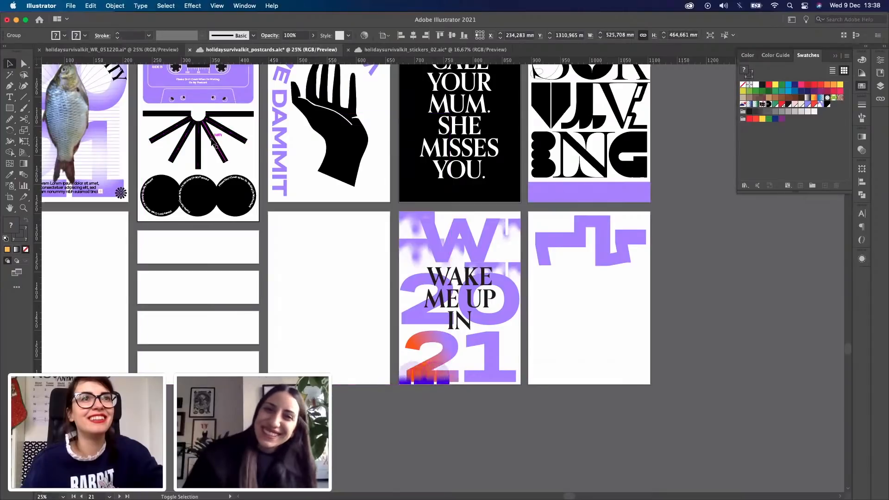
left_click(260, 190)
Step: Isolate the shared group and delete the black sunburst lines beneath the cassette on the neighbouring postcard
key("z")
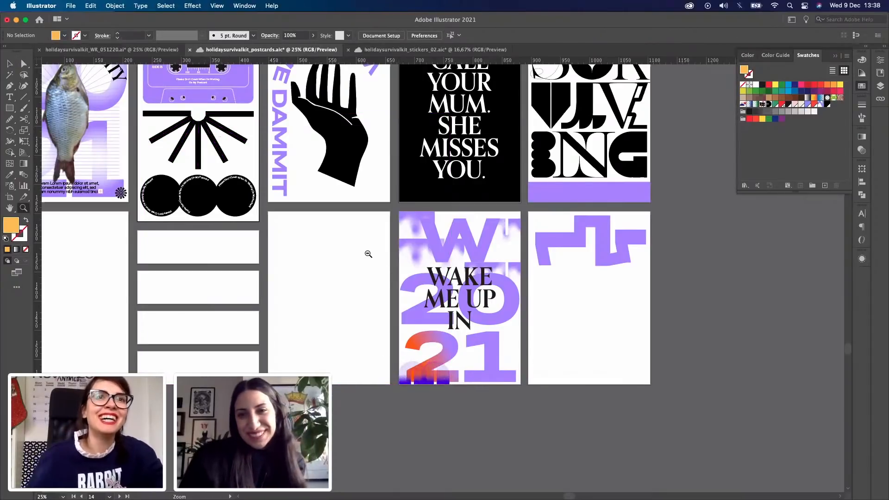
left_click(588, 339, "alt")
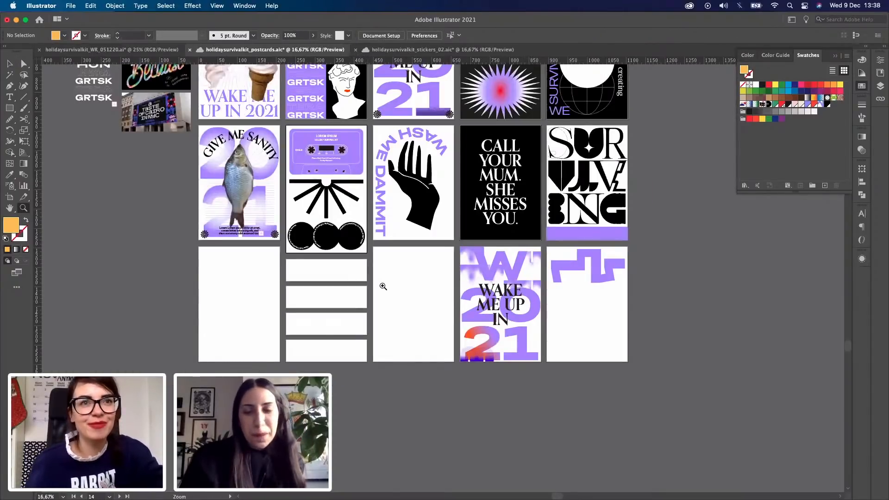
scroll(370, 269, "up", 3)
key("v")
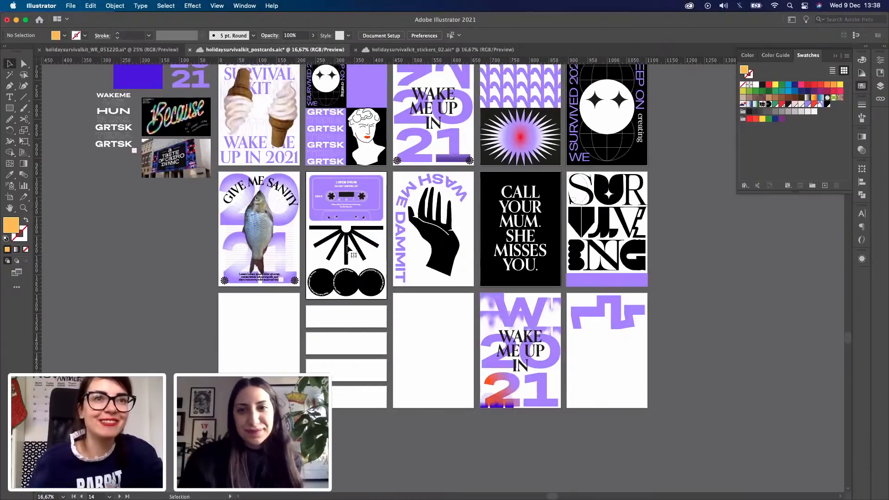
left_click(350, 249)
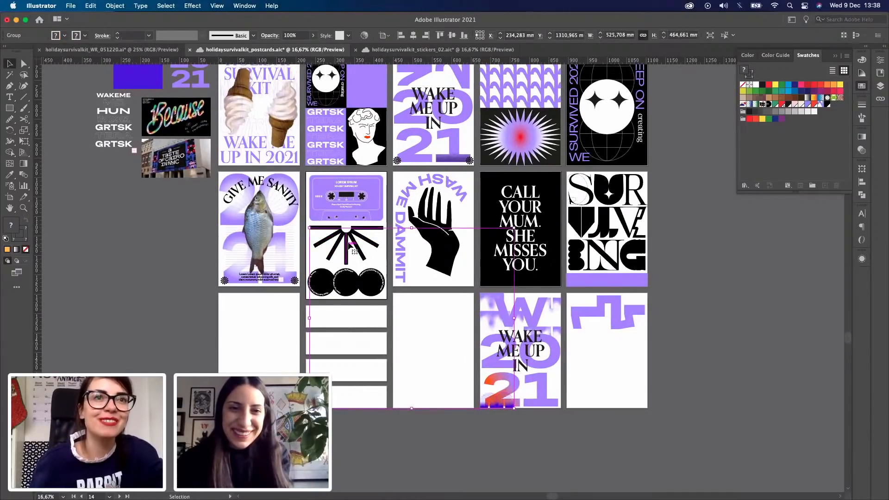
double_click(309, 228)
left_click_drag(380, 258, 383, 260)
key("v")
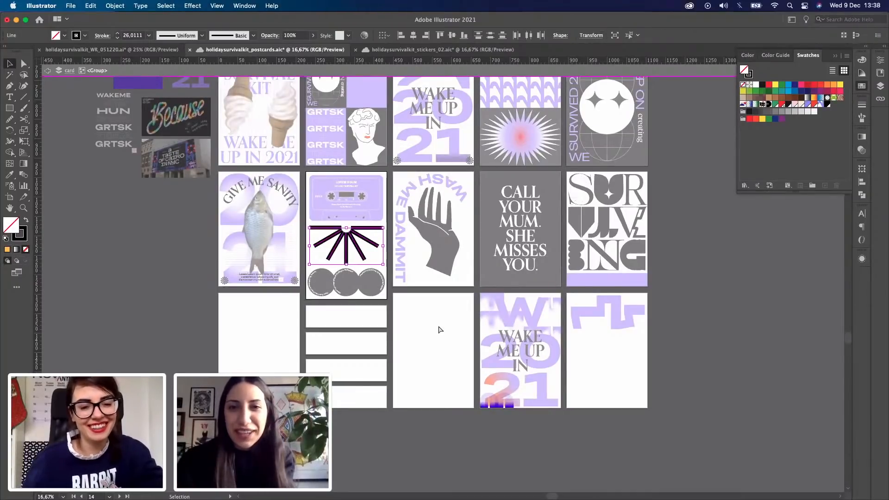
key("Delete")
Step: Exit the isolated group and delete the blue arches from the bottom of the WAKE ME UP IN poster
left_click(413, 390)
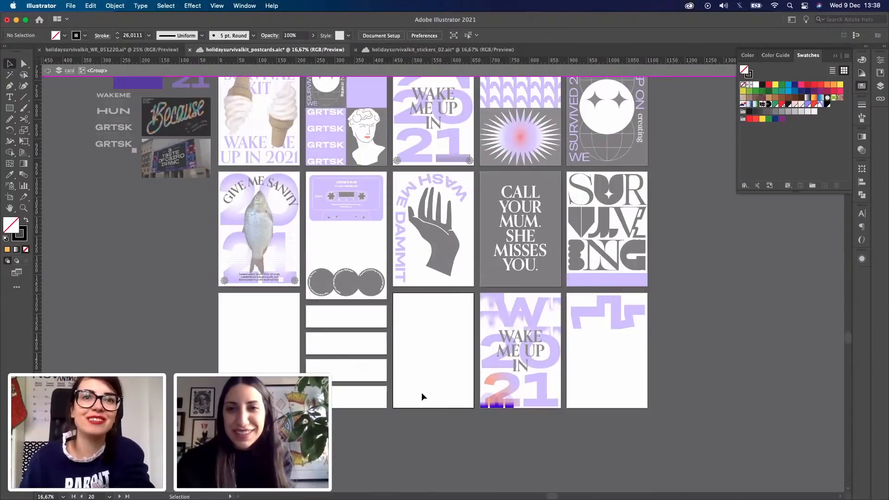
double_click(505, 411)
left_click(511, 405)
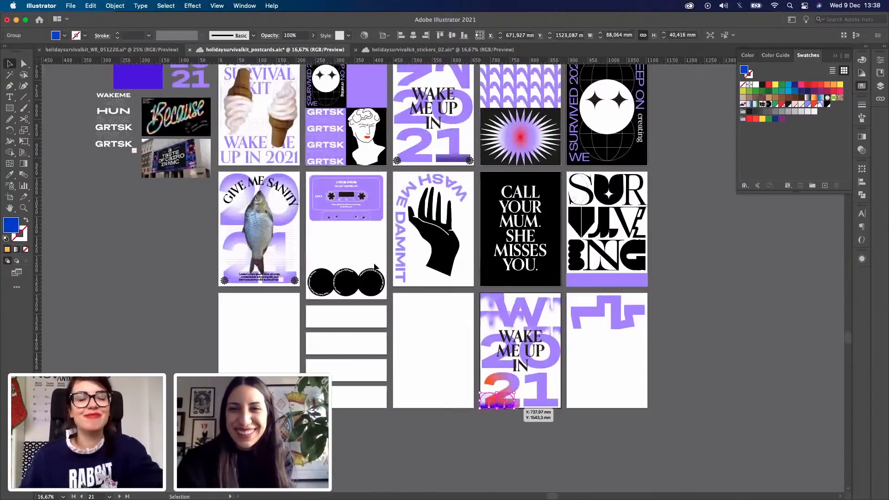
key("Delete")
Step: Paste the black sunburst lines onto the cassette postcard, positioned between the purple cassette and the three black circles
key("z")
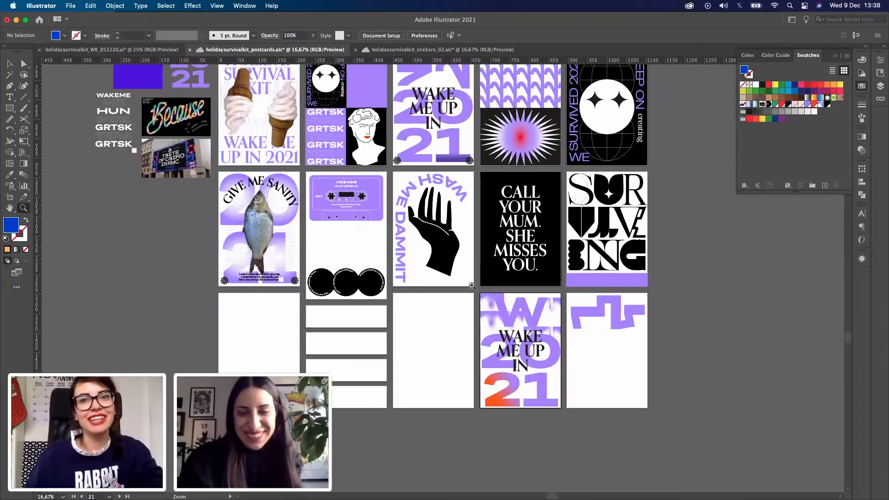
left_click(403, 267)
left_click(349, 254)
key("v")
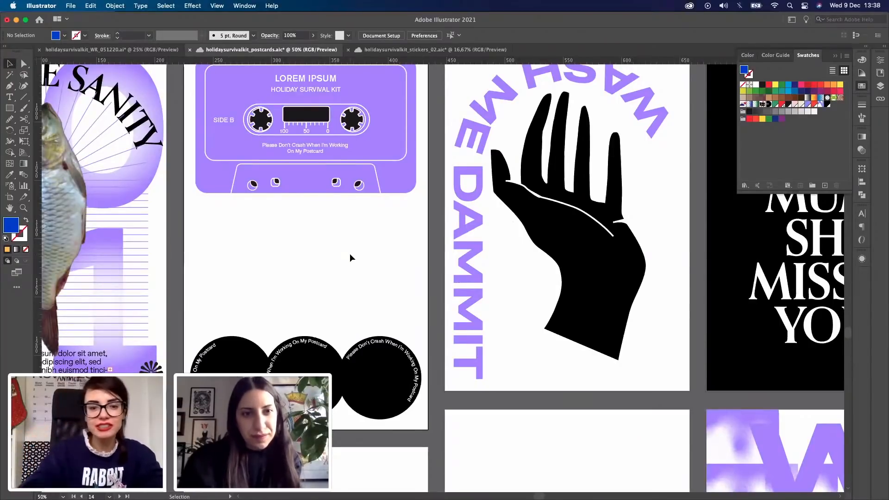
key("cmd+v")
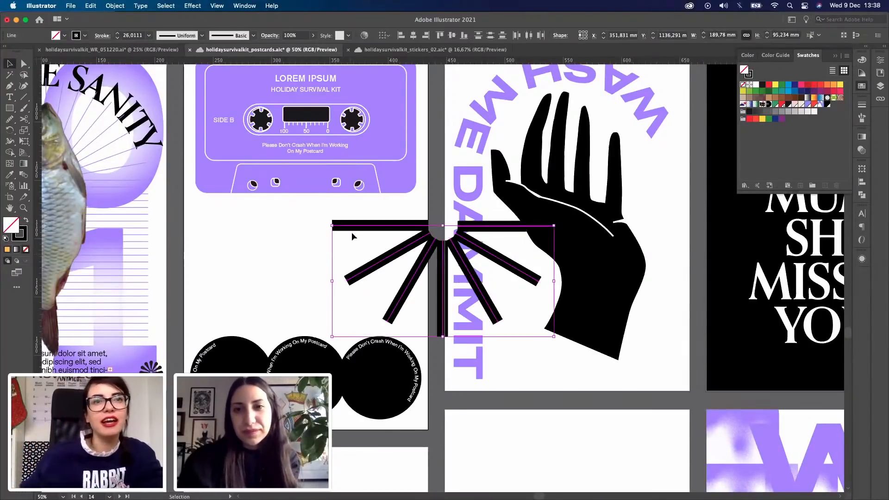
left_click_drag(382, 229, 271, 218)
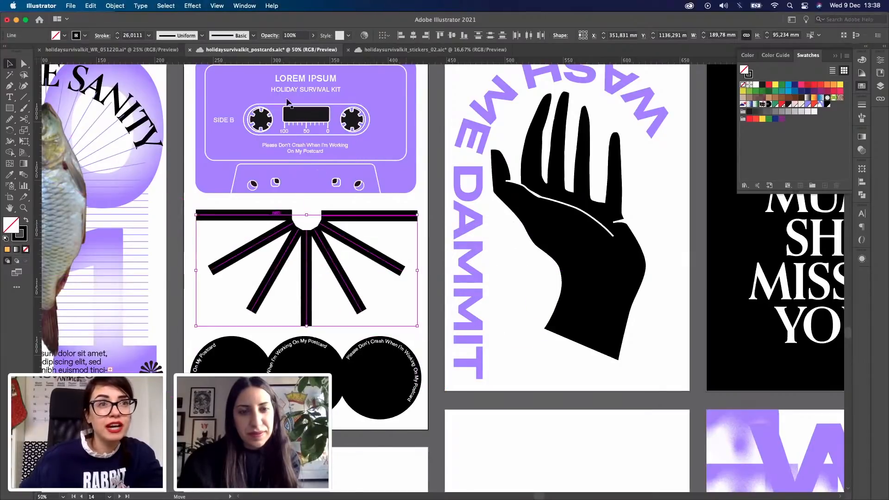
Step: Group the black sunburst lines and centre them horizontally on the cassette postcard
left_click(412, 36)
key("super+z")
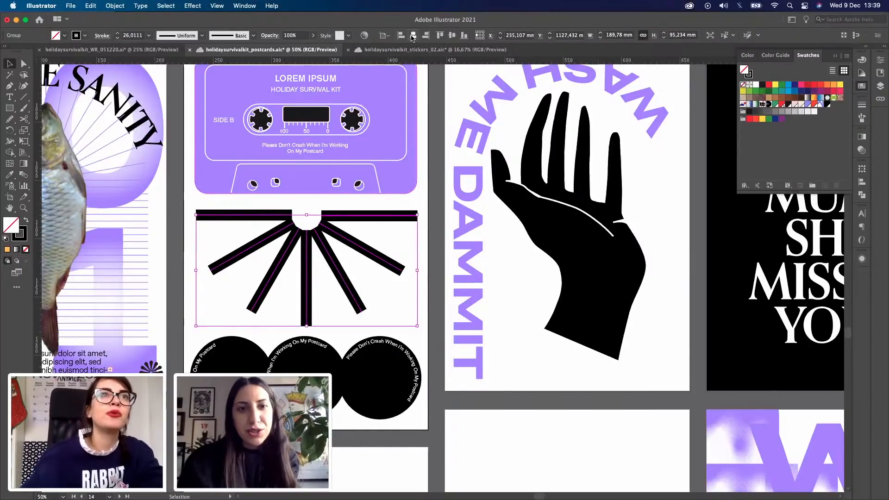
left_click(534, 377)
Step: Examine the purple postcard designs together, from the WAKE ME UP IN duplicate and blank artboards up to the ice-cream poster
key("z")
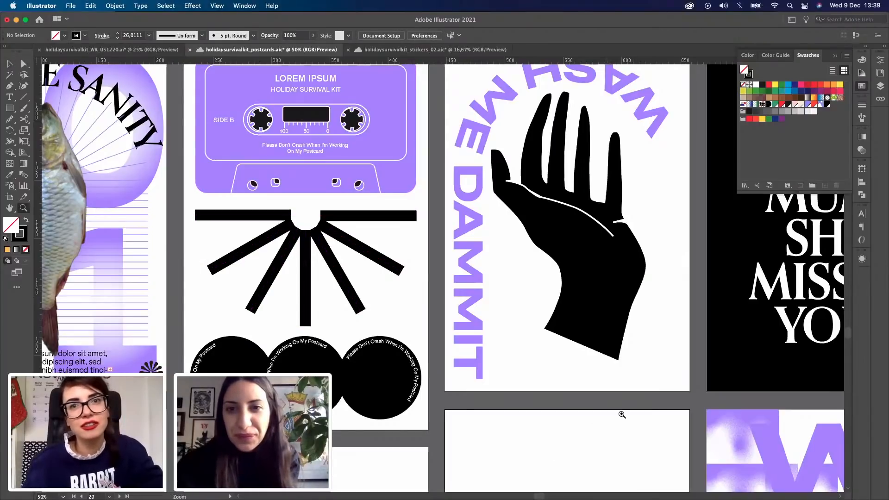
left_click(545, 355, "alt")
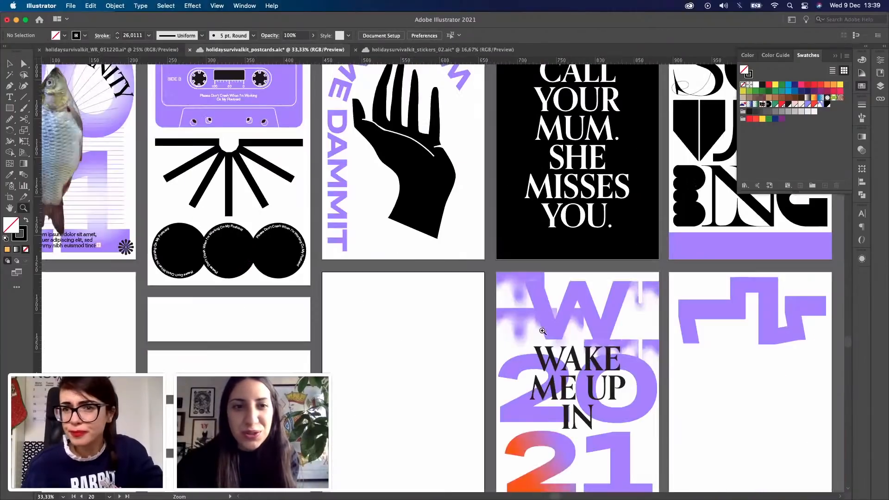
left_click(549, 330, "alt")
left_click_drag(560, 349, 563, 357)
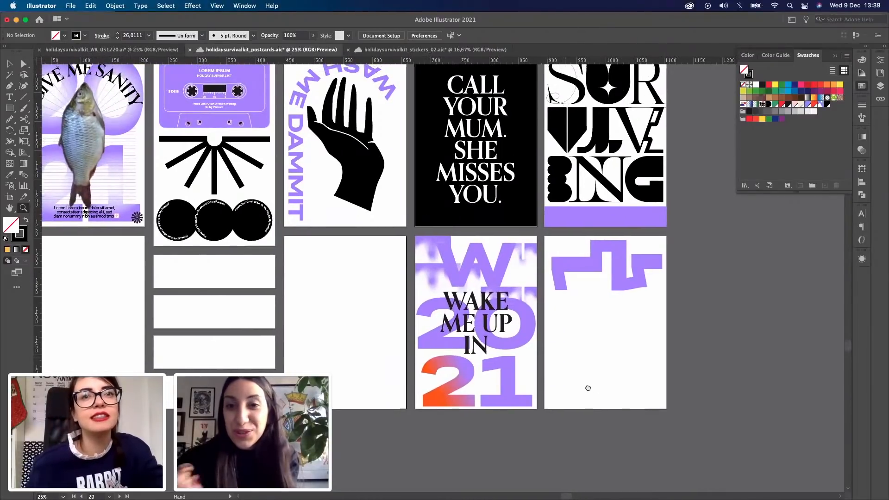
scroll(593, 384, "up", 3)
scroll(573, 411, "left", 2)
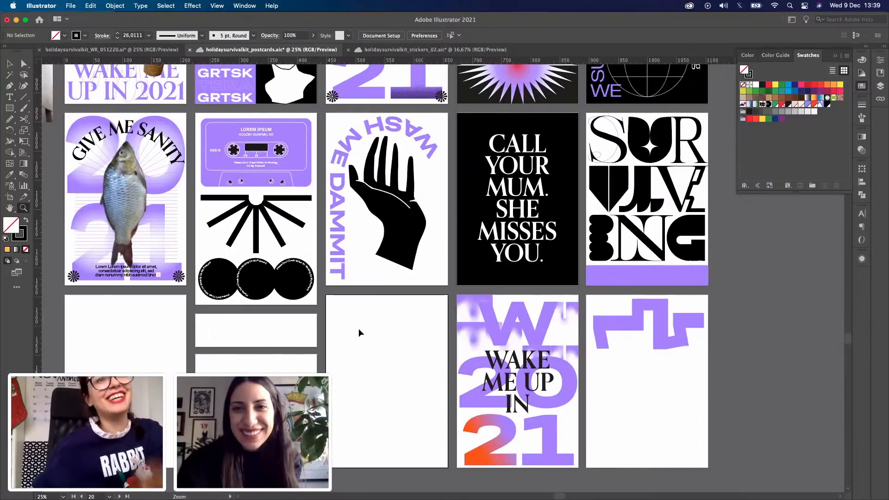
key("v")
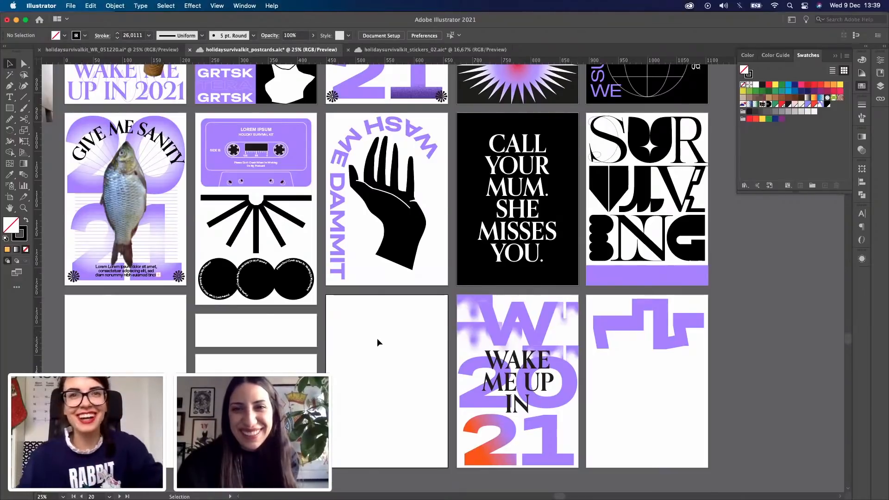
left_click_drag(397, 295, 400, 407)
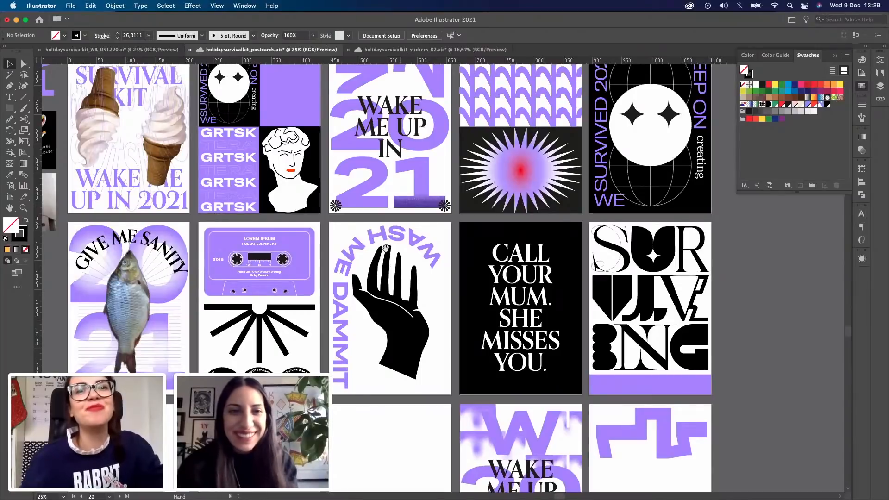
left_click_drag(386, 249, 389, 266)
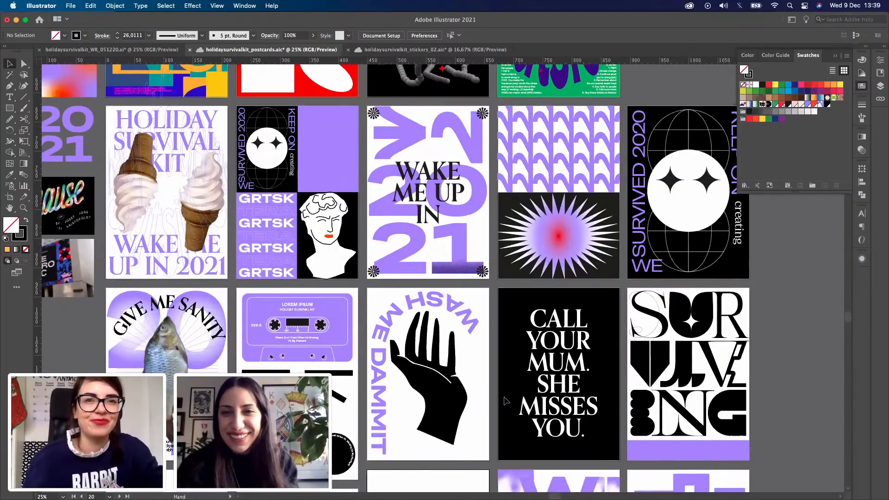
left_click_drag(504, 397, 451, 177)
Step: Try to delete the orange gradient 2 at the bottom of the duplicate WAKE ME UP IN poster
left_click(482, 395)
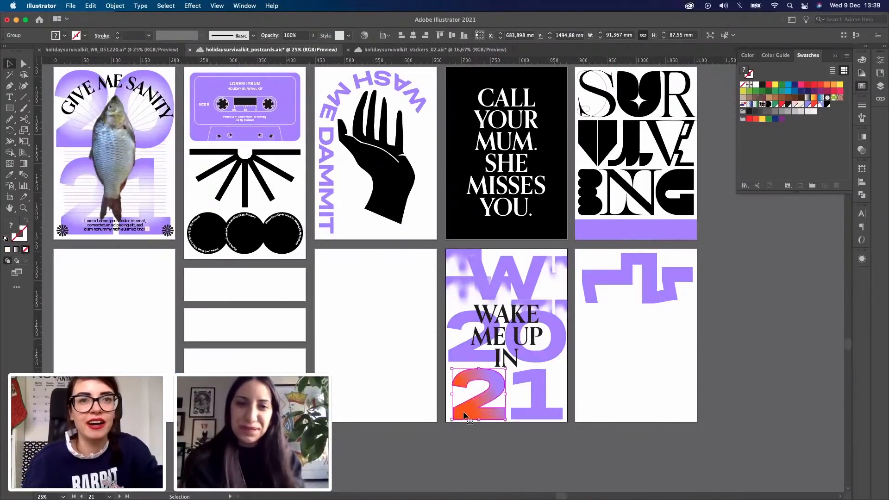
left_click_drag(465, 405, 463, 384)
key("Delete")
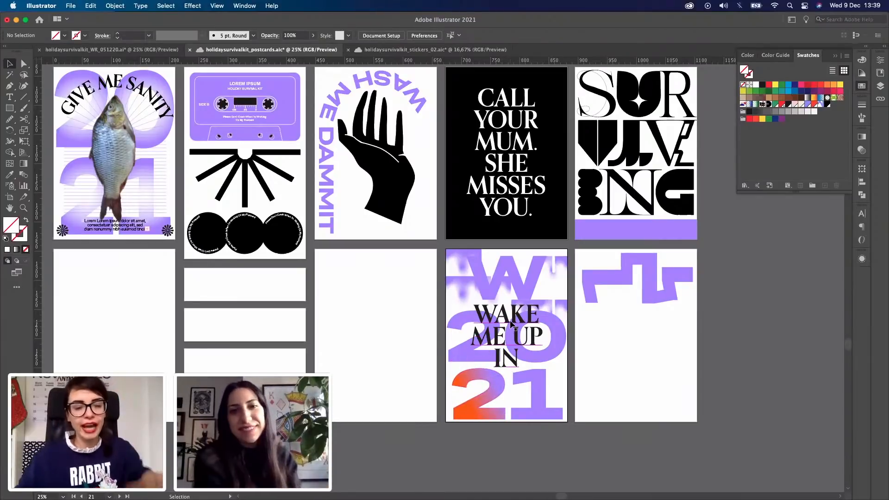
Step: Compare the duplicate WAKE ME UP IN poster with the finished version and the surrounding postcards
key("space")
left_click_drag(457, 385, 469, 401)
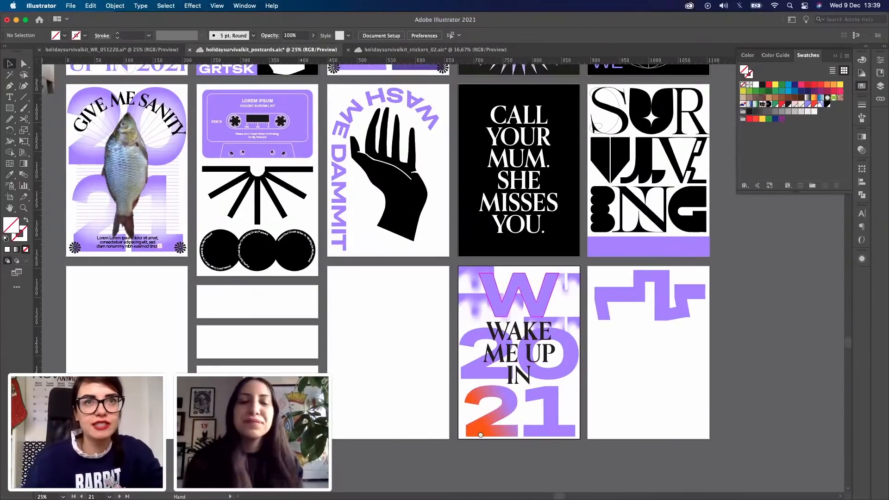
left_click_drag(462, 473, 498, 499)
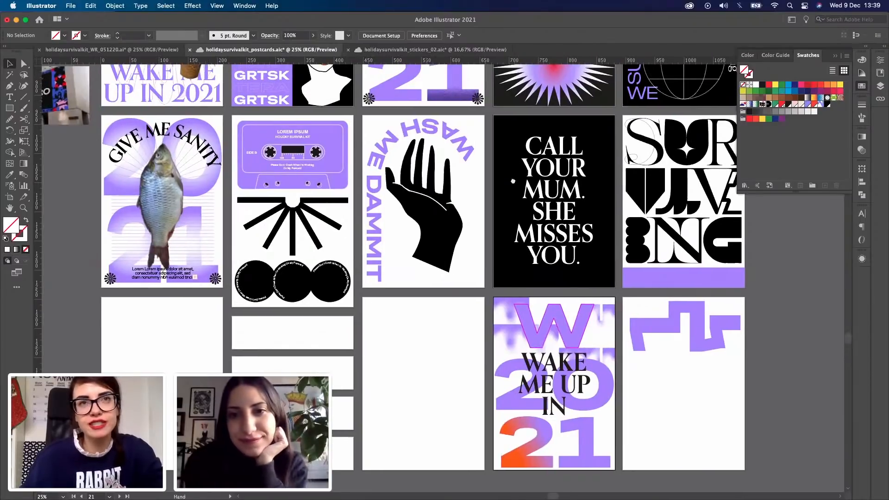
scroll(487, 207, "up", 5)
scroll(487, 208, "left", 2)
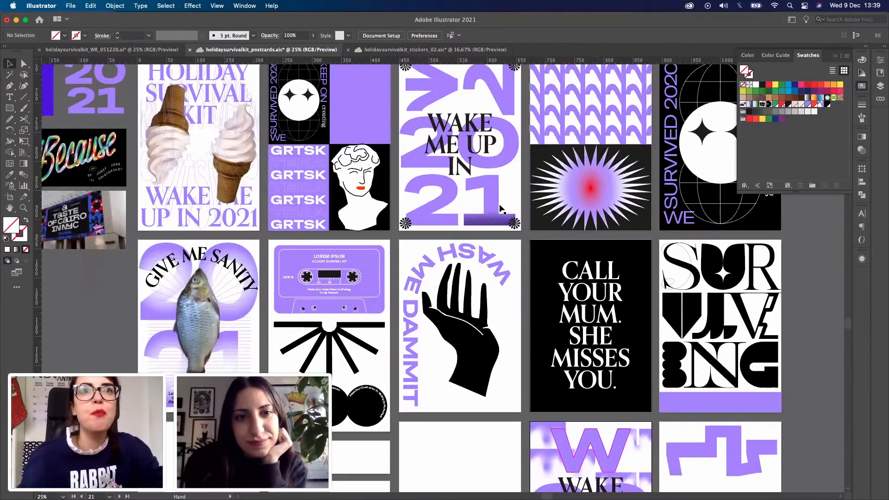
scroll(441, 267, "up", 2)
scroll(441, 267, "right", 1)
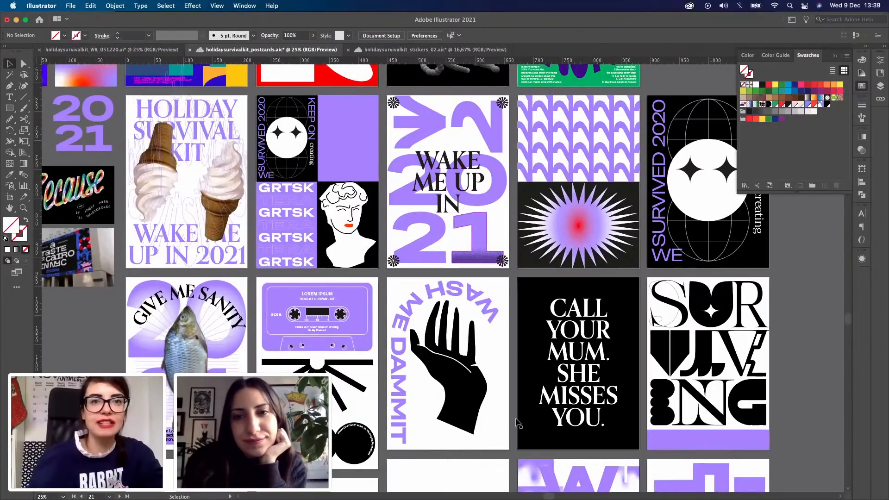
scroll(477, 360, "down", 1)
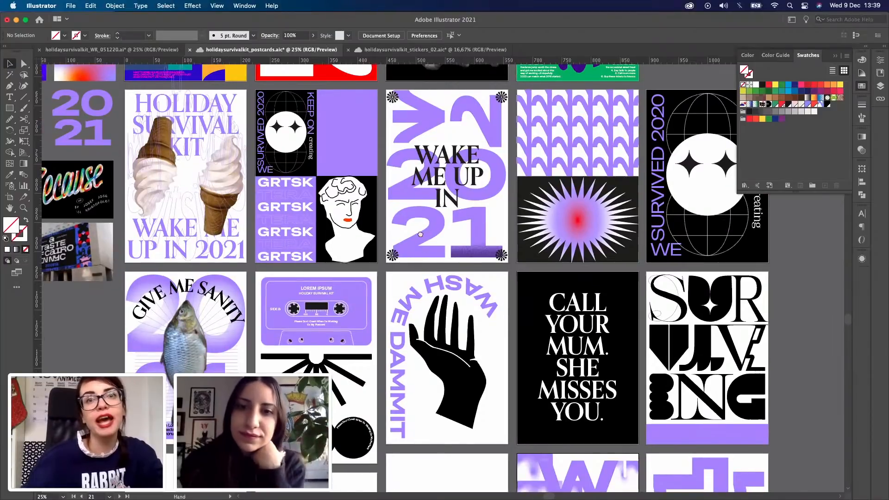
scroll(363, 234, "down", 3)
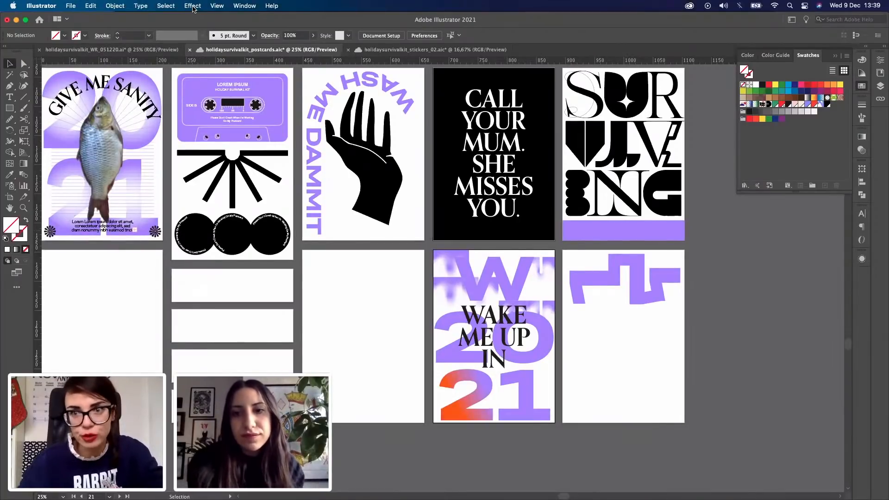
Step: Locate the Grain effect among the Texture effects without applying it
left_click(193, 6)
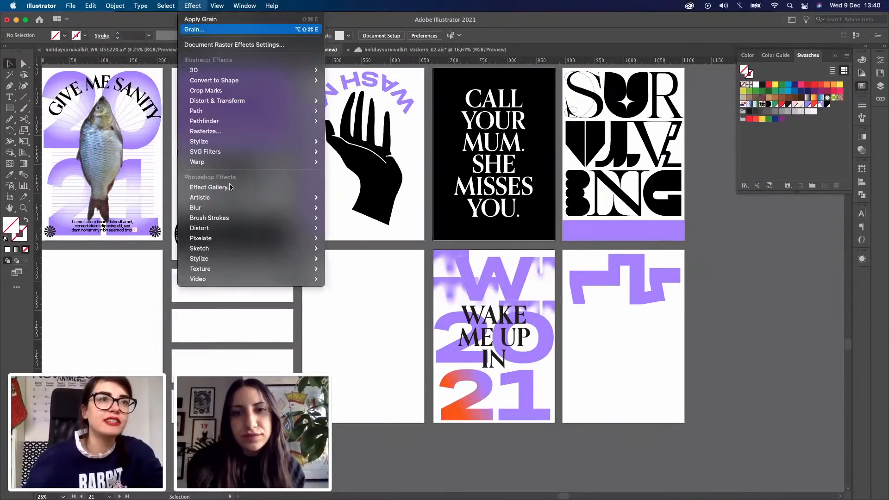
mouse_move(235, 199)
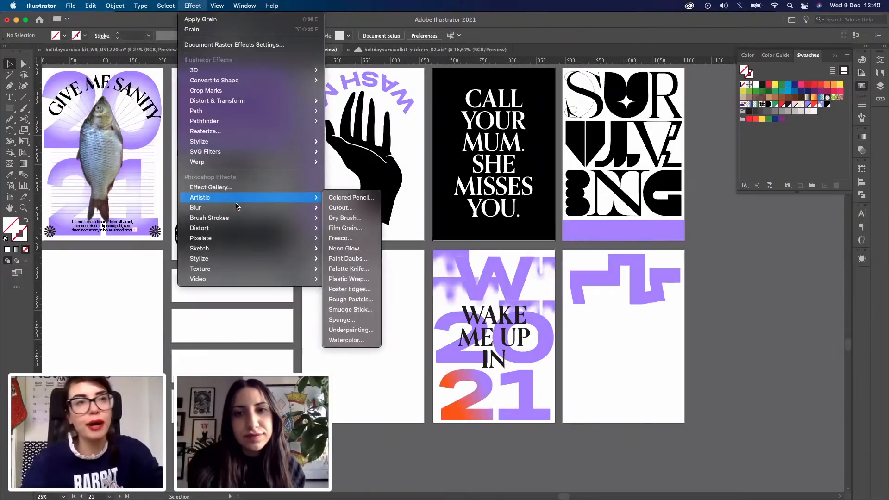
mouse_move(258, 272)
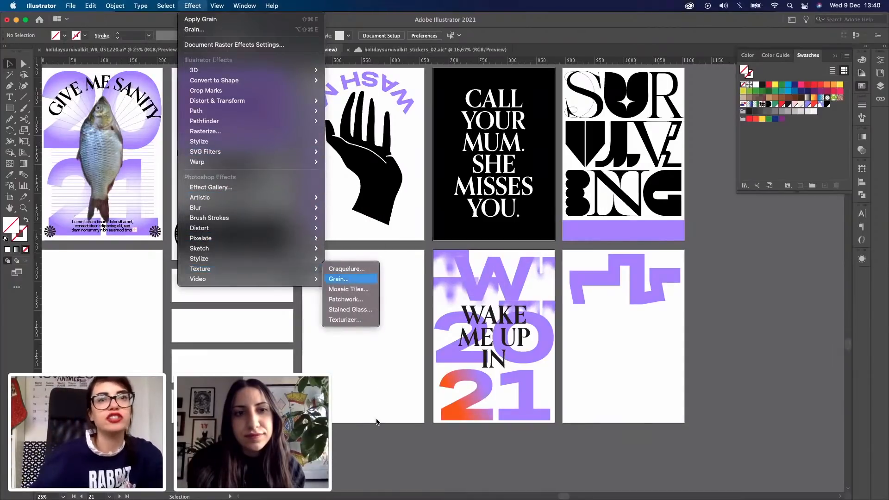
left_click(367, 404)
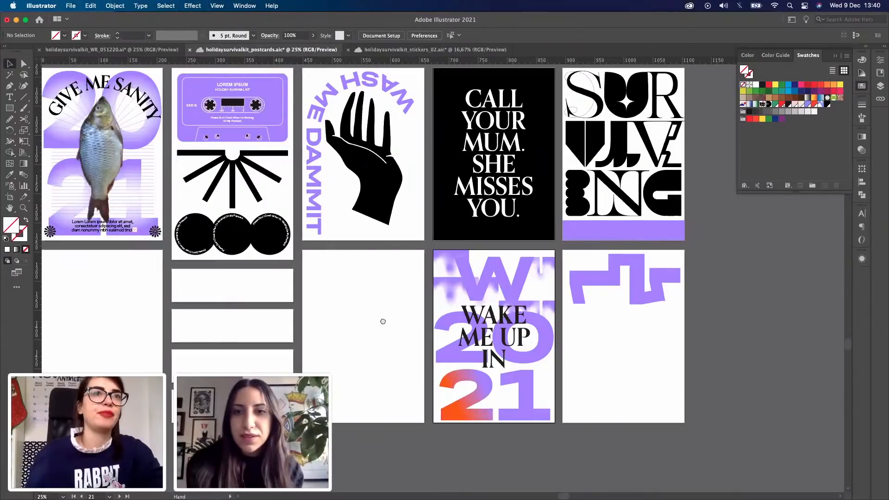
Step: Review the whole postcard layout, including the ice-cream, GRTSK, sunburst and lettering designs
scroll(410, 343, "up", 3)
scroll(410, 343, "left", 3)
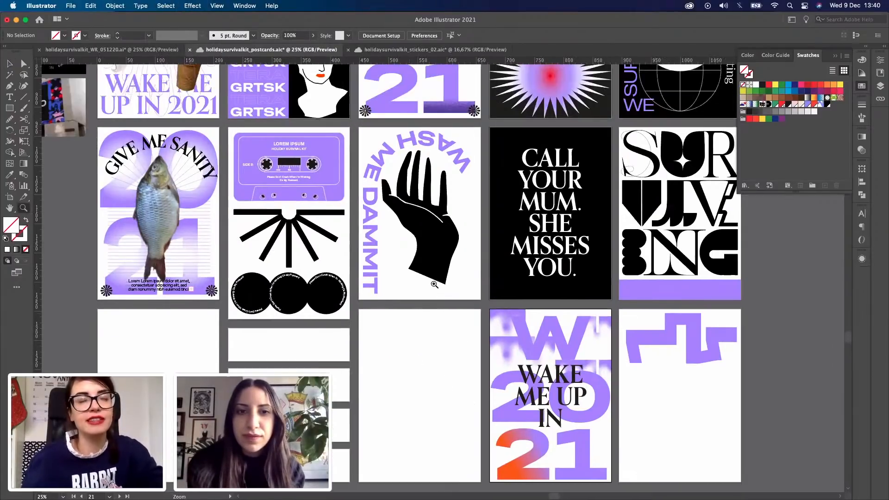
key("super+minus")
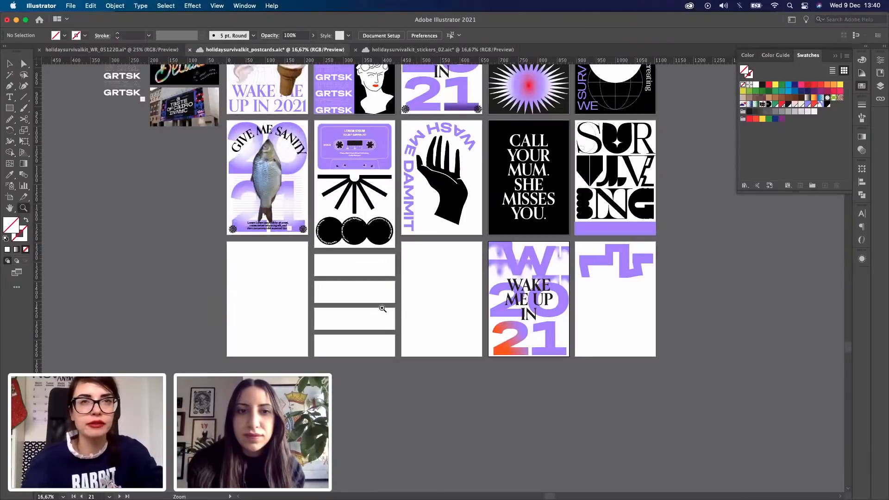
scroll(383, 307, "up", 4)
scroll(383, 308, "right", 2)
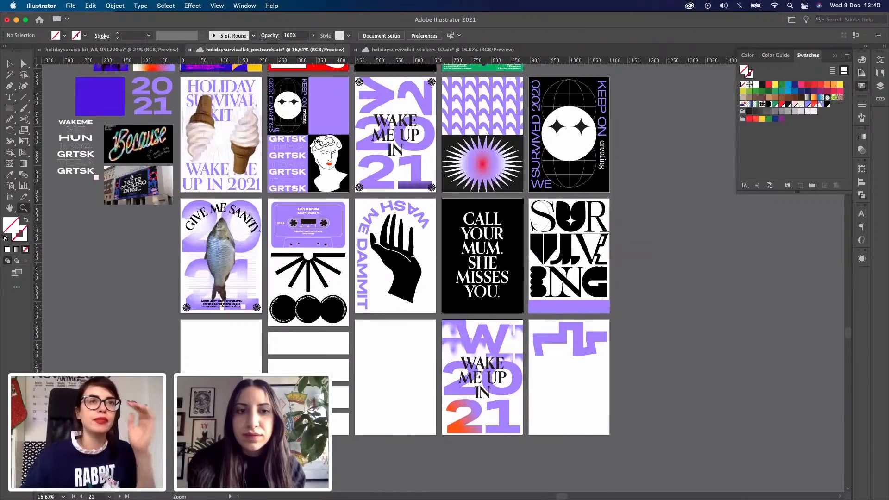
key("v")
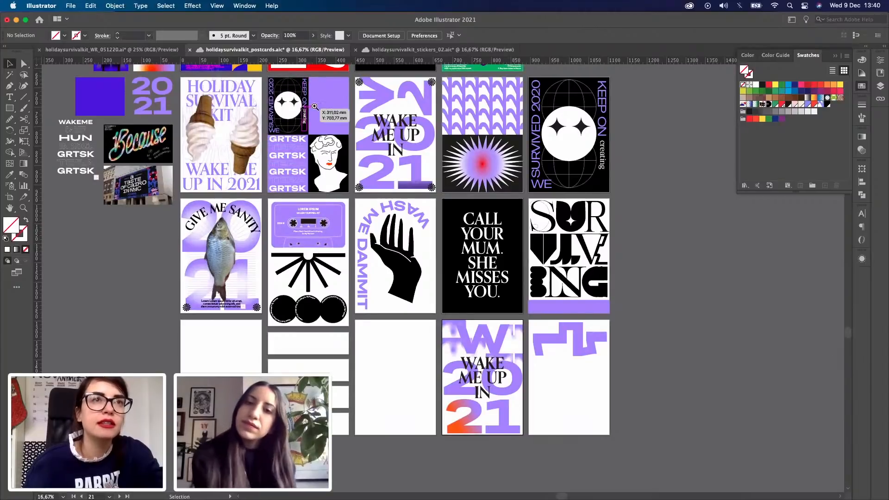
key("z")
left_click_drag(315, 109, 321, 111)
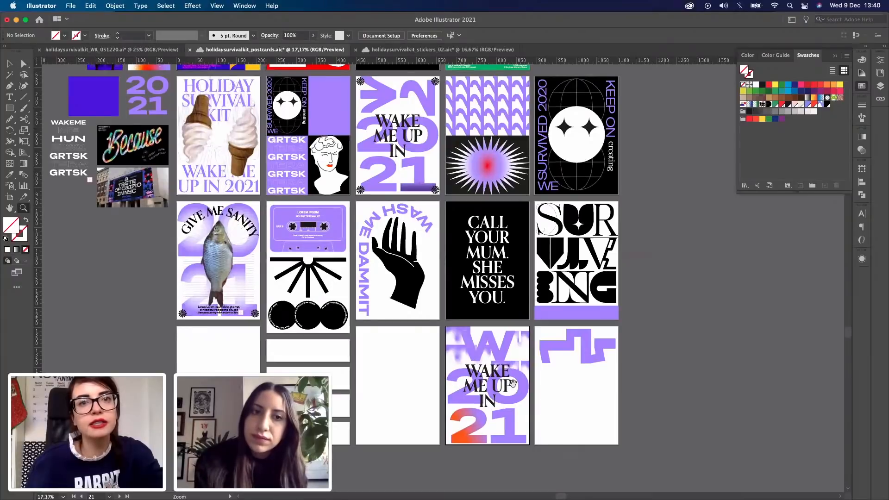
left_click_drag(510, 364, 460, 184)
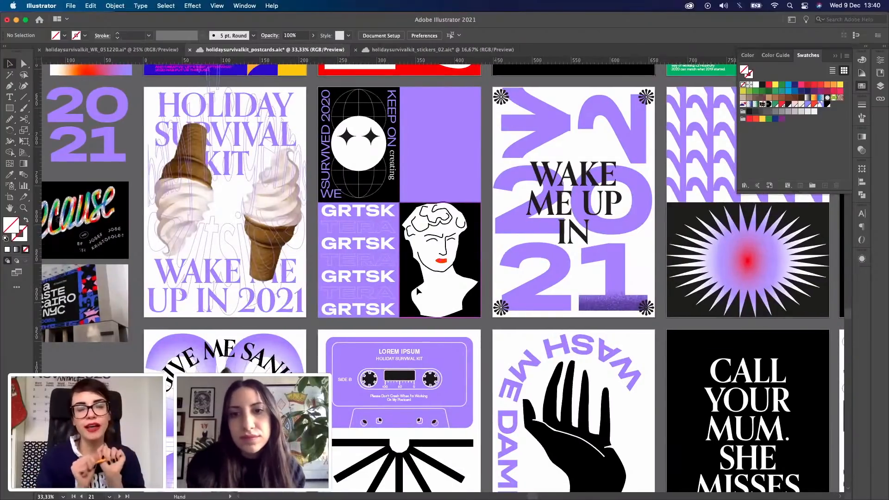
Step: Inspect the cassette, hand and arch-pattern postcards at closer range against their neighbours
scroll(417, 291, "down", 5)
left_click(417, 291)
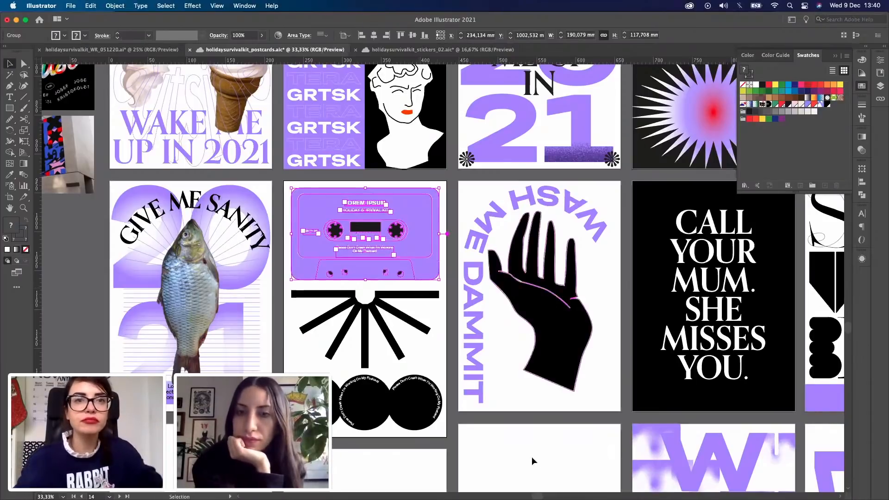
left_click(517, 442)
key("z")
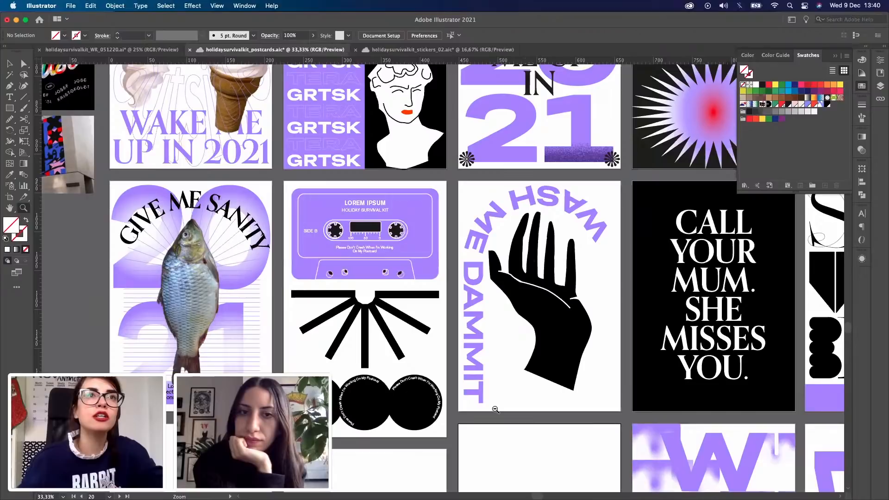
left_click_drag(447, 219, 411, 116)
left_click_drag(533, 432, 544, 457)
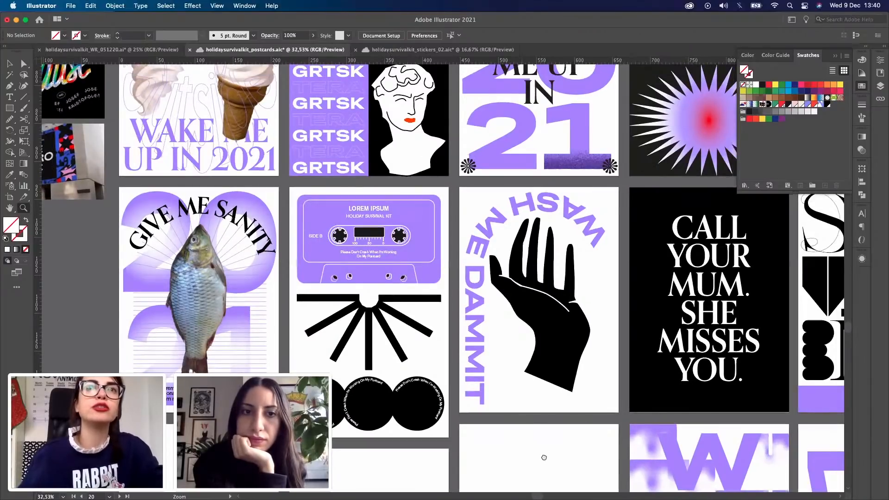
left_click_drag(346, 157, 359, 165)
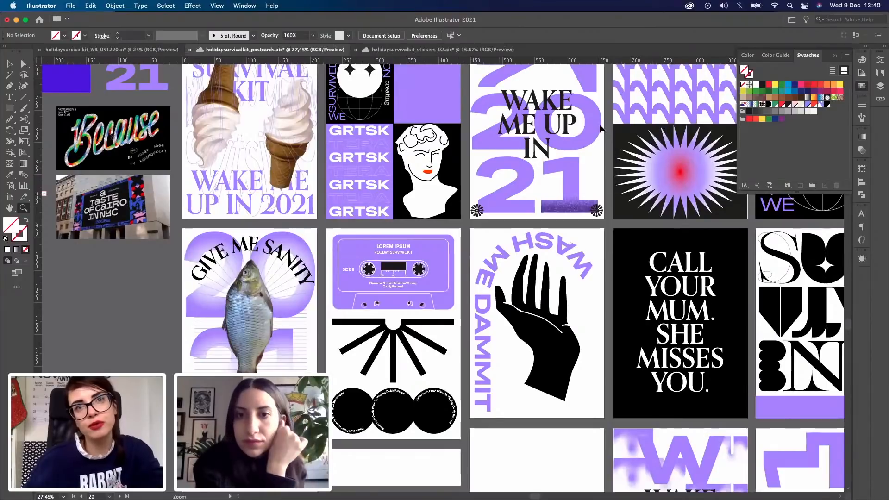
left_click_drag(775, 274, 688, 314)
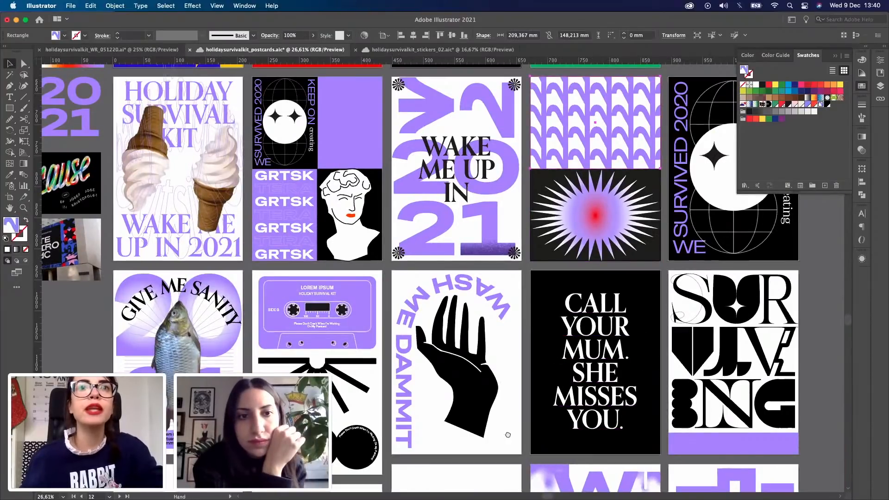
Step: Draw a black rectangle about 167 by 116 mm from the upper-left corner of the empty postcard beside the duplicate WAKE ME UP IN poster
left_click_drag(490, 293, 489, 276)
scroll(489, 277, "down", 1)
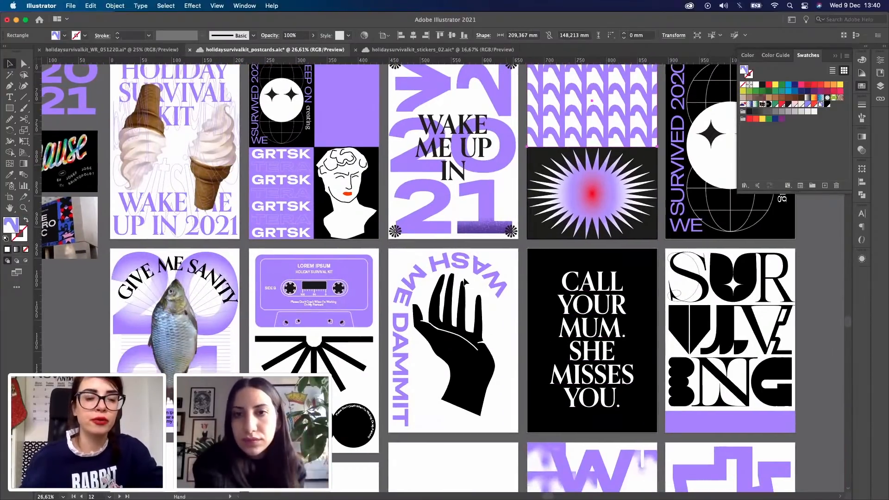
scroll(463, 267, "down", 5)
scroll(419, 266, "down", 5)
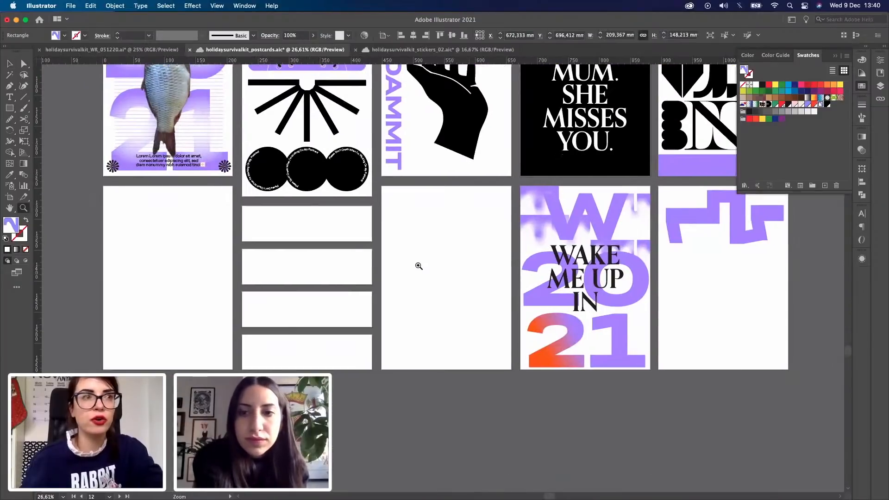
left_click(405, 263)
key("super+equal")
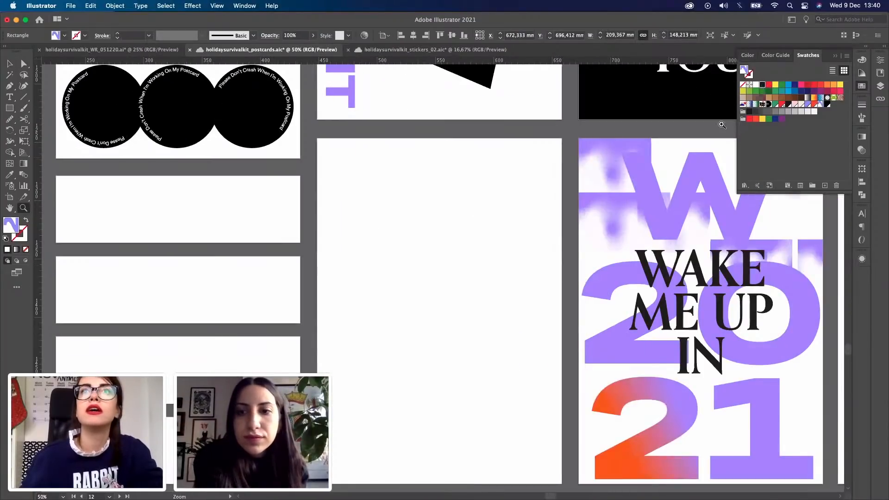
left_click(763, 85)
key("m")
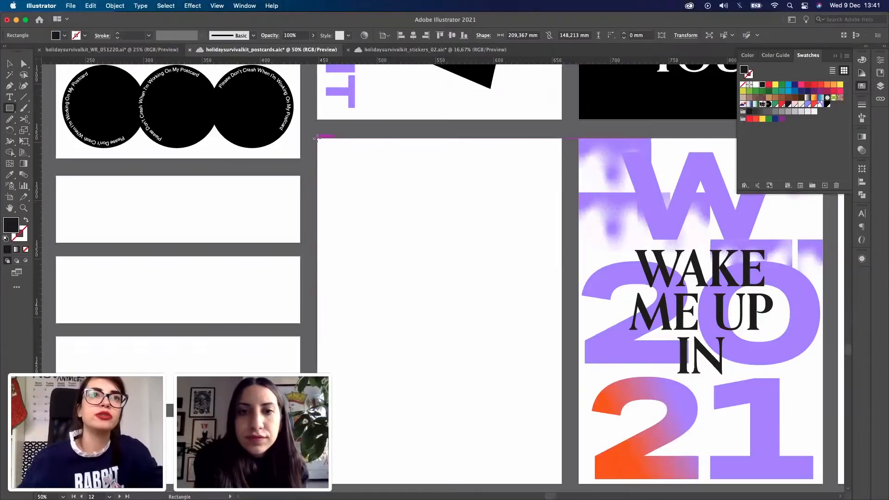
left_click_drag(317, 138, 512, 273)
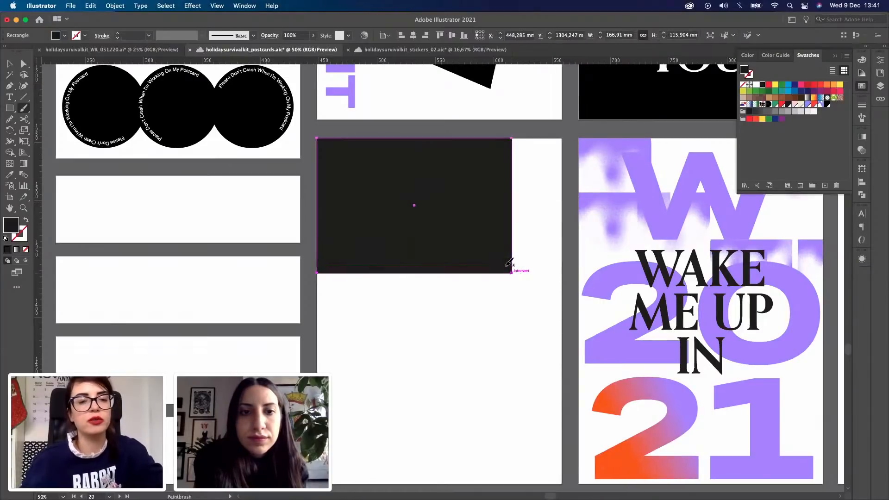
Step: Duplicate the black rectangle directly below the original, align their touching edges, and select both rectangles
key("v")
left_click_drag(468, 185, 472, 317)
left_click(486, 229, "shift")
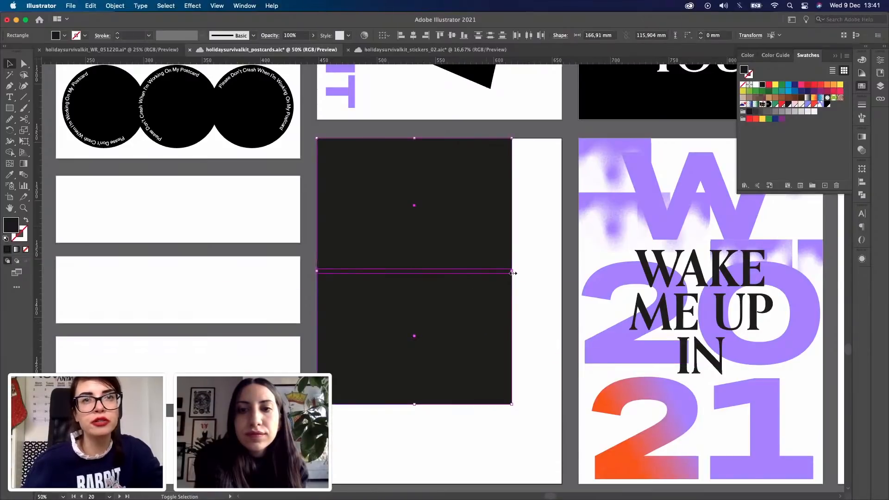
key("super+shift+a")
left_click(472, 306)
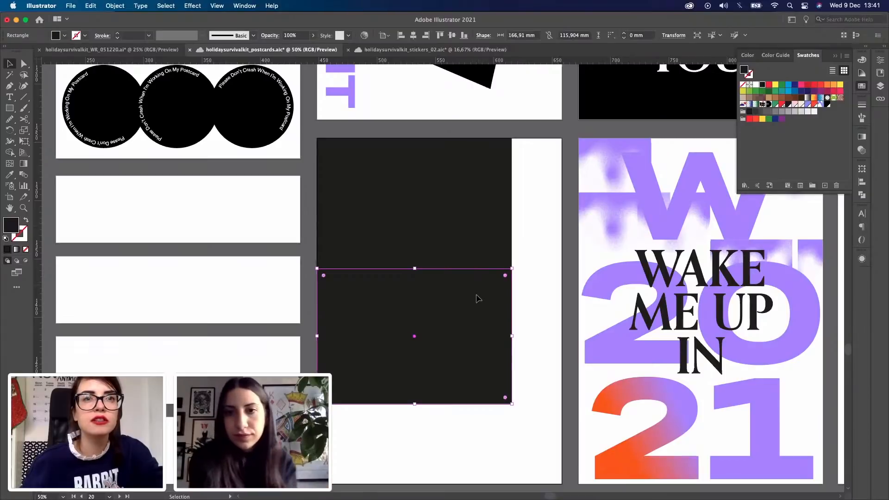
left_click_drag(476, 285, 485, 292)
left_click(477, 224, "shift")
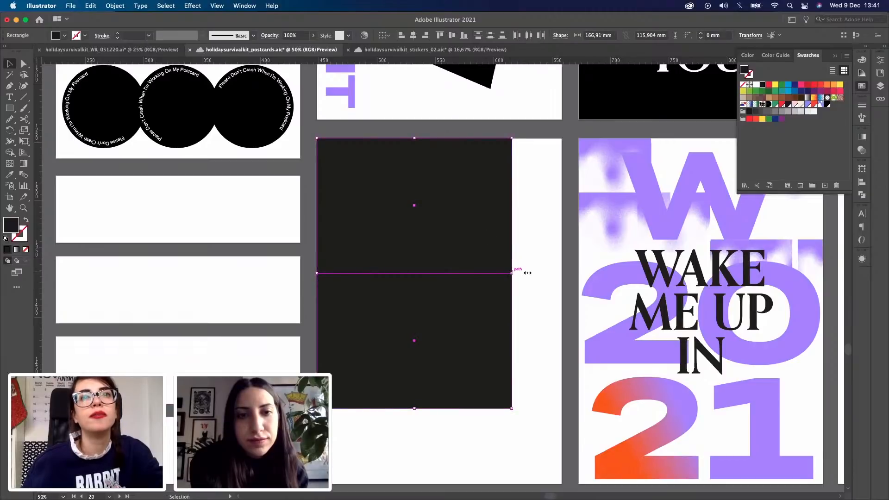
Step: Stretch both rectangles together to fill the whole postcard, each 210 mm wide and 148.5 mm high
left_click_drag(528, 273, 562, 273)
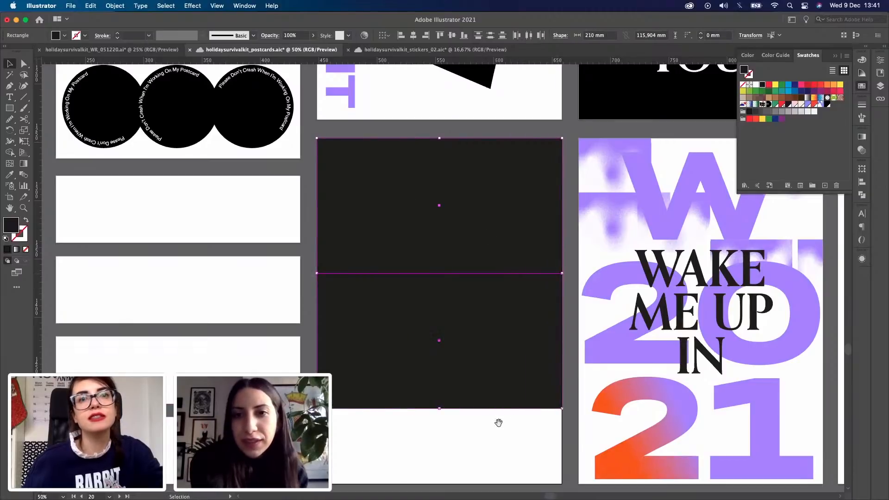
left_click_drag(491, 380, 483, 301)
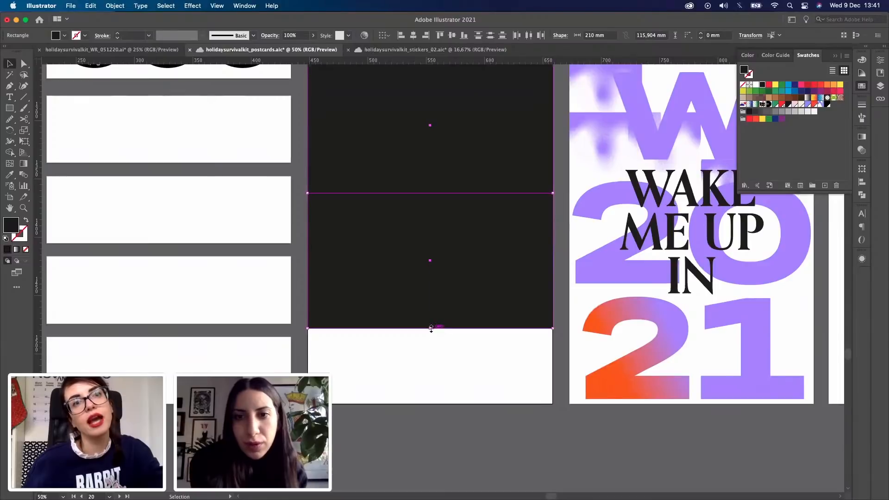
left_click_drag(432, 329, 432, 405)
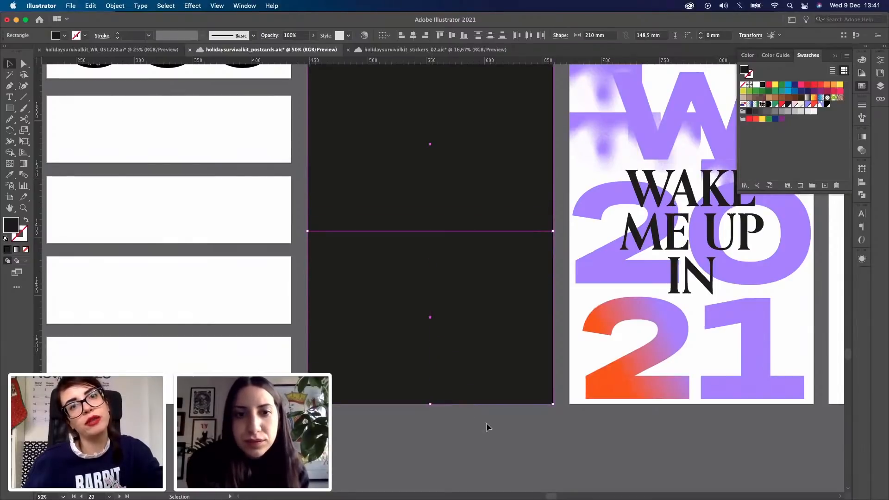
left_click(528, 417)
Step: Fill the upper rectangle of the postcard with the purple swatch
left_click(464, 175)
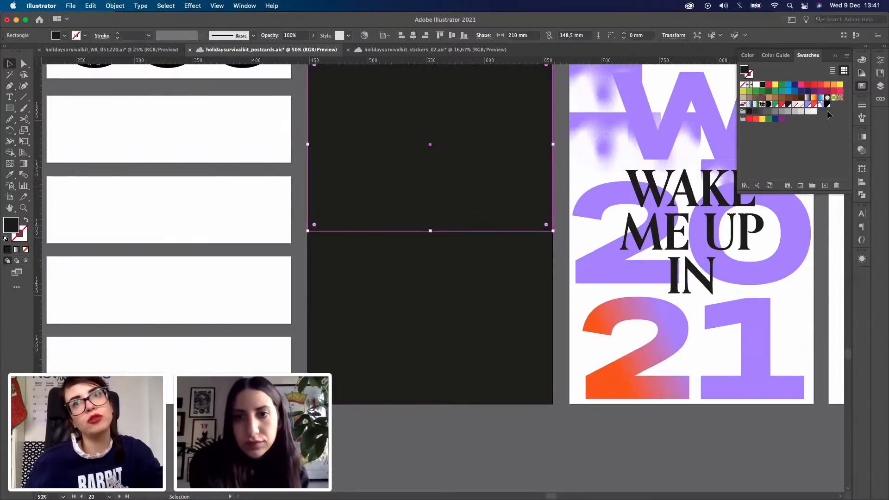
left_click(807, 105)
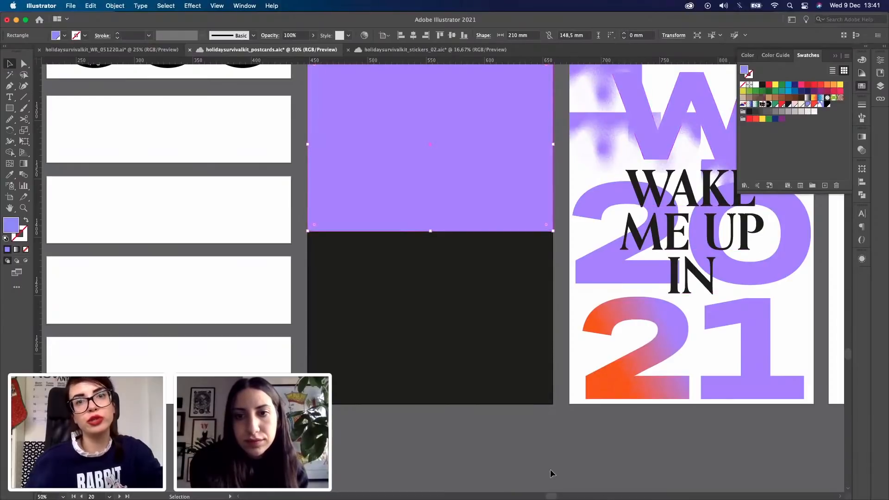
left_click(613, 418)
Step: Review the purple-and-black postcard against the surrounding designs, including the hand, CALL YOUR MUM and sunburst postcards
key("z")
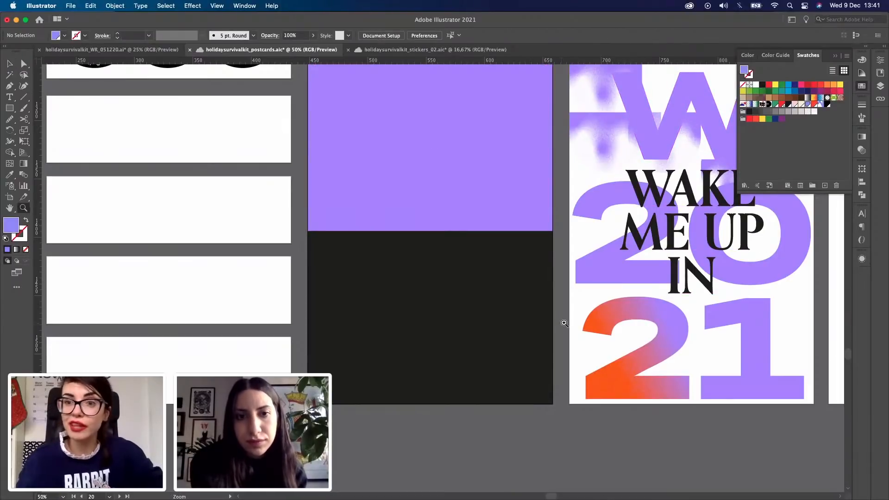
left_click(548, 288, "alt")
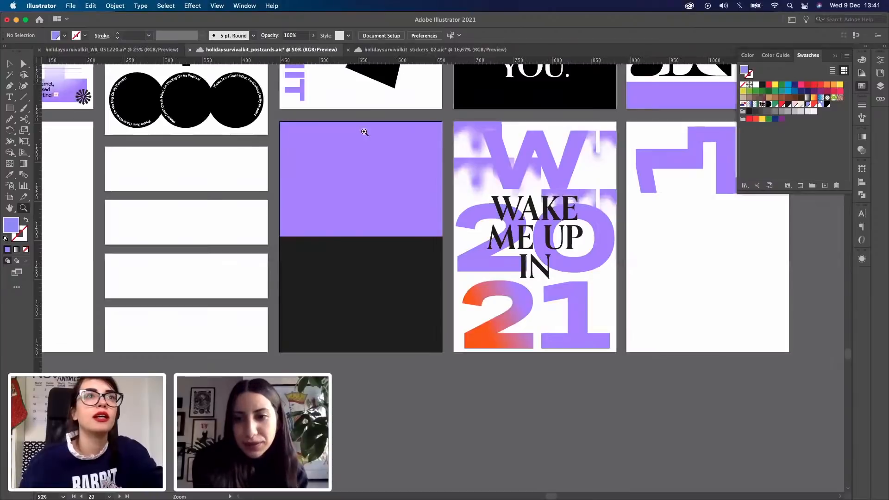
scroll(319, 292, "up", 5)
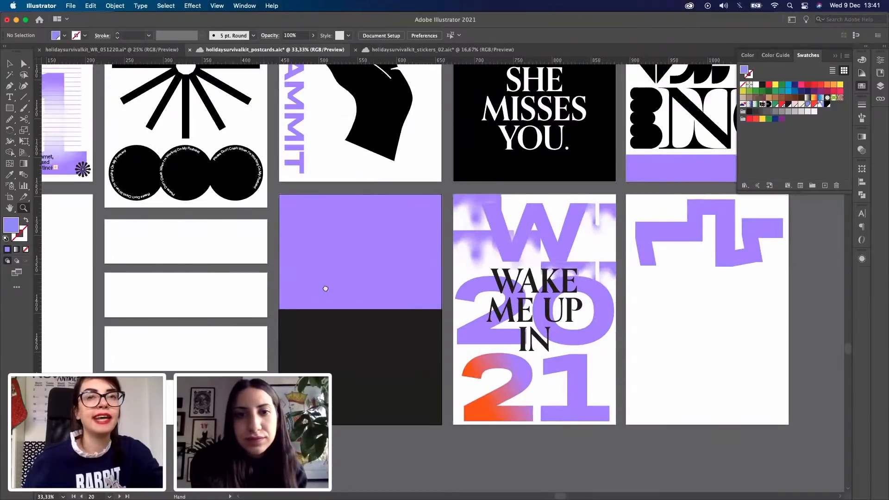
scroll(515, 278, "up", 3)
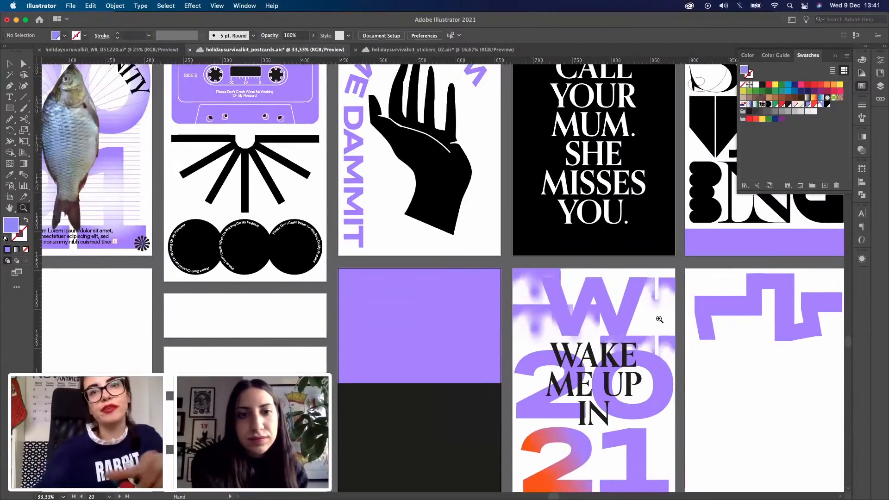
scroll(657, 316, "down", 2)
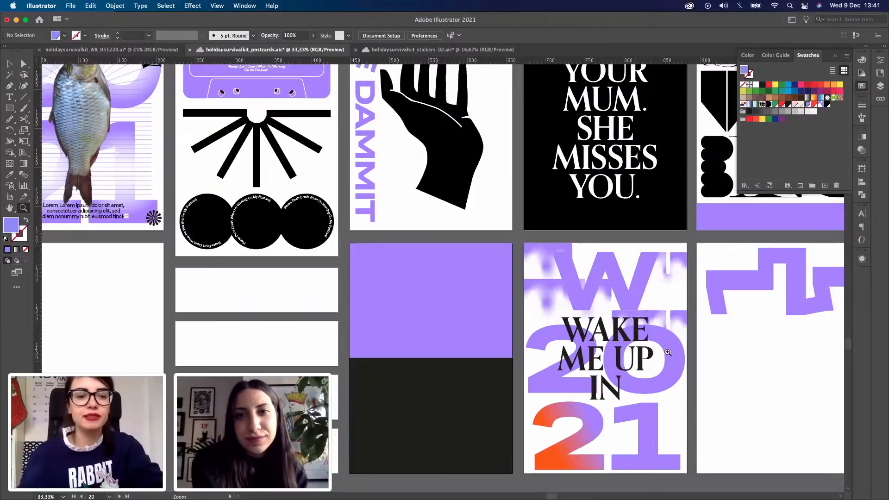
key("v")
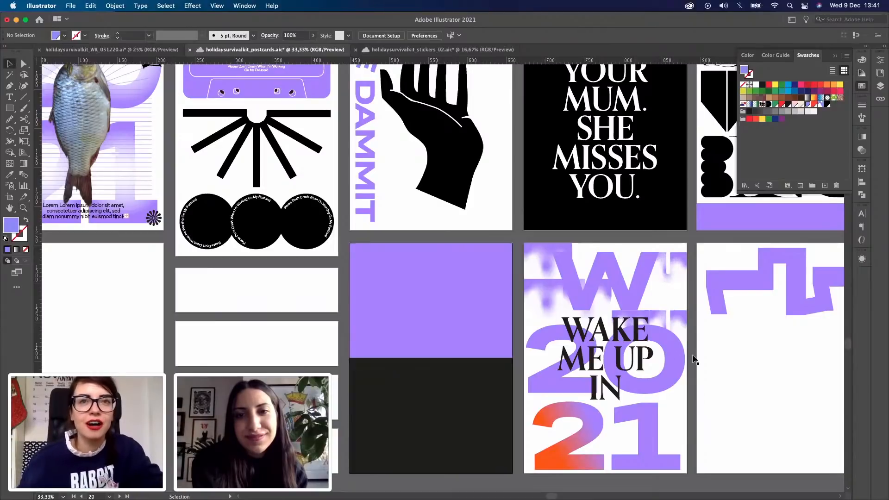
key("z")
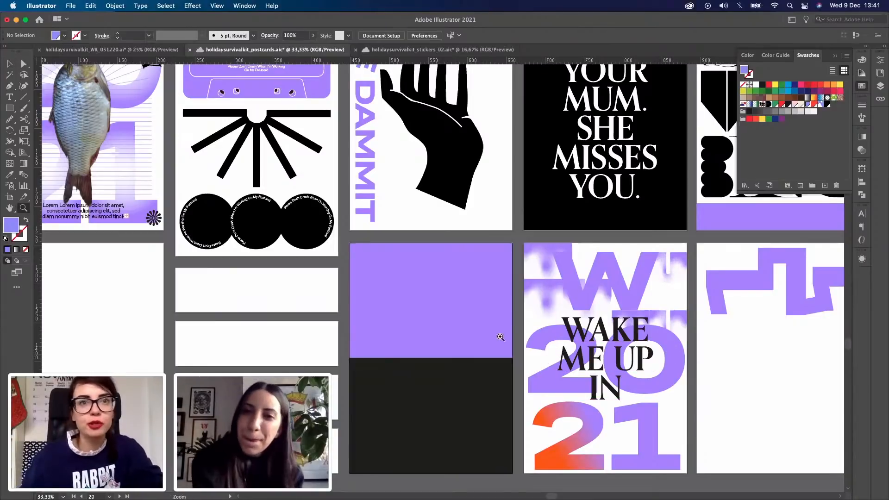
left_click(444, 239, "alt")
left_click_drag(451, 240, 507, 381)
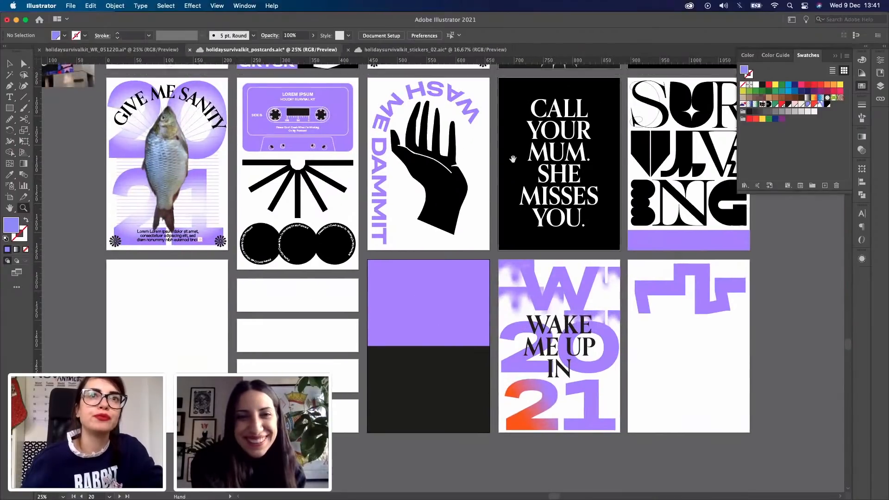
left_click_drag(500, 164, 510, 198)
left_click_drag(568, 253, 563, 336)
key("v")
left_click(543, 326)
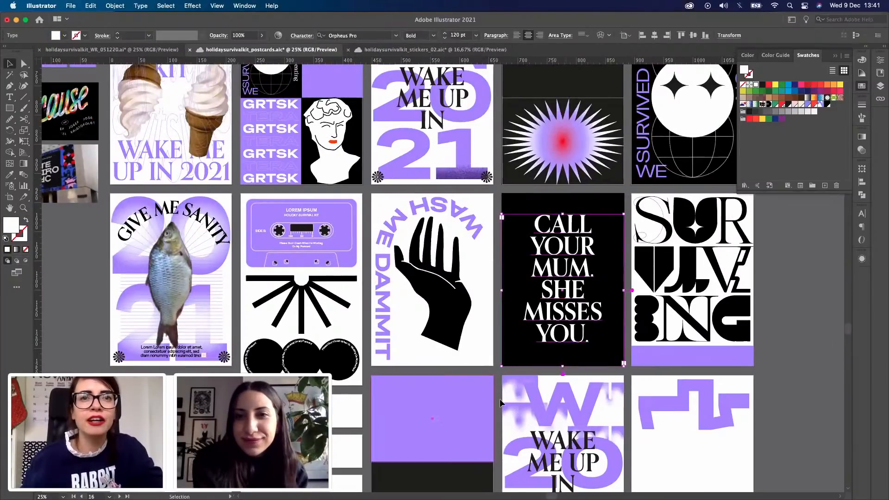
Step: Copy the WAKE ME UP IN text from the neighbouring poster onto the purple half of the new postcard
scroll(480, 274, "down", 3)
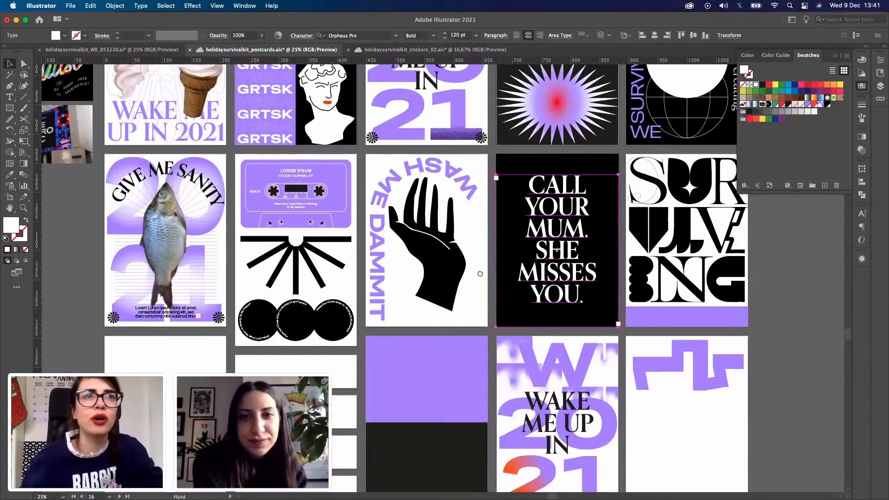
scroll(506, 291, "down", 3)
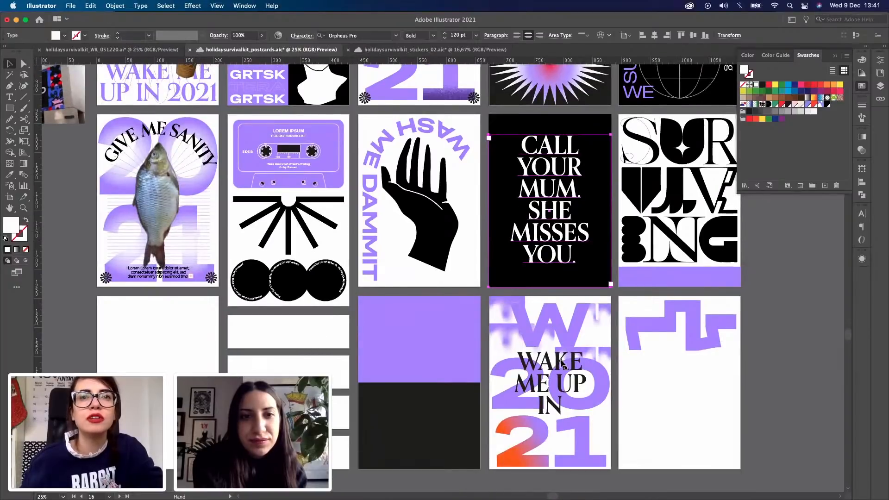
scroll(564, 354, "up", 3)
scroll(565, 354, "down", 5)
left_click_drag(556, 356, 431, 318)
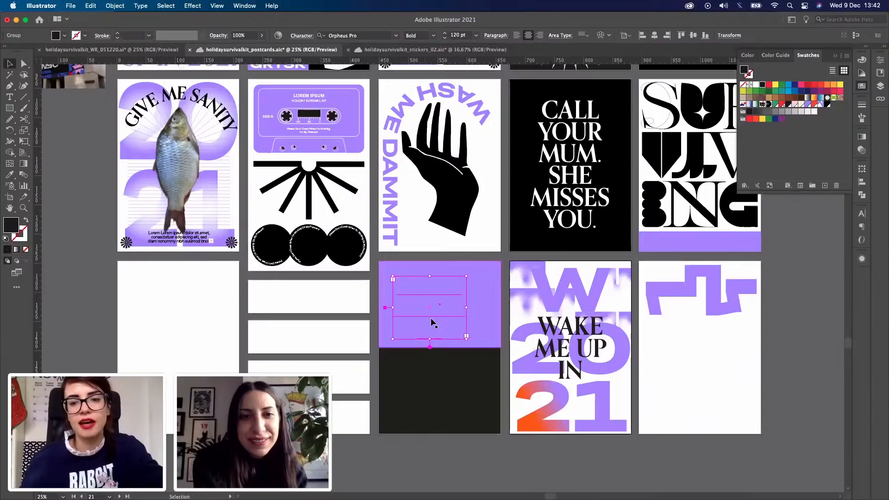
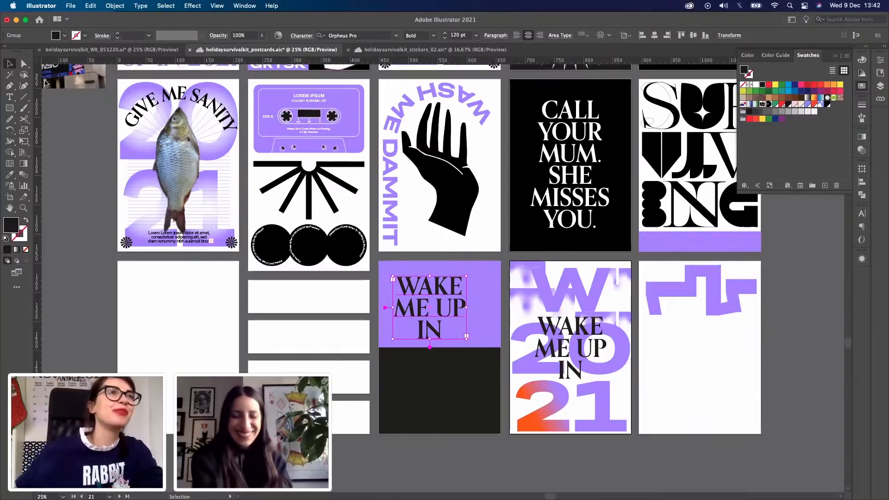
Step: Add "4. bring to front" to the DAY 2 shortcuts list in holidaysurvivalkit_WR_051220.ai, and return to the postcards document
left_click(92, 51)
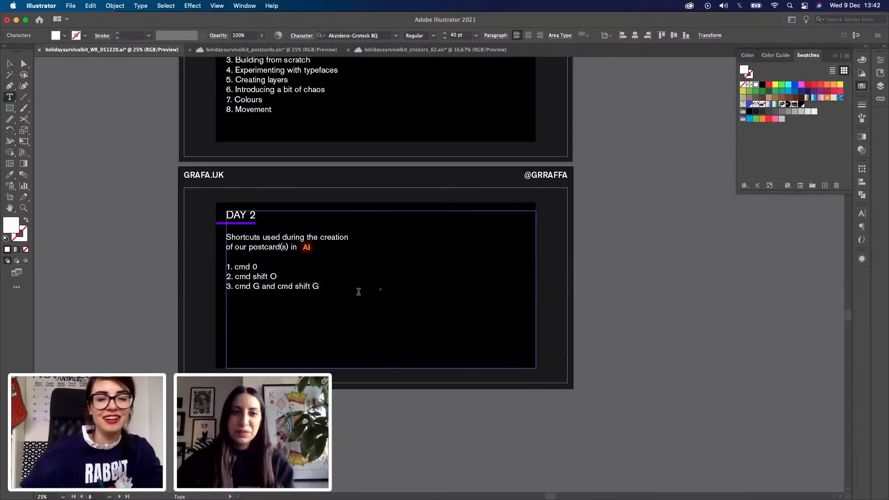
key("Return")
type("4. bring to front")
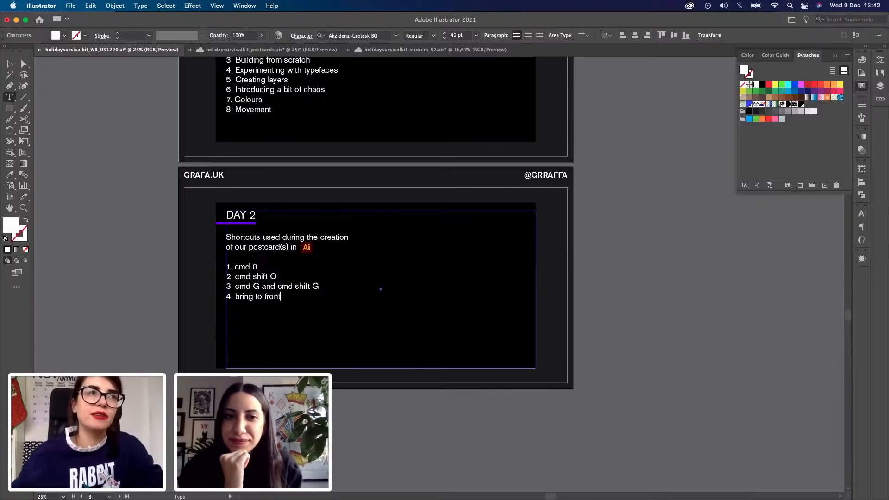
left_click(11, 65)
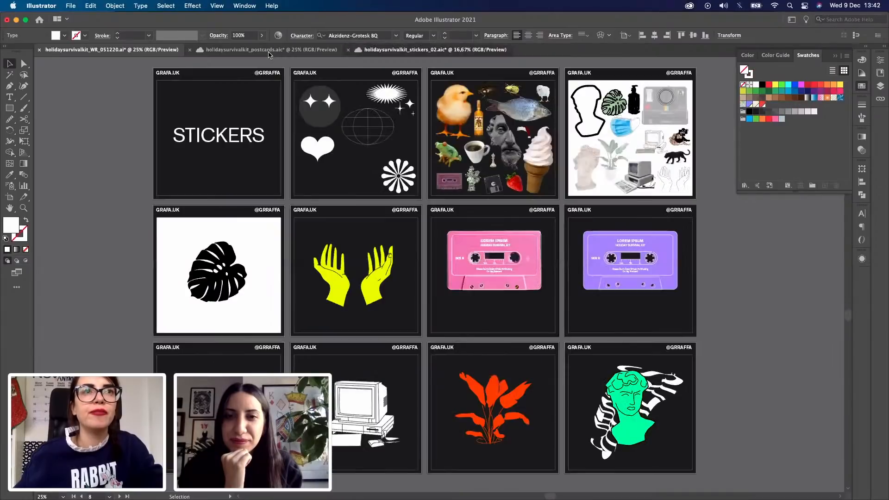
left_click(269, 52)
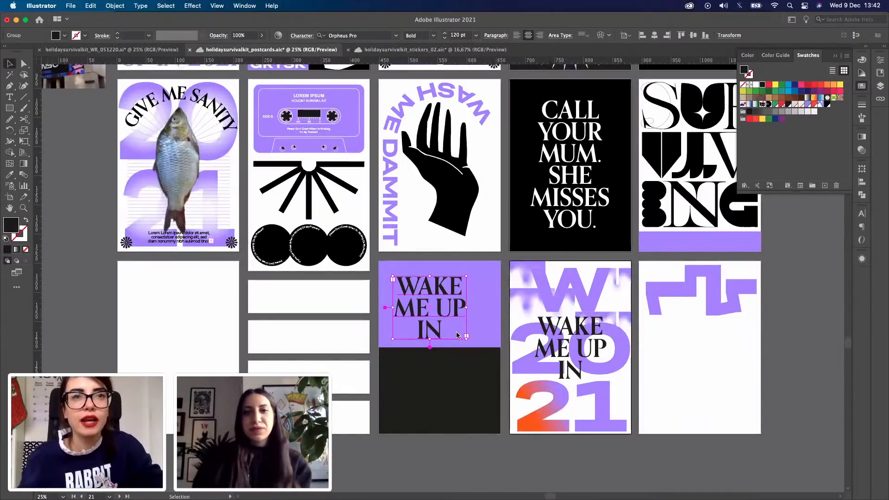
Step: Move the copied WAKE ME UP IN text higher in the purple half and widen its frame to the postcard's full width
left_click(448, 466)
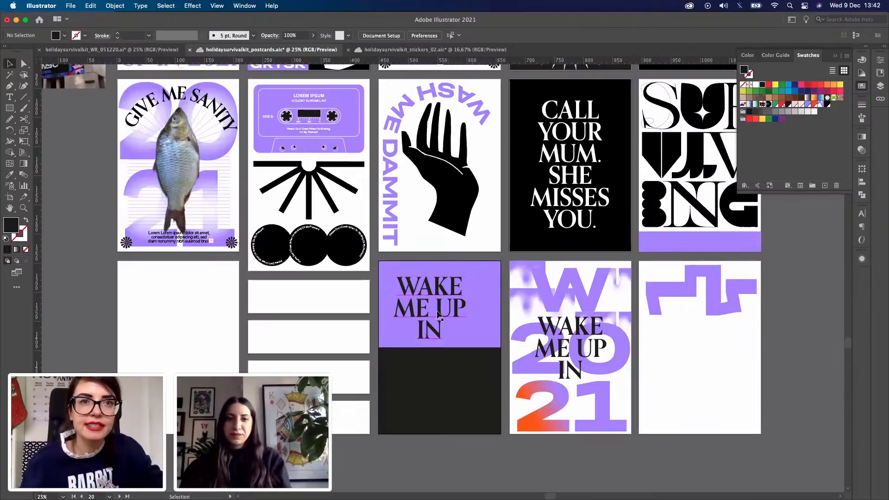
left_click_drag(439, 315, 501, 298)
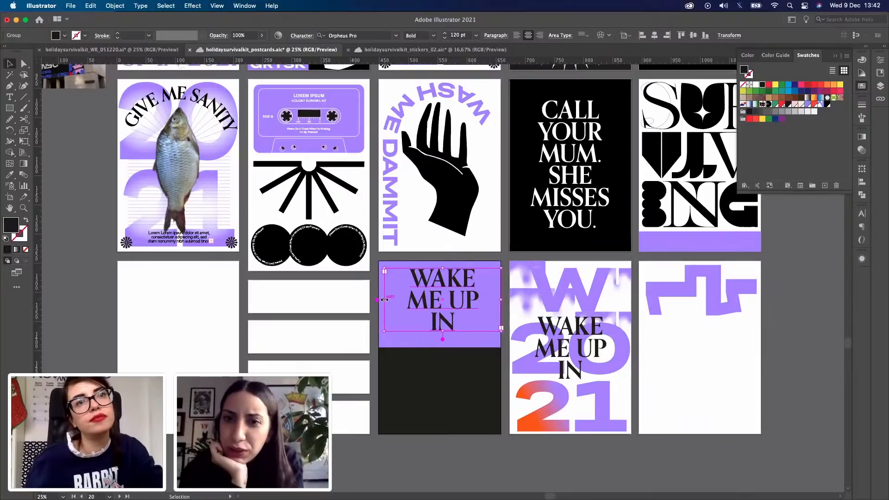
left_click_drag(385, 300, 389, 283)
Step: Join the word IN onto the ME UP line of the copied lettering in the purple half
key("z")
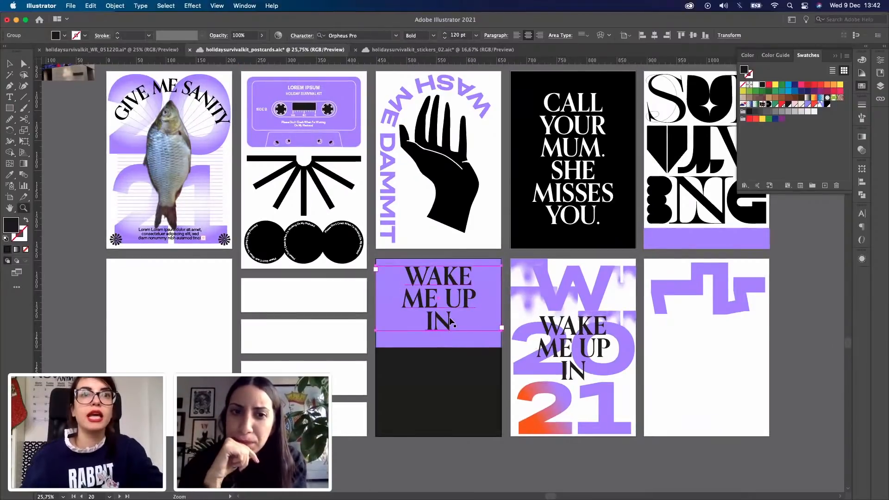
key("super+plus")
key("super+plus")
key("v")
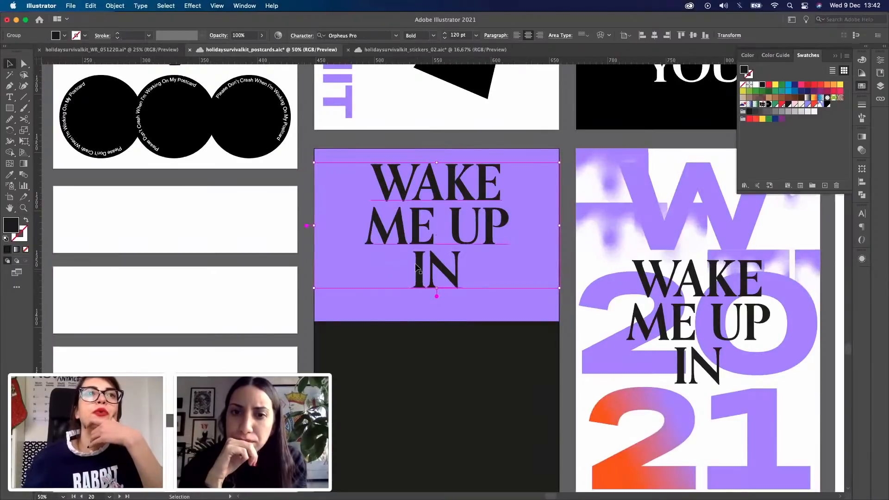
double_click(415, 268)
double_click(414, 260)
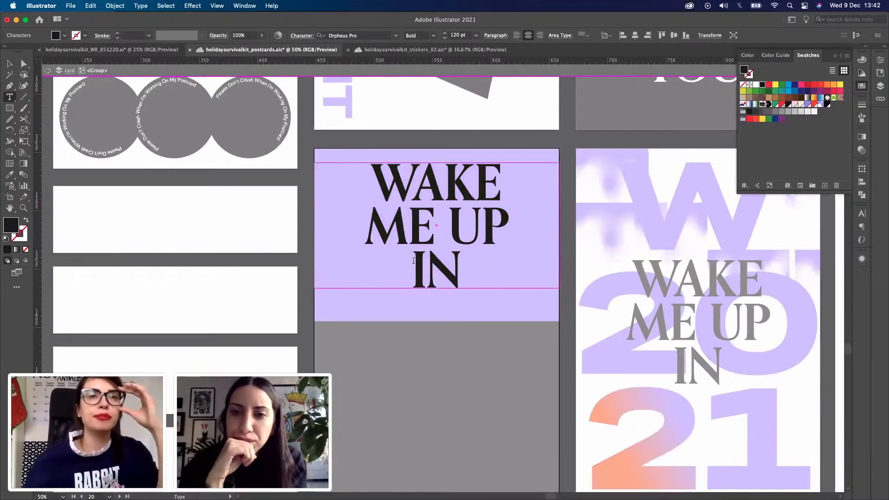
key("BackSpace")
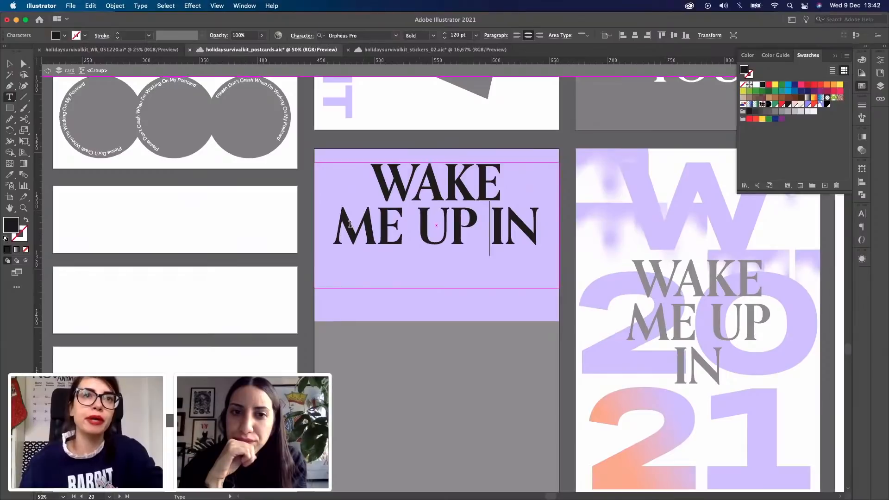
Step: Set the font size of all the WAKE ME UP IN text on the purple half to 60 pt
key("super+a")
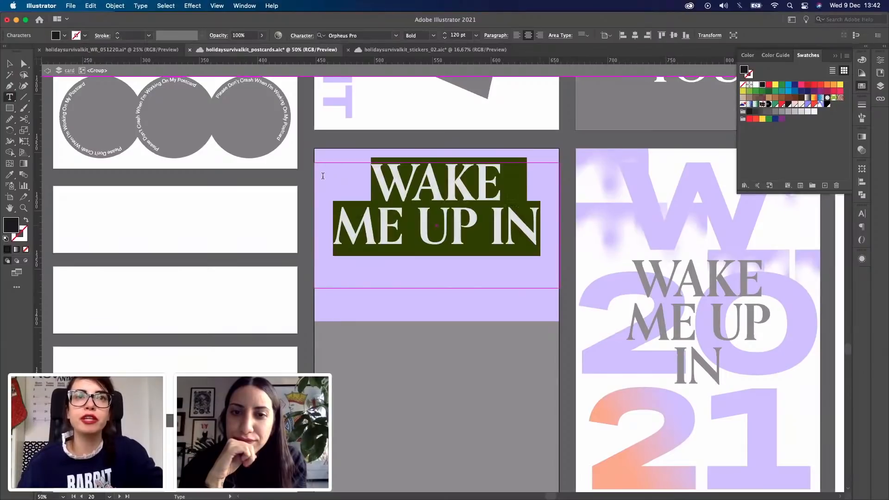
left_click(862, 215)
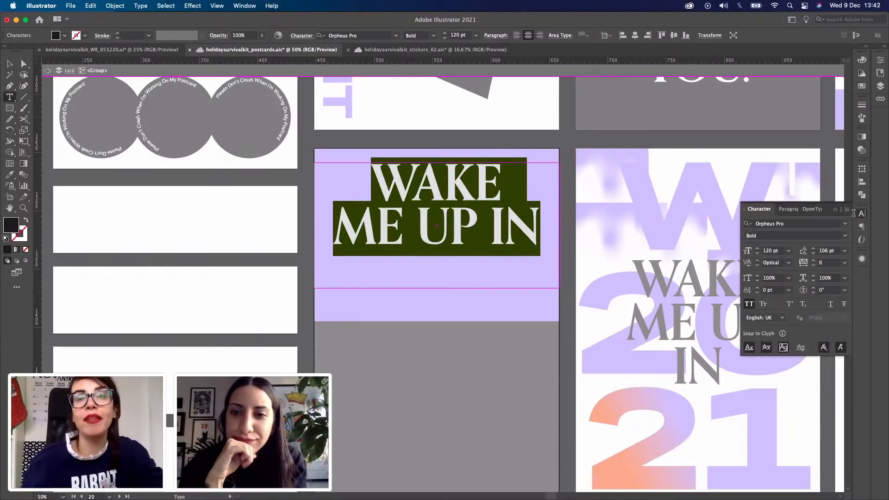
double_click(765, 251)
type("60")
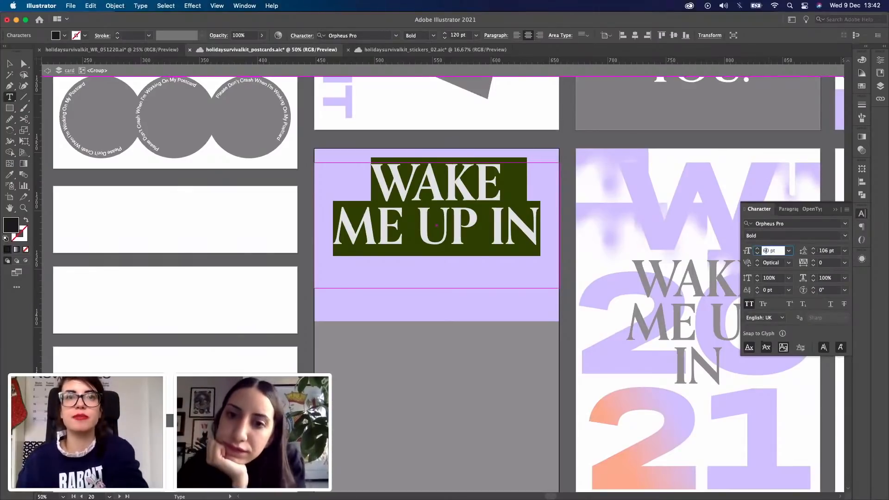
key("Return")
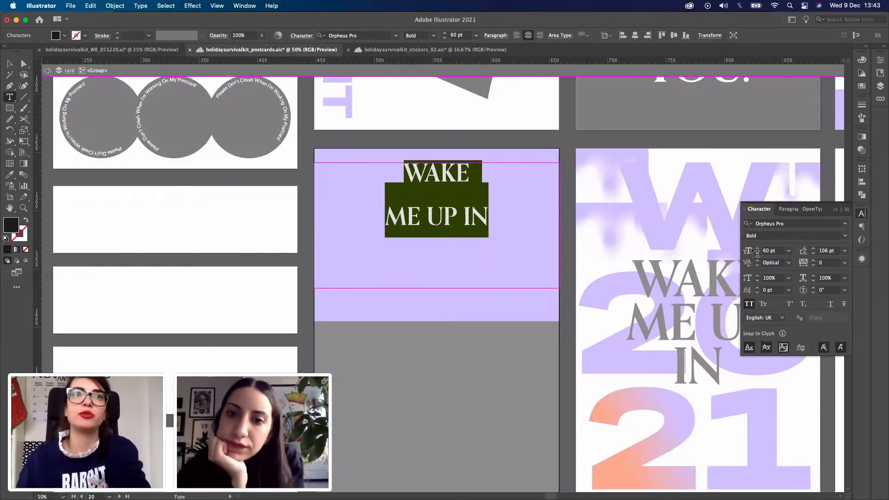
Step: Set the leading of the complete WAKE ME UP IN text on the purple half to 60 pt
double_click(832, 252)
type("6")
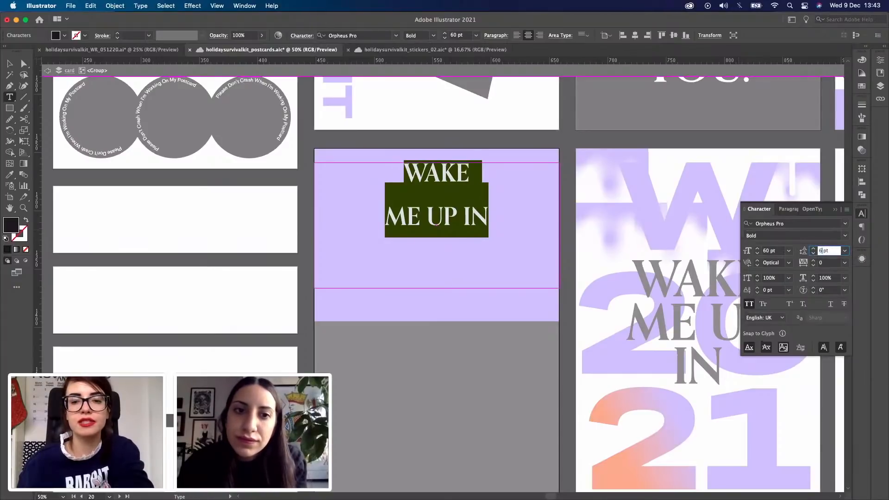
key("Return")
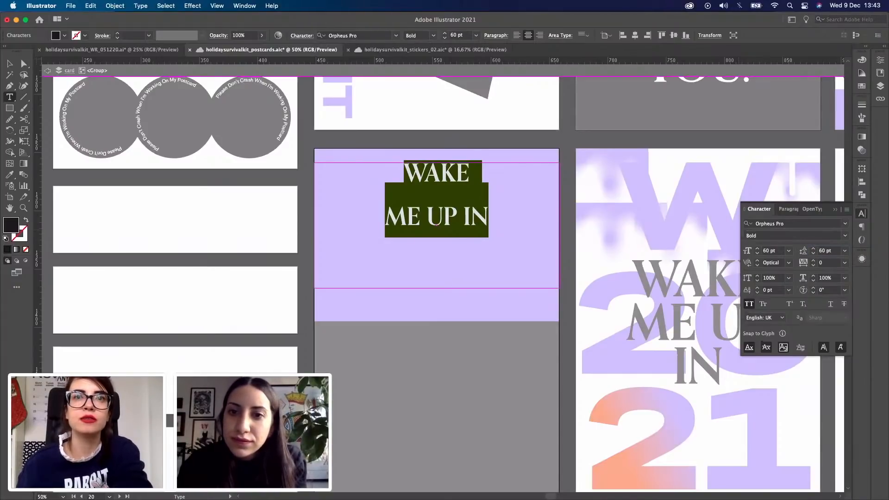
left_click(448, 214)
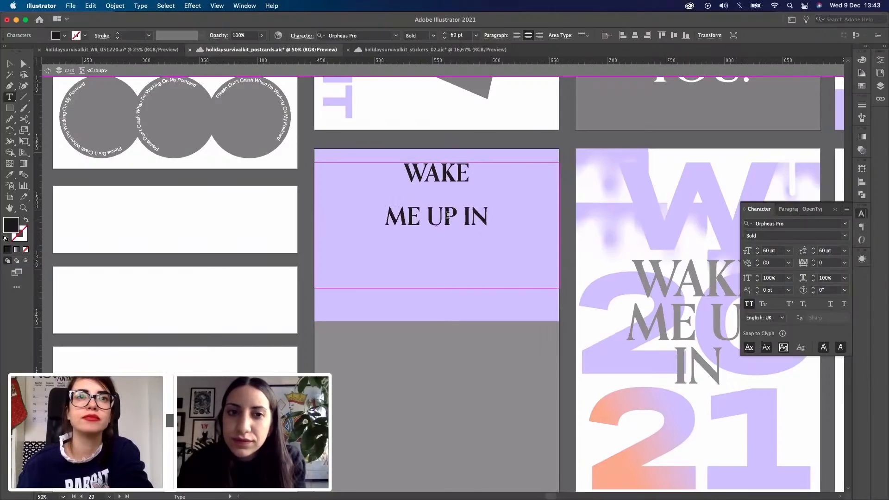
triple_click(464, 211)
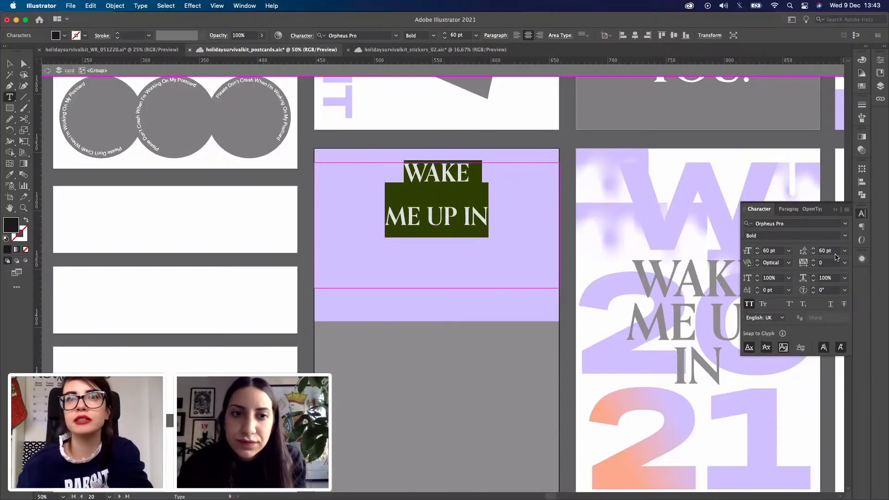
left_click_drag(406, 166, 520, 328)
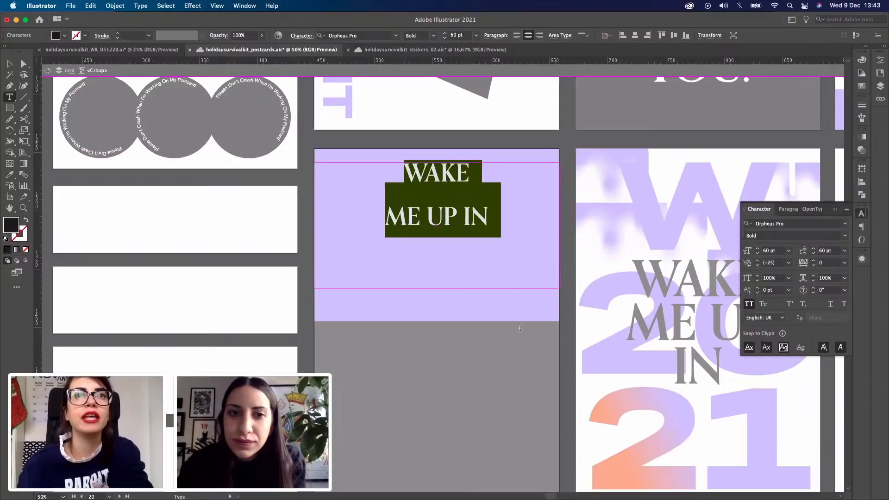
left_click(827, 251)
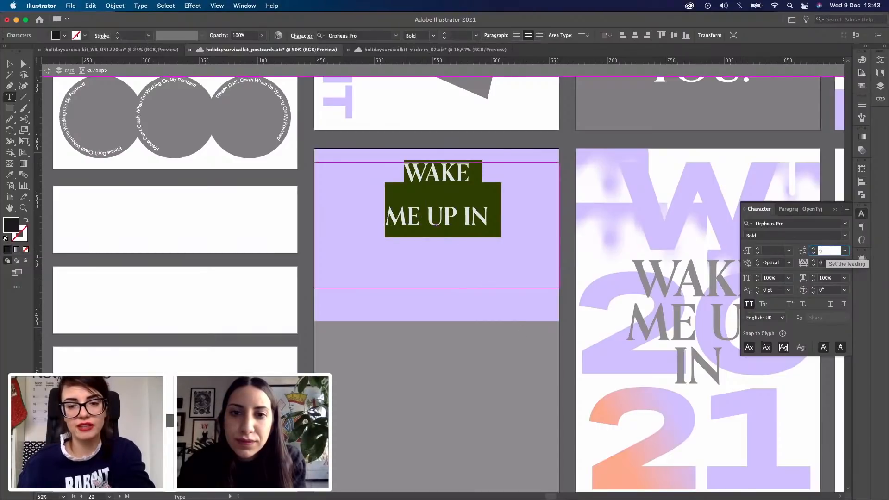
type("60")
key("Return")
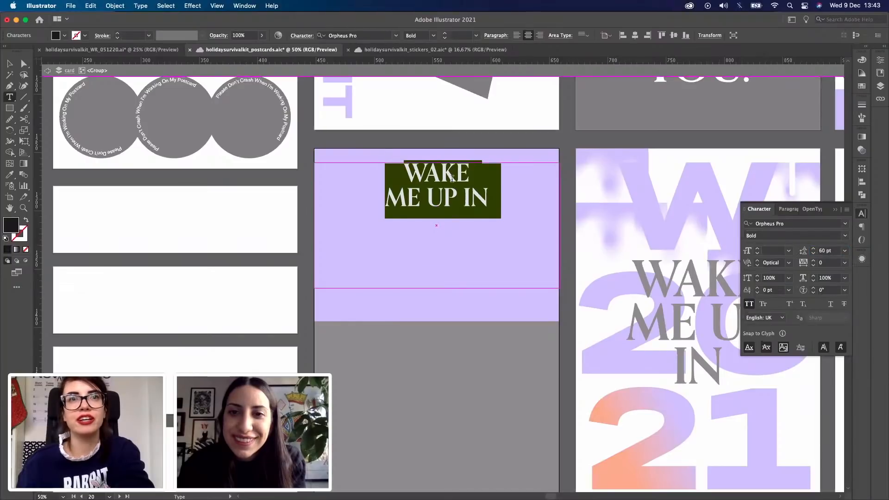
Step: Bring the WAKE ME UP IN lettering onto a single line and fill it with white
left_click(387, 202)
key("BackSpace")
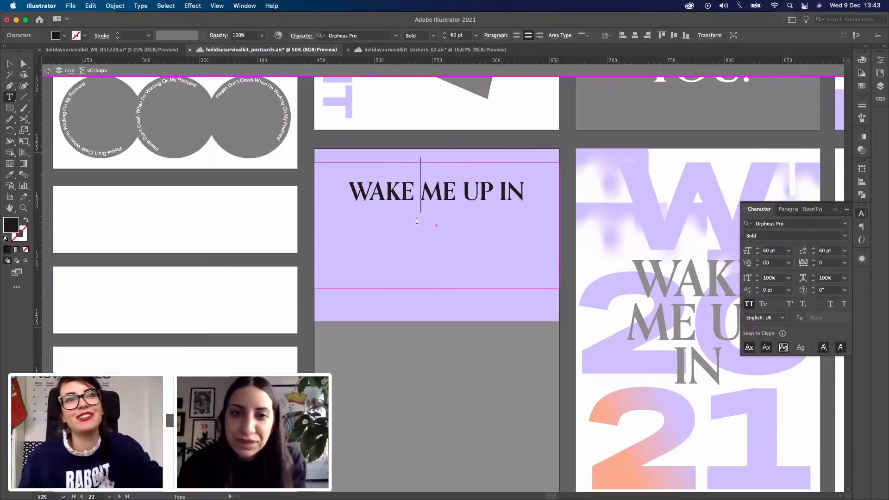
key("super+a")
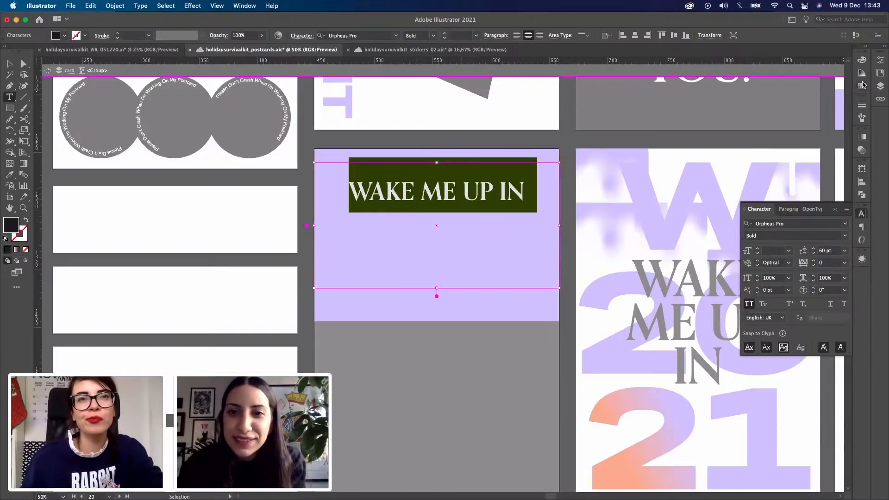
left_click(863, 86)
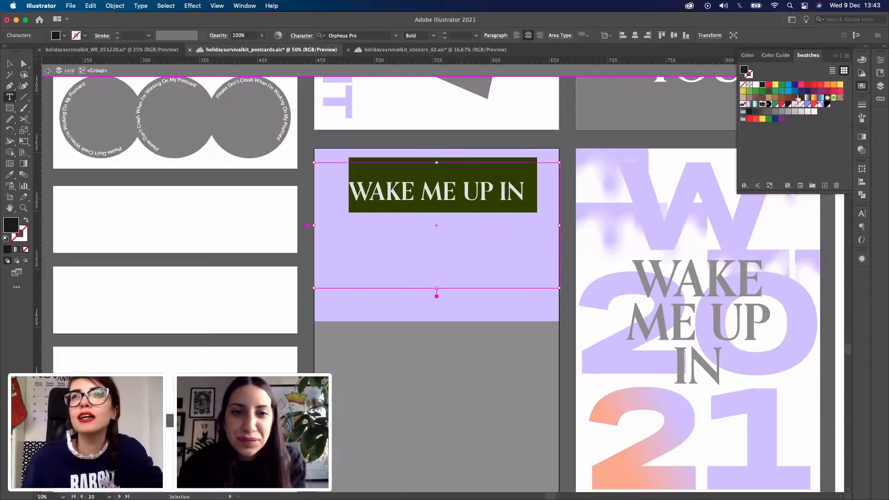
left_click(756, 84)
key("Escape")
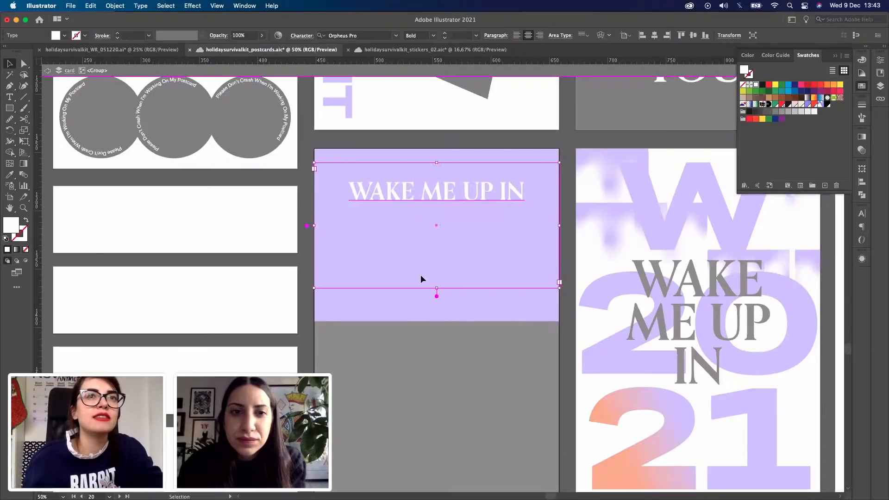
Step: Shorten the WAKE ME UP IN text frame to the height of its single line and exit the group's isolation
left_click_drag(439, 285, 439, 210)
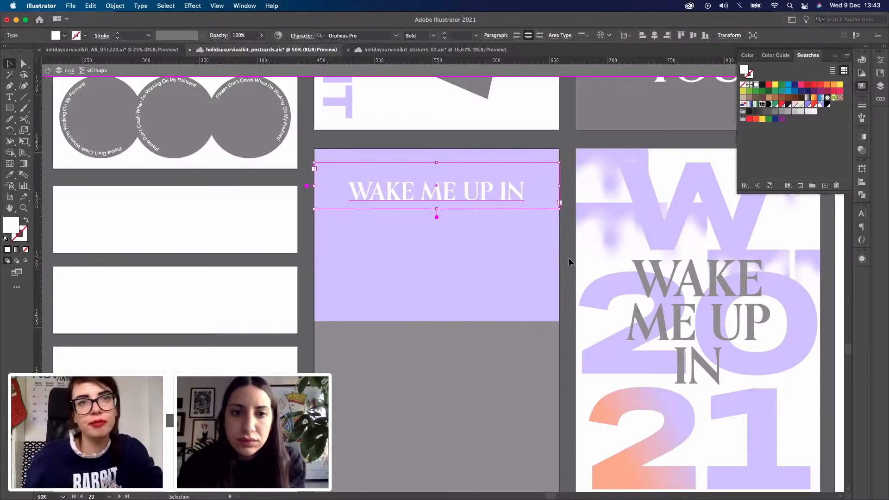
left_click(568, 258)
left_click(482, 197)
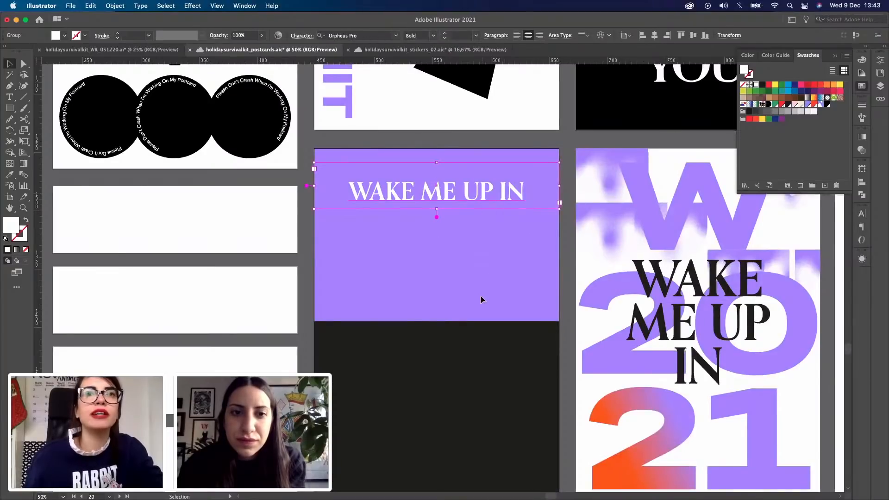
Step: Move the WAKE ME UP IN text to the top of the black half and left-align it against the postcard's left edge
left_click_drag(478, 196, 453, 341)
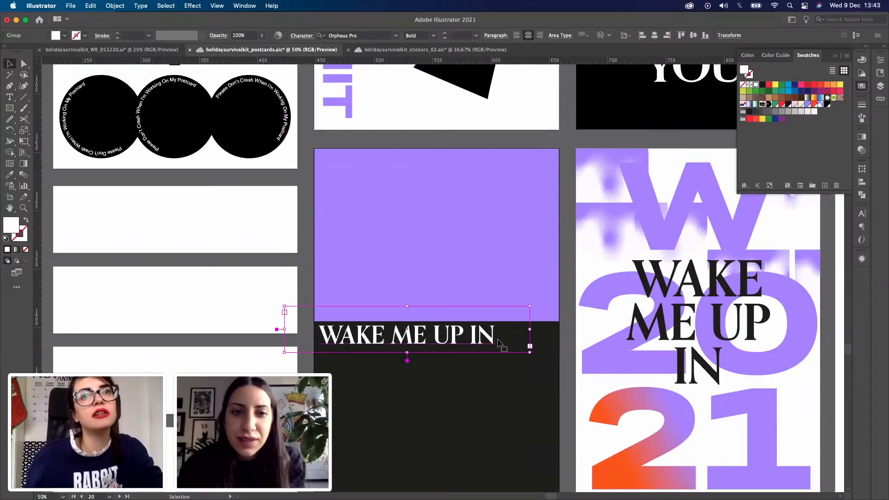
left_click_drag(529, 329, 559, 330)
left_click(862, 213)
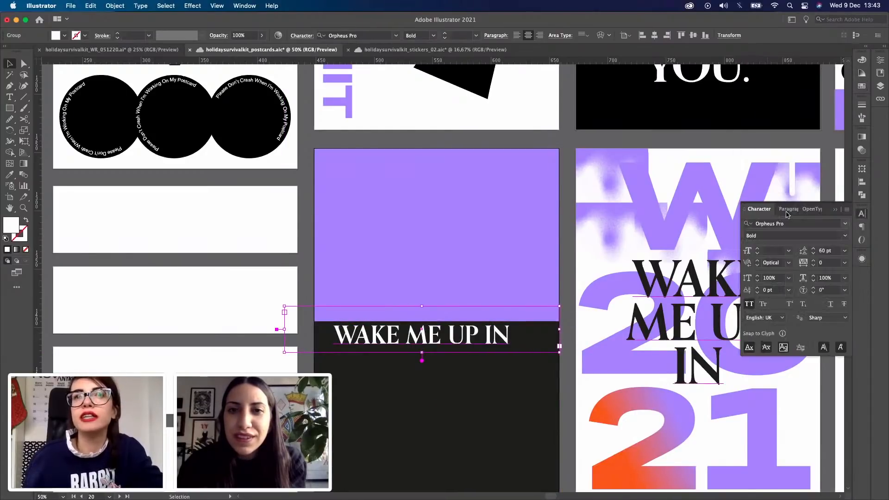
left_click(783, 209)
left_click(749, 225)
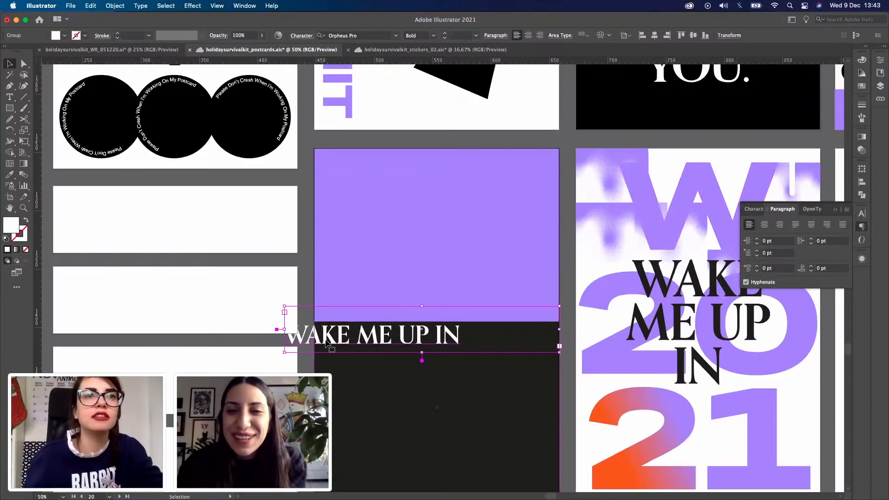
left_click(642, 35)
Step: Append 2021 to the WAKE ME UP IN line and shift the text slightly right to centre it across the postcard
double_click(487, 337)
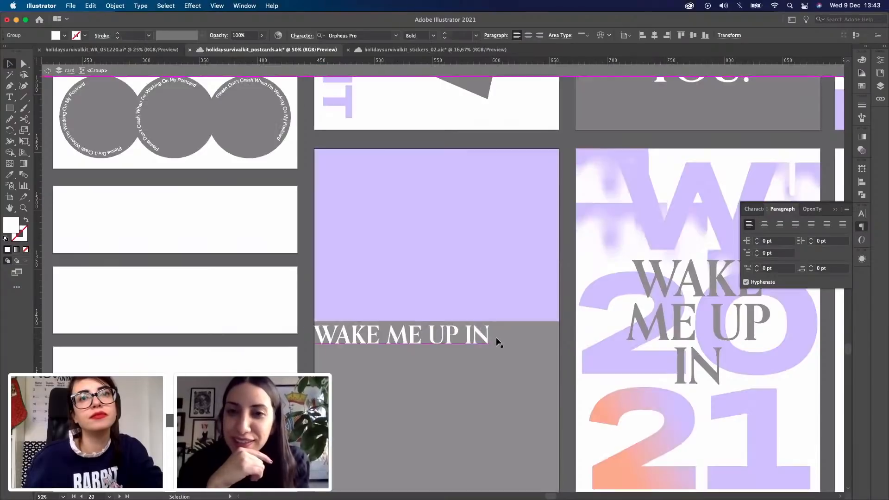
double_click(490, 335)
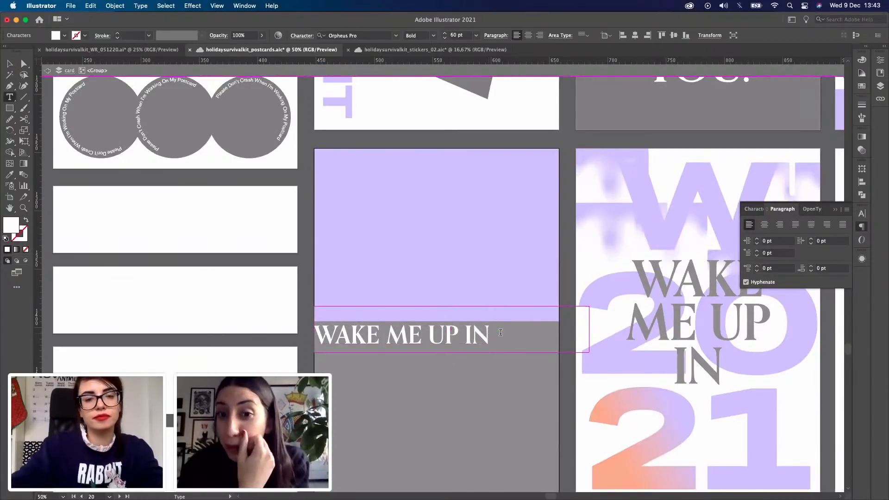
type("2021")
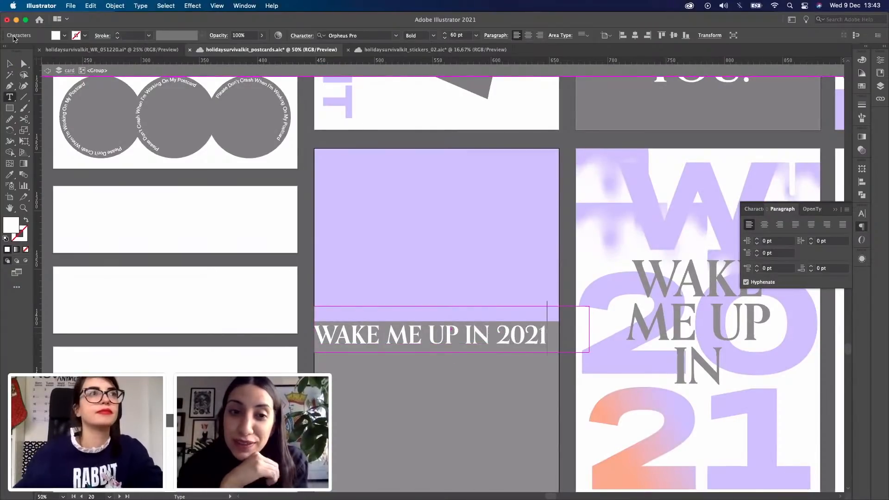
key("Escape")
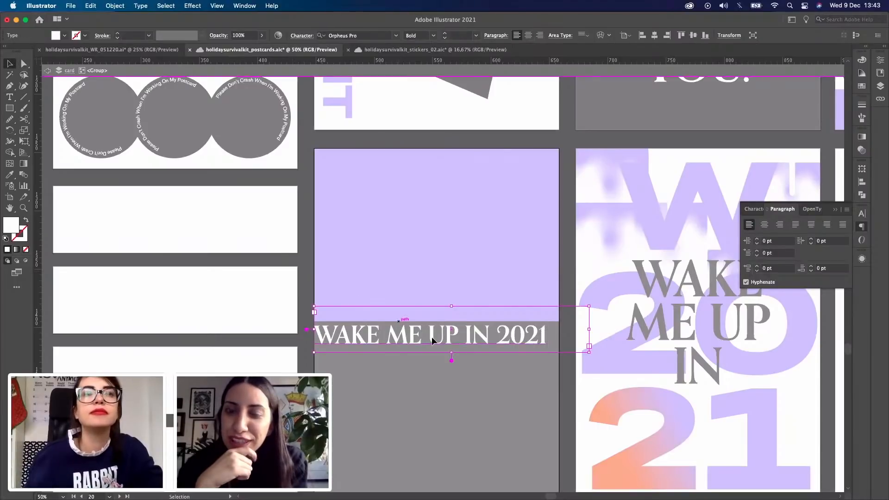
left_click_drag(432, 342, 437, 339)
left_click_drag(439, 338, 441, 338)
double_click(302, 341)
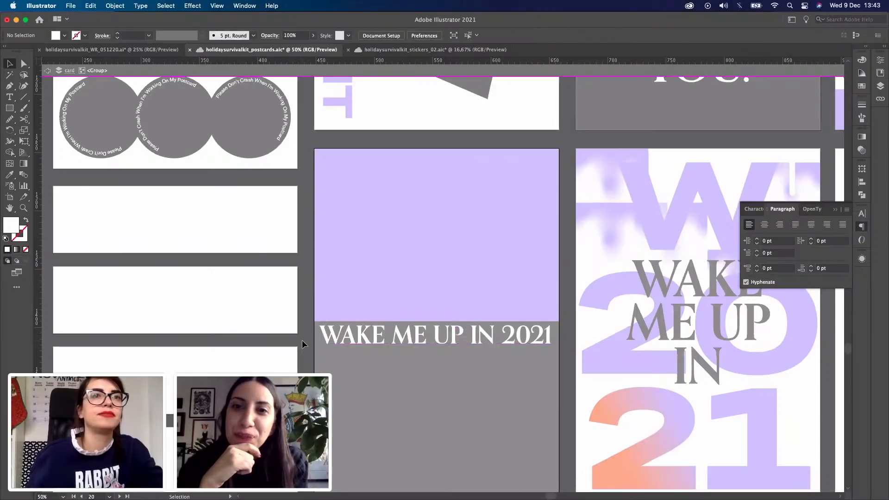
Step: Copy the black sunburst from below the cassette onto the purple half of the WAKE ME UP IN 2021 postcard
key("z")
left_click(502, 359, "alt")
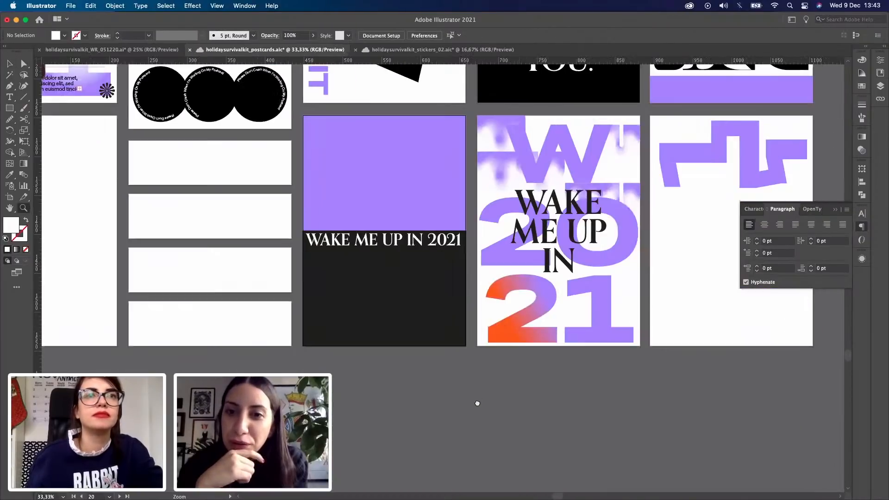
scroll(477, 406, "up", 1)
scroll(478, 226, "up", 3)
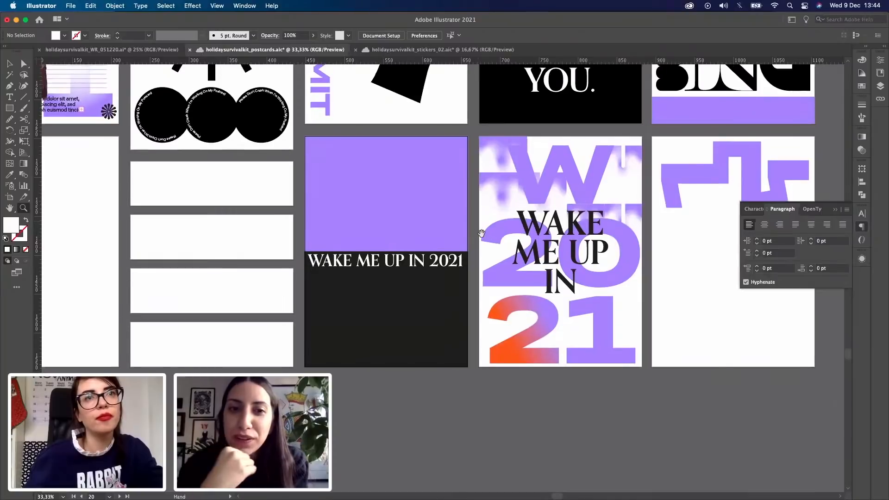
scroll(498, 302, "up", 3)
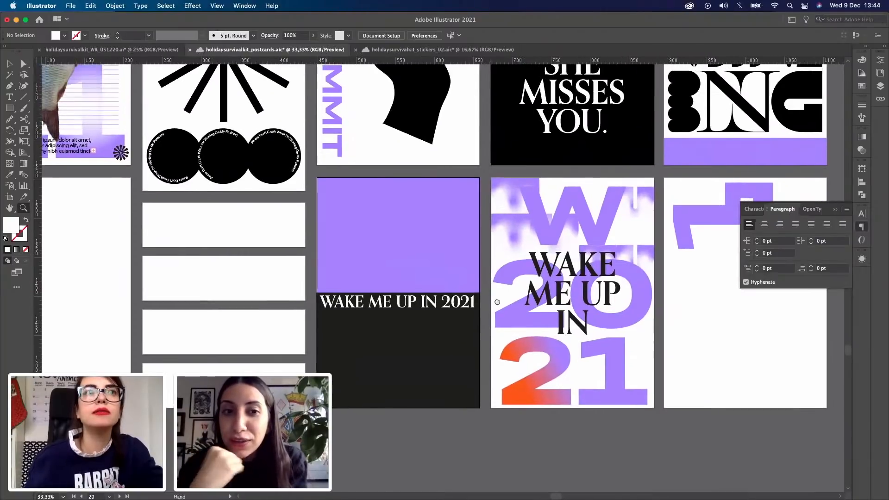
scroll(498, 302, "up", 6)
scroll(506, 259, "up", 6)
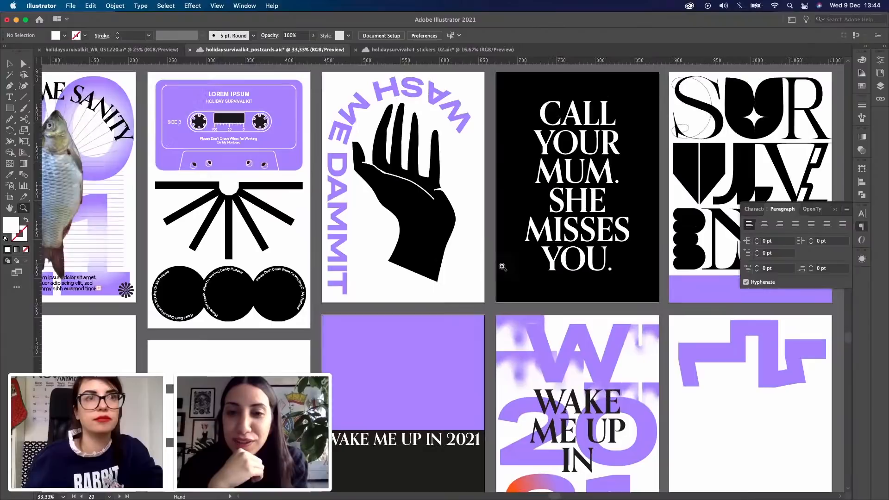
key("v")
scroll(241, 179, "down", 3)
left_click(240, 180)
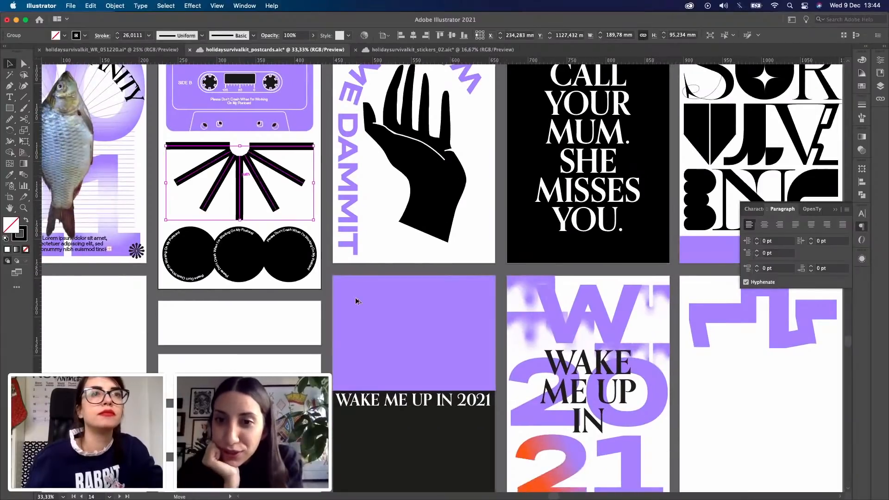
left_click_drag(241, 181, 426, 336)
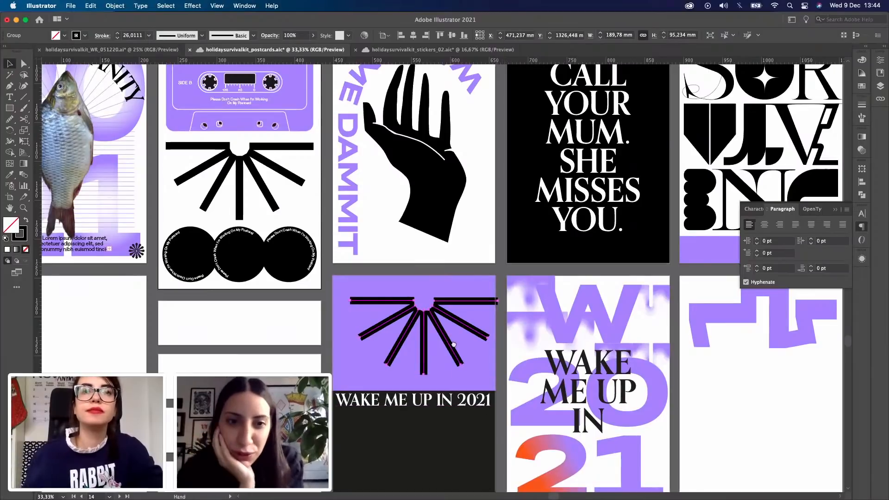
Step: Move the black sunburst from the purple half down into the black half, centred horizontally and slightly lower under the headline
scroll(451, 330, "down", 3)
scroll(451, 331, "right", 2)
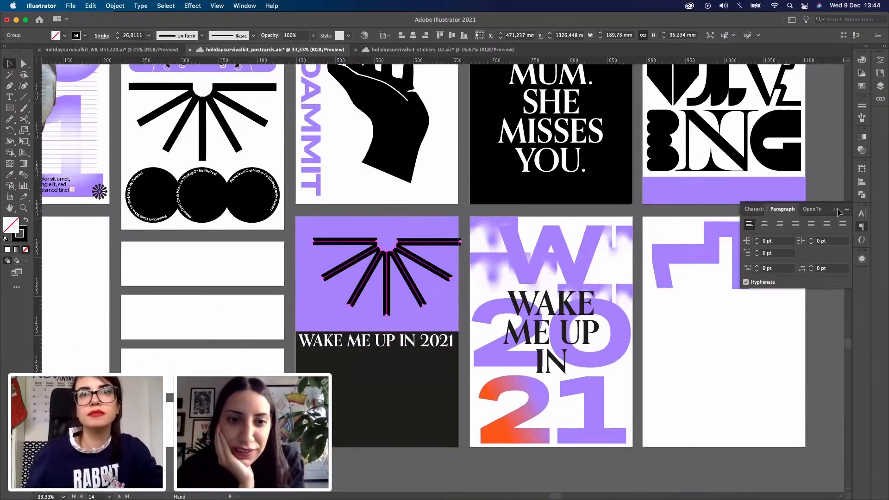
left_click(838, 211)
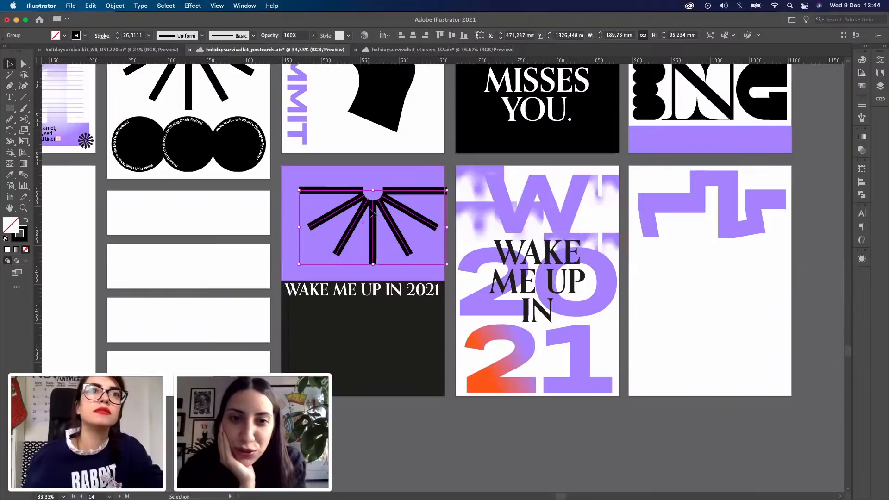
left_click_drag(370, 212, 371, 342)
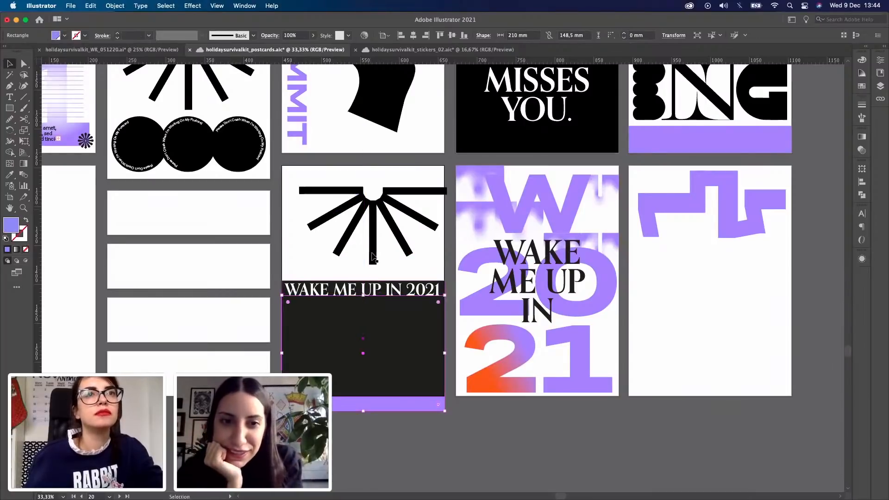
key("super+z")
left_click(372, 238)
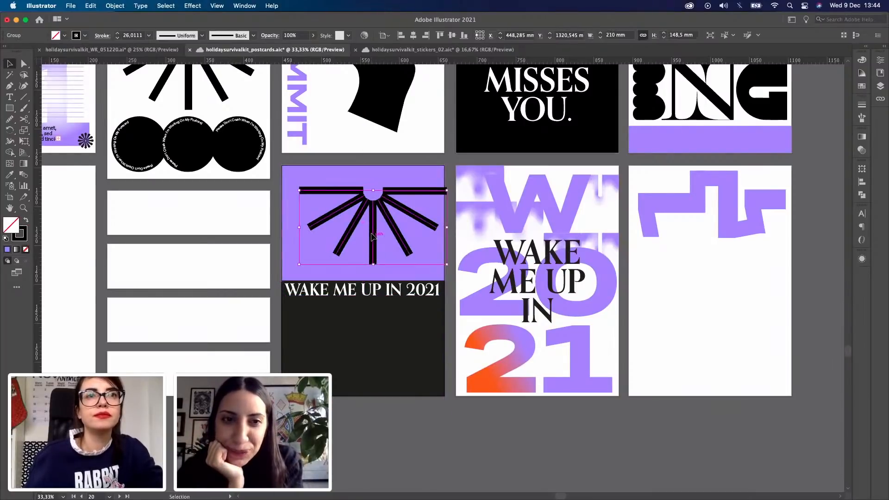
left_click_drag(373, 237, 365, 357)
left_click(413, 36)
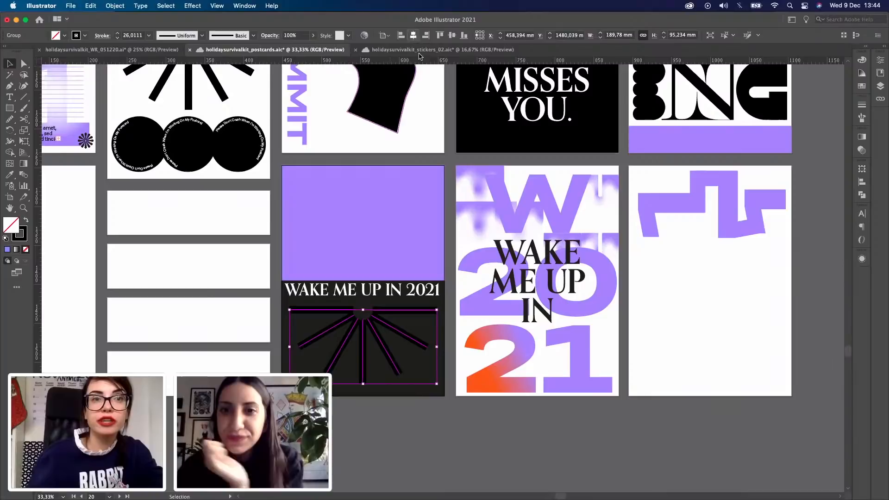
left_click(682, 335)
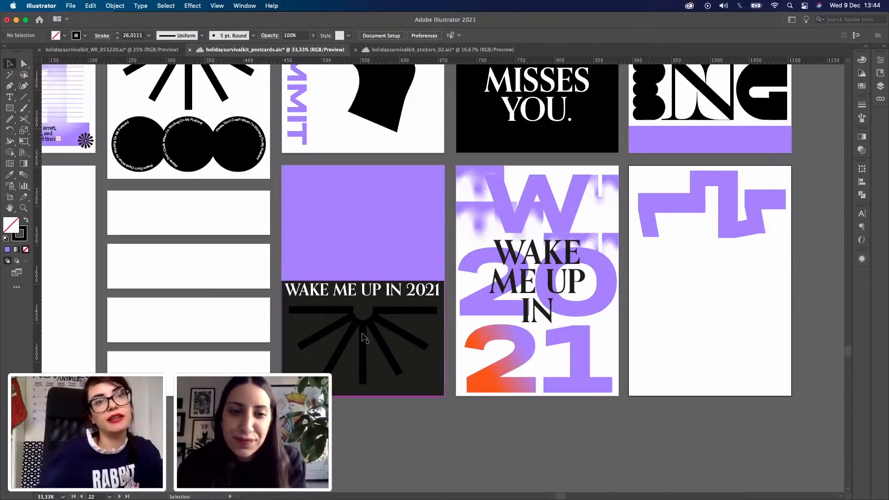
left_click(363, 341)
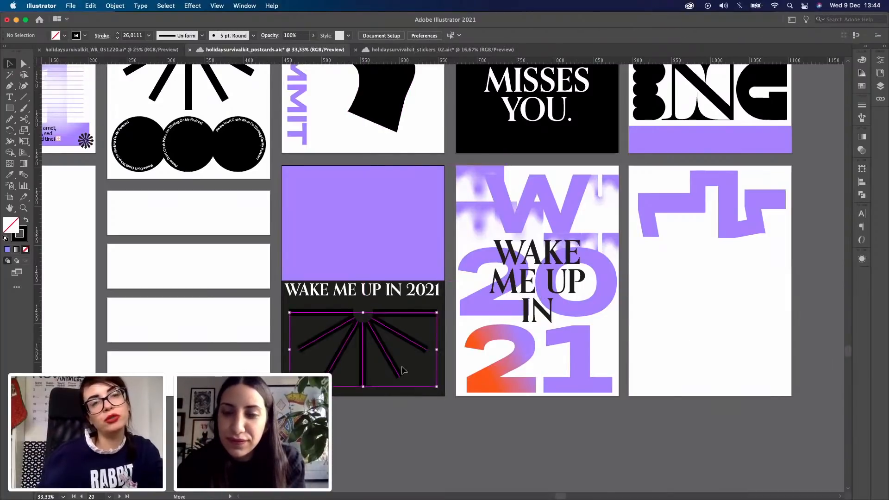
left_click(445, 417)
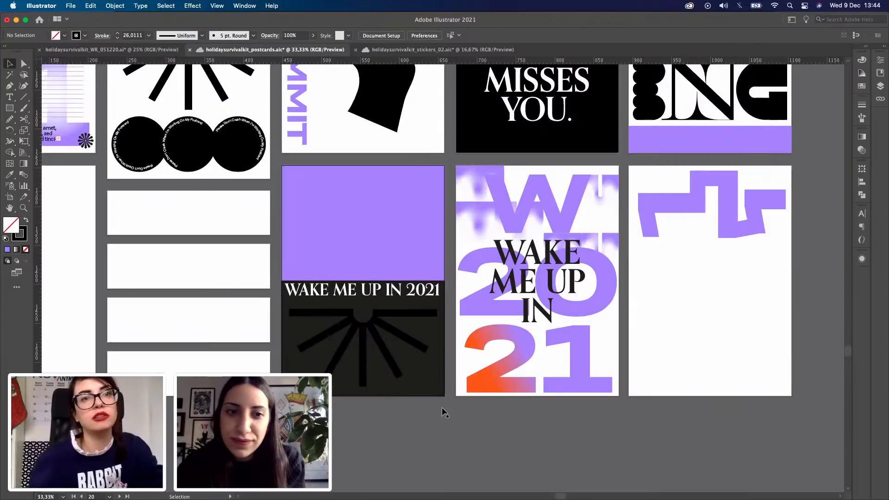
Step: Duplicate the WAKE ME UP IN 2021 line straight down to the bottom of the black half and change the copy to HELLO MUM
left_click(400, 294)
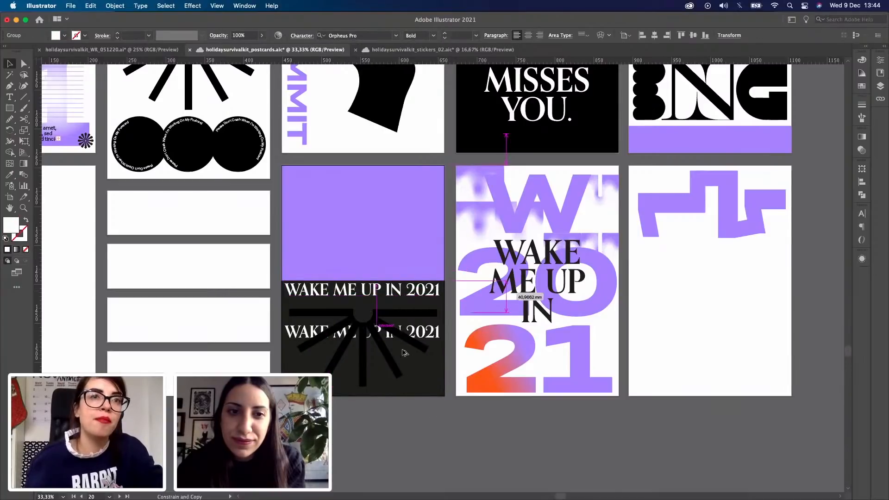
left_click_drag(400, 294, 402, 391)
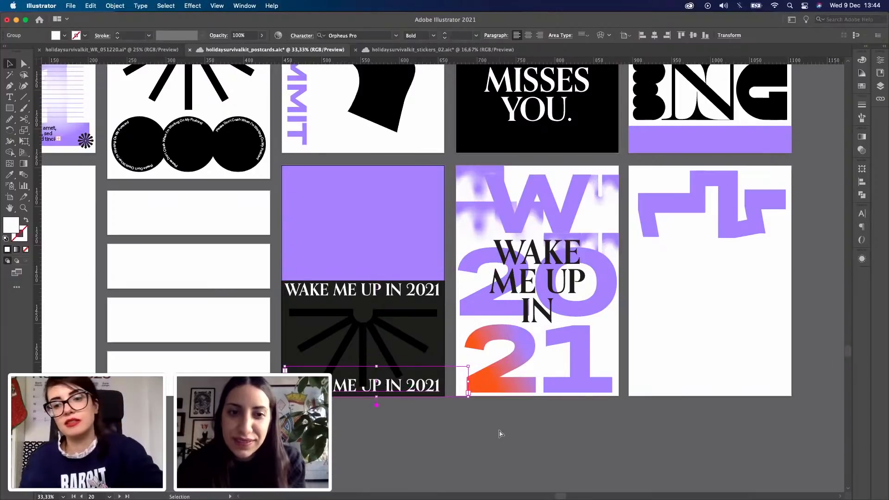
double_click(394, 389)
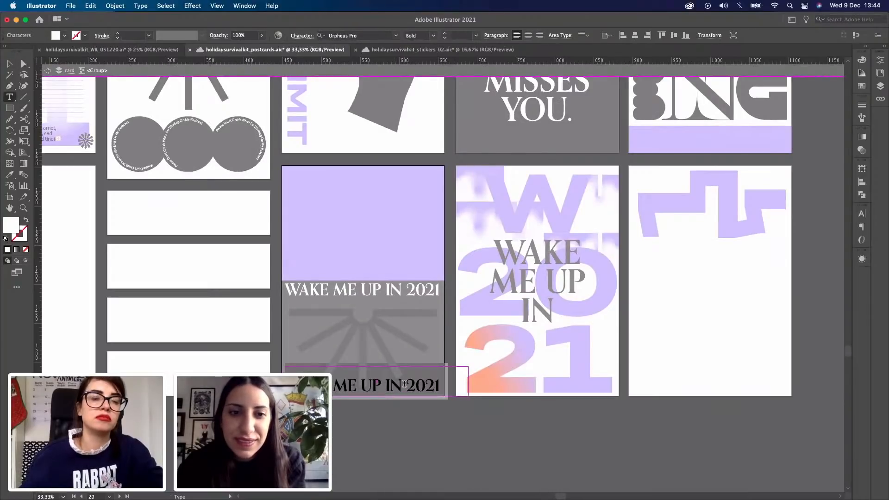
type("HELLO MUM")
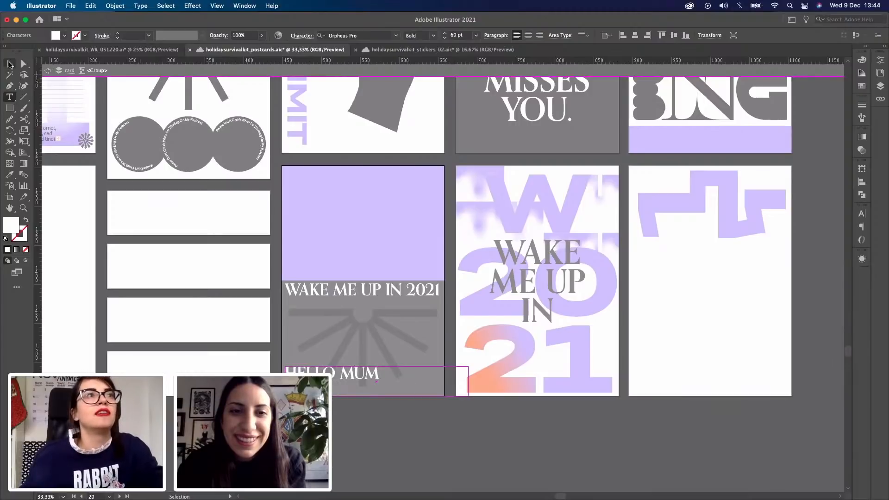
key("Escape")
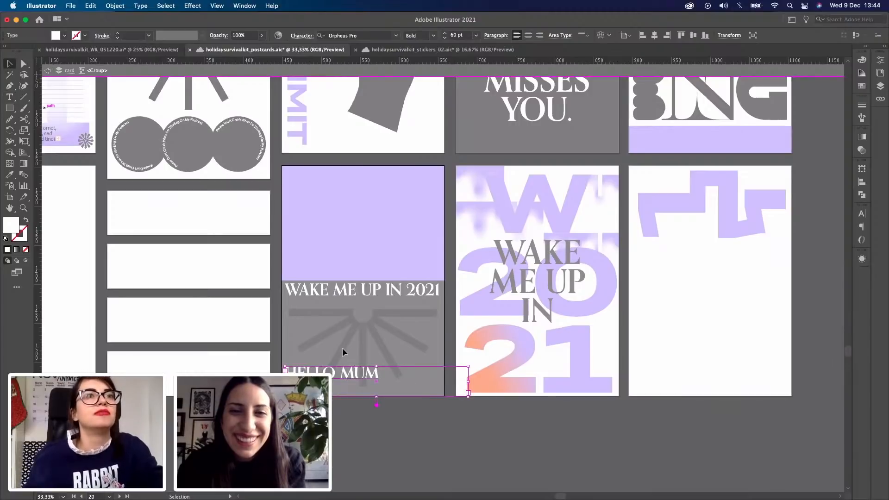
Step: Exit the group's isolation and shorten the HELLO MUM text frame from its top edge so the line sits at the postcard's bottom
double_click(377, 420)
left_click(374, 379)
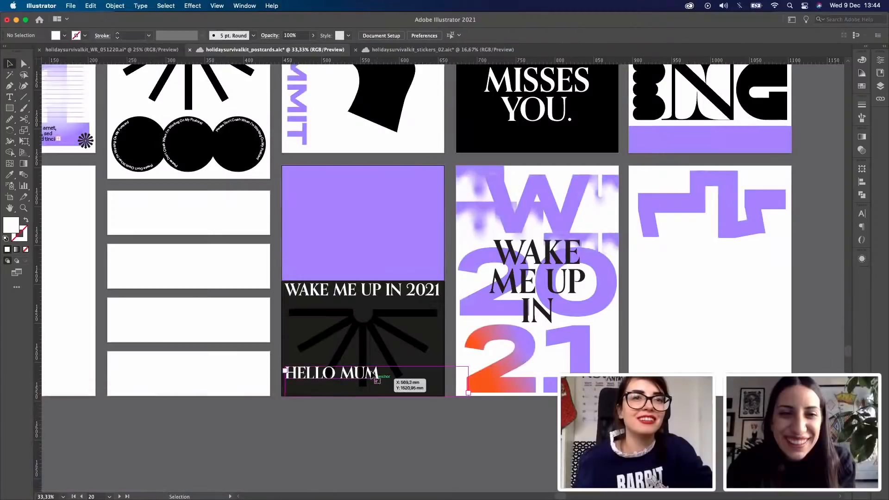
left_click_drag(377, 372, 375, 380)
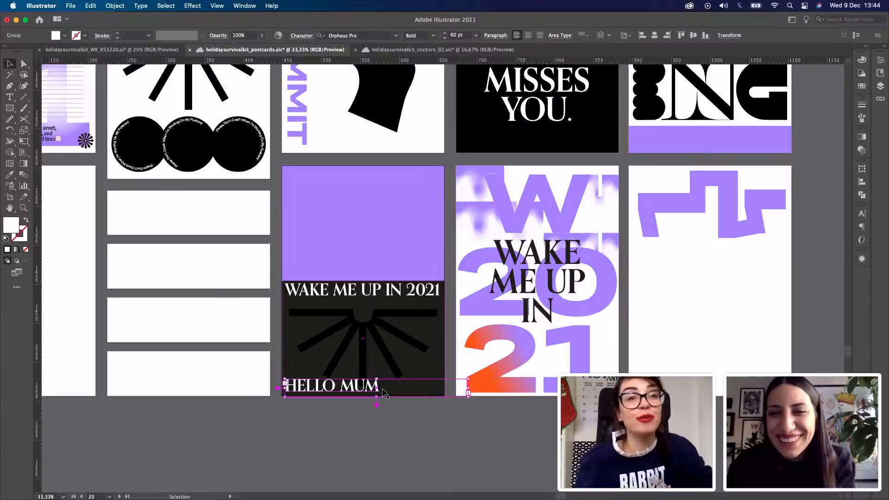
left_click(424, 427)
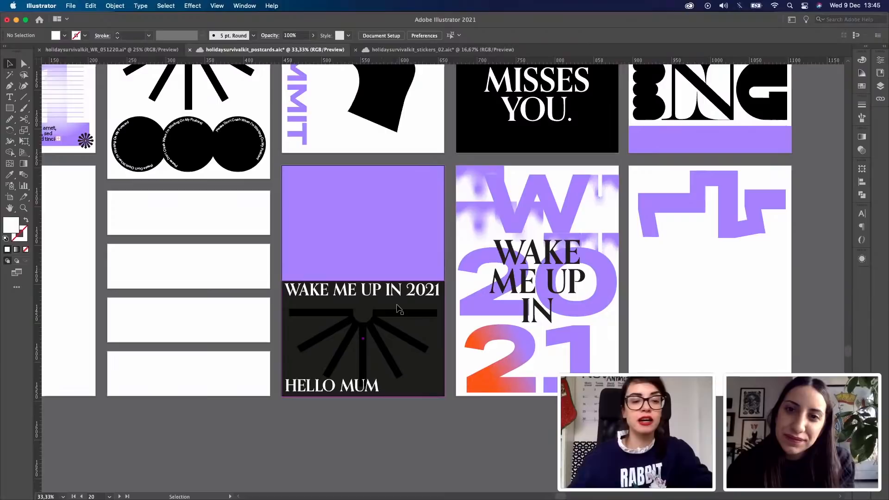
Step: Examine the finished postcards in the rows above to compare their layouts with the purple-and-black WAKE ME UP IN 2021 postcard
key("z")
left_click(443, 305)
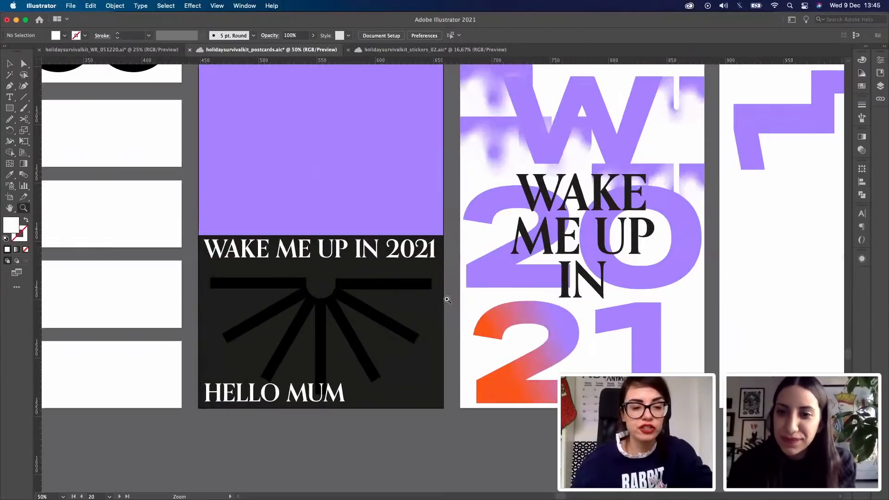
left_click(449, 301, "alt")
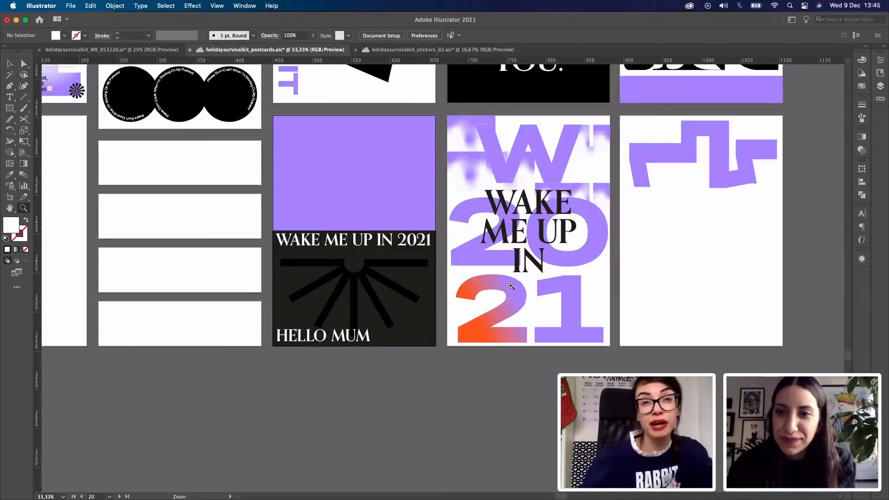
left_click(509, 259, "alt")
scroll(636, 157, "up", 2)
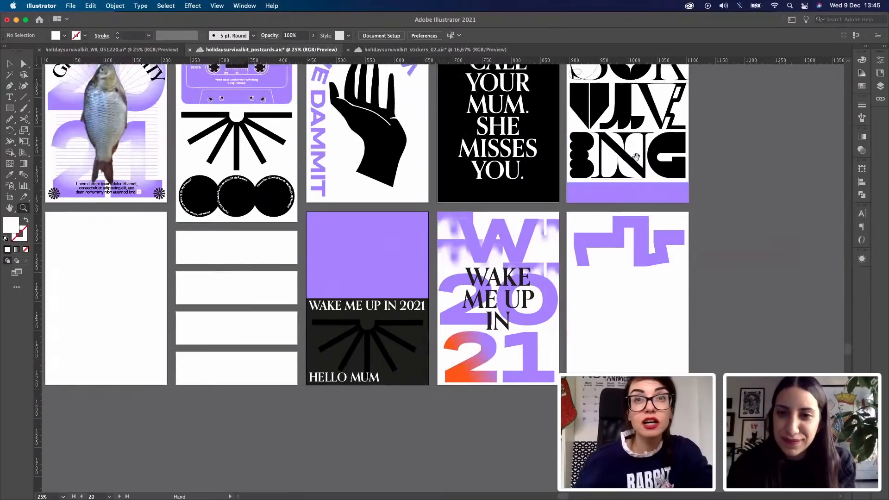
scroll(700, 194, "up", 2)
scroll(722, 390, "up", 2)
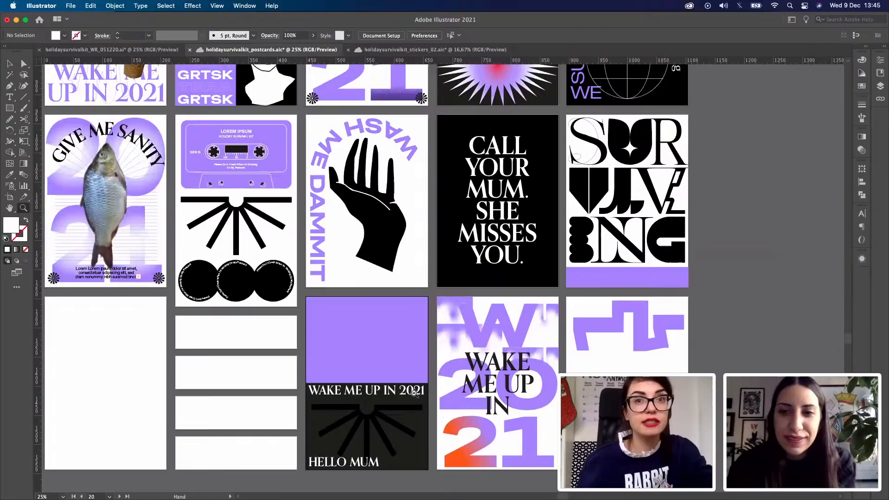
scroll(395, 379, "up", 8)
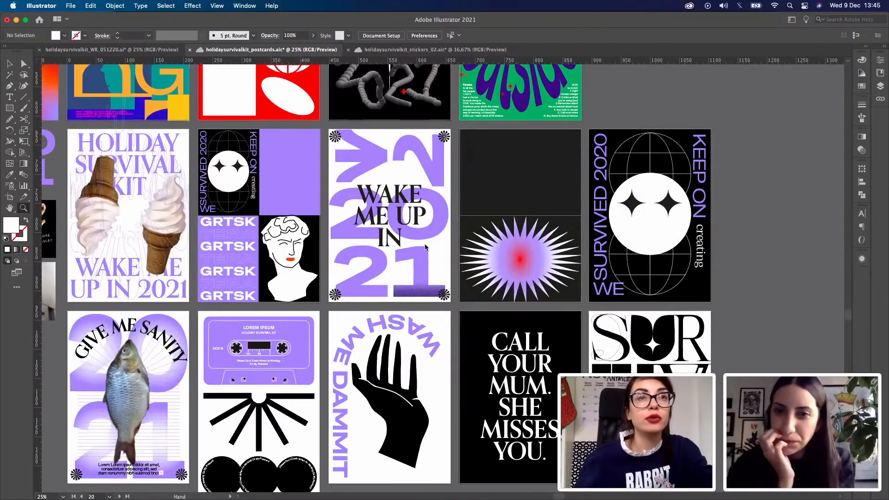
scroll(408, 283, "down", 1, "alt")
scroll(408, 283, "down", 2)
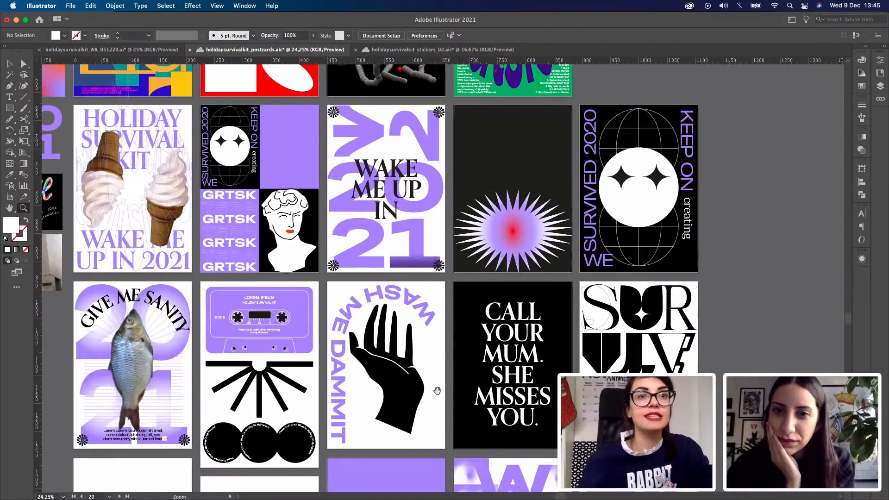
scroll(418, 139, "down", 1)
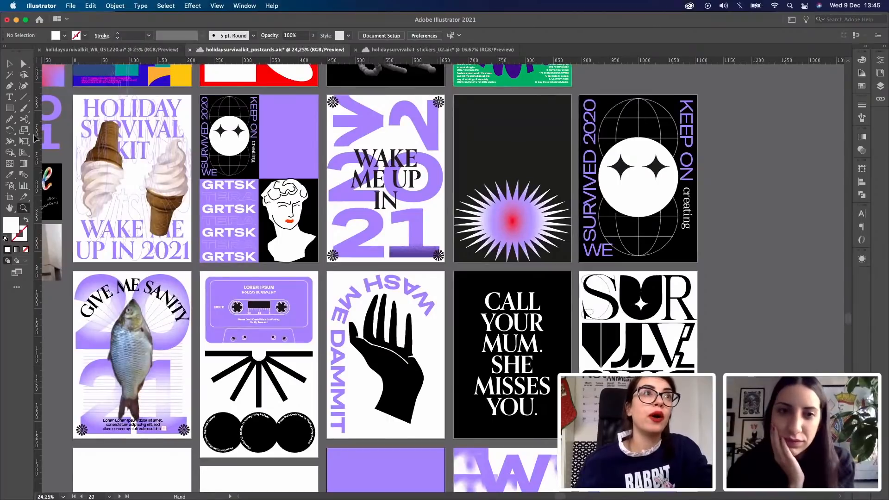
Step: Copy the purple rectangle onto the lower half of the zigzag postcard and fill it with the purple numeral 2 pattern swatch
scroll(98, 131, "down", 10)
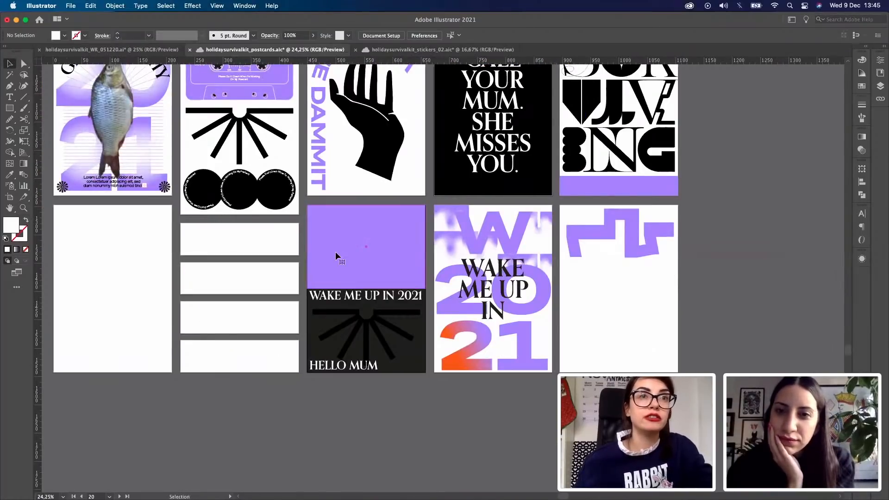
left_click(329, 262)
left_click_drag(329, 262, 621, 335, "alt")
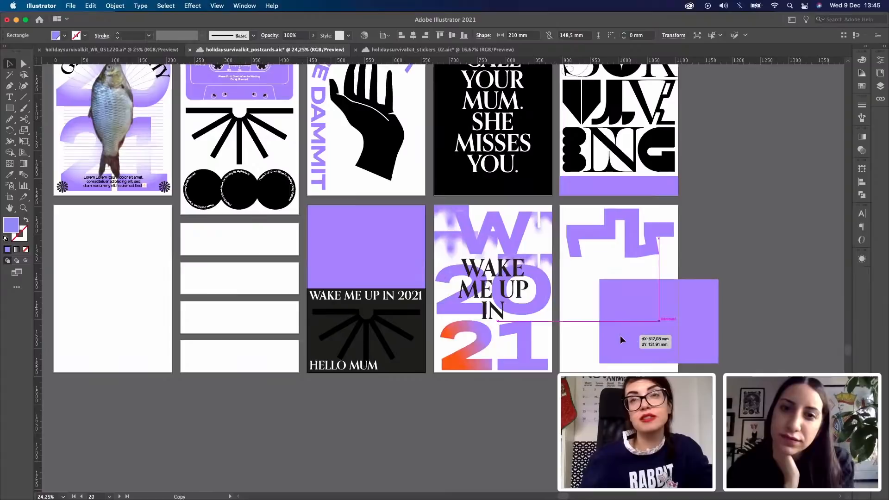
left_click(862, 87)
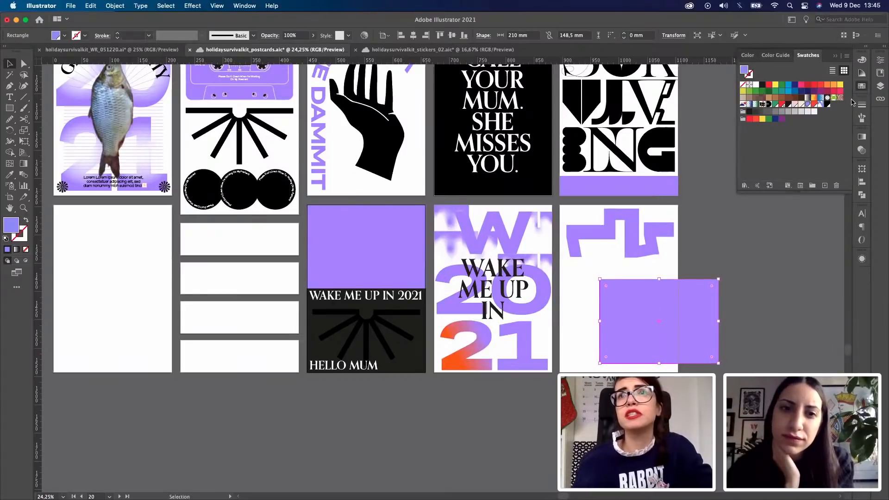
left_click(821, 105)
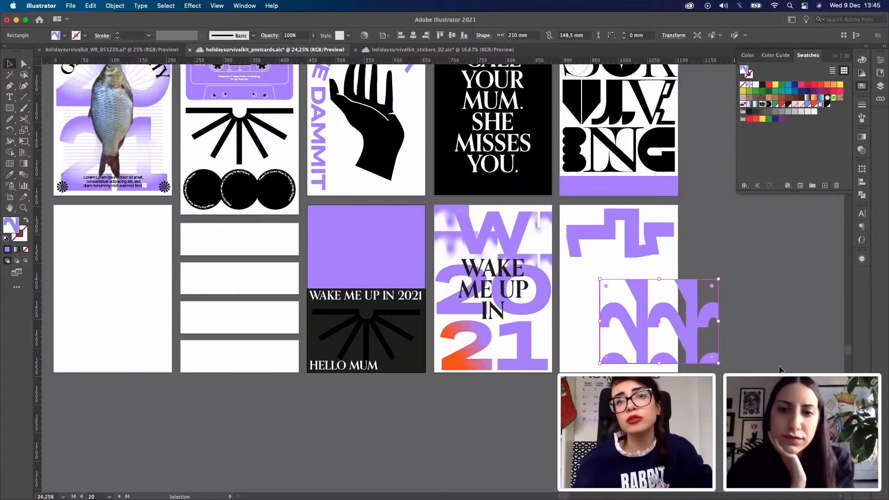
left_click_drag(685, 329, 645, 338)
left_click(701, 295)
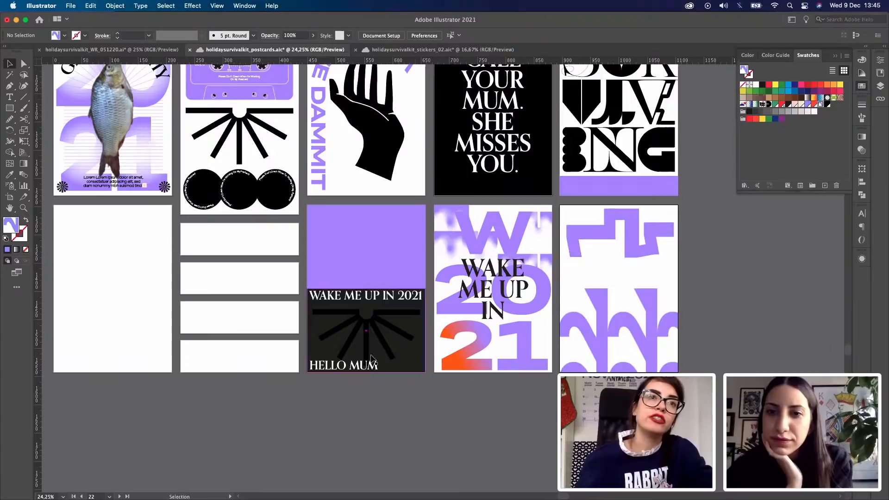
Step: Delete the sunburst and the HELLO MUM text from the black half of the WAKE ME UP IN 2021 postcard
left_click(375, 333)
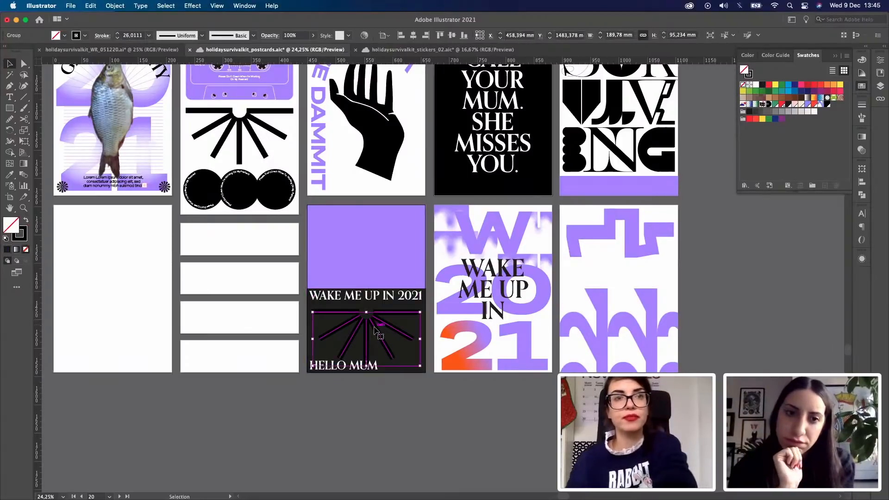
key("Delete")
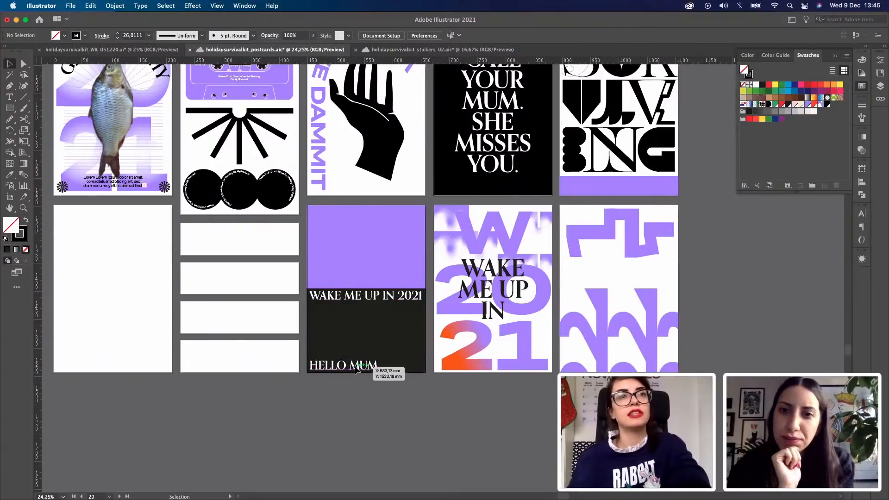
left_click(357, 367)
left_click_drag(358, 366, 361, 300)
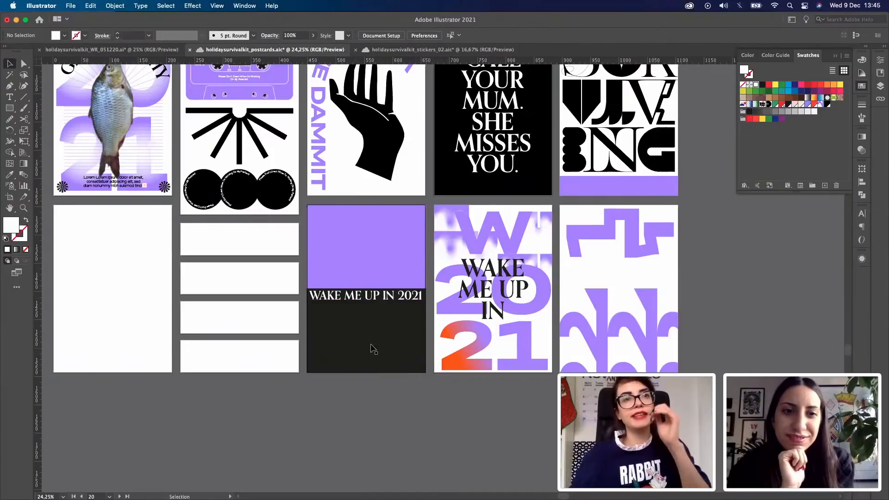
Step: Copy the Lorem ipsum paragraph from the fish postcard and place it near the bottom of the WAKE ME UP IN 2021 postcard's black half
left_click(112, 185)
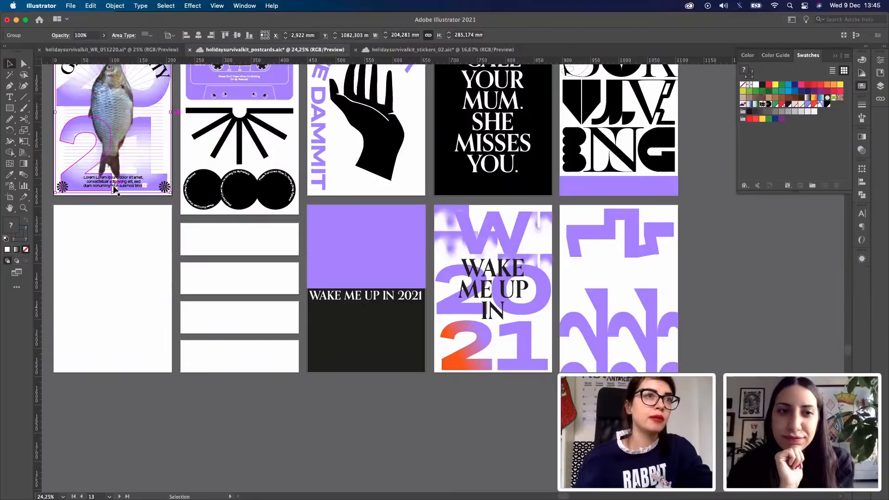
double_click(112, 187)
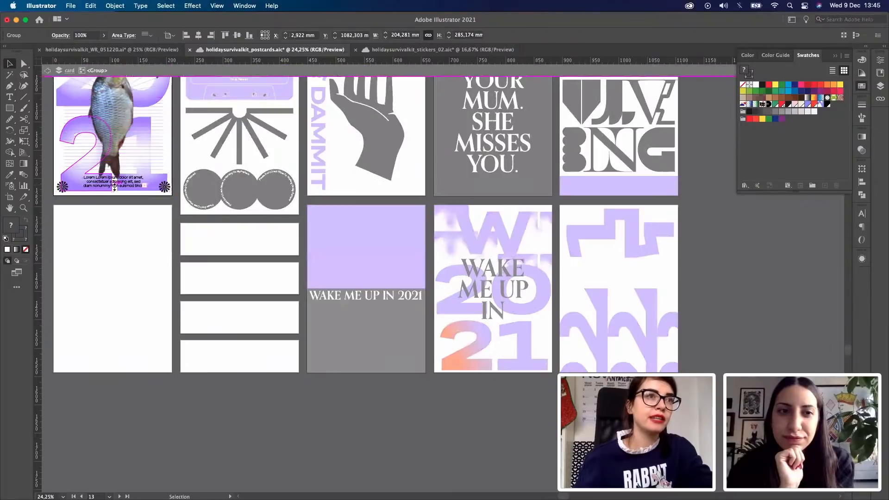
left_click(375, 406)
double_click(377, 407)
key("super+v")
key("v")
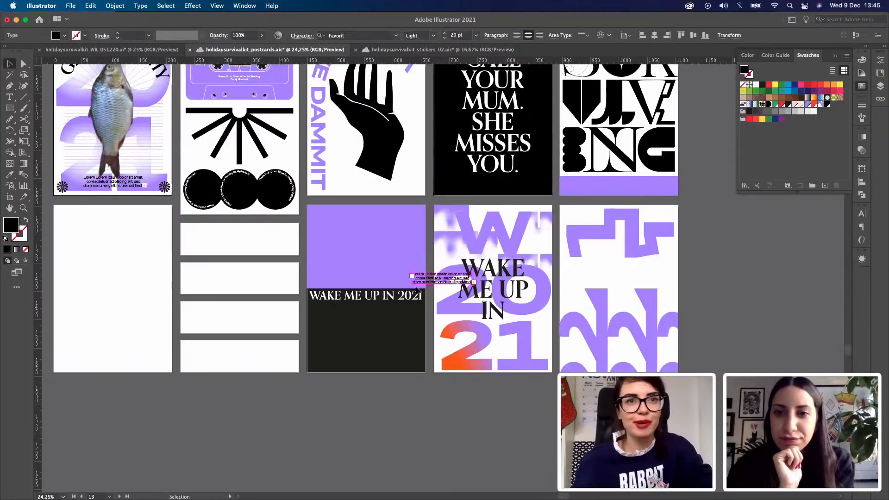
left_click_drag(404, 308, 357, 364)
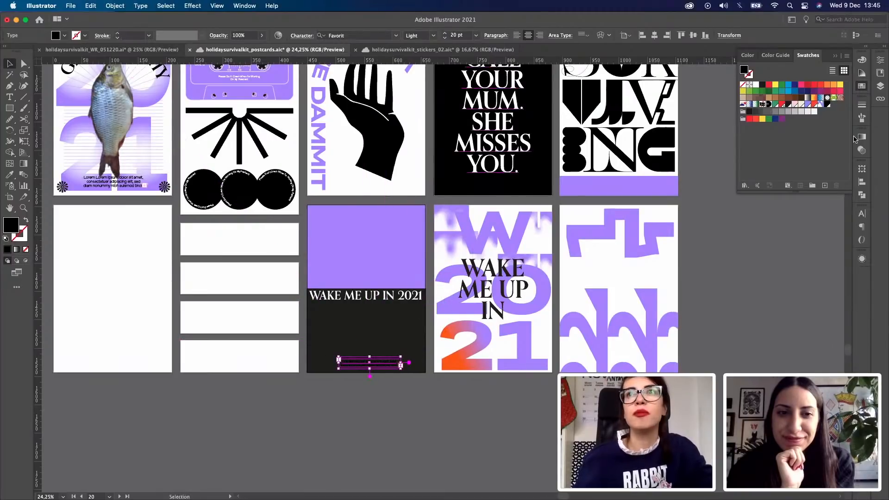
Step: Fill the Lorem ipsum paragraph on the WAKE ME UP IN 2021 postcard's black half with white and centre it horizontally on the postcard
left_click(757, 85)
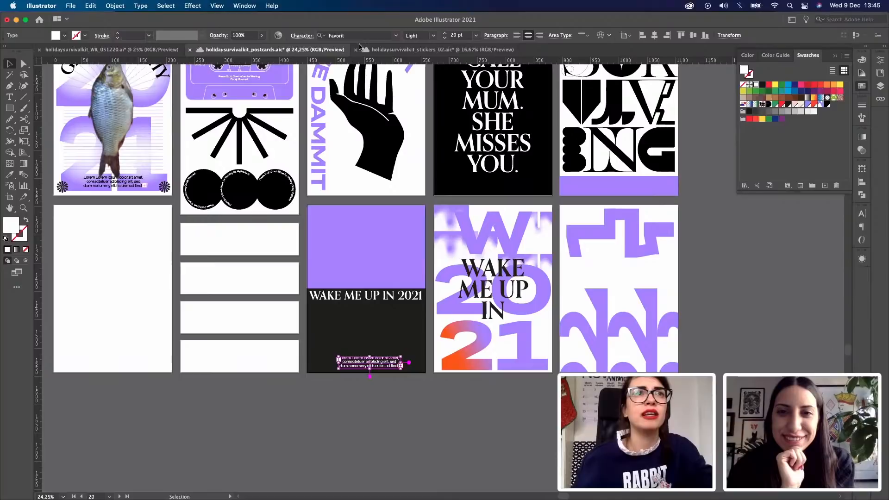
left_click(654, 38)
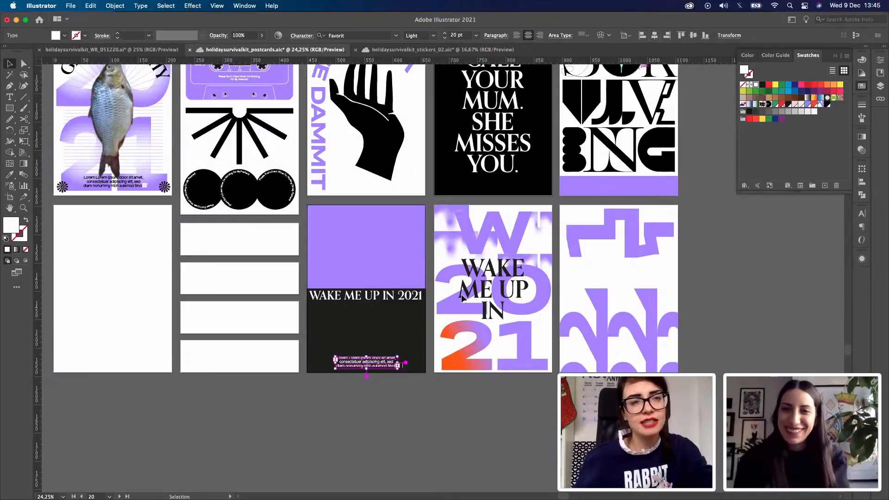
key("super+shift+a")
left_click(376, 366)
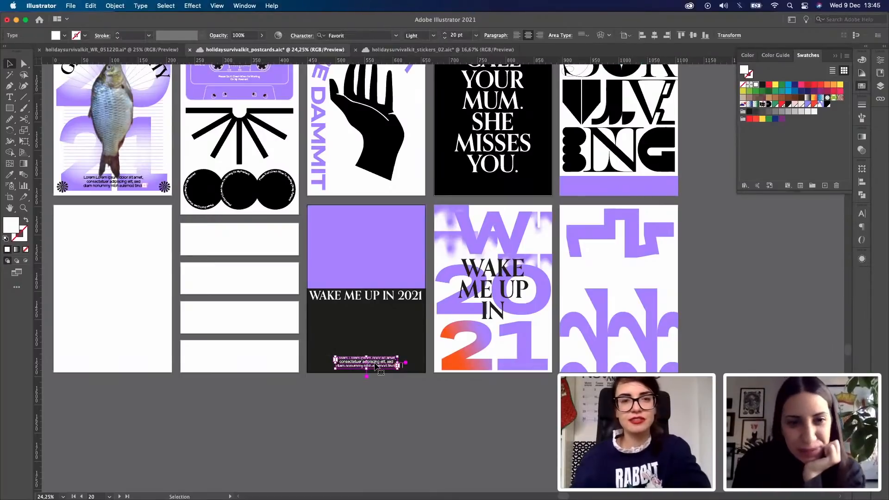
left_click(448, 421)
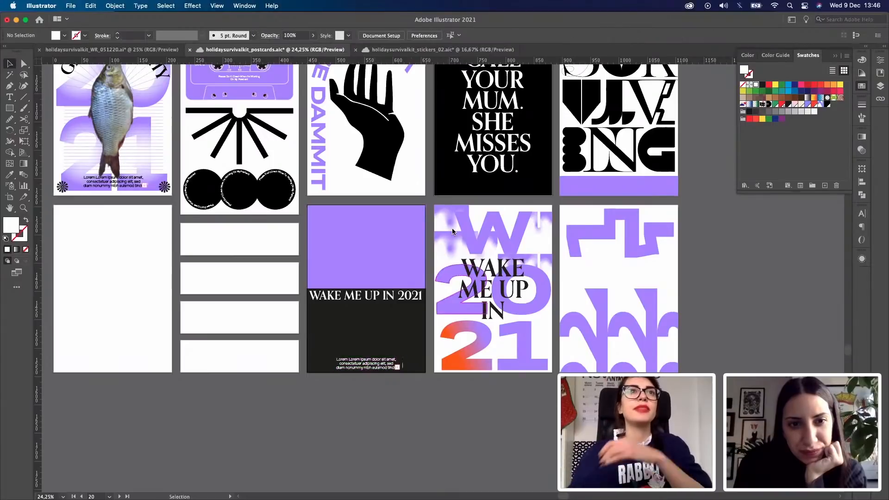
Step: Switch to the holidaysurvivalkit_stickers_02 document and look over the illustrations on its sticker artboards
left_click(442, 51)
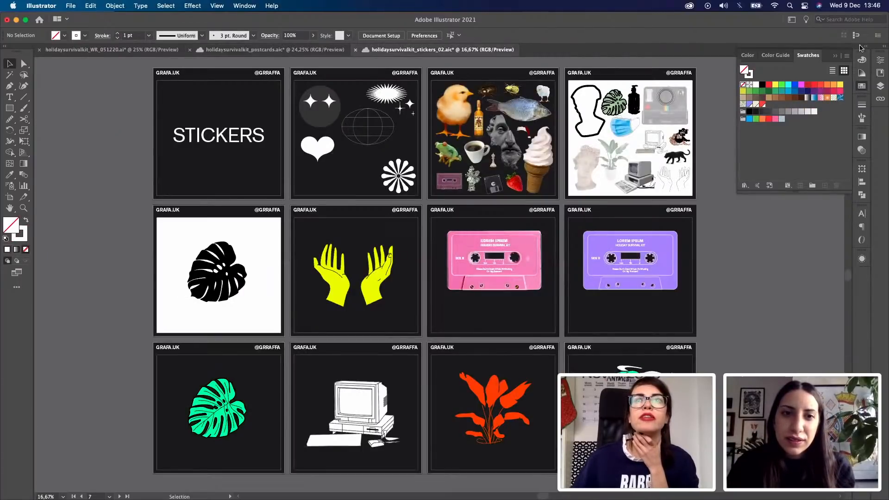
left_click(714, 314)
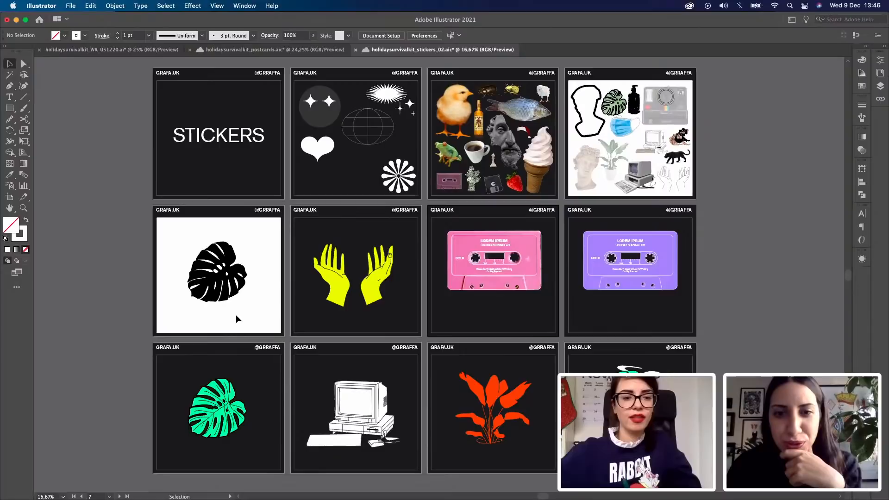
left_click(416, 308)
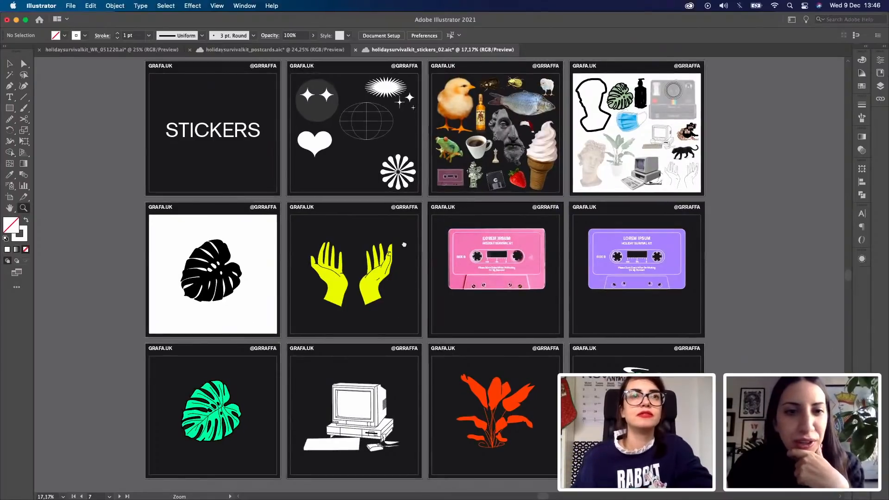
left_click(420, 250)
mouse_move(433, 250)
left_mouse_down()
mouse_move(442, 249)
mouse_move(428, 260)
left_mouse_up()
key("v")
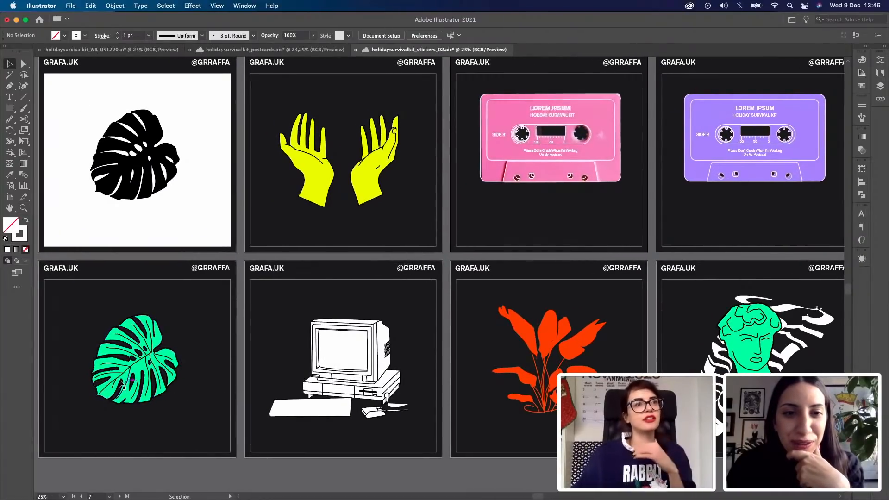
left_click(140, 395)
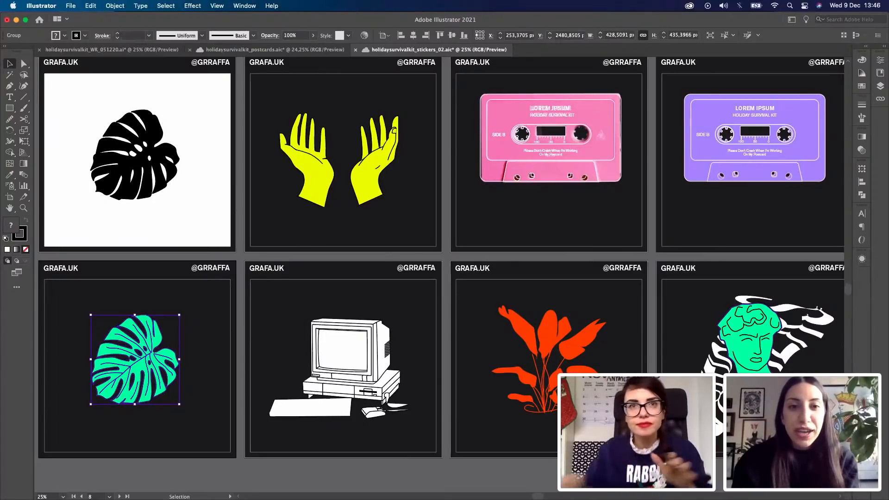
Step: Copy the yellow hands and the purple cassette from the stickers document and paste them into the holidaysurvivalkit_postcards document
left_click(360, 181)
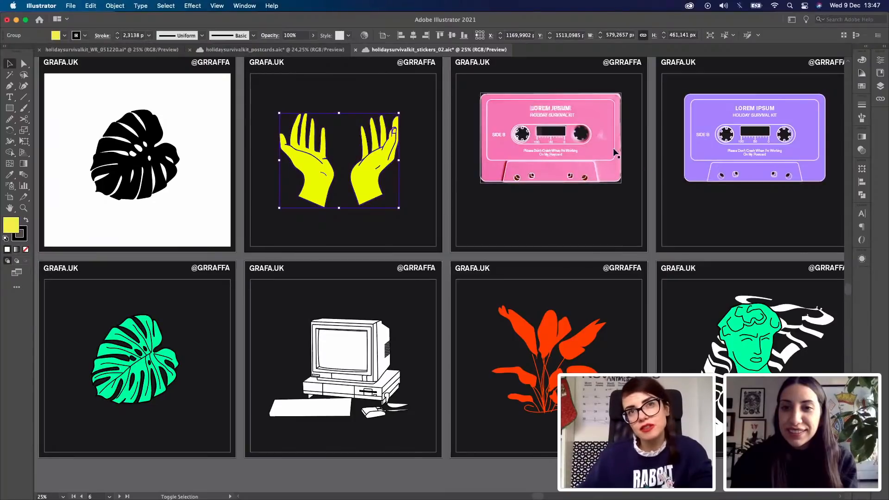
left_click(605, 173, "shift")
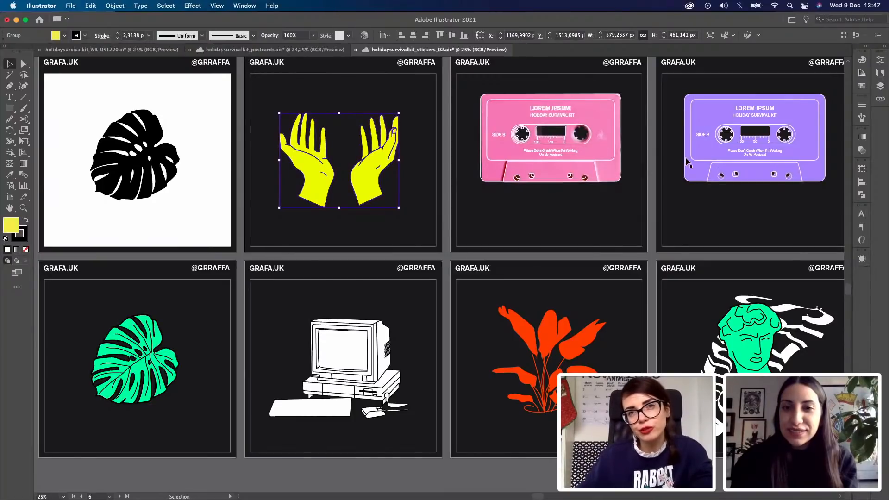
left_click(691, 166, "shift")
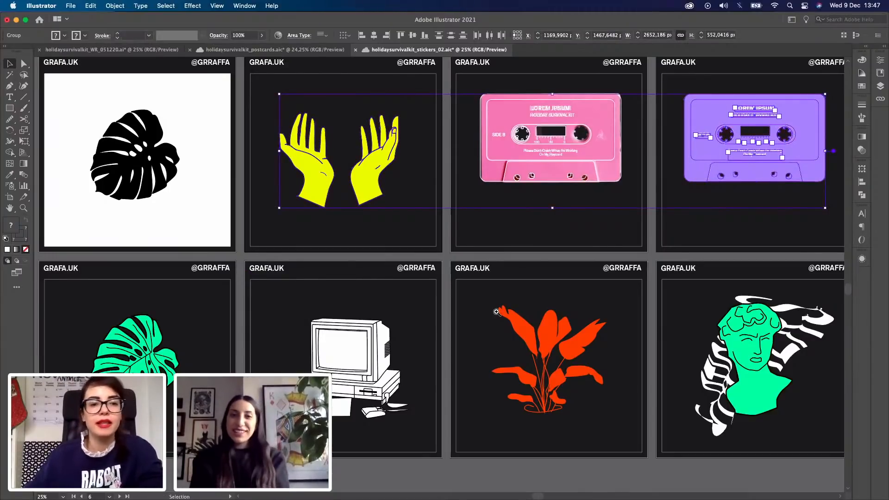
key("z")
left_click(512, 276, "alt")
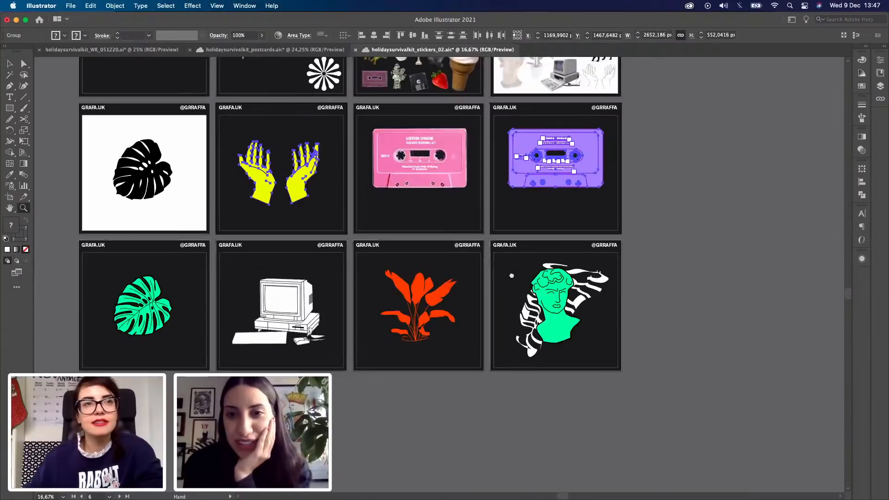
left_click_drag(512, 276, 521, 289)
left_click_drag(418, 238, 501, 276)
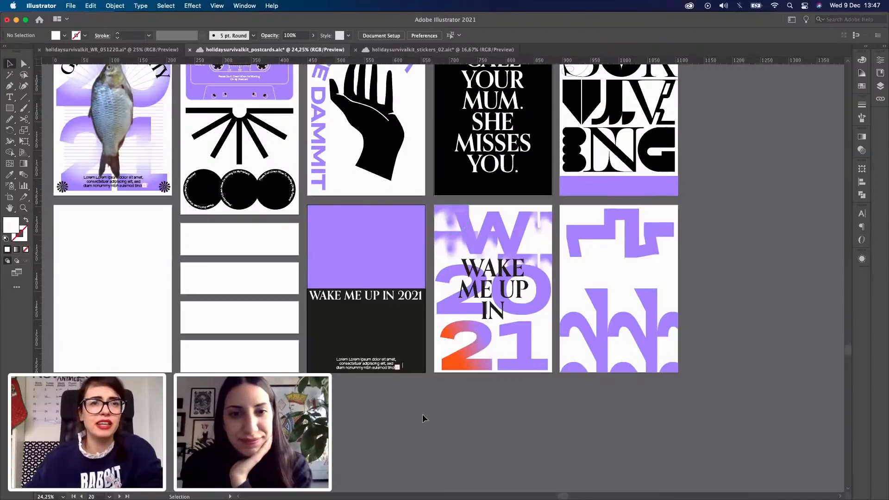
key("super+v")
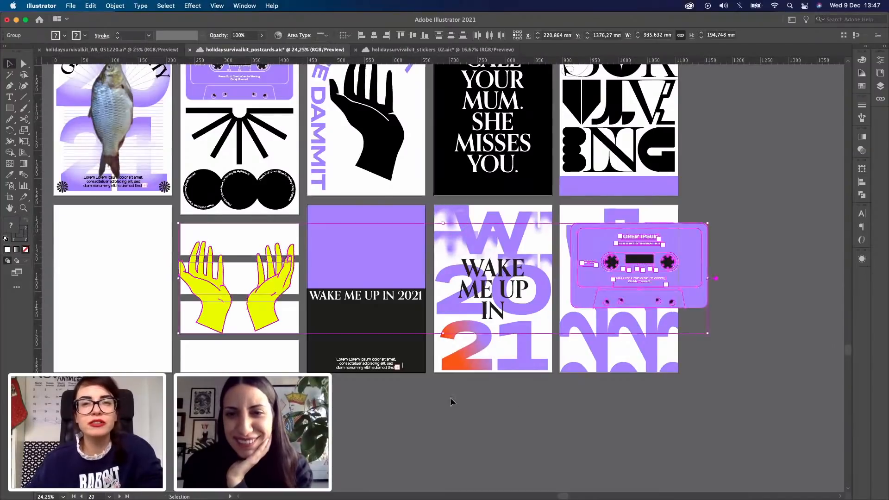
Step: Move the pasted purple cassette onto the blank postcard at the start of the last row
left_click(774, 289)
left_click_drag(692, 282, 112, 303)
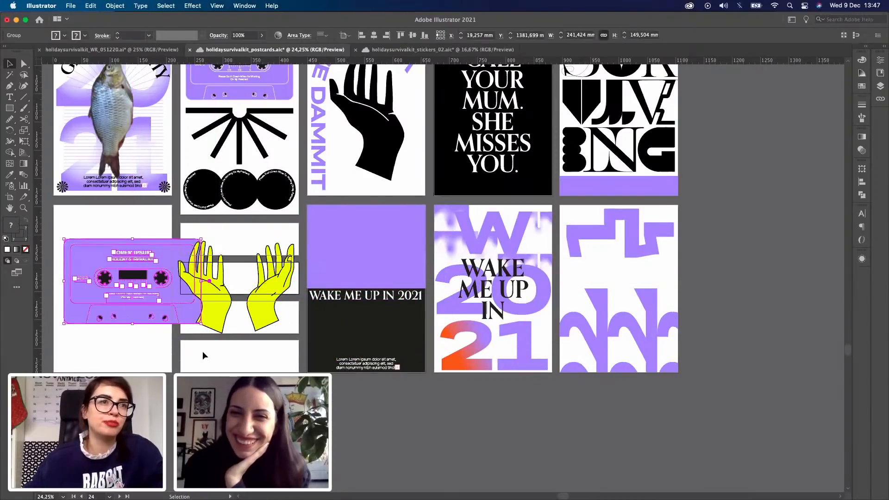
left_click(202, 355)
key("space")
left_click_drag(347, 382, 348, 383)
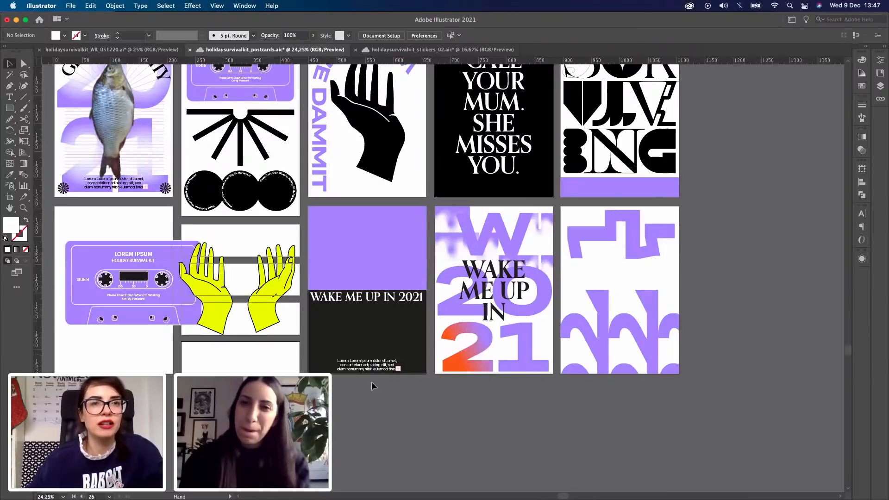
Step: Convert all of the cassette's text, including the title, SIDE B, the small caption and the scale numerals, to outlines inside its group
key("space")
left_click_drag(353, 309, 447, 332)
left_click_drag(298, 292, 351, 298)
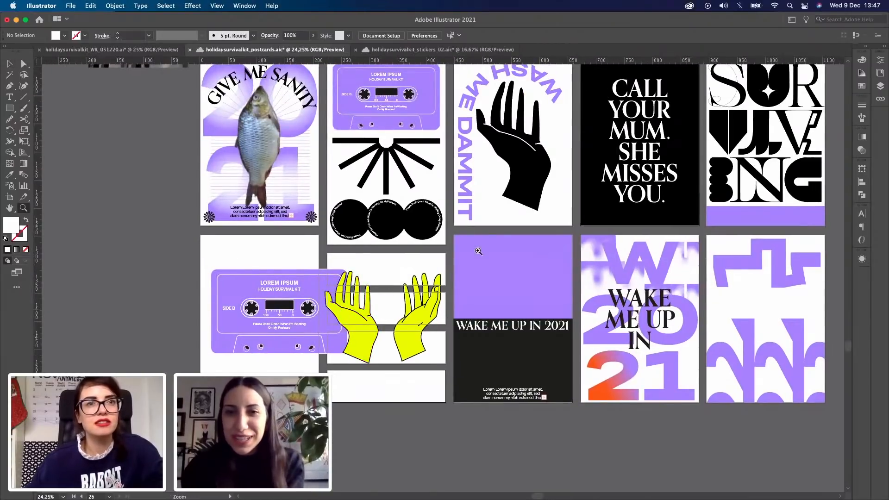
left_click(332, 313, "super")
left_click(318, 301, "super")
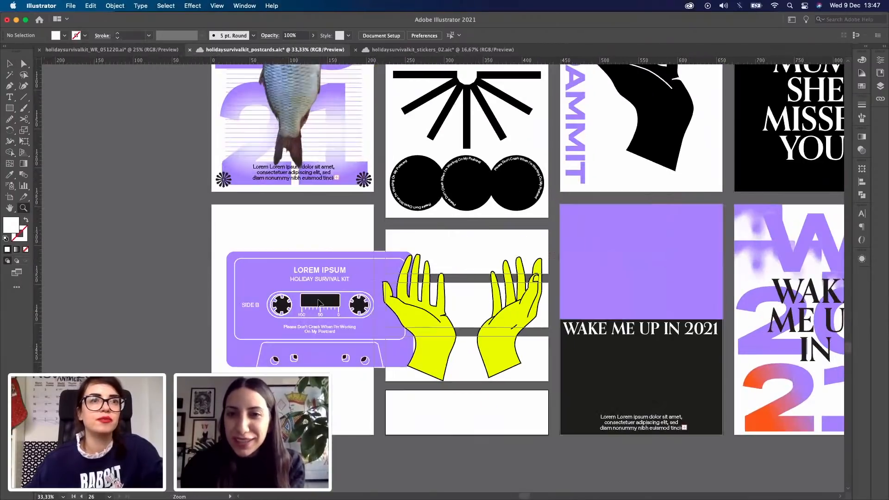
left_click(318, 301, "super")
left_click(318, 301)
double_click(318, 300)
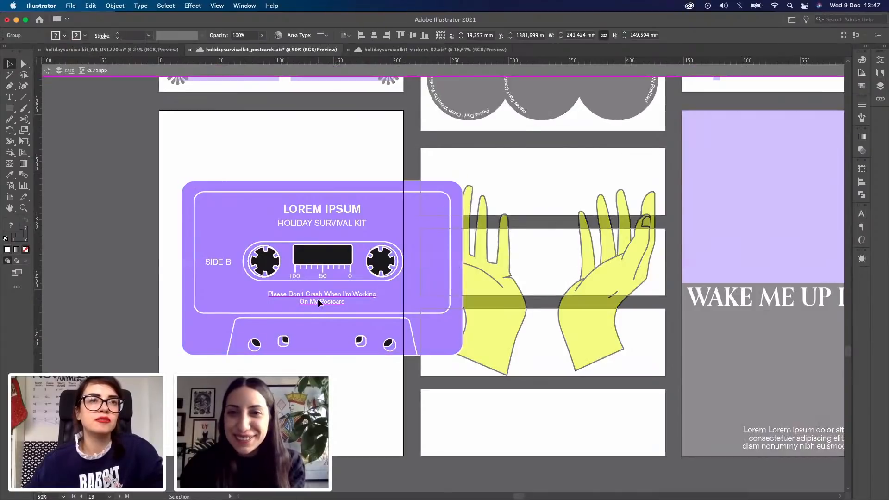
left_click(317, 299)
left_click_drag(294, 276, 350, 277)
left_click(330, 209, "shift")
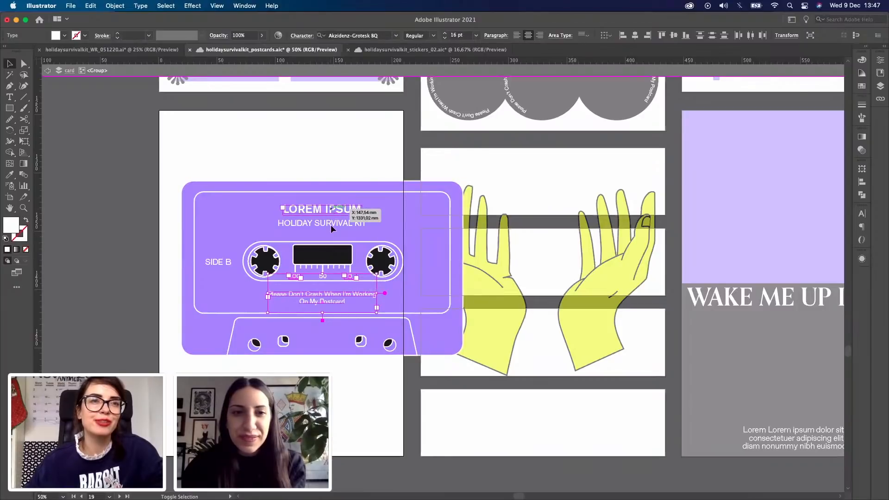
left_click(330, 222, "shift")
left_click(219, 262, "shift")
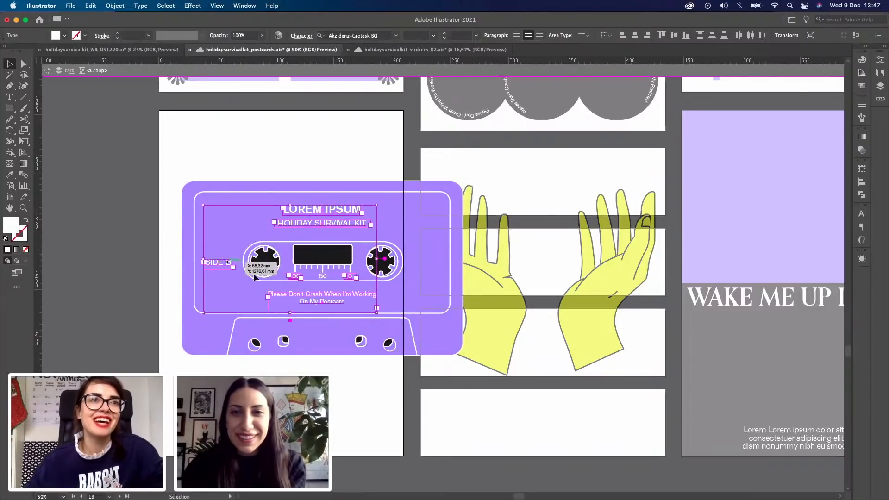
left_click(324, 278, "shift")
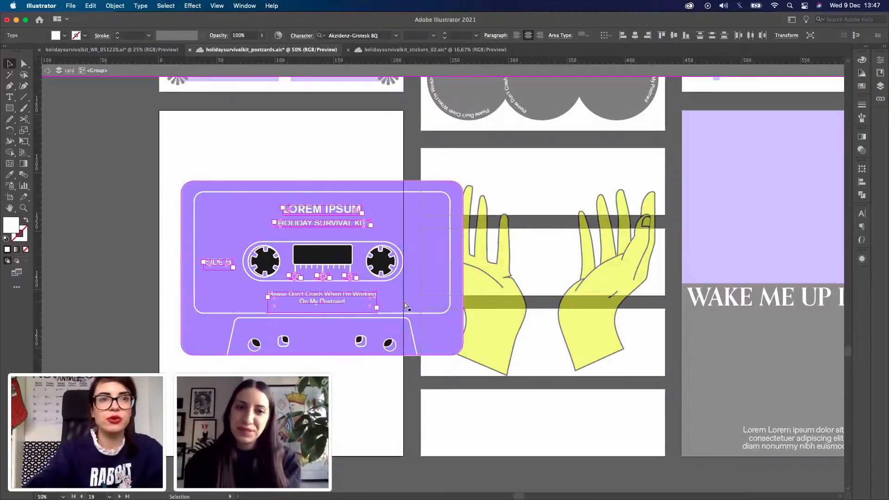
key("super+g")
double_click(340, 378)
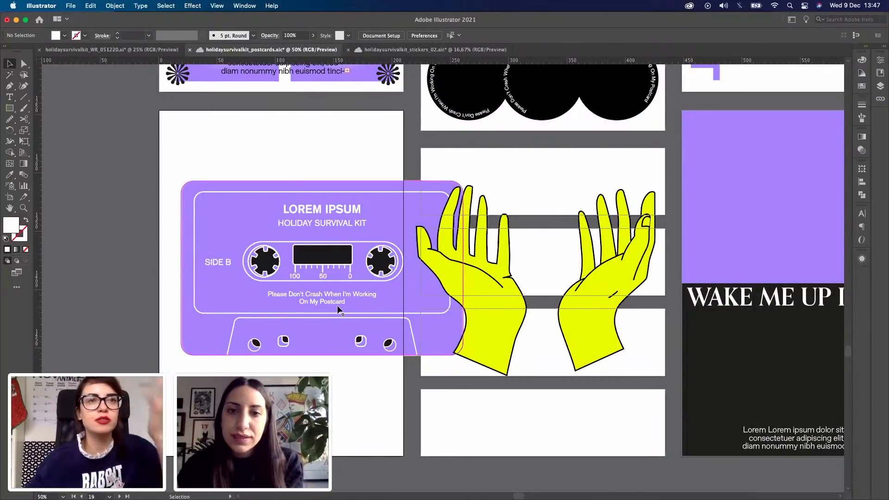
Step: Scale the cassette to about 192 × 119 mm in the blank postcard's upper half and place the yellow hands beneath it
left_click(404, 301)
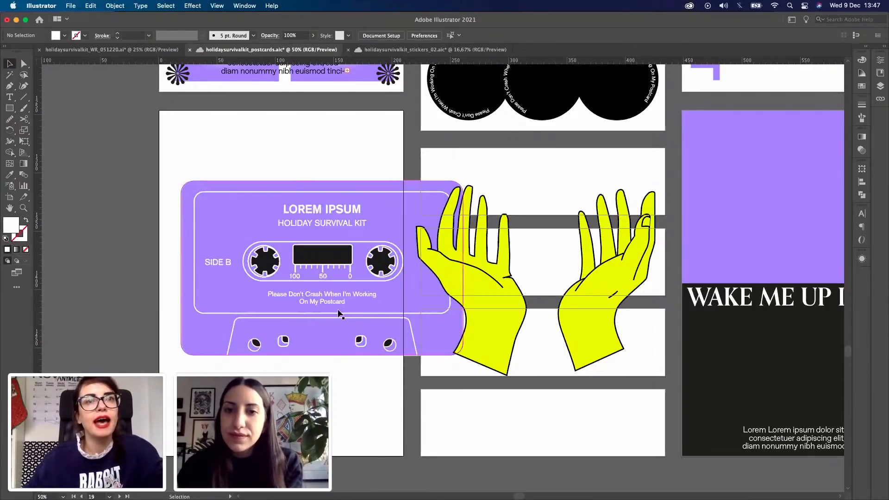
left_click_drag(347, 308, 332, 243)
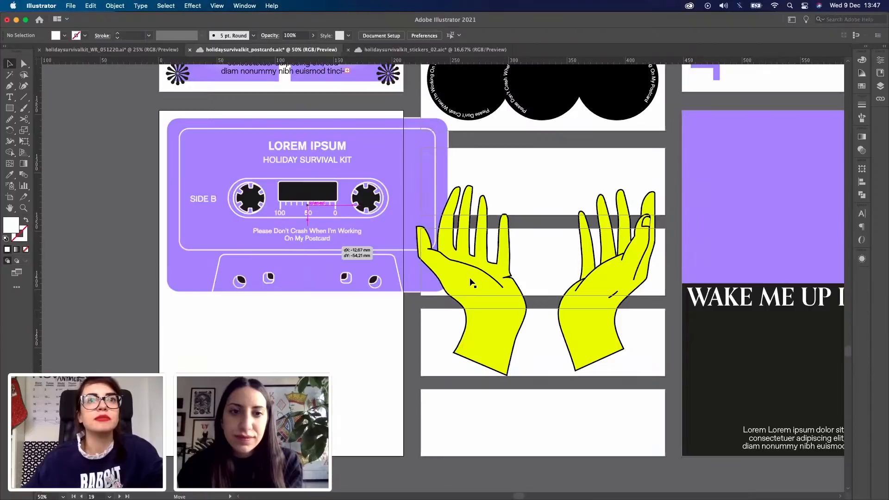
left_click_drag(448, 292, 392, 257)
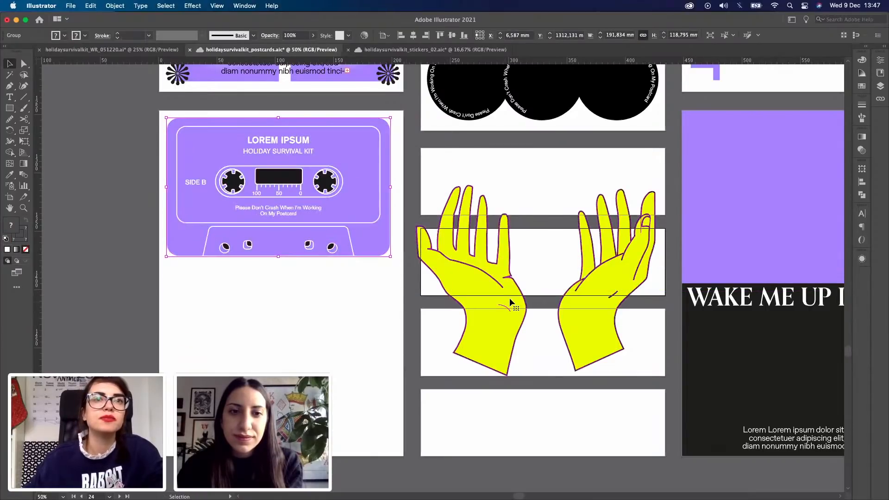
left_click_drag(509, 299, 269, 373)
left_click(464, 393)
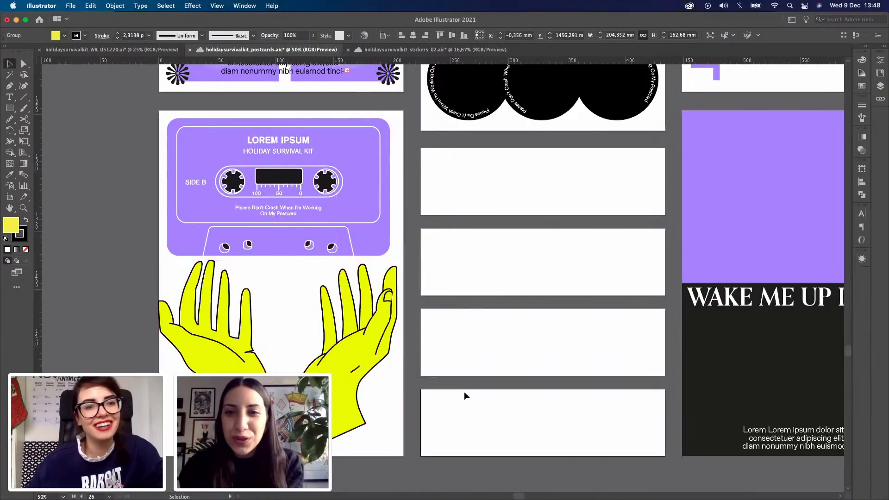
Step: Fill the yellow shapes of both hands, including the separate thumb and palm-edge pieces, with the orange-red swatch
key("a")
left_click(340, 408)
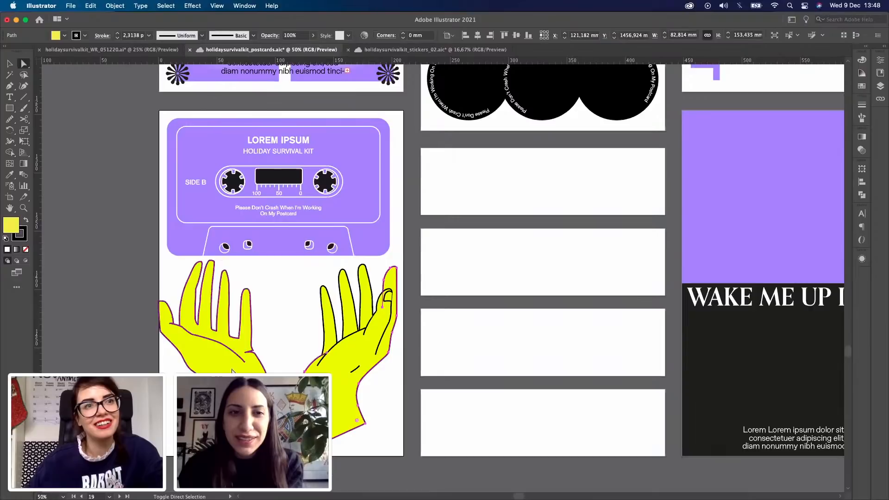
left_click(233, 372, "shift")
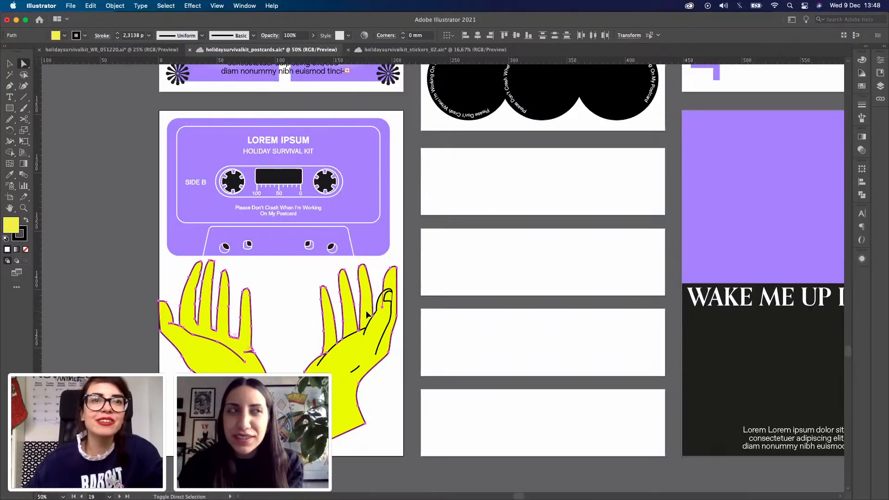
left_click(862, 87)
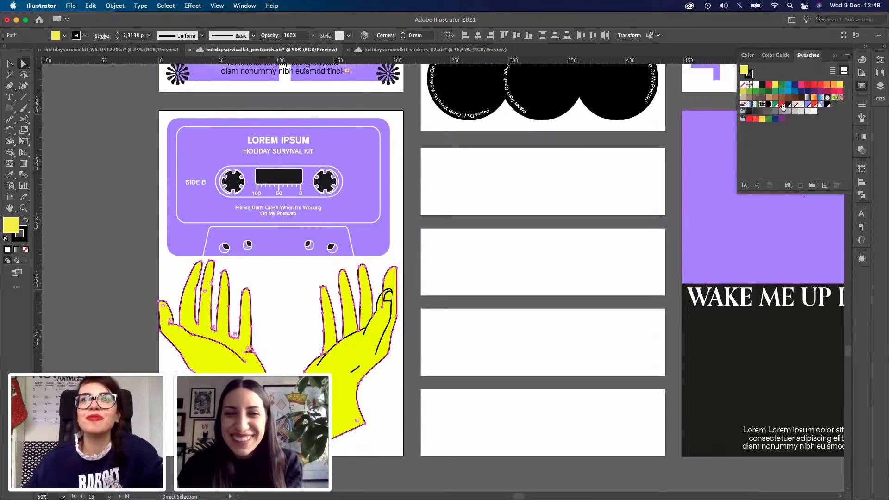
left_click(816, 104)
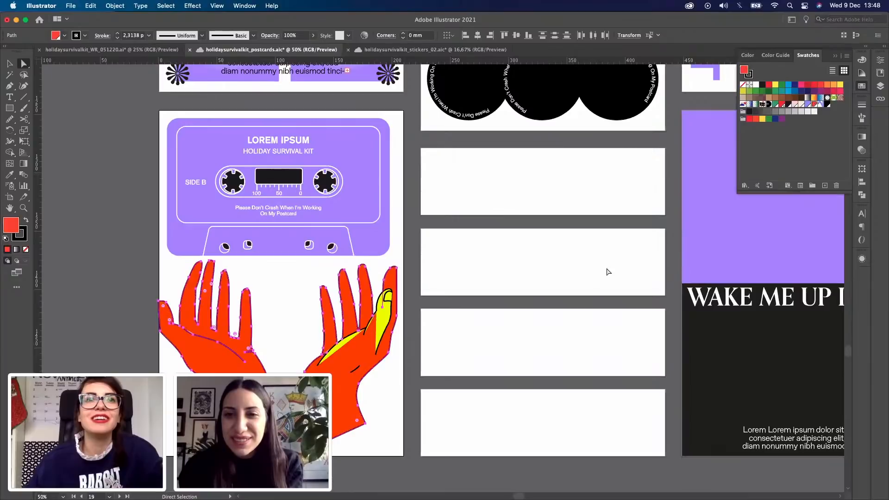
left_click(383, 325)
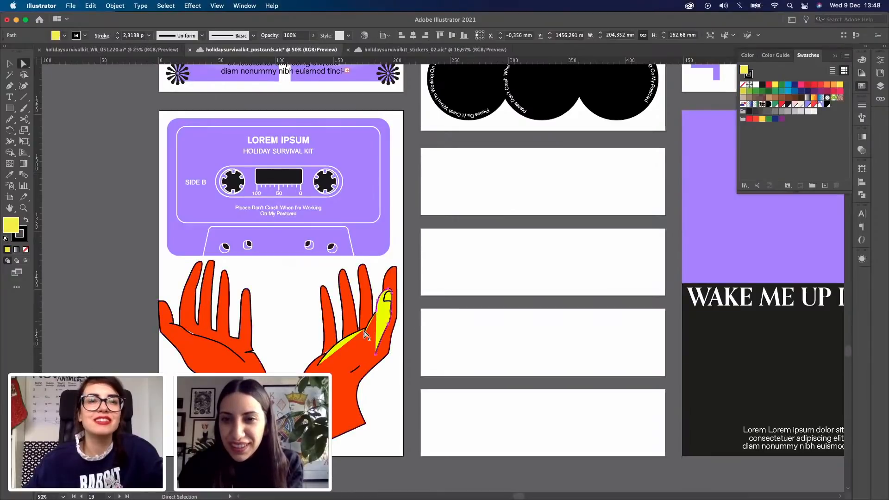
left_click(340, 349, "shift")
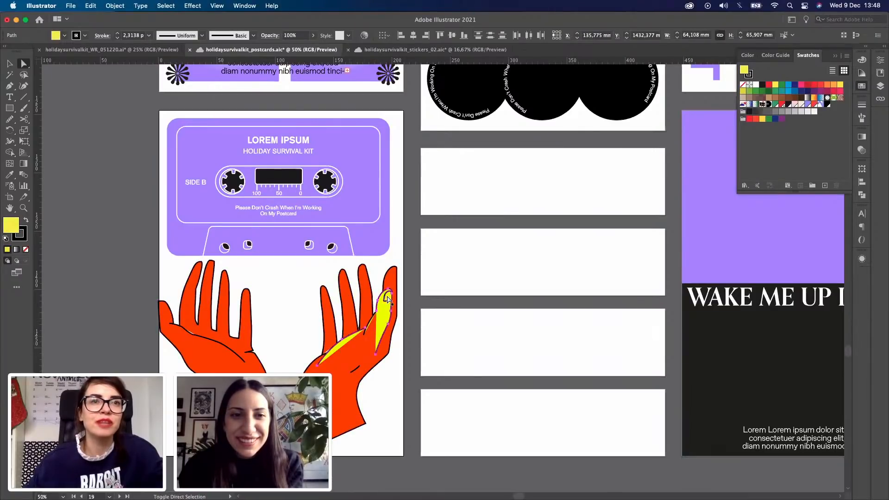
left_click(814, 105)
left_click(444, 351)
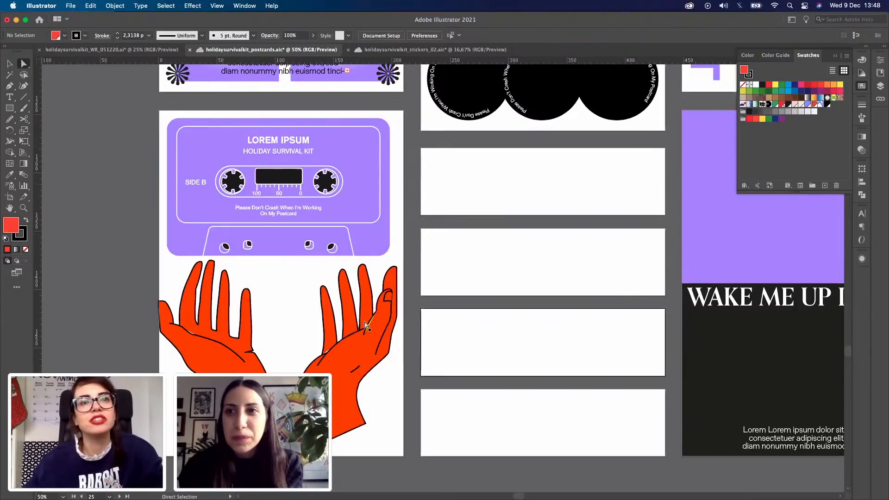
Step: Fill the remaining yellow sliver between the fingers and thumb of the postcard's second hand with the orange-red swatch
key("v")
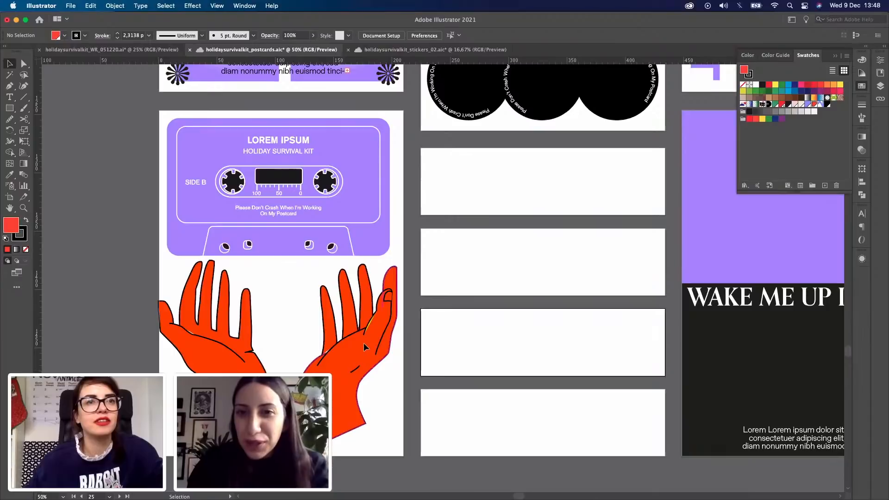
left_click(364, 347)
double_click(363, 343)
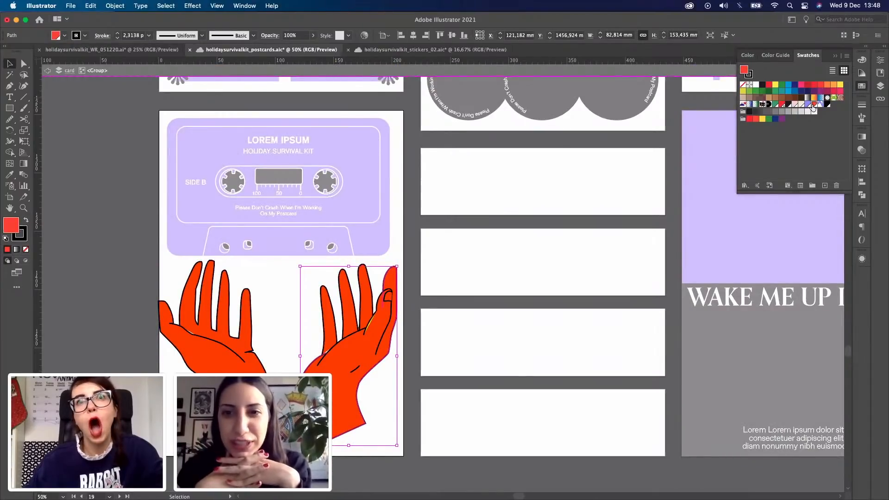
double_click(511, 293)
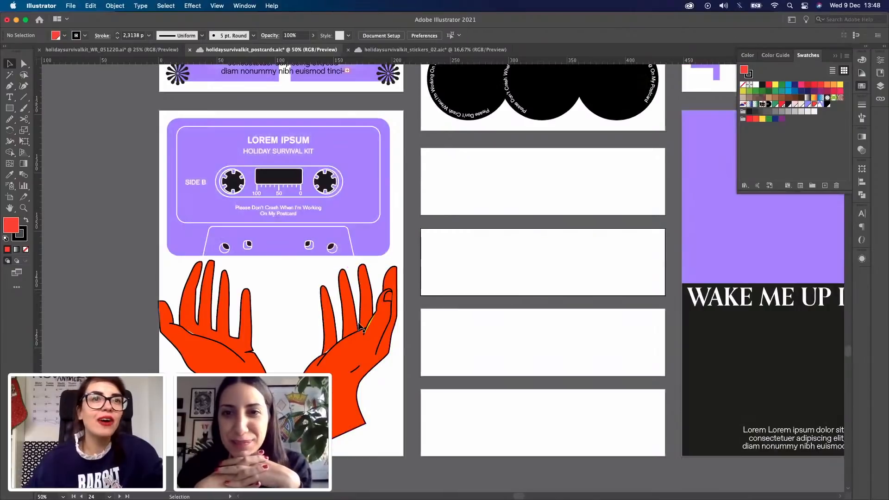
left_click(371, 326)
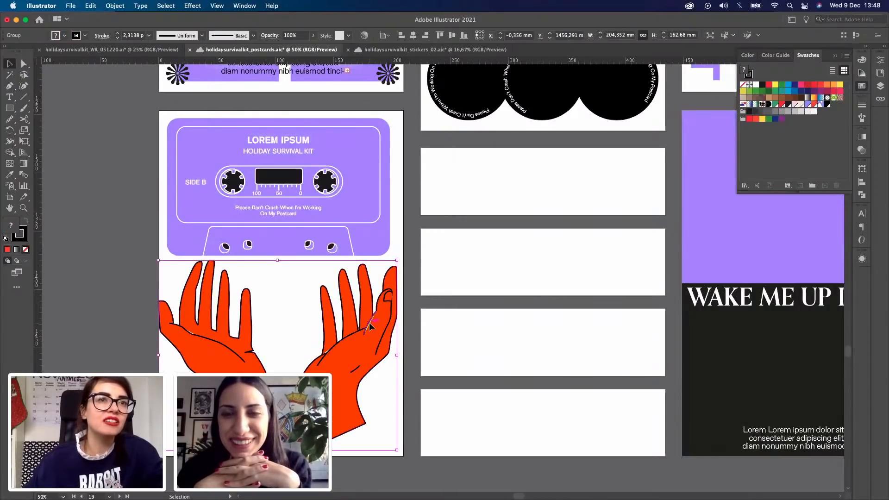
double_click(373, 321)
left_click(370, 324)
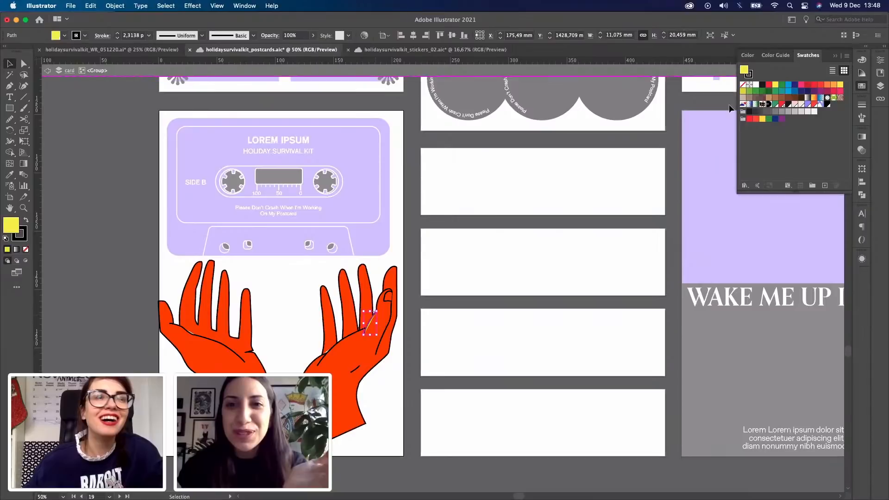
left_click(814, 104)
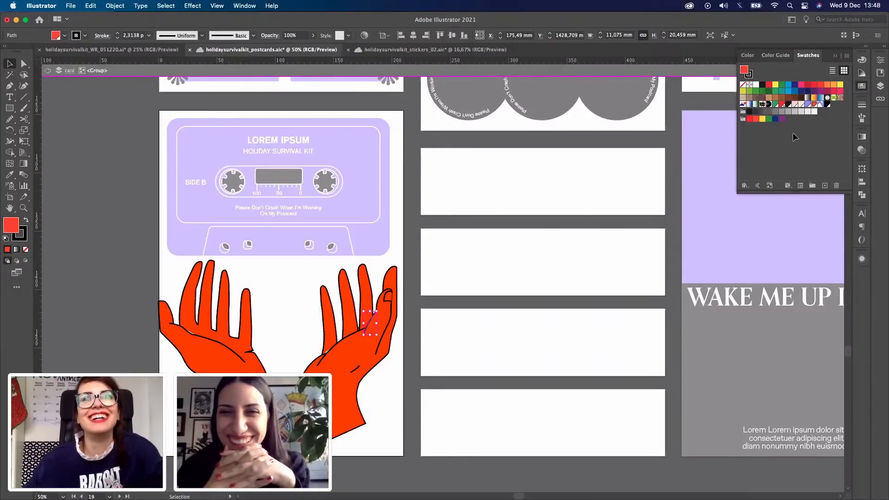
double_click(476, 330)
Step: Scale the pair of hands down to about 165 × 131 mm, centred beneath the large cassette
left_click(323, 225)
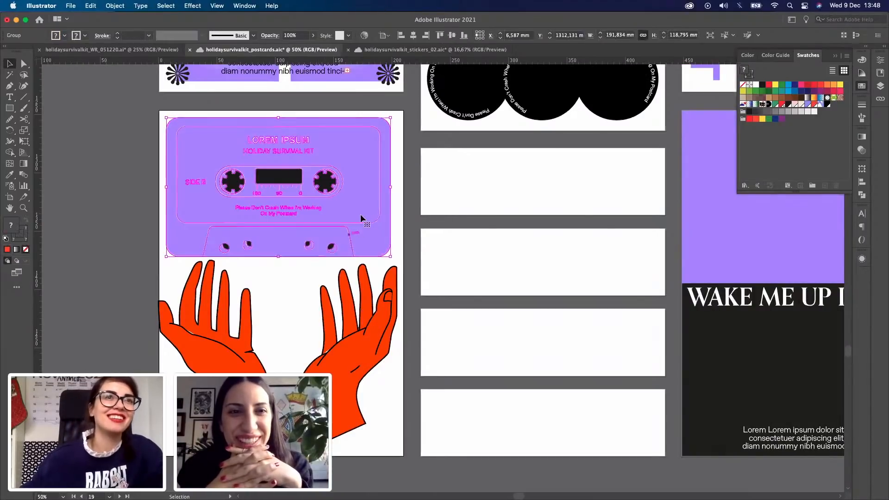
left_click(468, 235)
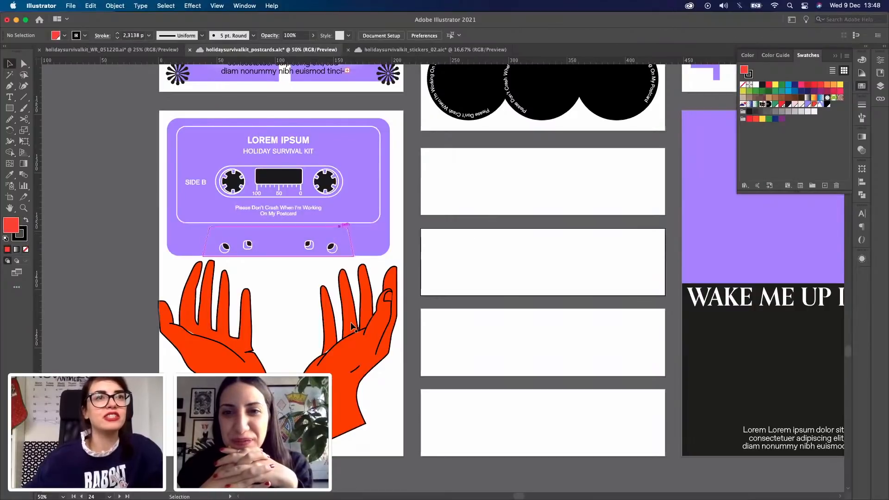
left_click(363, 345)
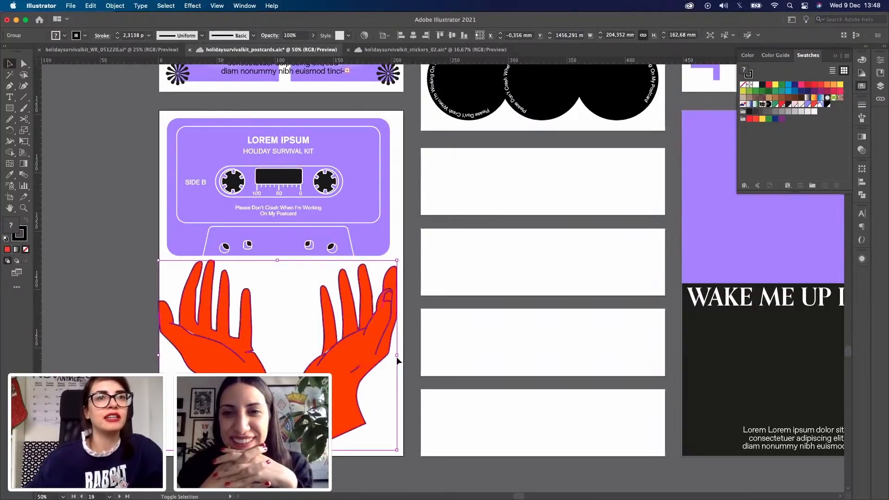
left_click_drag(398, 361, 374, 349)
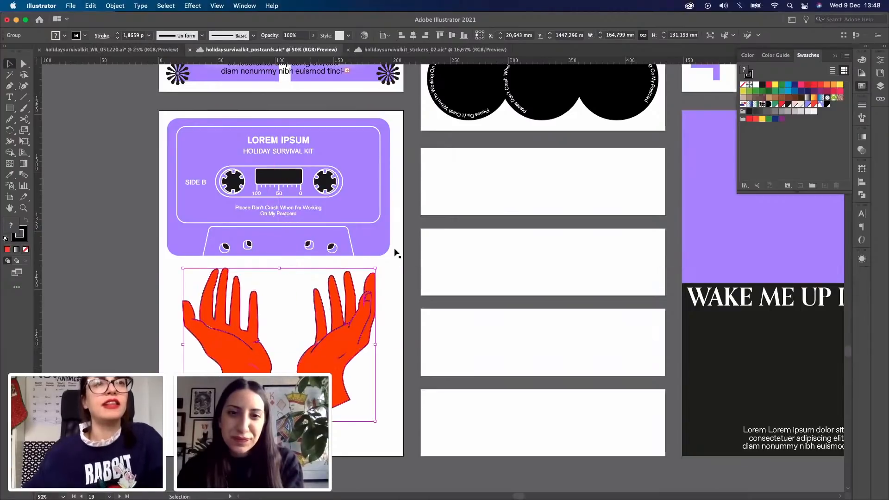
Step: Duplicate the cassette onto the first blank strip, shrinking and tilting the copy to about 41 × 38 mm overall
left_click(366, 236)
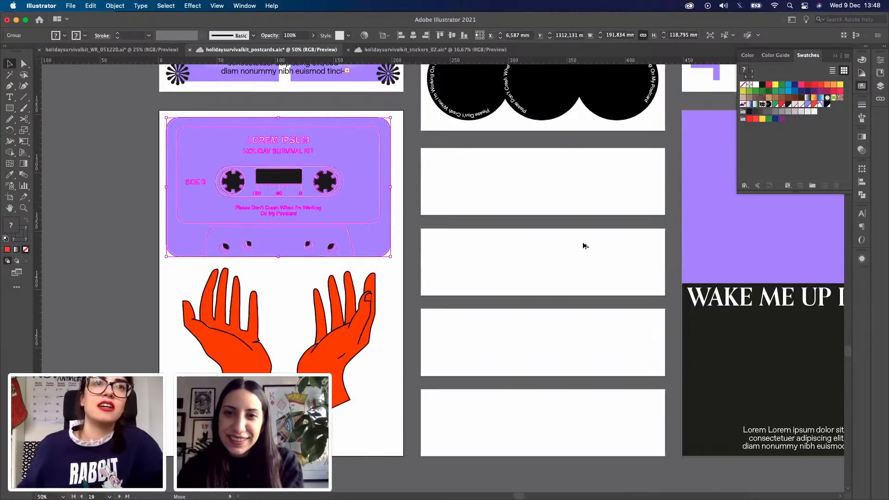
left_click_drag(350, 231, 593, 268, "alt")
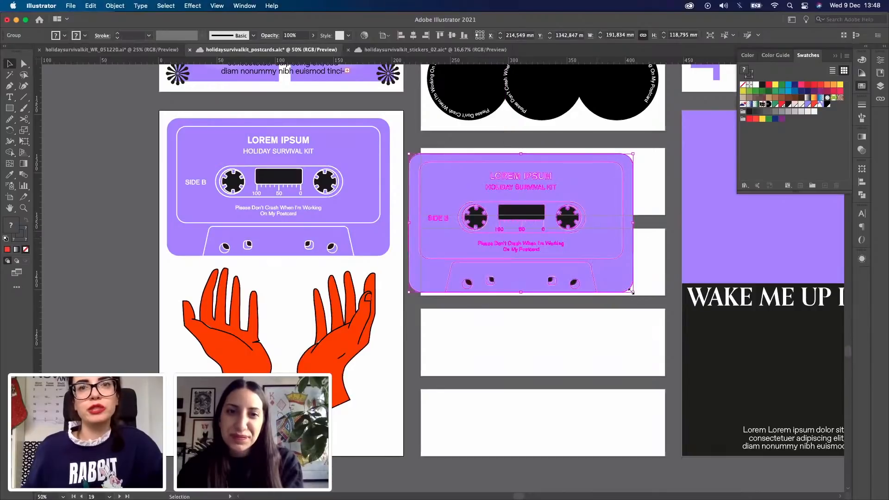
left_click_drag(631, 292, 483, 172)
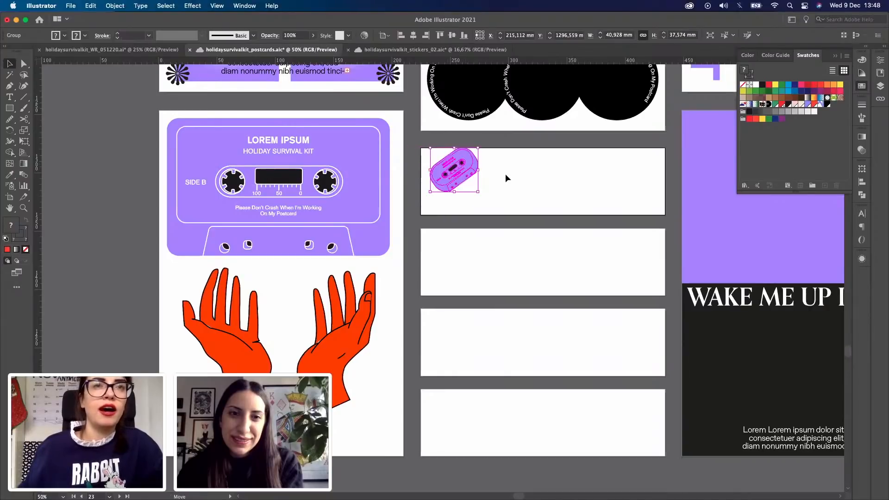
Step: Duplicate the hands onto the same strip, scale the copy to about 42 × 33 mm and rotate it beside the small cassette
left_click(343, 353)
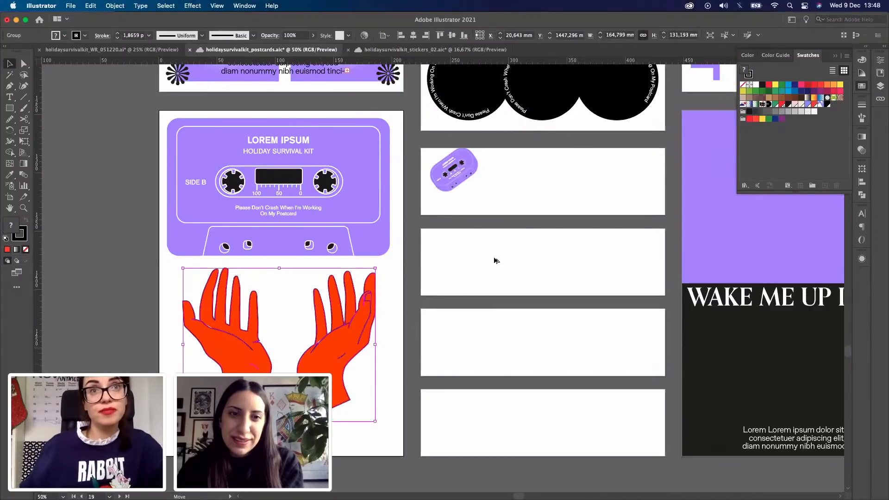
left_click_drag(496, 261, 576, 212)
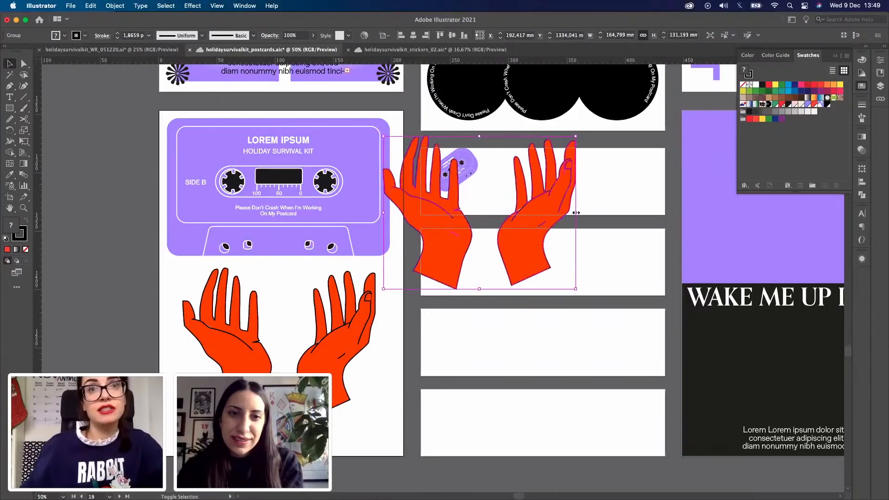
left_click_drag(490, 215, 473, 205)
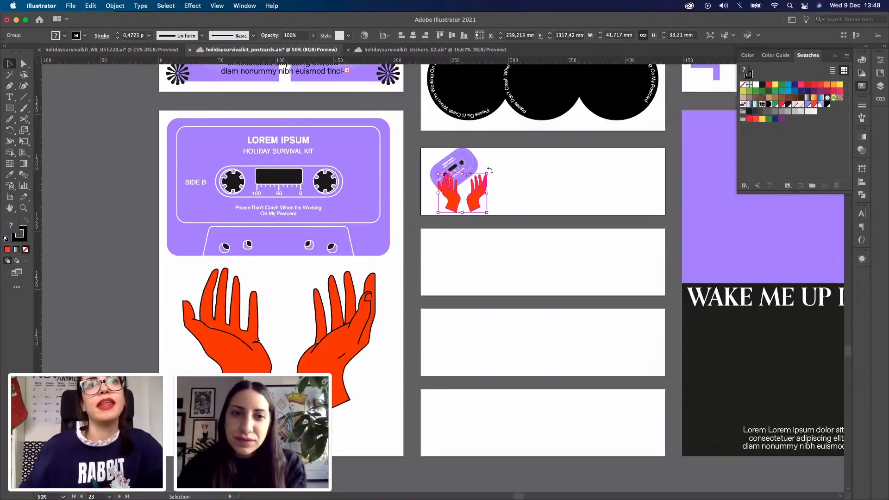
mouse_move(490, 171)
left_mouse_down()
mouse_move(509, 181)
mouse_move(490, 167)
mouse_move(498, 183)
left_mouse_up()
left_click(534, 185)
Step: Spread the two small hands apart inside their group and remove the stray thumb fragment left beside them
double_click(456, 200)
left_click(500, 208)
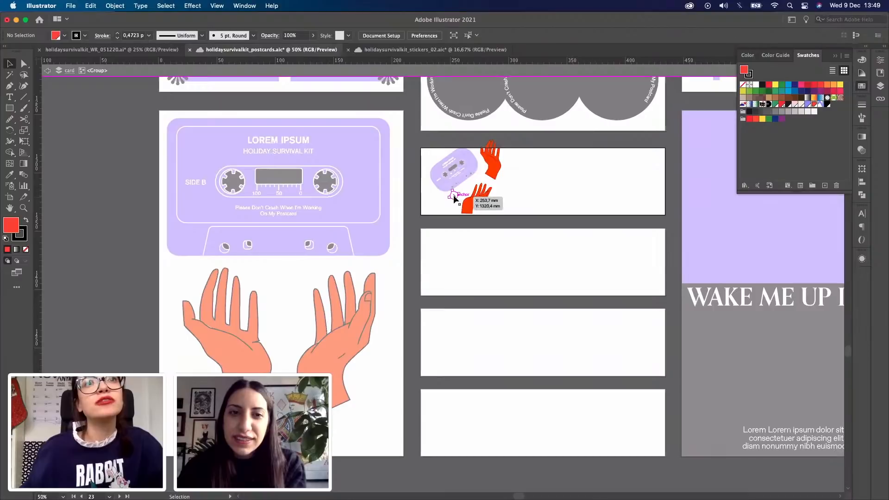
double_click(454, 199)
left_click(500, 224)
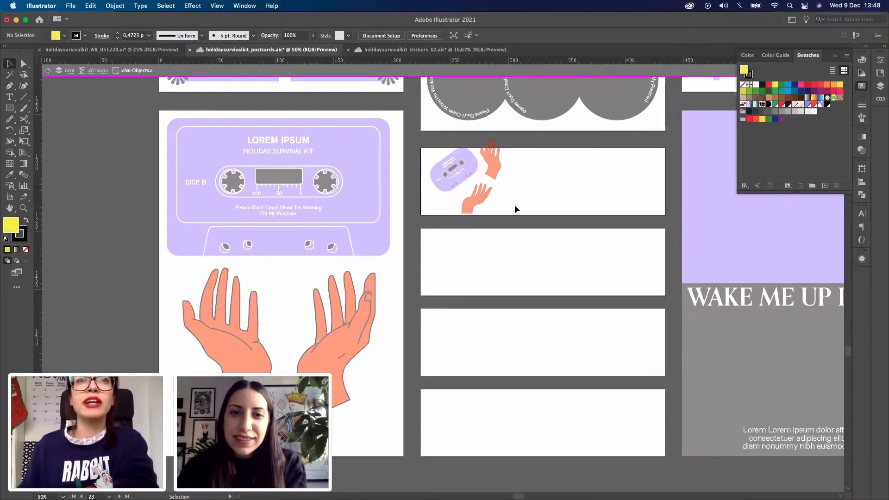
double_click(517, 209)
left_click(469, 207)
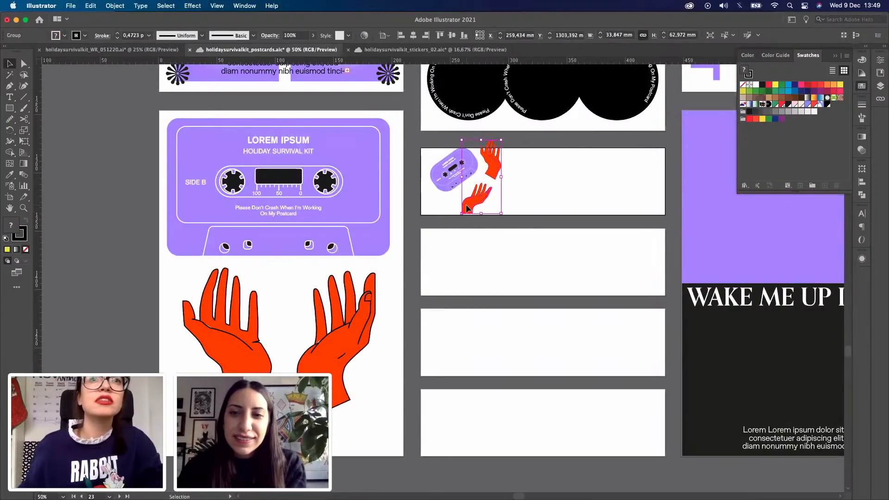
double_click(469, 208)
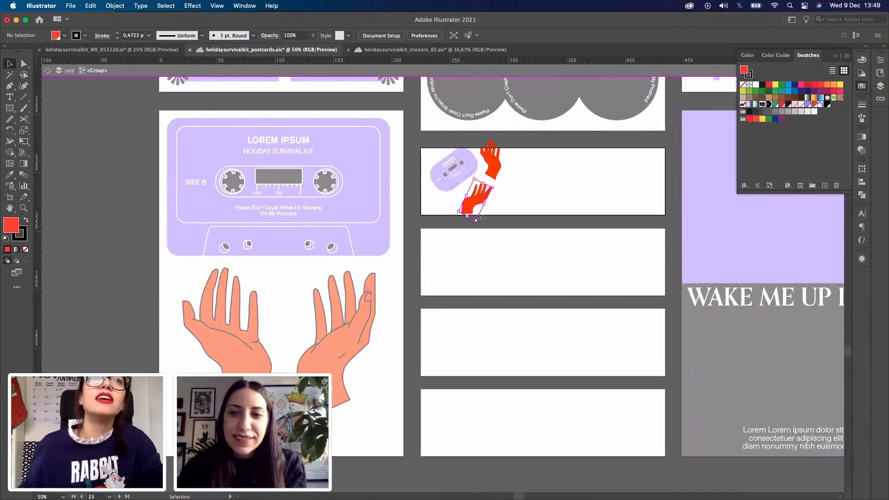
mouse_move(477, 226)
left_mouse_down()
mouse_move(486, 226)
mouse_move(470, 227)
left_mouse_up()
key("super+z")
double_click(545, 196)
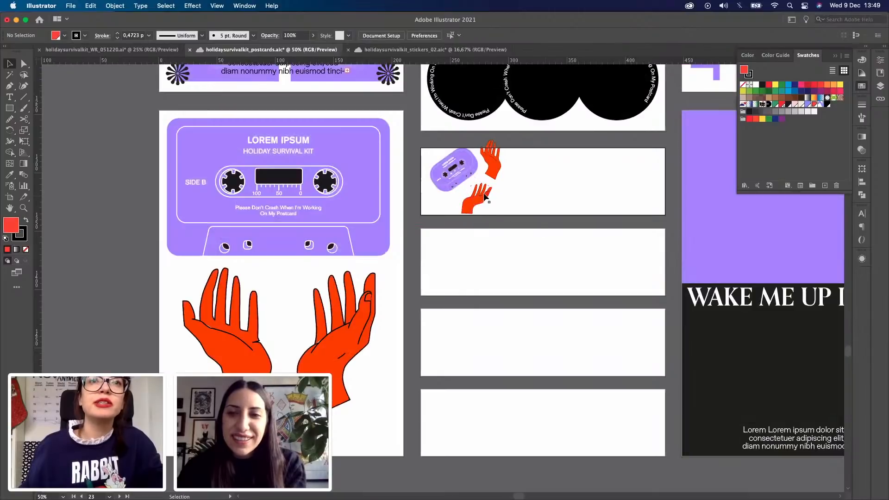
Step: Select all parts of the lower small hand inside its group, rotate it closer to horizontal and place it just beneath the small cassette
left_click(479, 195)
double_click(480, 194)
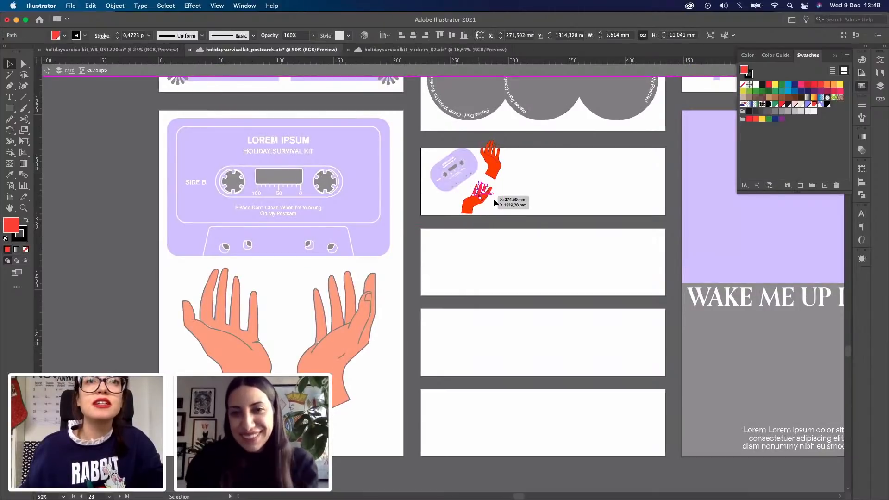
left_click(506, 190)
left_click(458, 209)
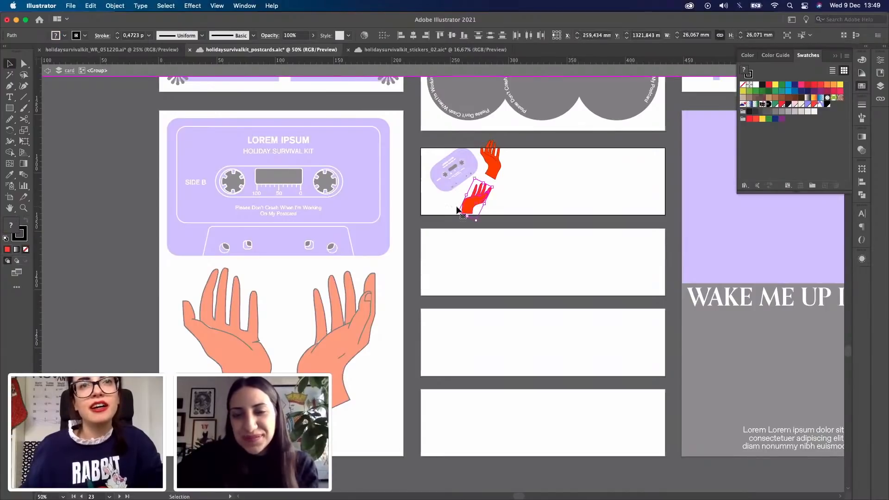
left_click_drag(493, 181, 465, 202)
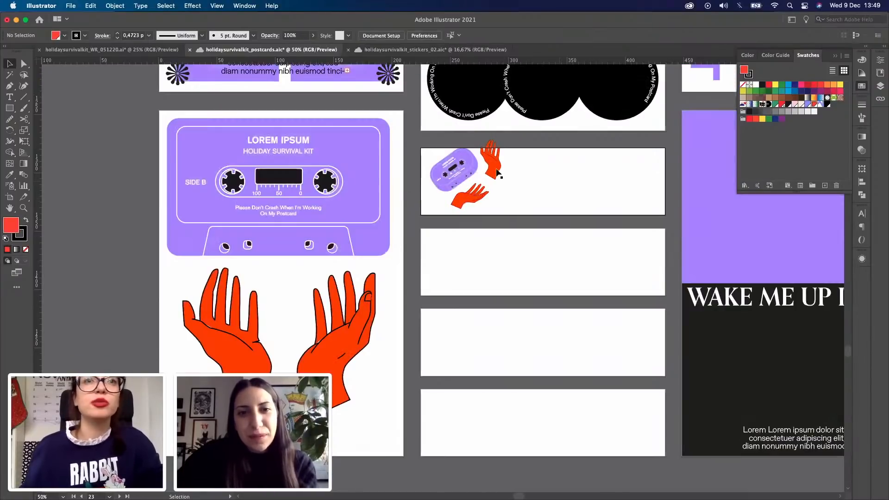
Step: Scale the small cassette and hands together to about 49 × 49 mm and position them near the strip's starting edge
left_click(473, 173)
left_click(472, 175, "shift")
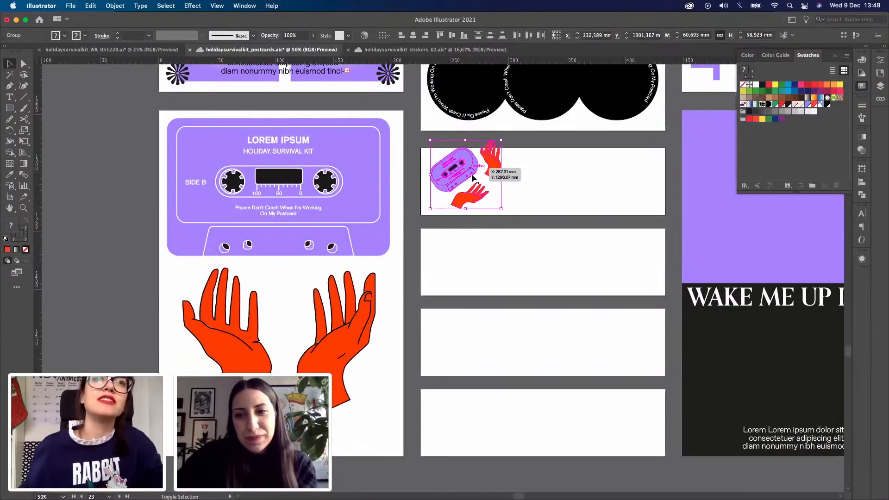
mouse_move(472, 175)
left_mouse_down()
mouse_move(465, 181)
mouse_move(490, 181)
mouse_move(482, 181)
left_mouse_up()
left_click(562, 184)
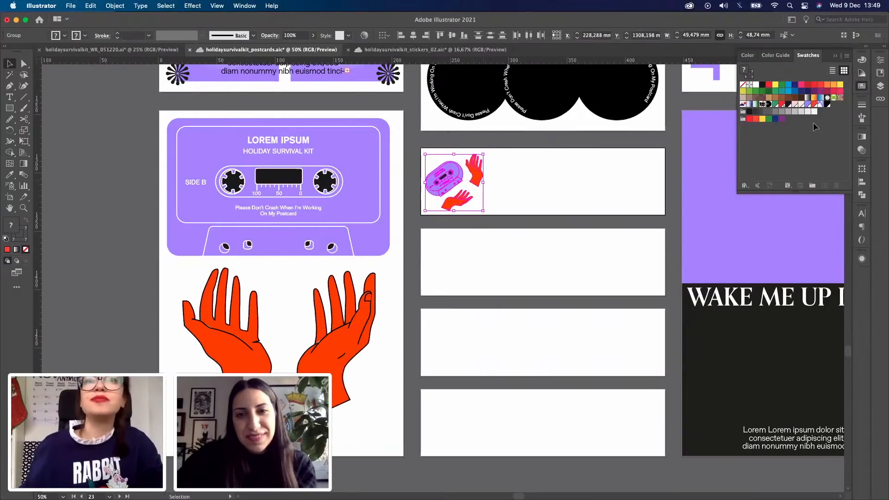
left_click(461, 186)
left_click(494, 190)
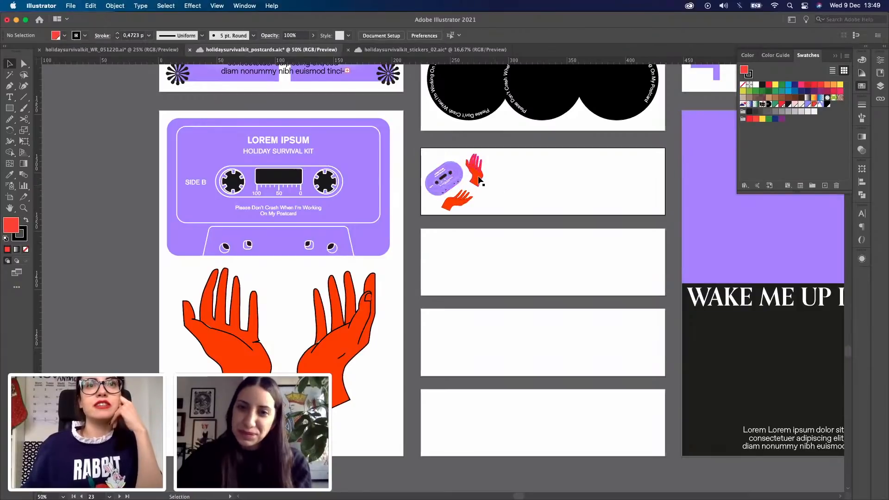
left_click_drag(480, 180, 463, 179)
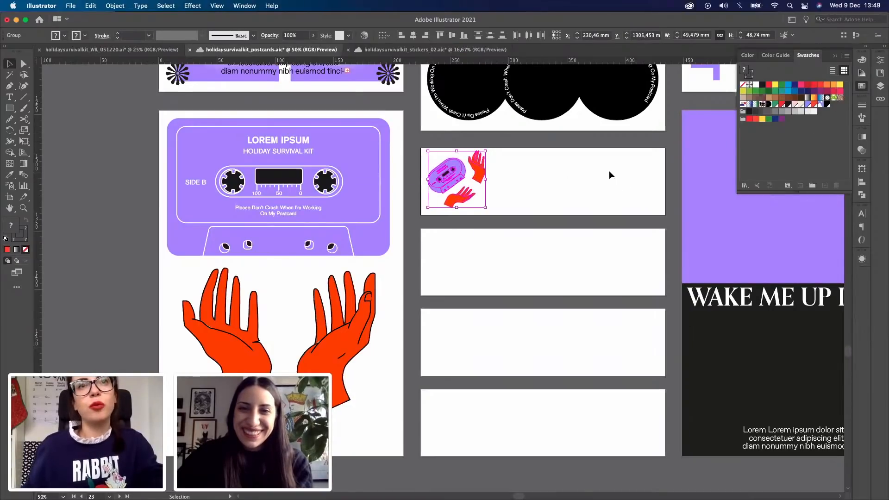
Step: Group the small cassette and hands and add the artwork to the swatches as a new pattern
left_click(502, 158)
left_click(433, 202)
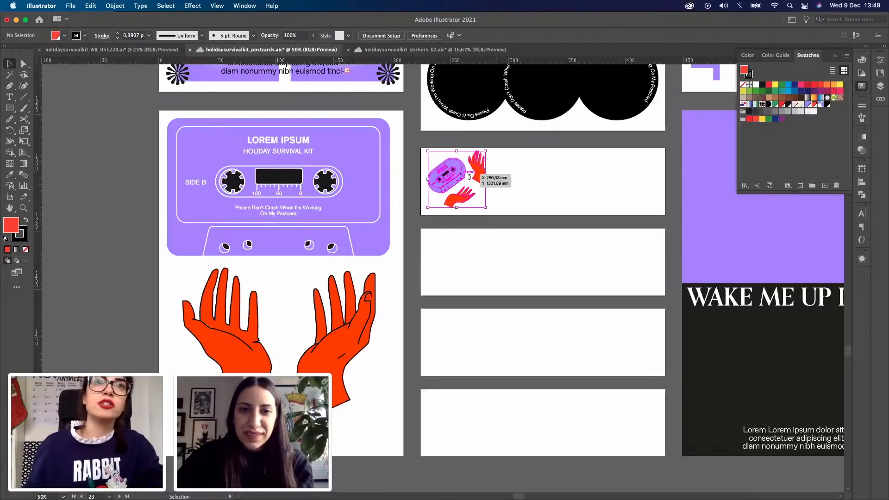
left_click_drag(446, 168, 835, 108)
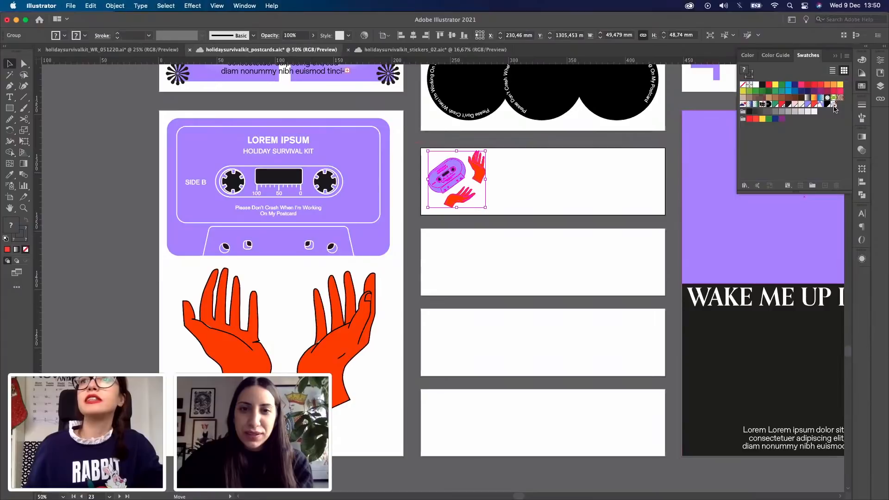
left_click(575, 291)
Step: Fill the patterned rectangle in the lower half of the last row's final postcard with the new cassette-and-hands pattern swatch
key("z")
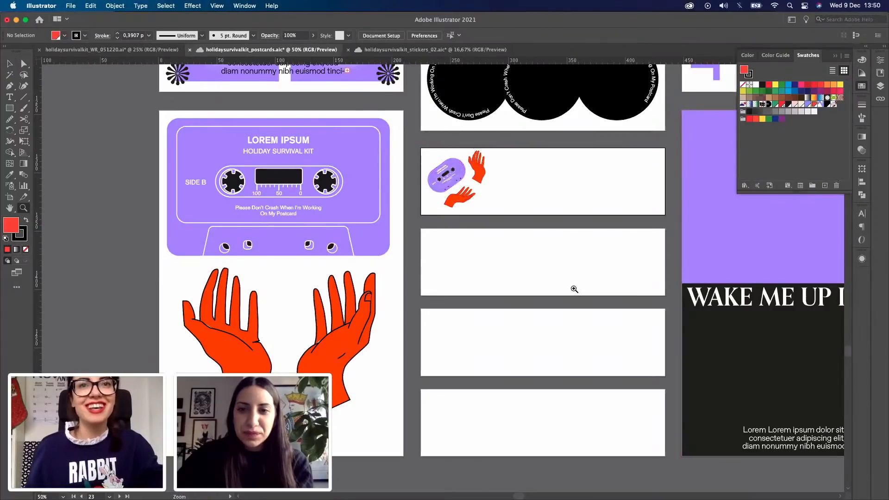
left_click(479, 275, "alt")
left_click_drag(263, 299, 242, 301)
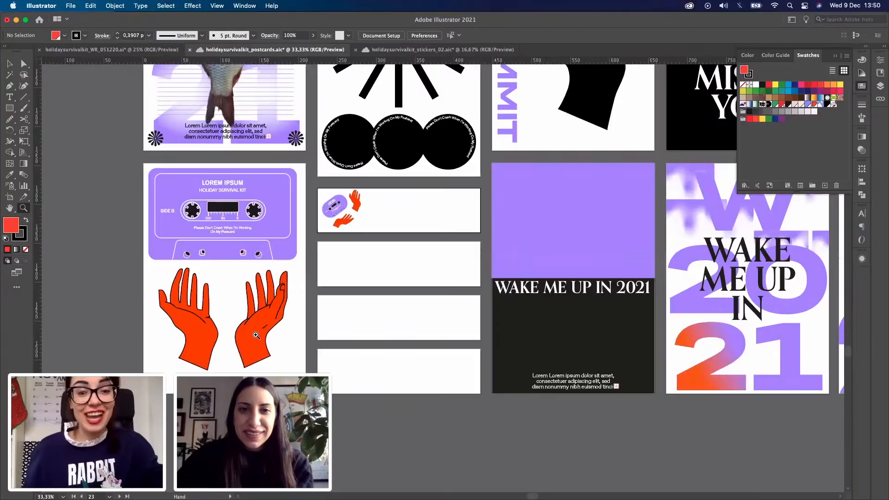
left_click_drag(416, 332, 343, 340)
key("v")
left_click_drag(621, 354, 420, 375)
left_click(648, 357)
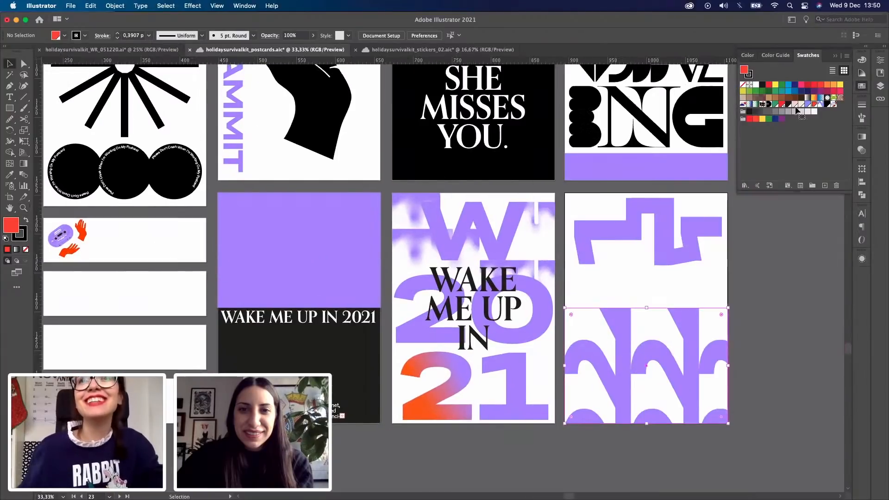
left_click(833, 104)
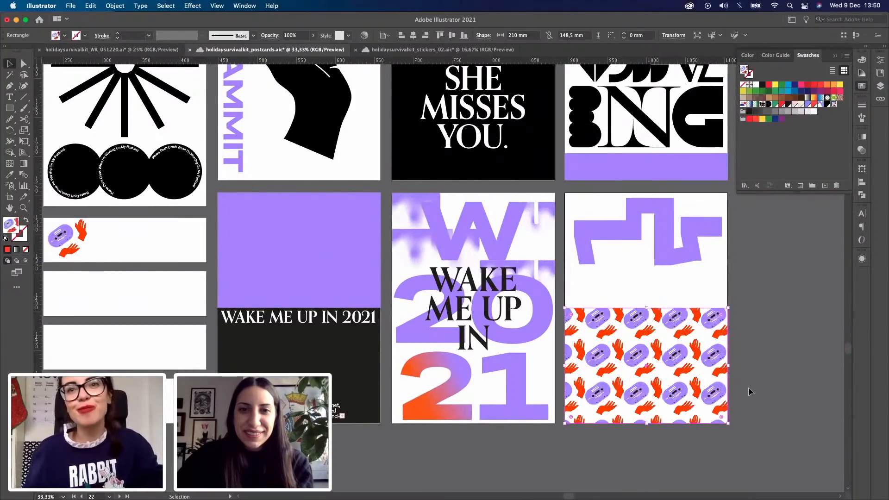
left_click(766, 369)
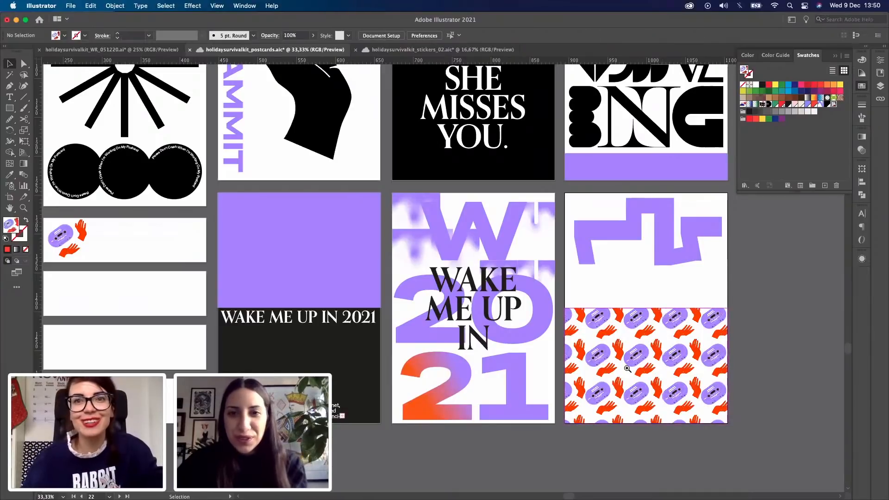
Step: Inspect the cassette-and-hands pattern on the last postcard up close and alongside the neighbouring postcards
key("z")
left_click(434, 276)
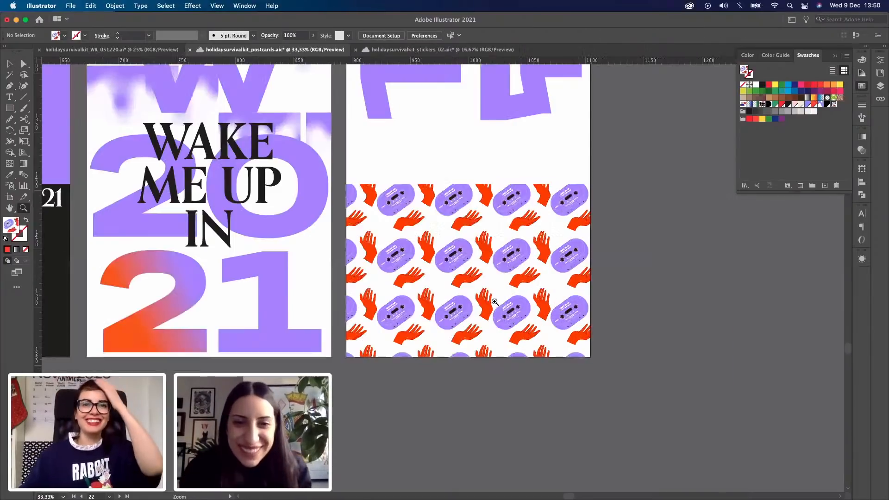
left_click(514, 320)
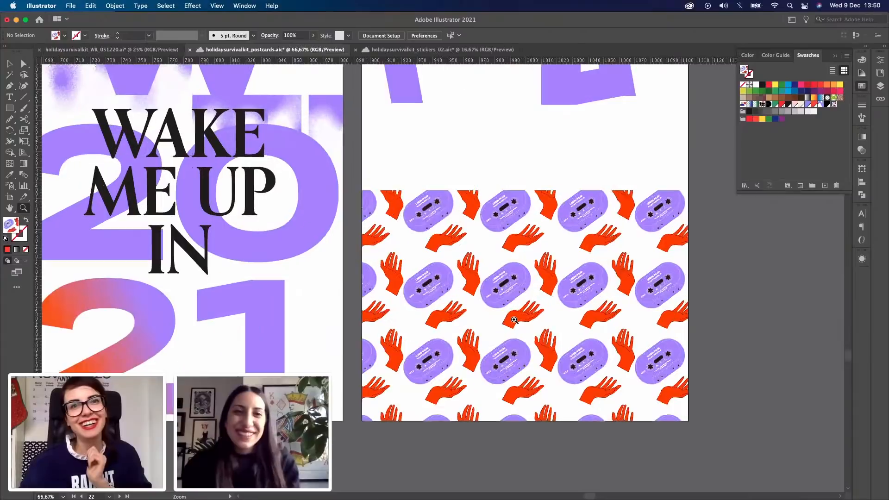
left_click(399, 261, "alt")
left_click_drag(527, 314, 546, 327)
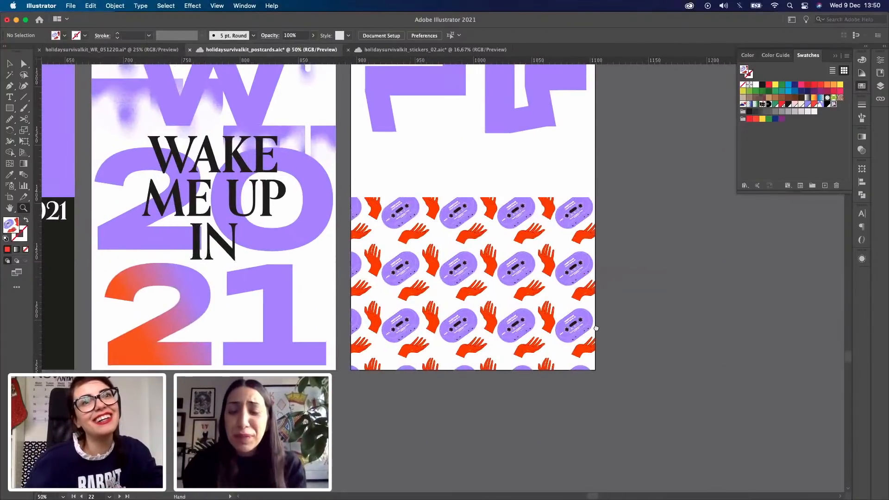
scroll(595, 315, "left", 6)
scroll(595, 315, "up", 2)
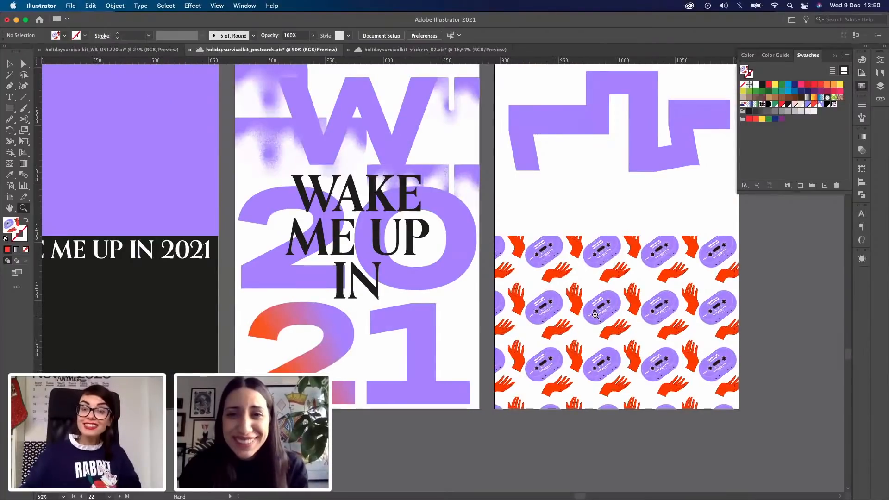
scroll(595, 315, "left", 2)
scroll(595, 314, "up", 1)
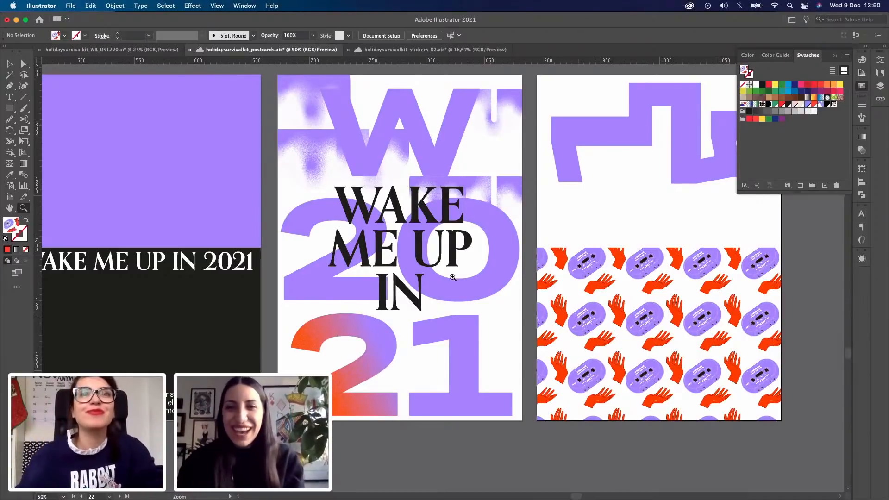
key("super+minus")
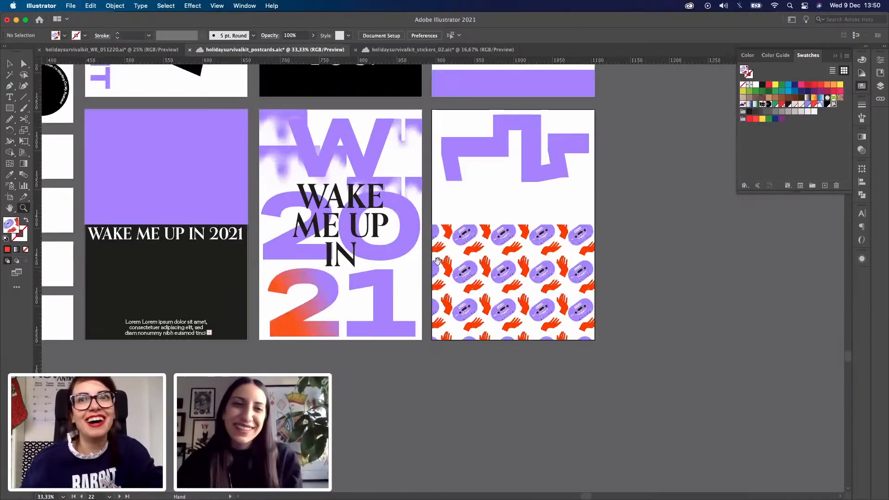
Step: Delete the purple rectangle from the postcard titled WAKE ME UP IN 2021 and move the cassette-and-hands patterned rectangle into its place
left_click_drag(553, 294, 646, 326)
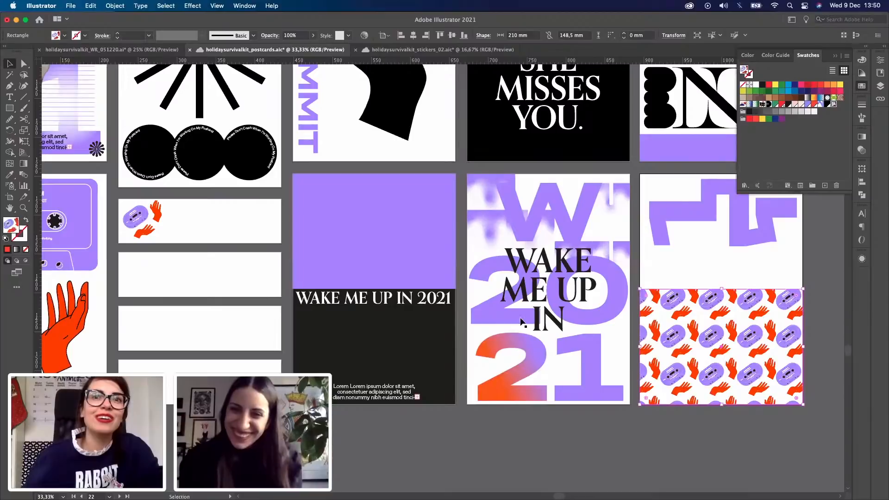
left_click(369, 272)
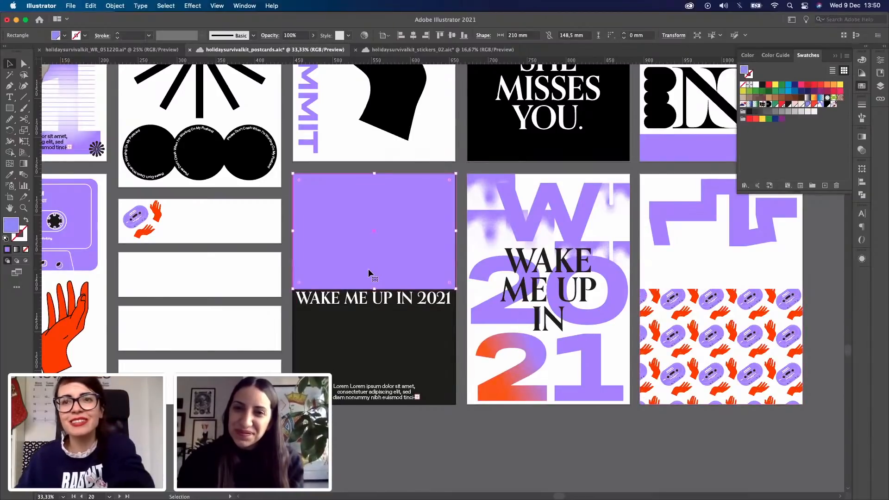
key("Delete")
left_click_drag(754, 372, 590, 340)
left_click_drag(406, 266, 406, 267)
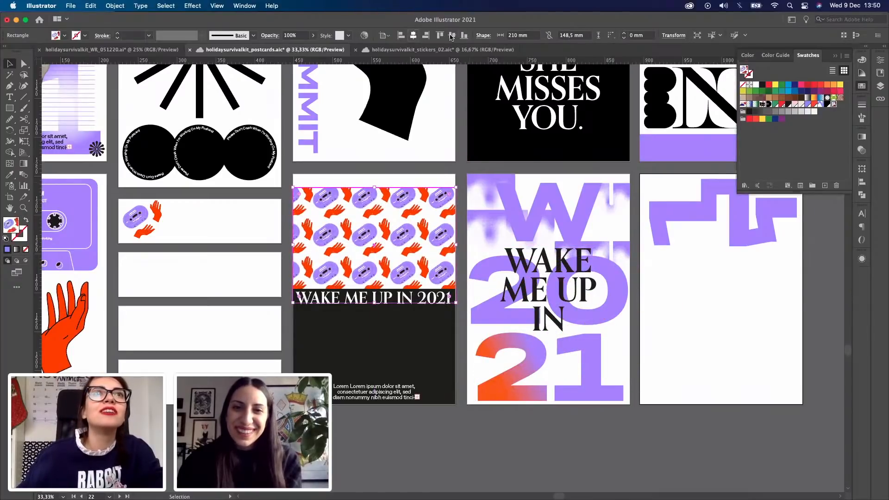
Step: Align the patterned rectangle with the top edge and horizontal centre of the WAKE ME UP IN 2021 postcard
left_click(413, 36)
left_click_drag(774, 272, 393, 274)
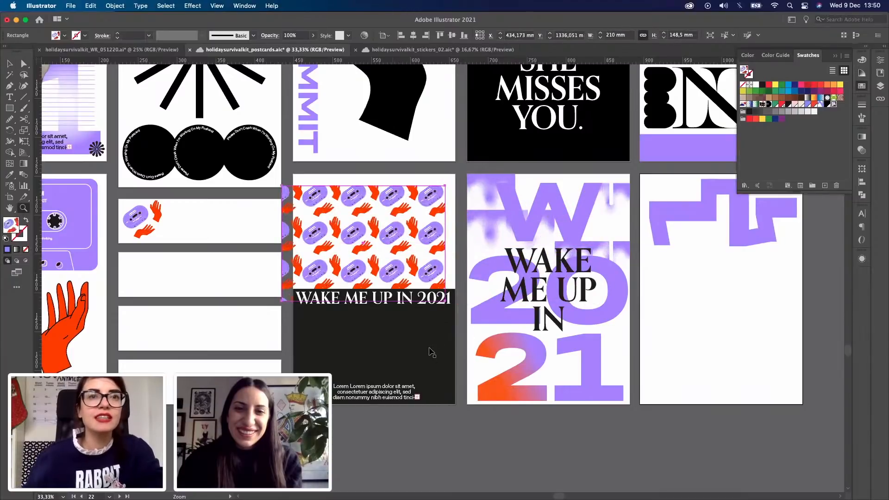
key("super+equal")
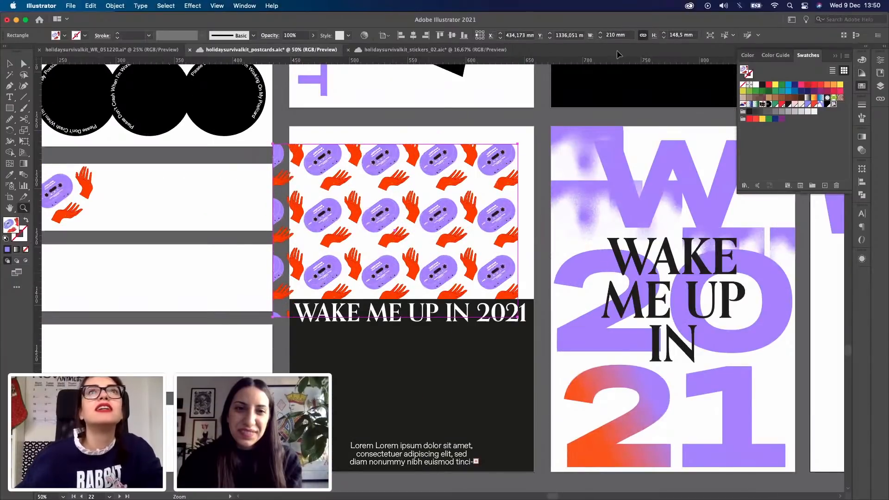
key("super+equal")
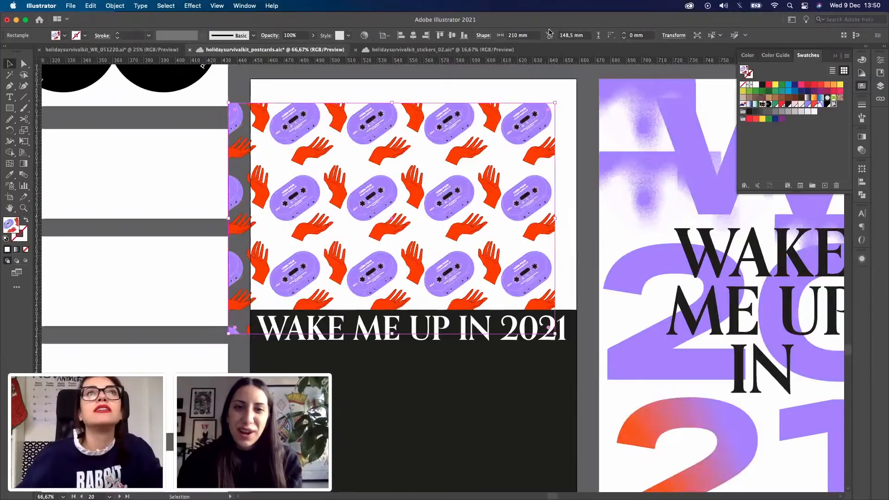
left_click(440, 35)
left_click(413, 35)
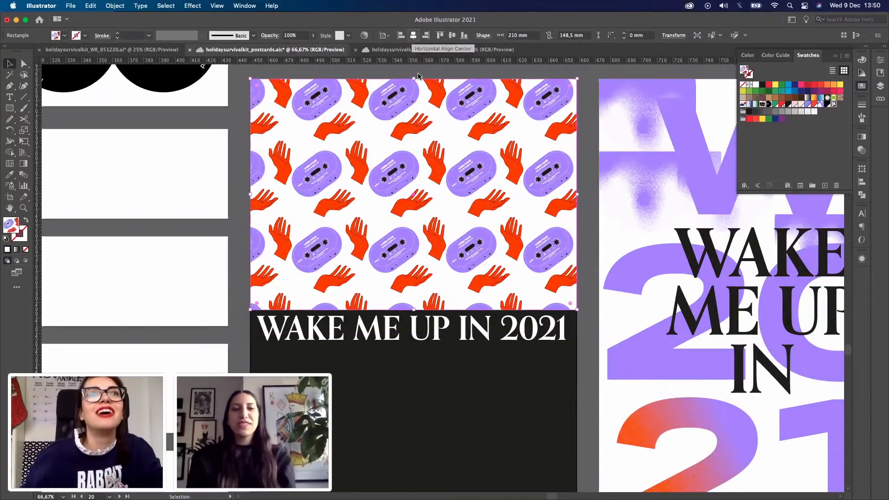
left_click(584, 363)
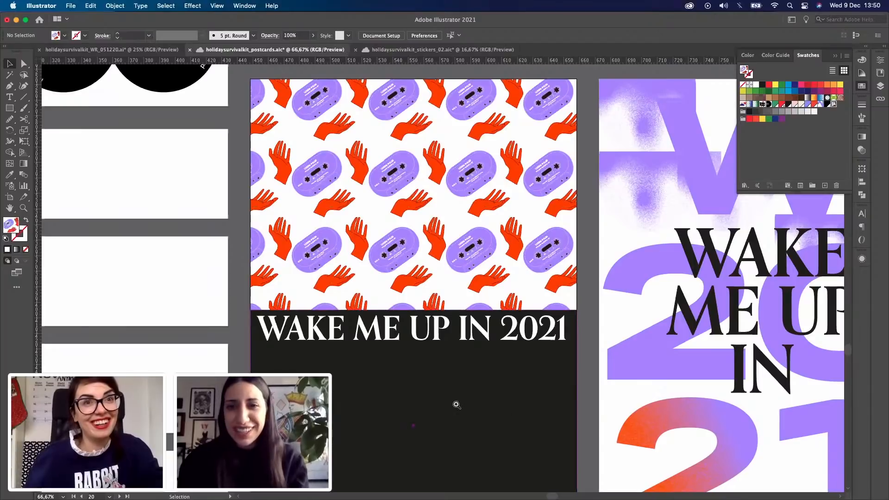
Step: Recolour the body of the large cassette on the cassette-and-hands postcard light pink using the swatches
key("z")
left_click(402, 335, "alt")
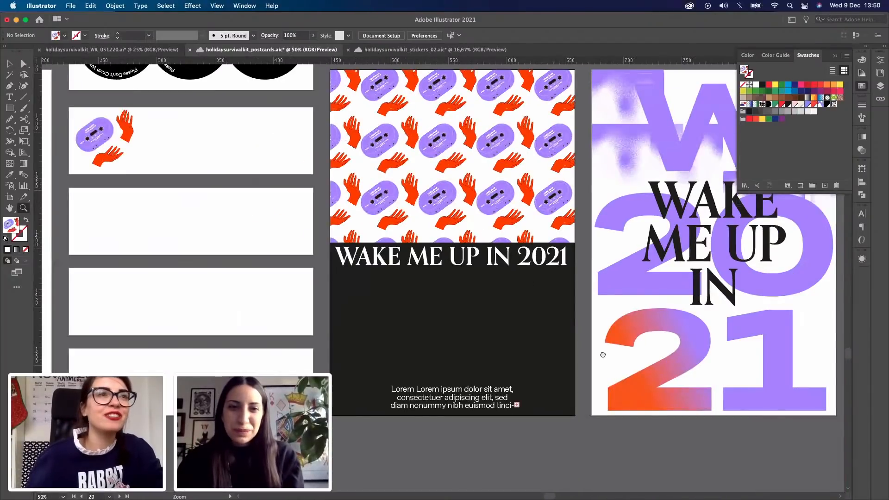
left_click_drag(603, 355, 591, 383)
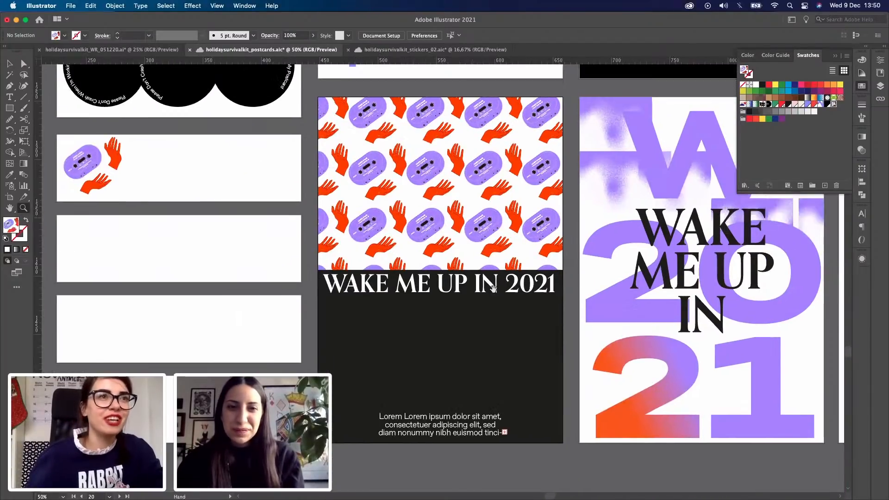
left_click_drag(274, 258, 405, 264)
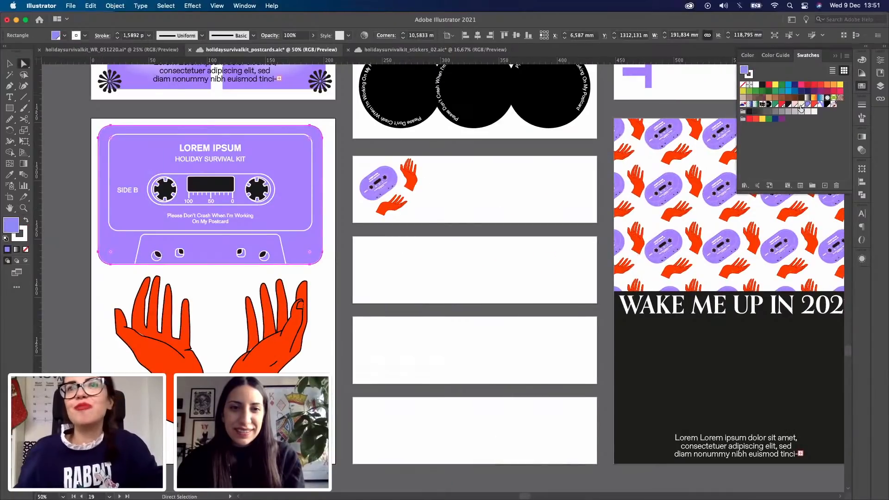
left_click(795, 105)
left_click(452, 268)
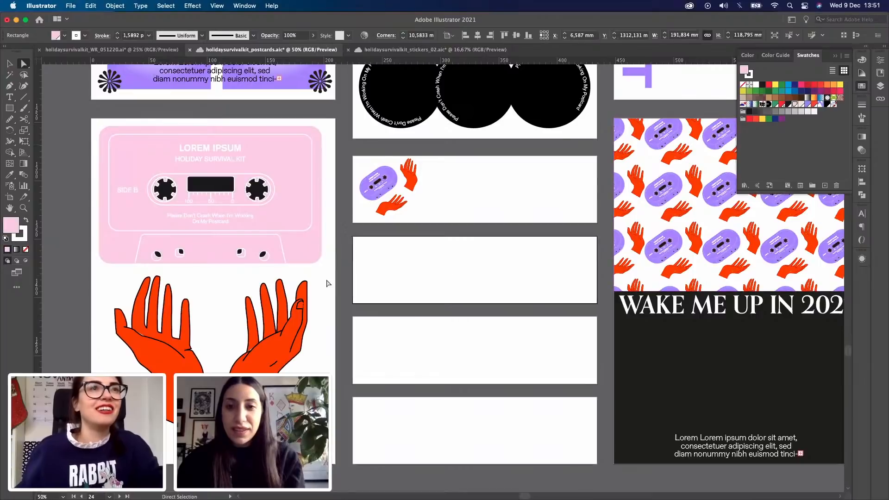
Step: Move the large pair of hands slightly further below the pink cassette and centre it horizontally on the postcard
left_click_drag(399, 300, 387, 298)
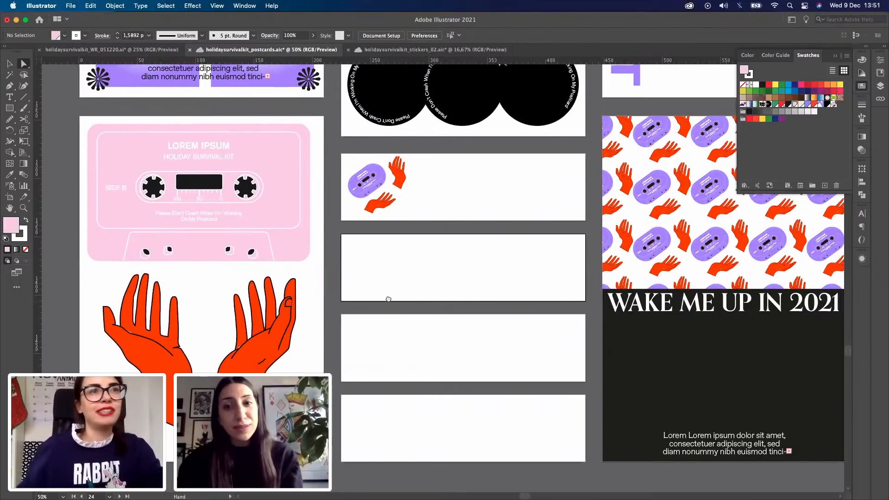
scroll(364, 295, "right", 3)
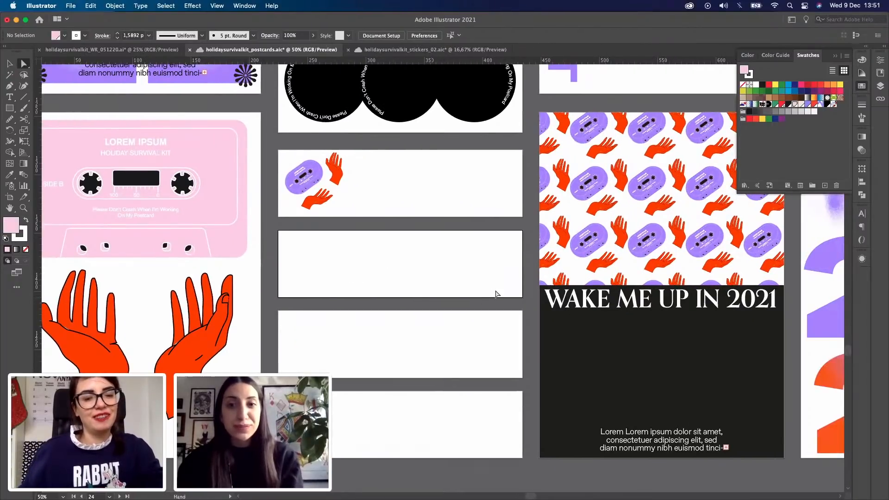
scroll(496, 293, "right", 2)
left_click_drag(299, 335, 432, 332)
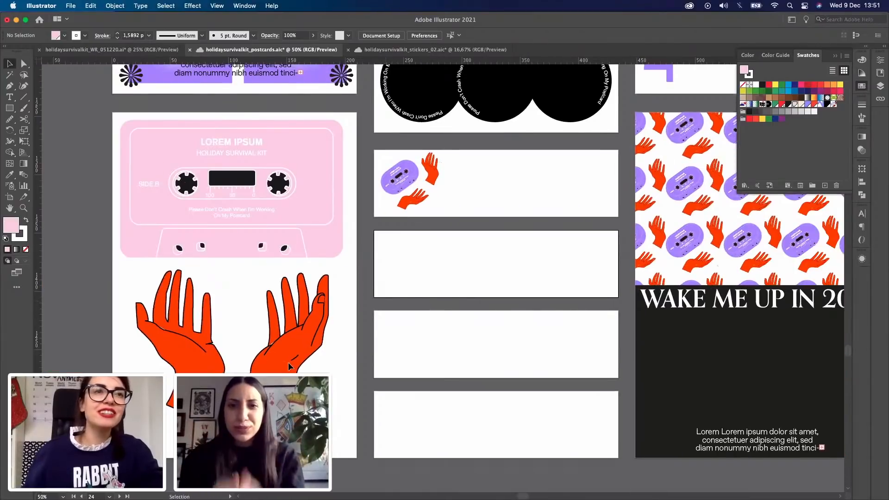
key("v")
left_click(303, 338)
left_click_drag(304, 338, 306, 357)
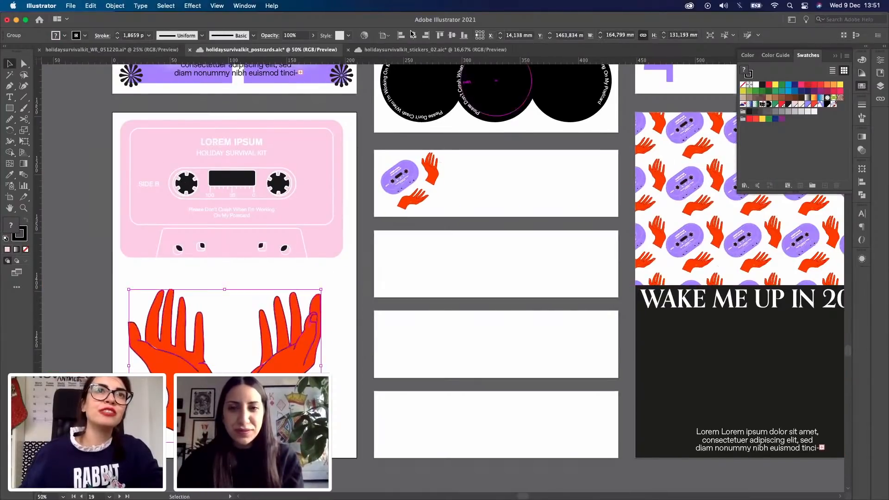
Step: Centre the pink cassette group horizontally on its postcard
left_click(308, 189)
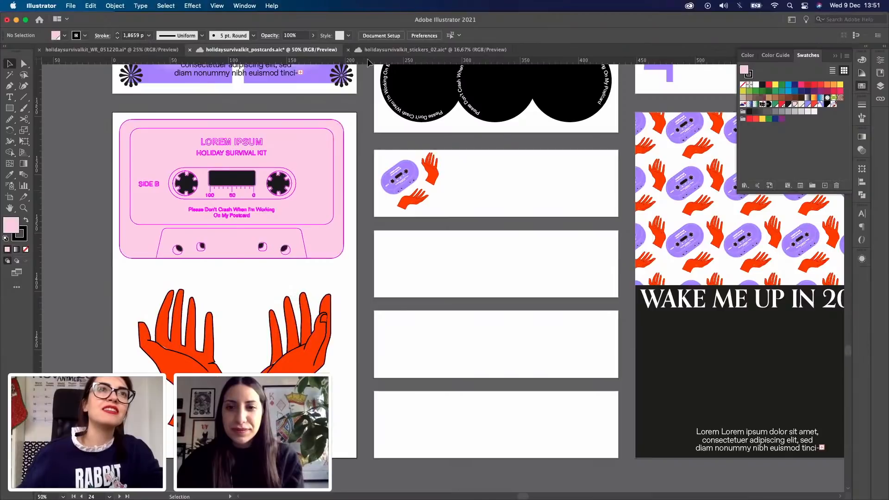
left_click(414, 36)
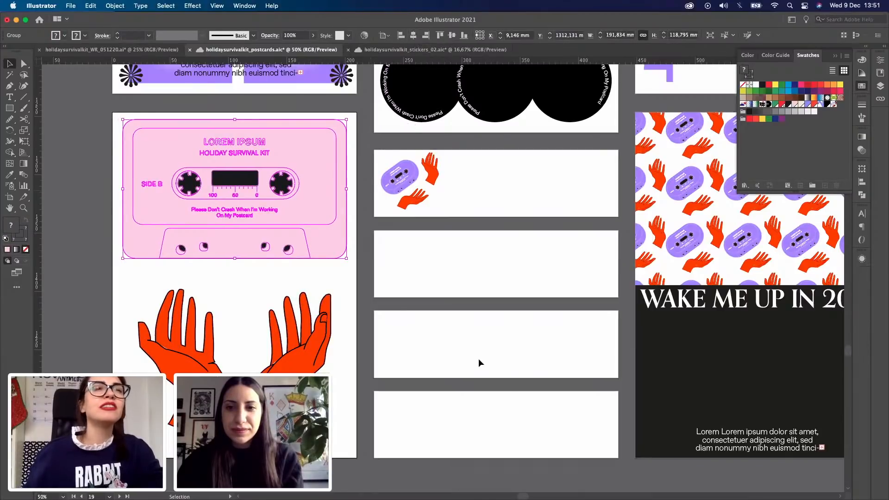
left_click(265, 321)
Step: Draw a 210 × 297 mm light pink rectangle without a stroke over the whole cassette postcard
key("m")
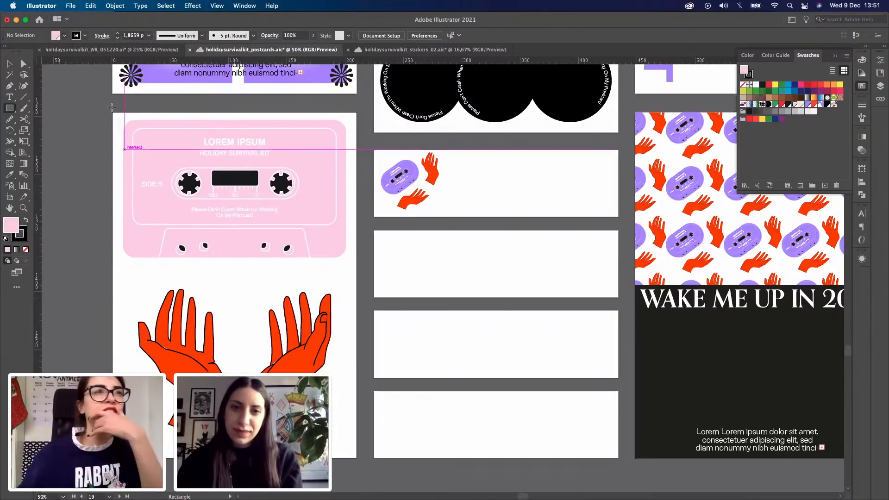
left_click(23, 236)
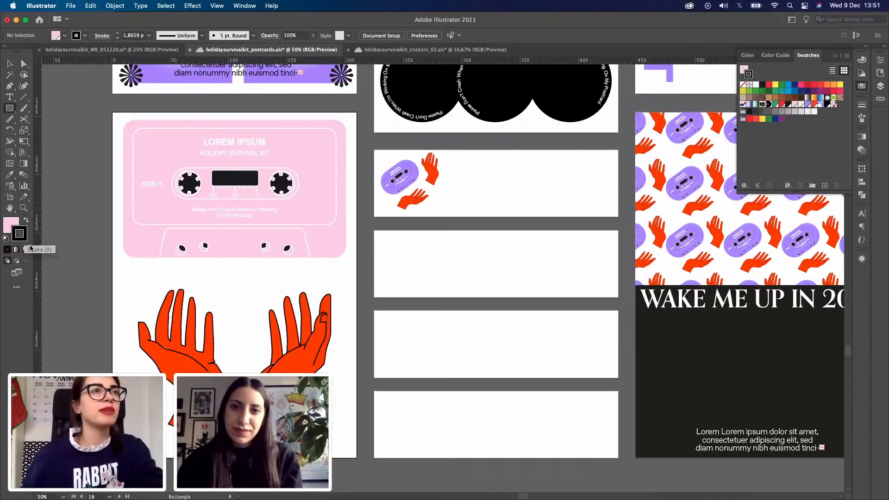
left_click(25, 250)
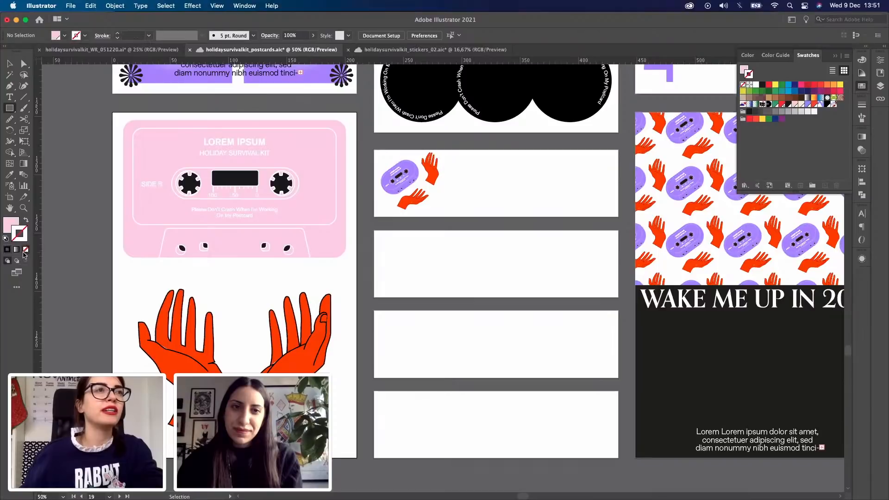
left_click(12, 226)
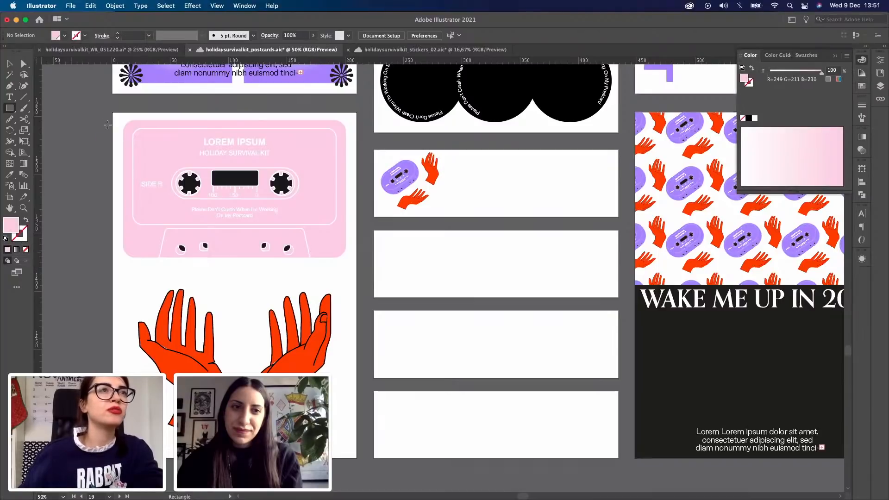
left_click_drag(113, 113, 358, 458)
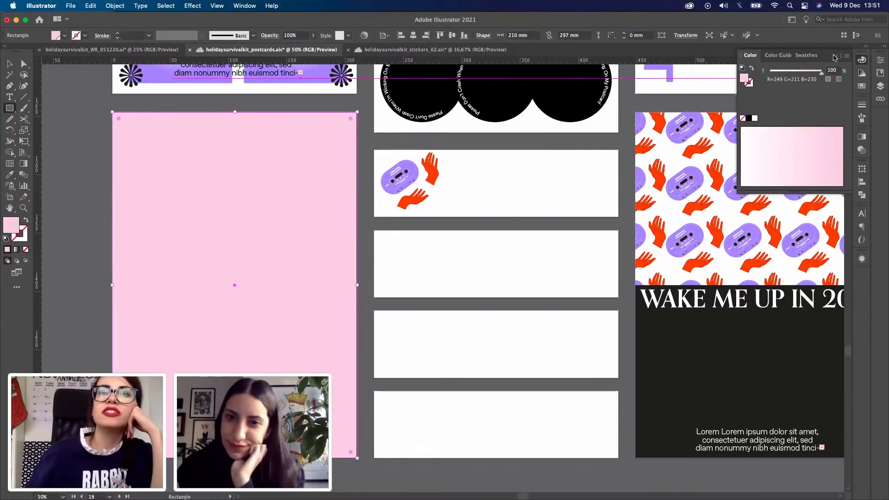
Step: Fill the full-postcard rectangle with bright red and send it behind the cassette and hands
left_click(872, 85)
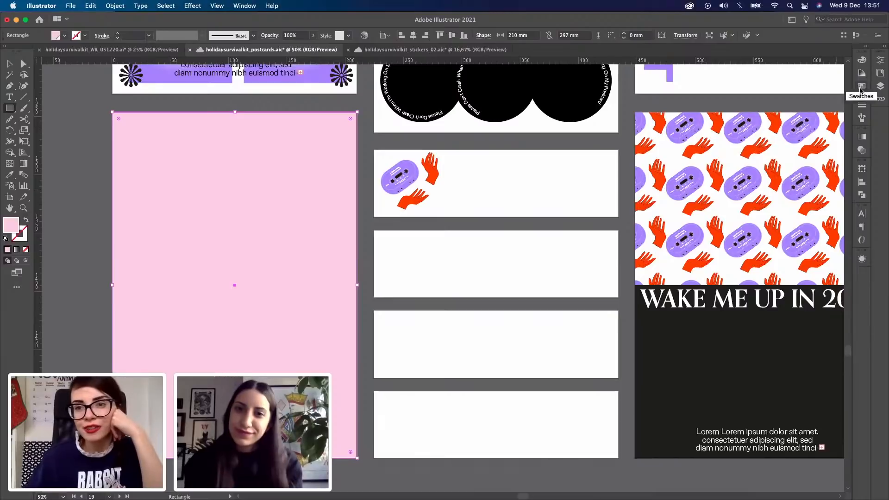
left_click(862, 87)
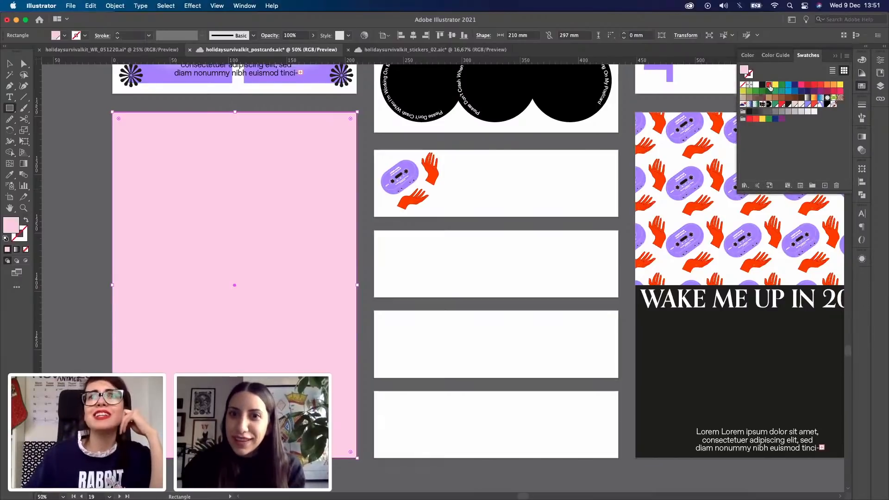
left_click(769, 86)
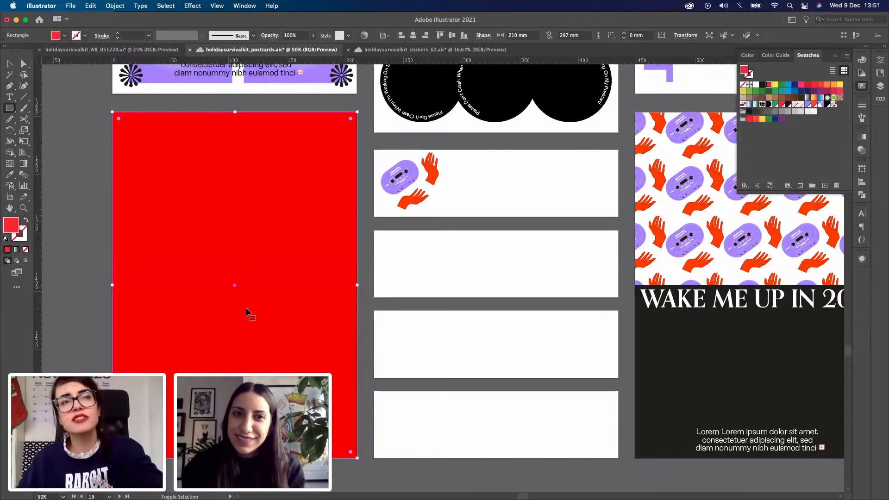
key("super+shift+bracketleft")
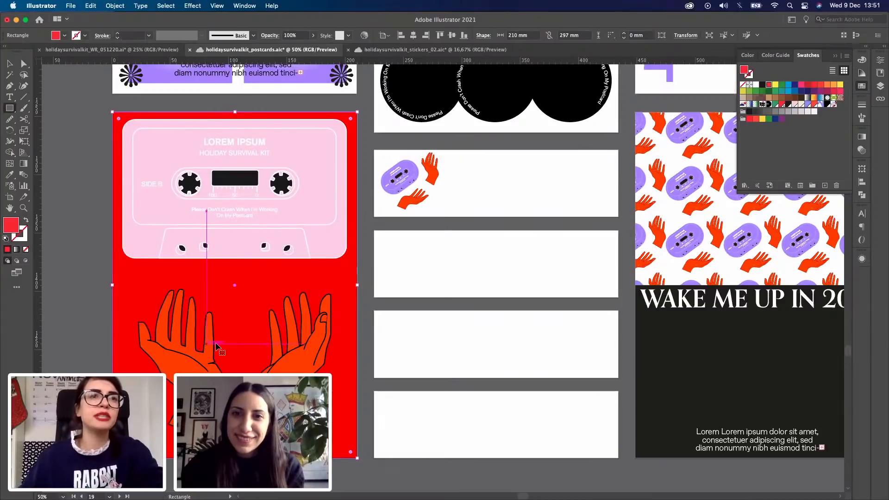
Step: Fill the pair of hands below the pink cassette with bright magenta pink
key("v")
left_click(444, 352)
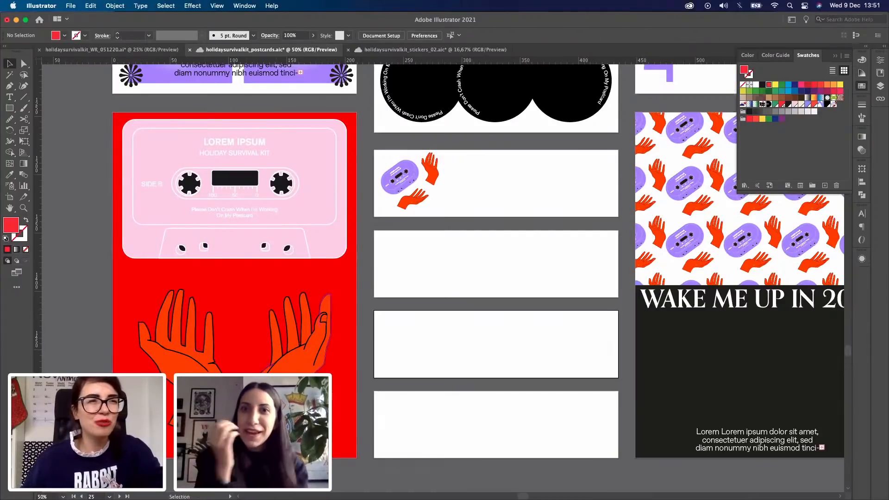
left_click(320, 320)
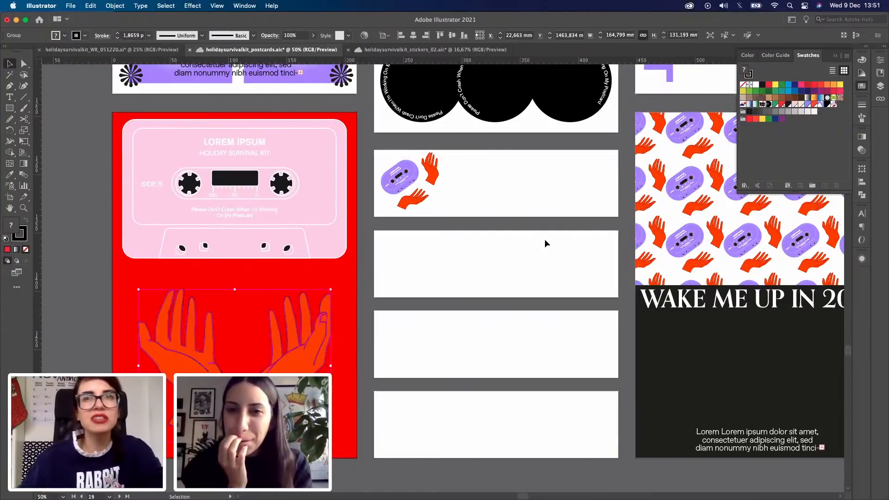
left_click(802, 85)
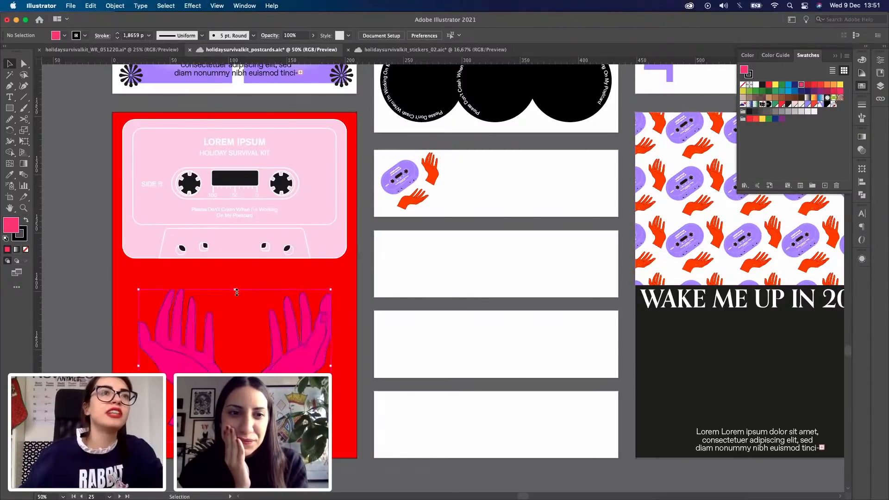
Step: Enlarge the pair of hands to about 186 × 148 mm and position it below the pink cassette
left_click_drag(234, 285, 235, 279)
left_click_drag(284, 387, 278, 387)
left_click(468, 335)
Step: Delete the Lorem ipsum text from the dark lower half of the cassette-and-hands pattern postcard
key("z")
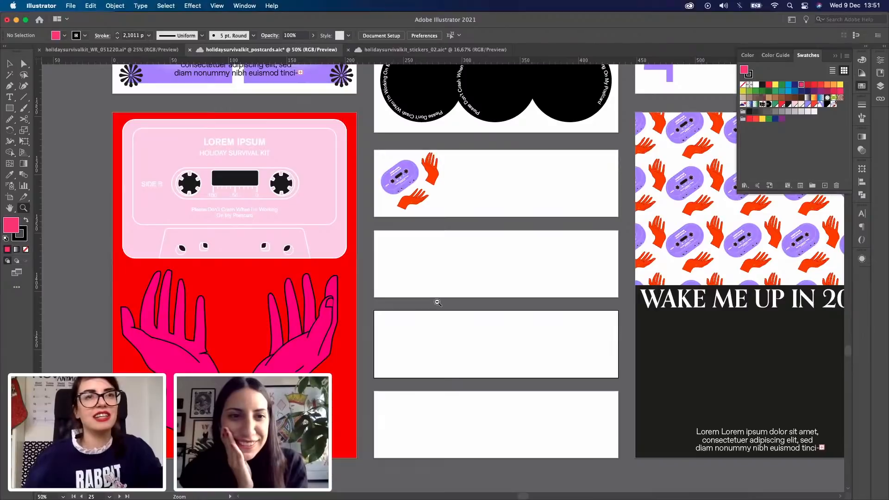
key("super+minus")
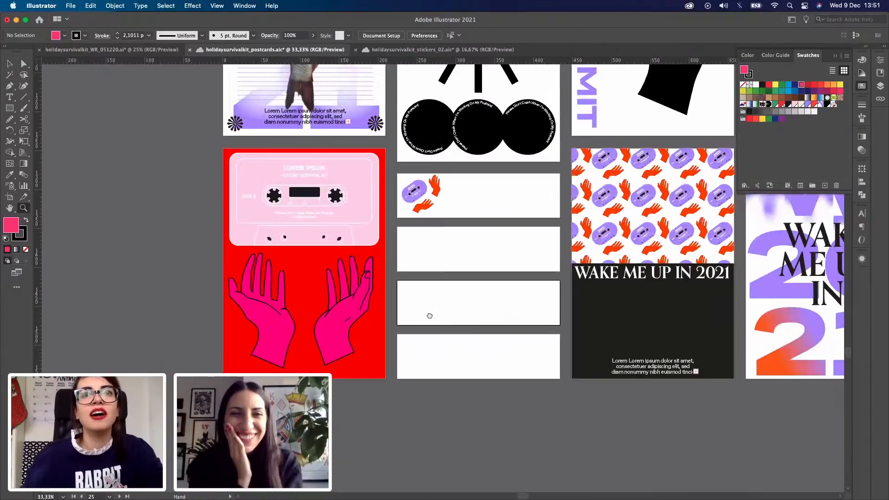
left_click_drag(426, 305, 418, 312)
key("v")
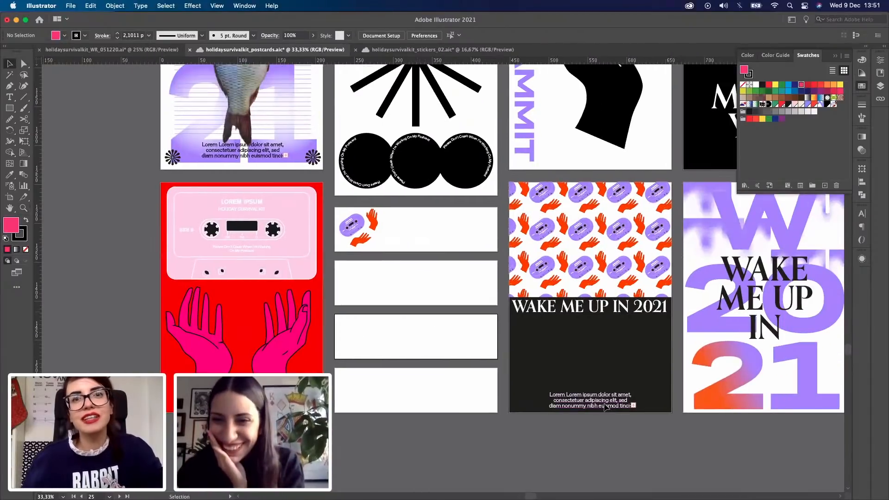
left_click(603, 402)
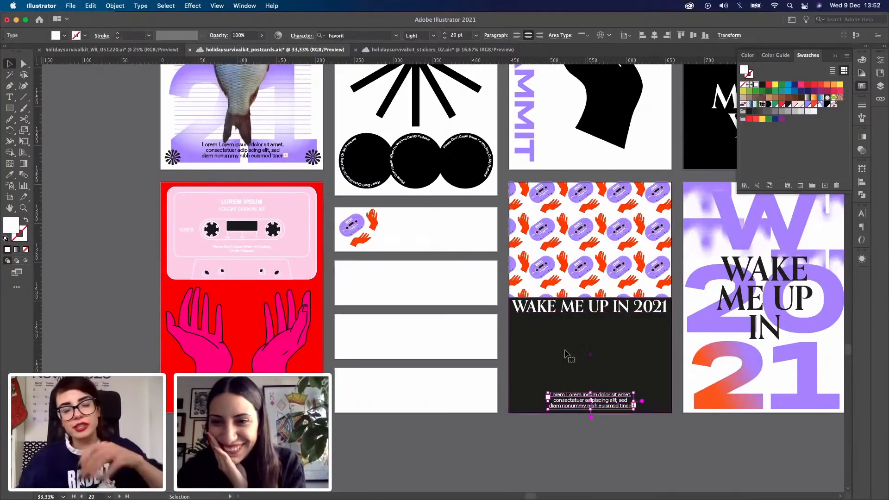
key("Delete")
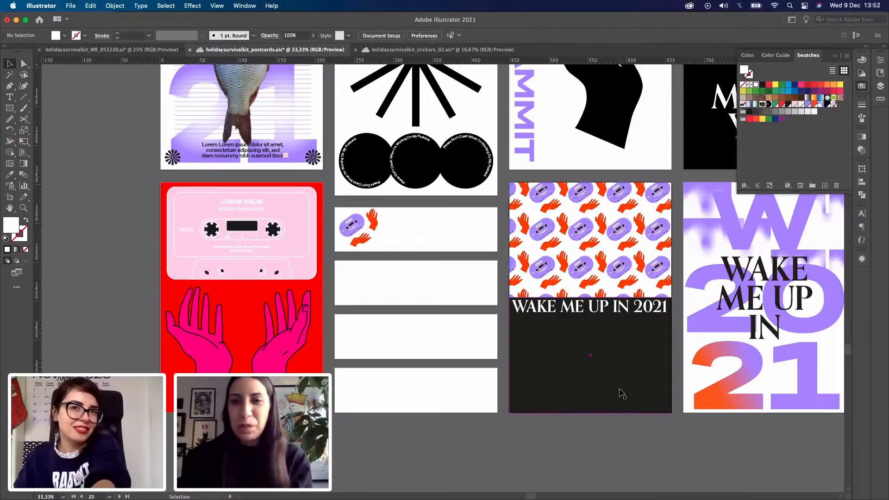
Step: Examine the cassette-and-hands pattern postcard up close and alongside the neighbouring postcards
left_click_drag(630, 420, 569, 420)
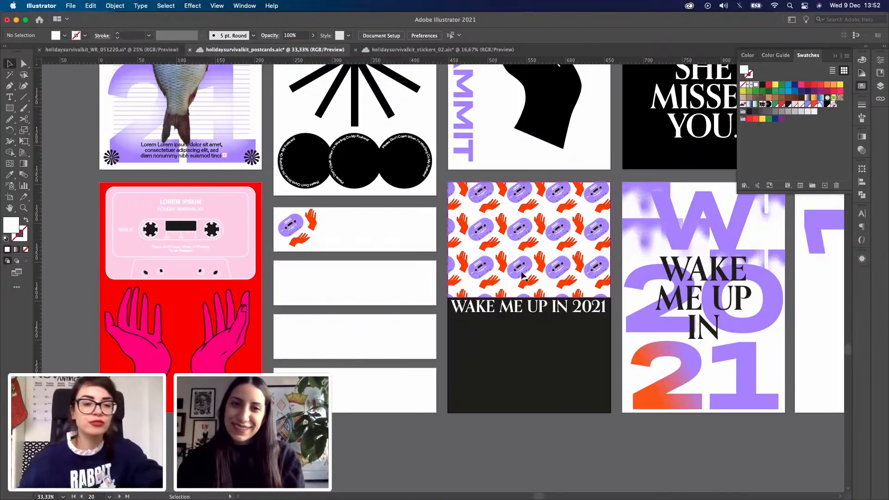
key("z")
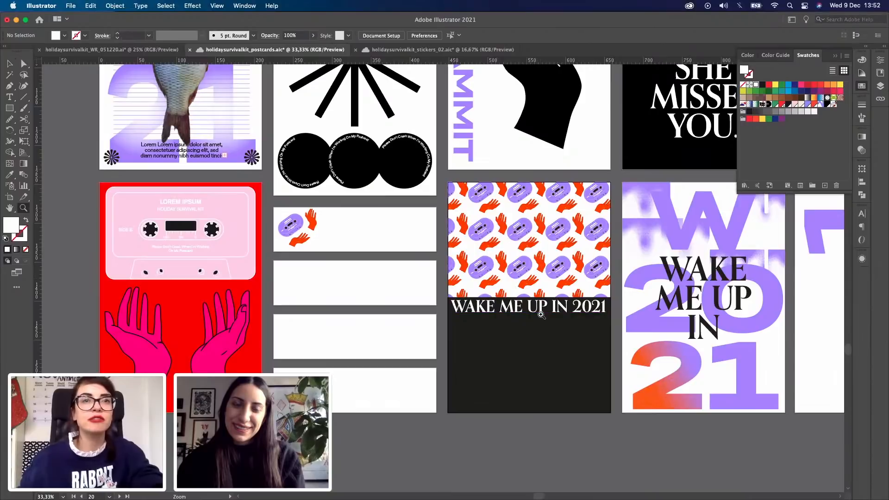
left_click(452, 192)
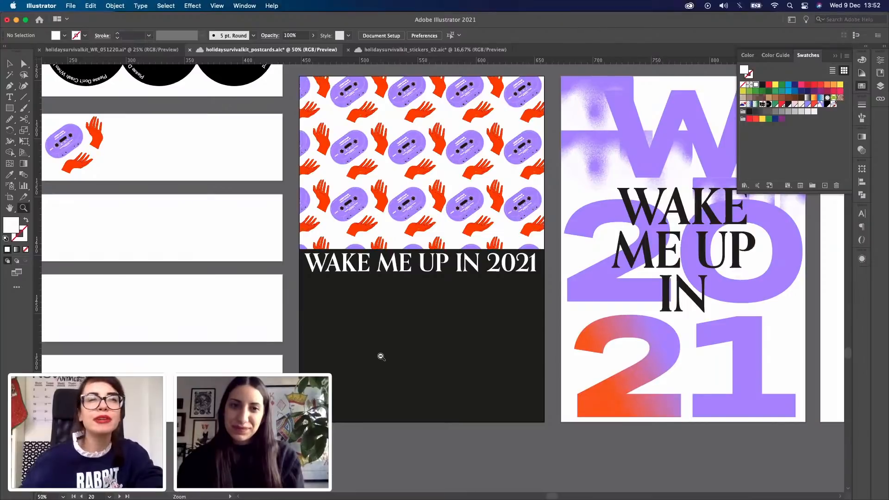
left_click(334, 308, "alt")
left_click_drag(333, 315, 375, 383)
left_click_drag(585, 316, 570, 320)
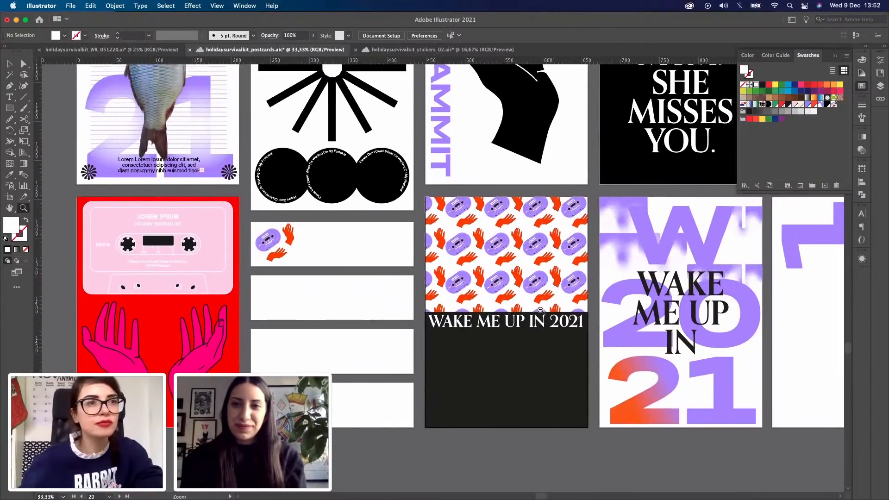
left_click(367, 286, "alt")
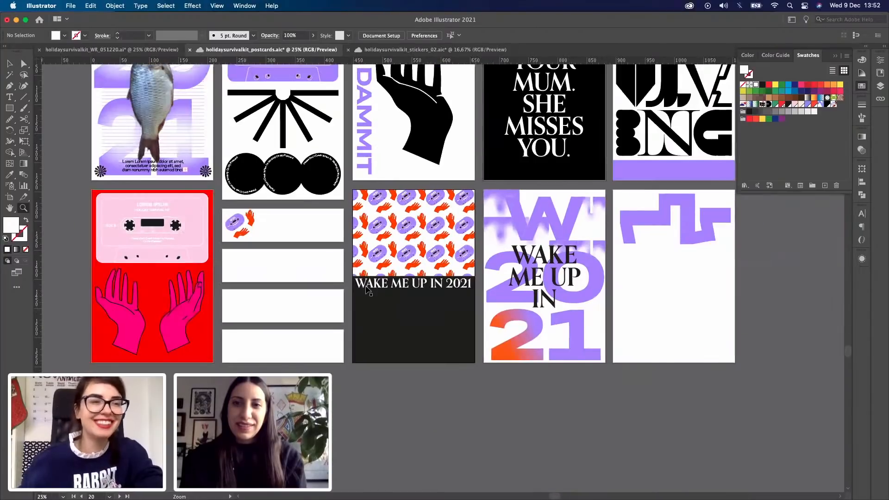
left_click_drag(369, 294, 371, 315)
Step: Fill the pair of hands on the red cassette postcard with light pink
key("v")
left_click(171, 342)
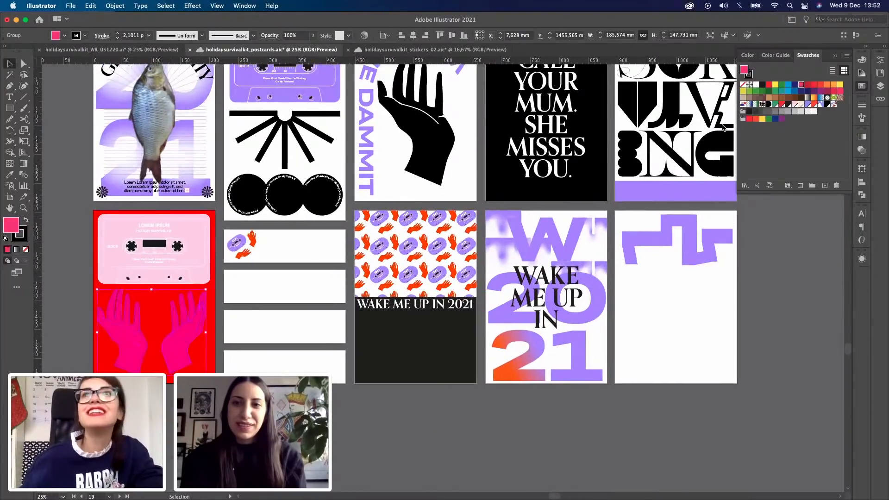
key("super+z")
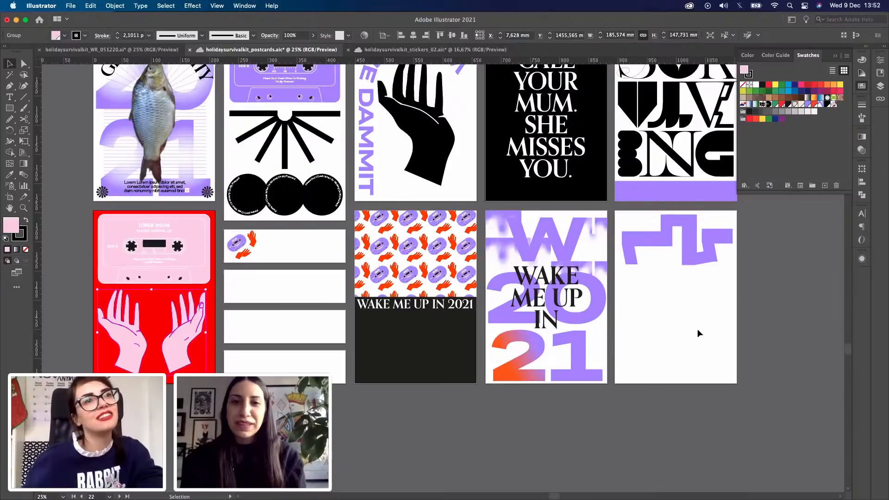
left_click(698, 329)
Step: Delete the purple zigzag shape from the last postcard in the lower row
scroll(651, 314, "right", 2)
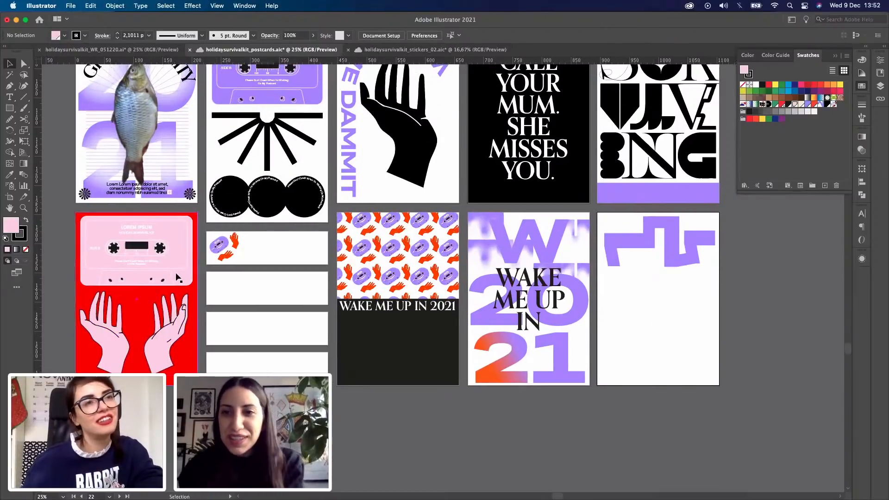
left_click(634, 250)
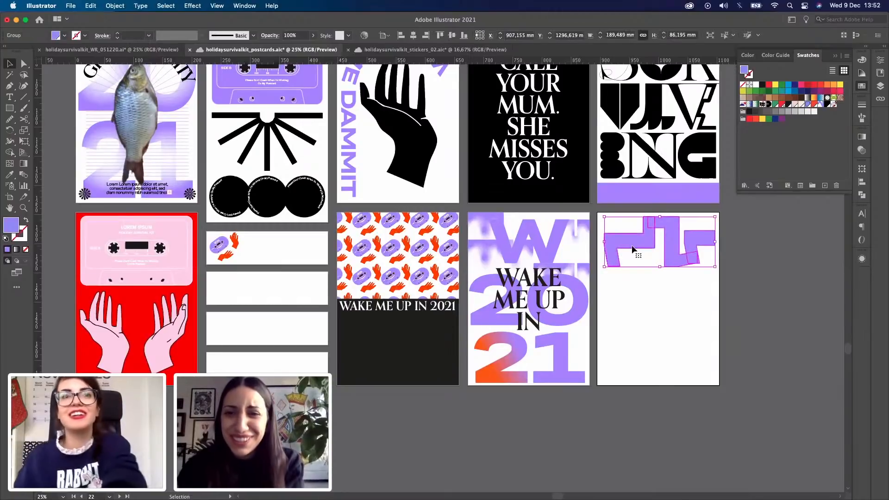
key("Delete")
Step: Copy the grainy orange shape from inside the lower gradient 2 and paste it onto the same Wake Me Up postcard
left_click_drag(645, 302, 632, 306)
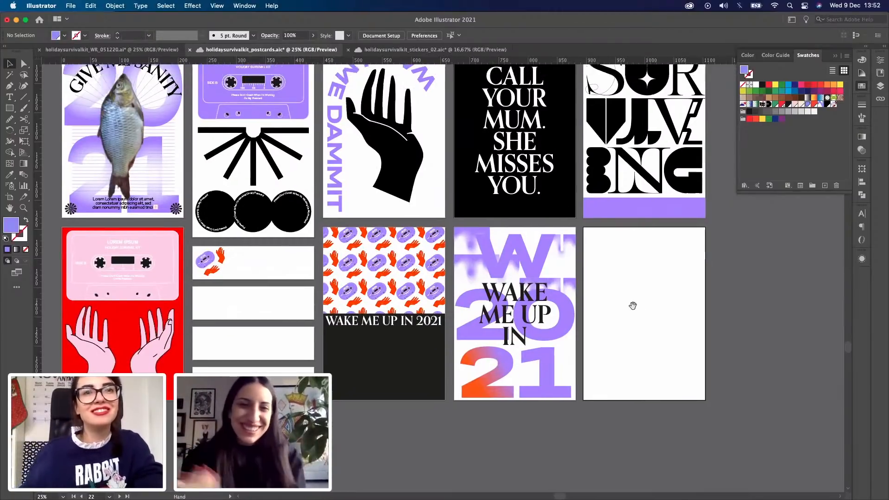
scroll(463, 401, "right", 1)
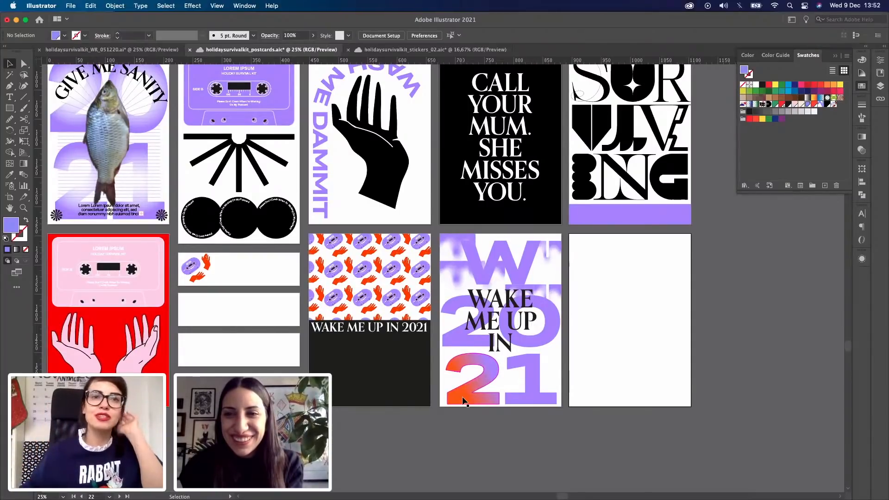
left_click(465, 401)
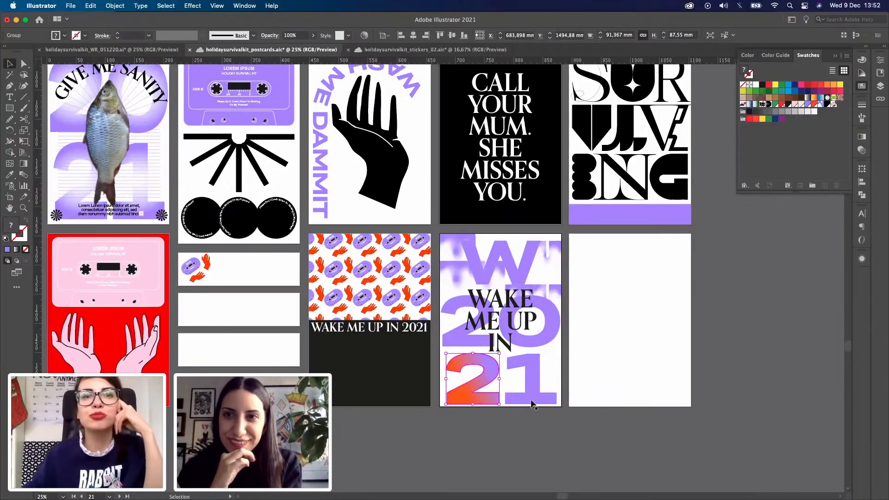
double_click(462, 397)
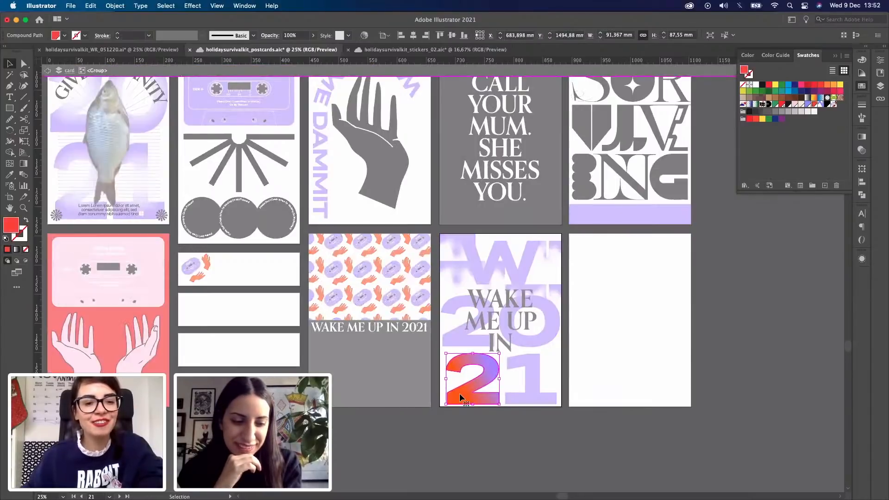
double_click(515, 419)
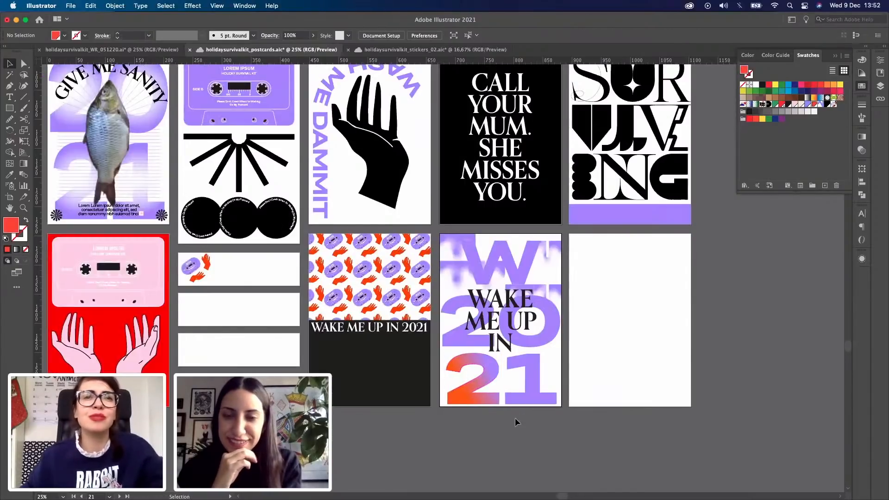
key("z")
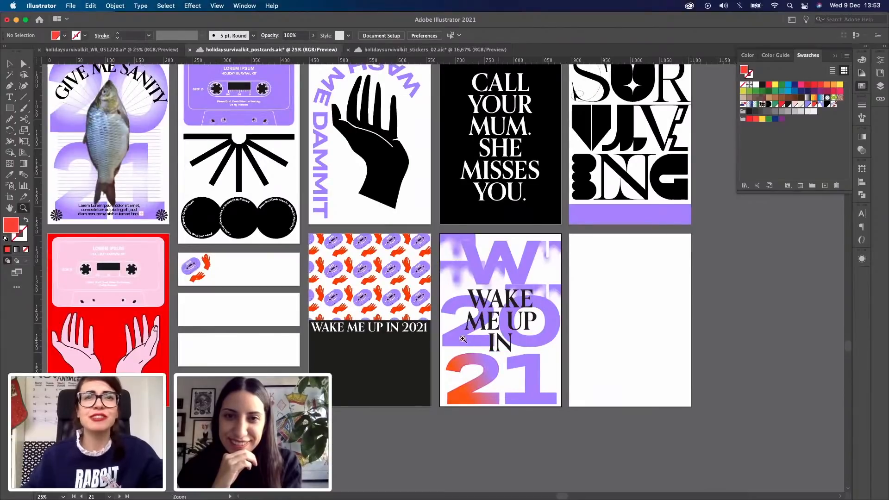
left_click(441, 278)
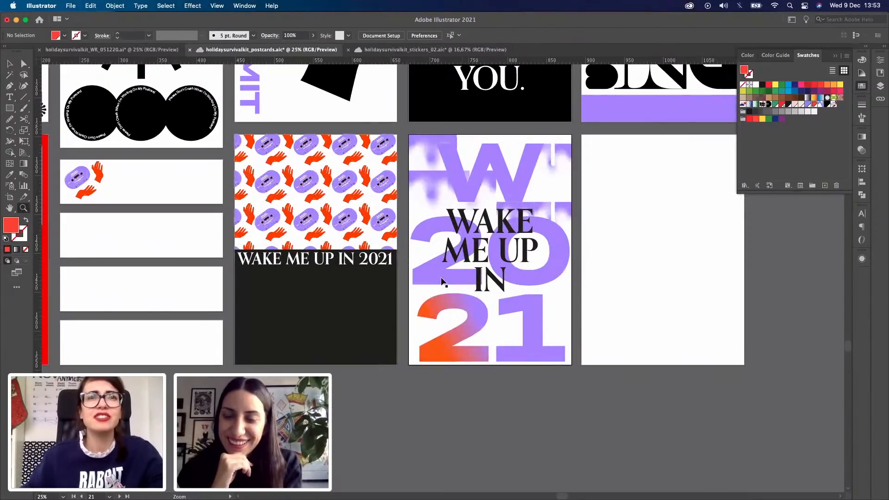
left_click(490, 291)
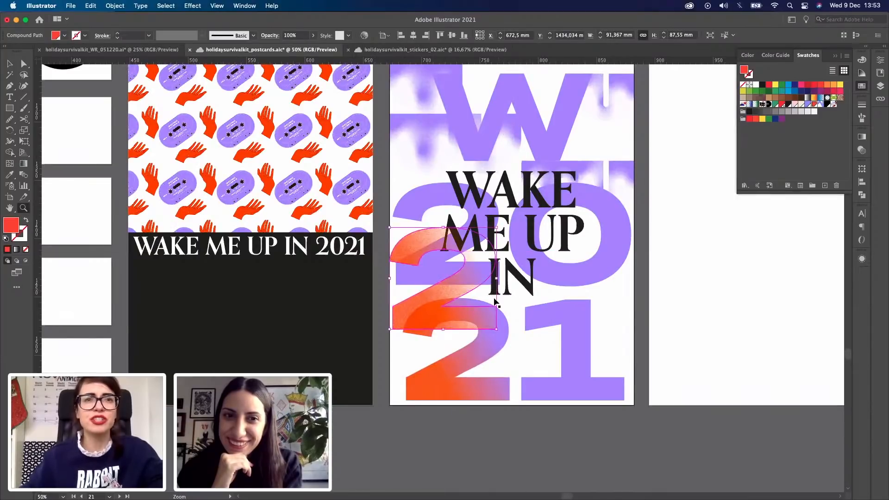
Step: Scale the pasted orange 2 to about 178.5 × 171 mm and place it behind the purple numerals and black text
key("v")
left_click(498, 280, "shift")
left_click_drag(590, 282, 611, 280)
left_click(692, 377)
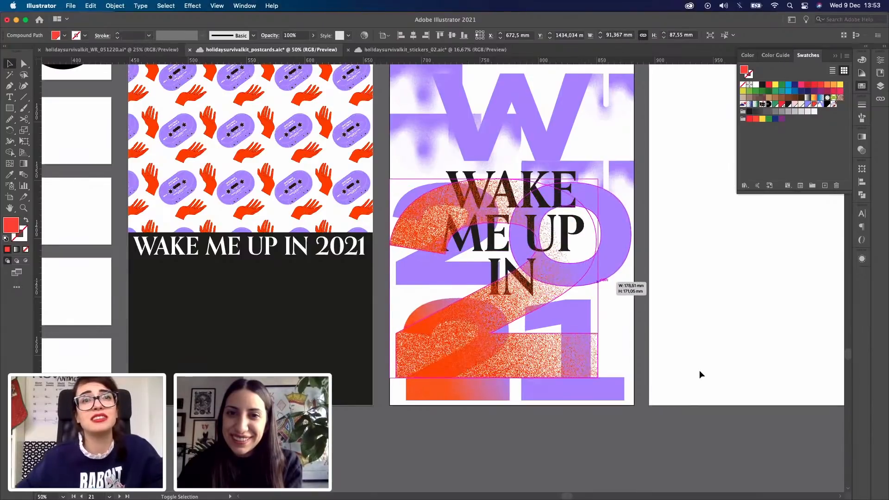
left_click(512, 352)
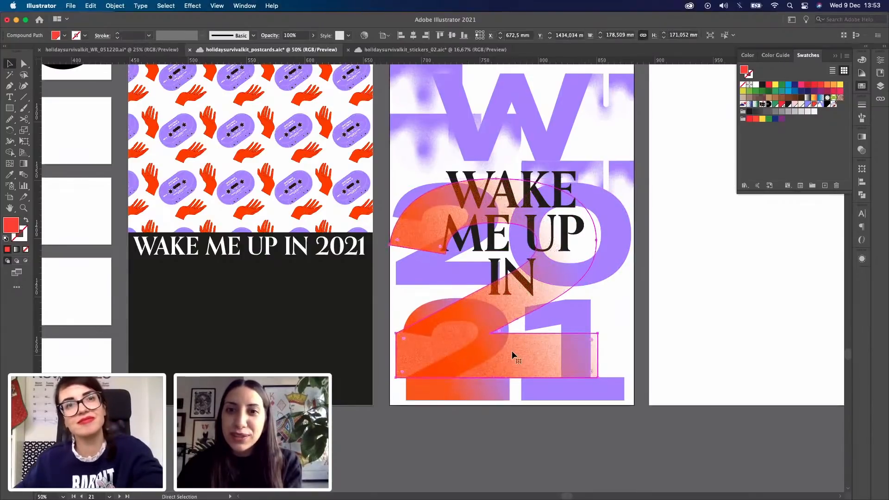
left_click(692, 368)
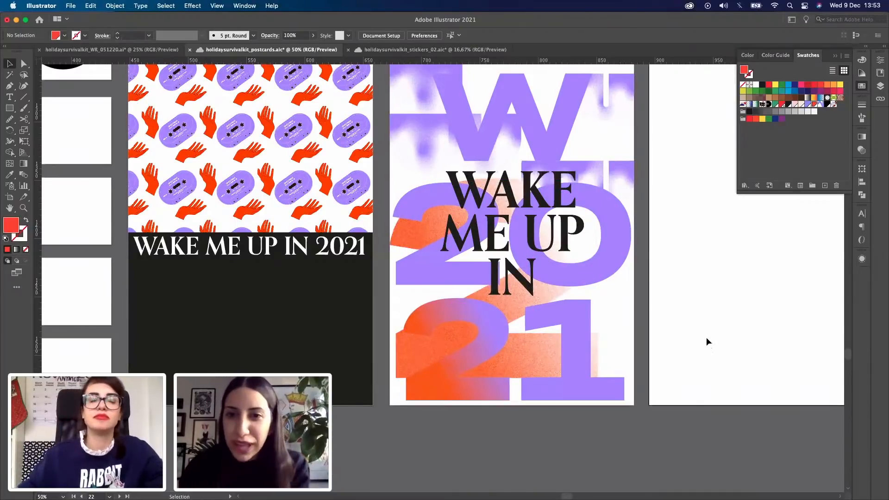
Step: Place a duplicate of the large orange 2, rotated 90 degrees counterclockwise, behind the W in the postcard's upper part
left_click_drag(663, 338, 611, 371)
left_click_drag(505, 384, 540, 340)
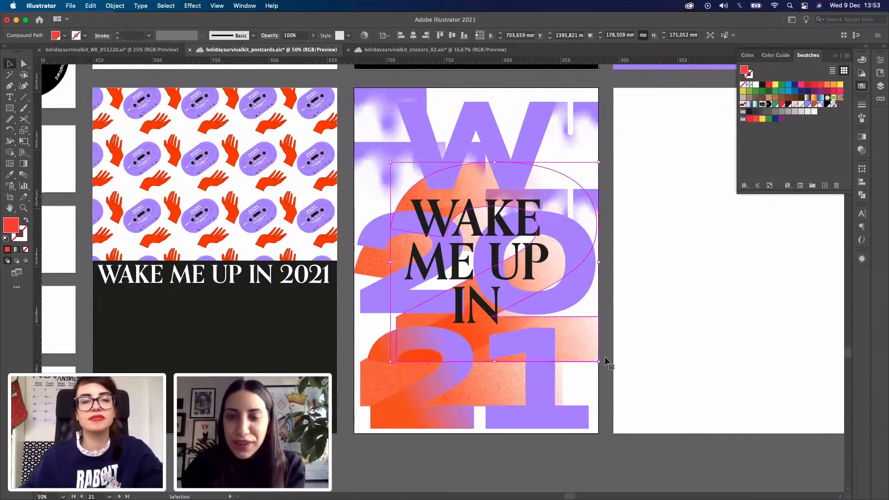
key("r")
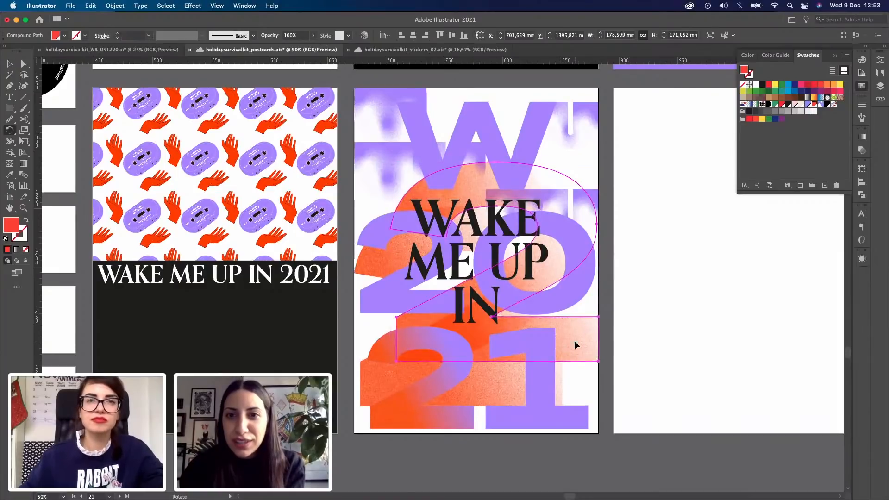
left_click(681, 349)
key("v")
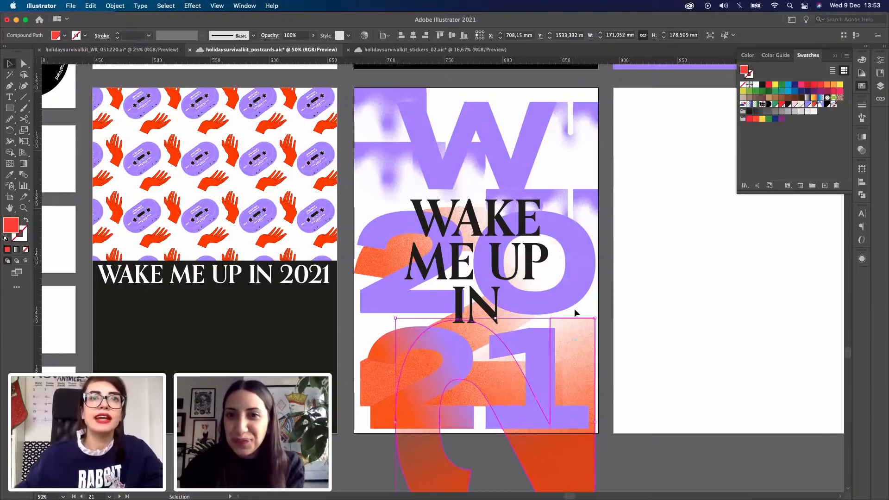
left_click_drag(574, 313, 568, 230)
left_click(671, 273)
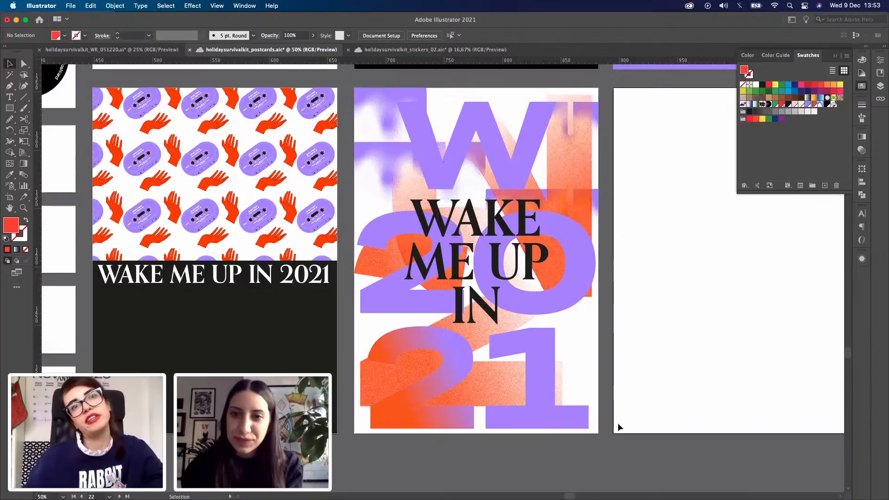
Step: Duplicate the large rotated orange 2 straight down over the 21 on the Wake Me Up postcard and fill the copy with the grainy purple gradient swatch
key("z")
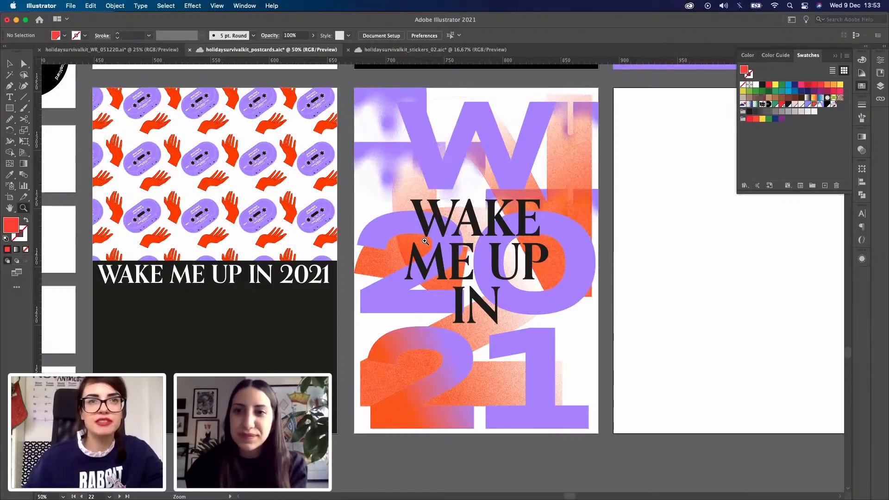
left_click(494, 329, "alt")
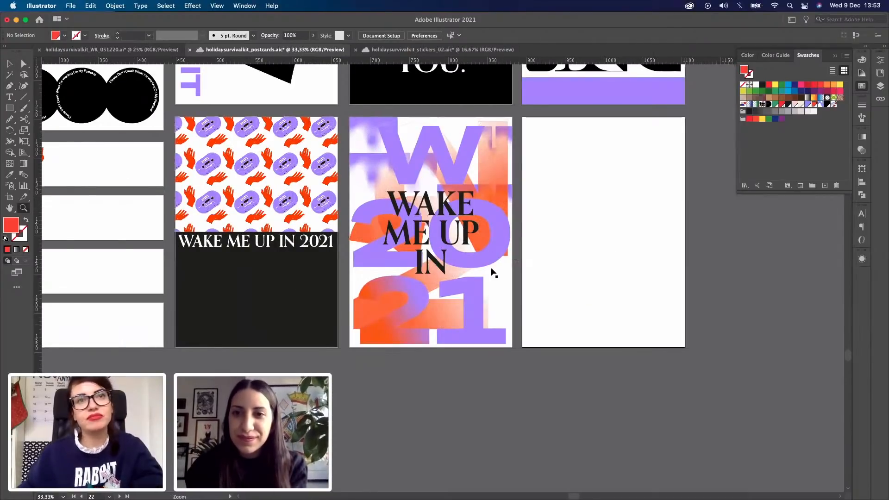
key("super+equal")
key("v")
left_click(543, 160)
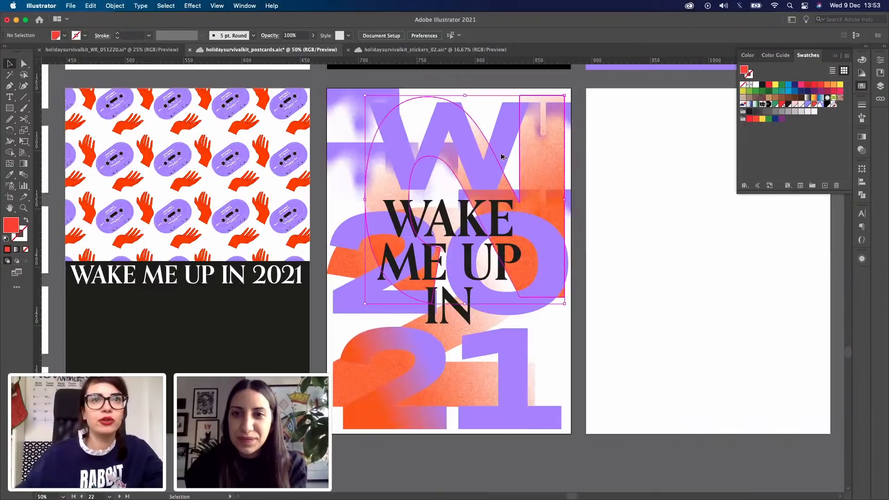
left_click(343, 163)
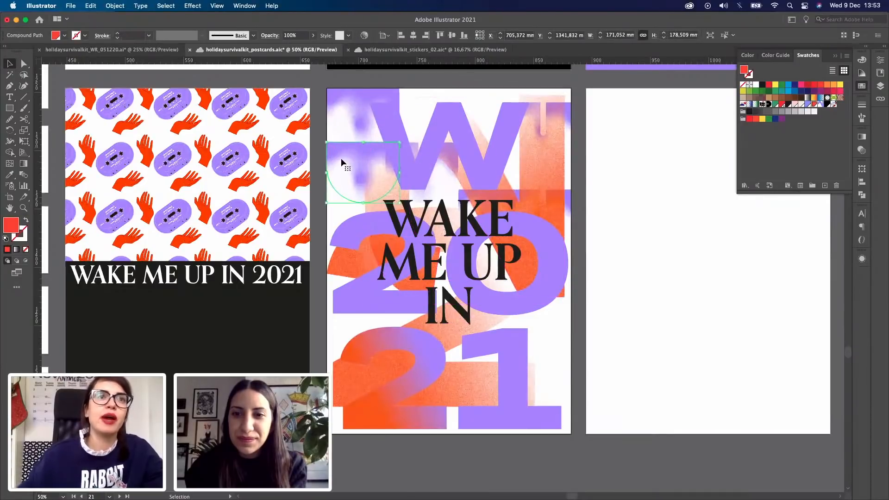
left_click(543, 197)
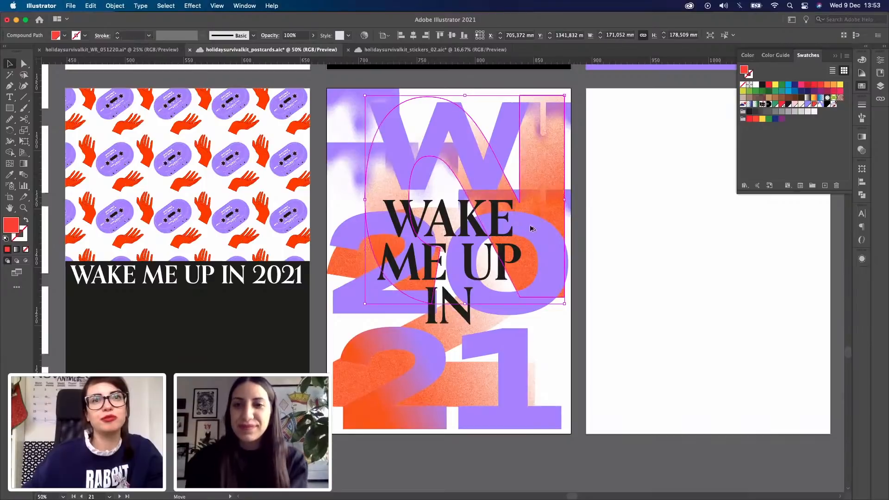
left_click_drag(531, 228, 547, 306)
left_click_drag(545, 305, 545, 306)
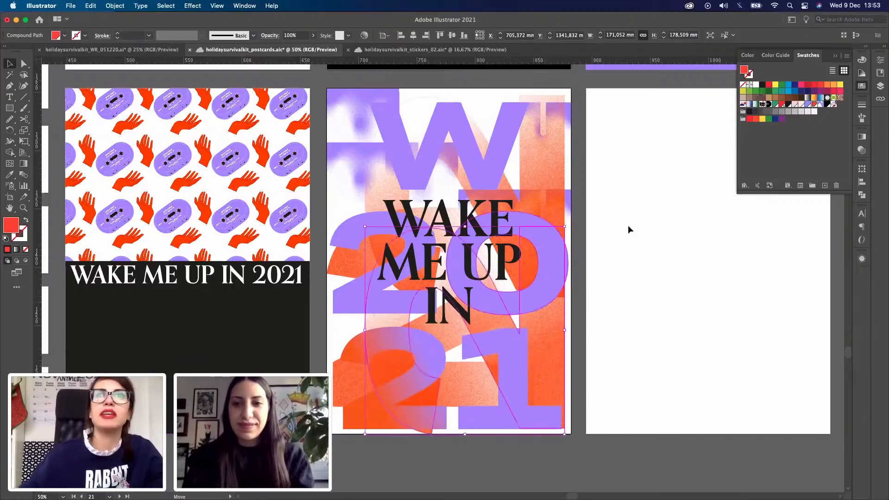
left_click(807, 103)
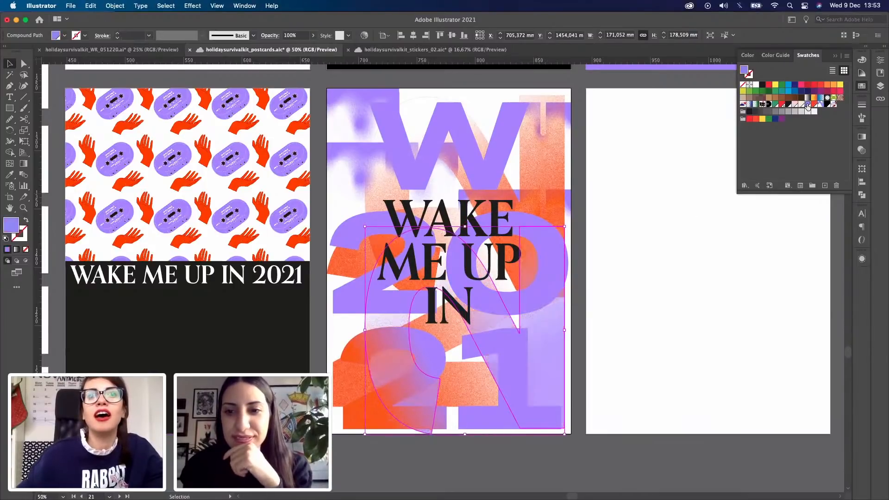
left_click(613, 376)
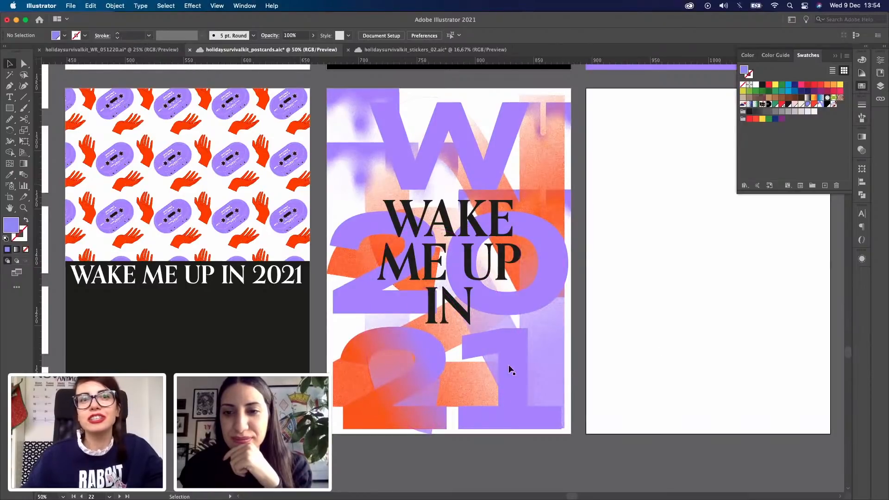
Step: Reposition the gradient artwork inside the opacity mask of the large rotated purple 2, and return to the normal artwork
left_click(544, 350)
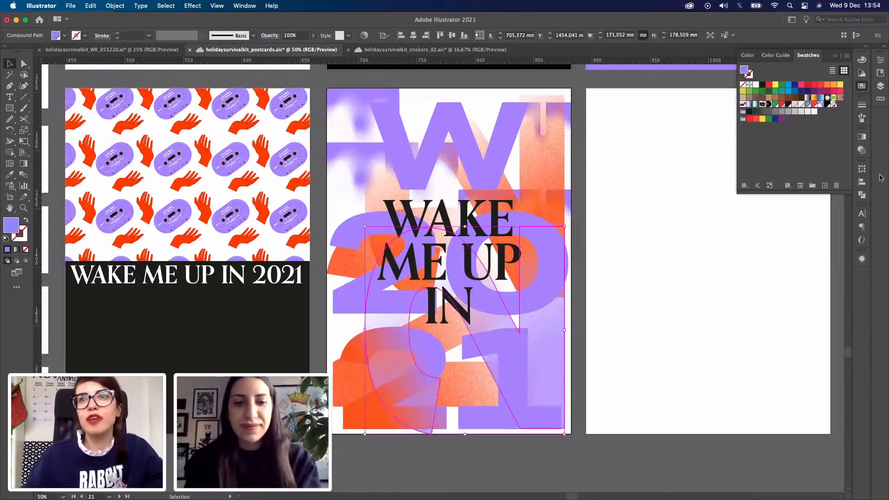
left_click(862, 137)
left_click(792, 132)
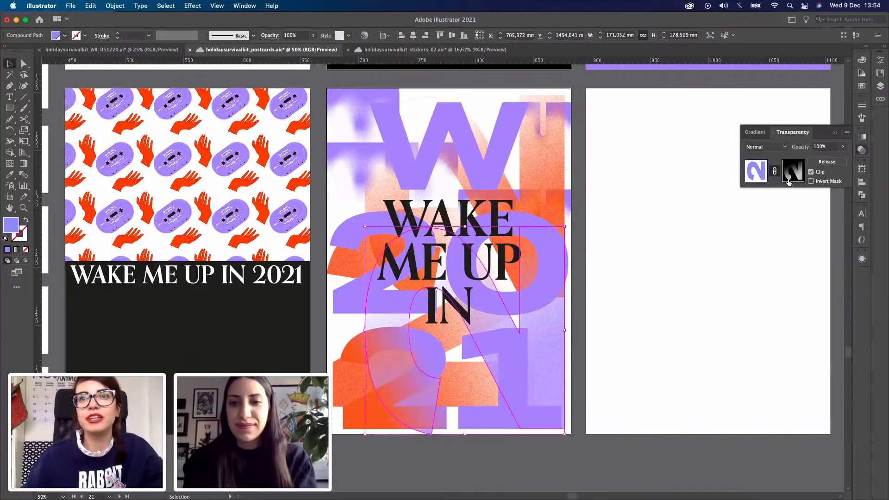
left_click(791, 180)
mouse_move(529, 369)
left_mouse_down()
mouse_move(511, 388)
mouse_move(505, 367)
mouse_move(521, 365)
left_mouse_up()
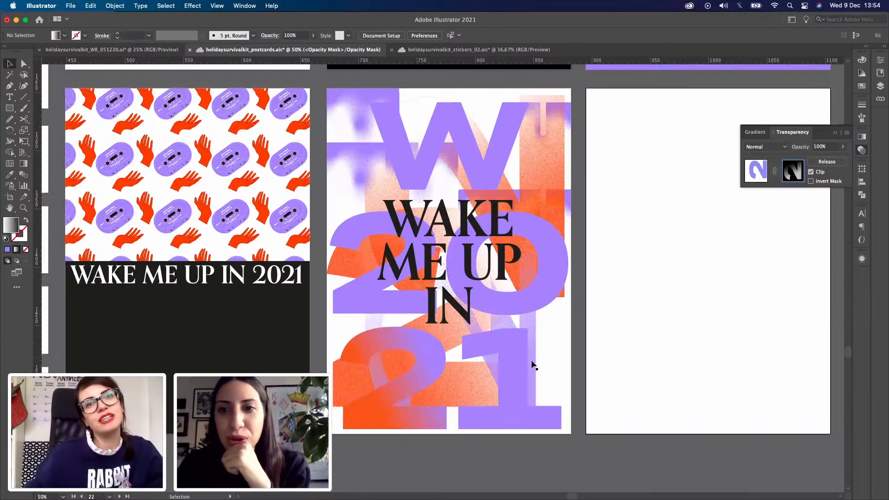
left_click_drag(533, 362, 634, 359)
left_click(751, 176)
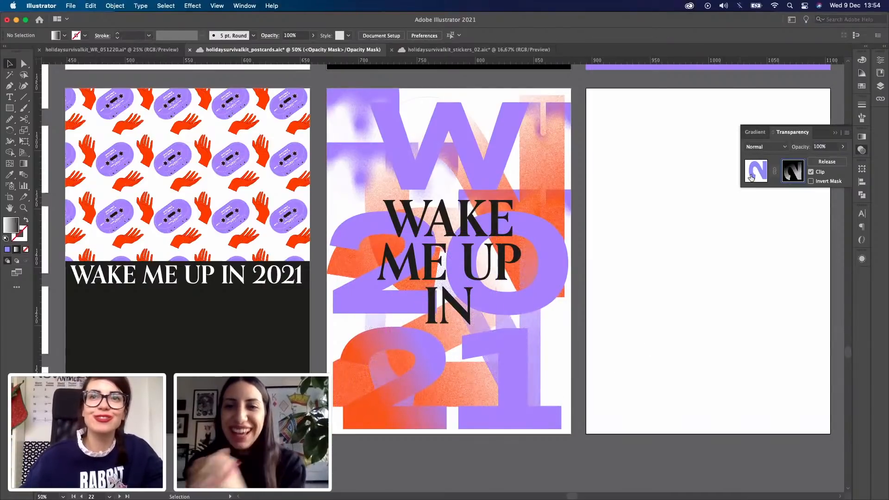
left_click(685, 306)
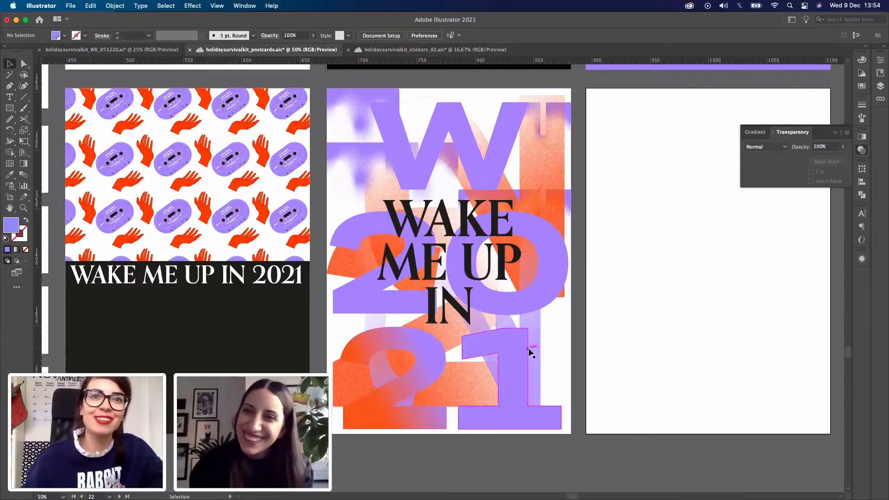
Step: Shift the large rotated purple 2 about 21 mm to the right and slightly down, so it extends past the postcard's right edge
left_click(539, 341)
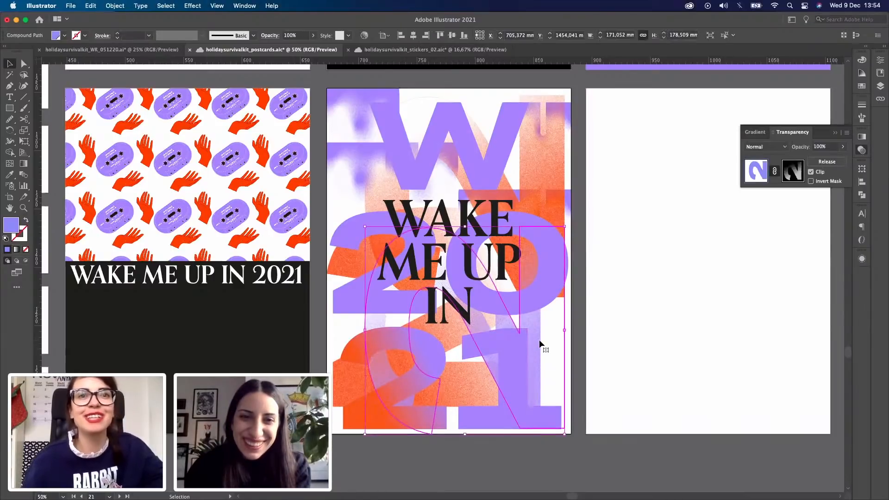
left_click_drag(557, 365, 563, 365)
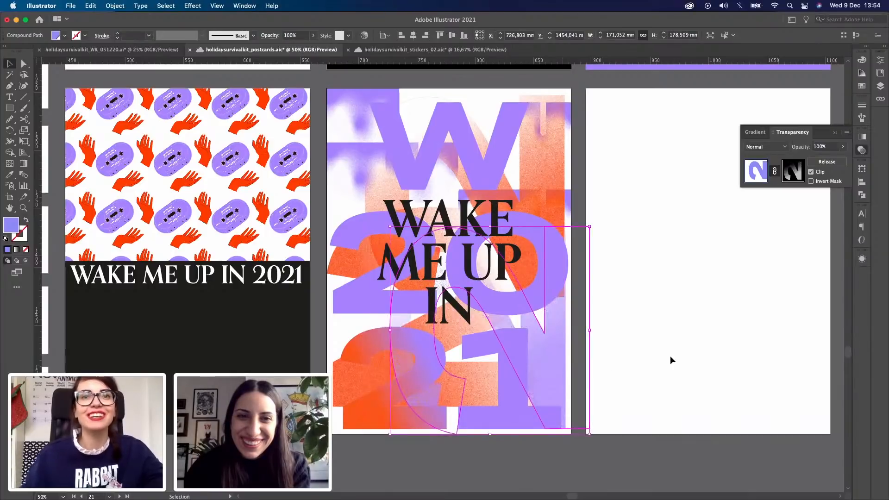
key("Down")
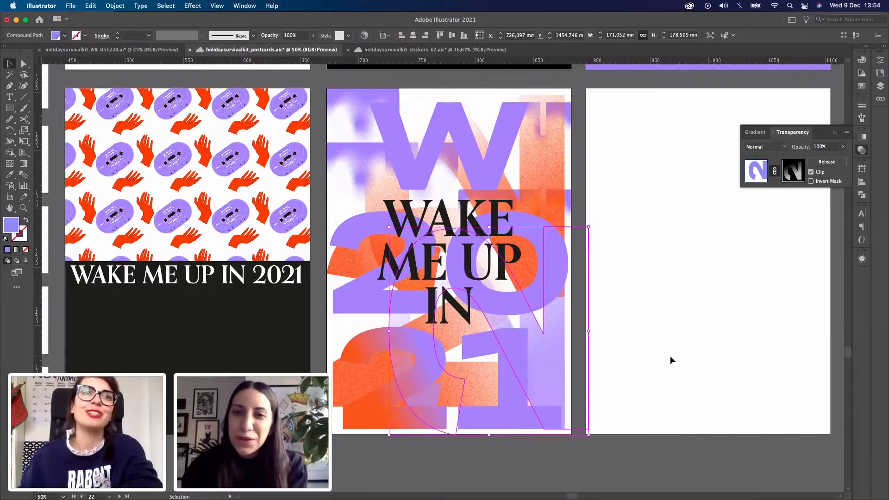
left_click(670, 360)
Step: Review the whole set of postcards, comparing the layered Wake Me Up design with the cassette, hand and typographic cards around it
key("z")
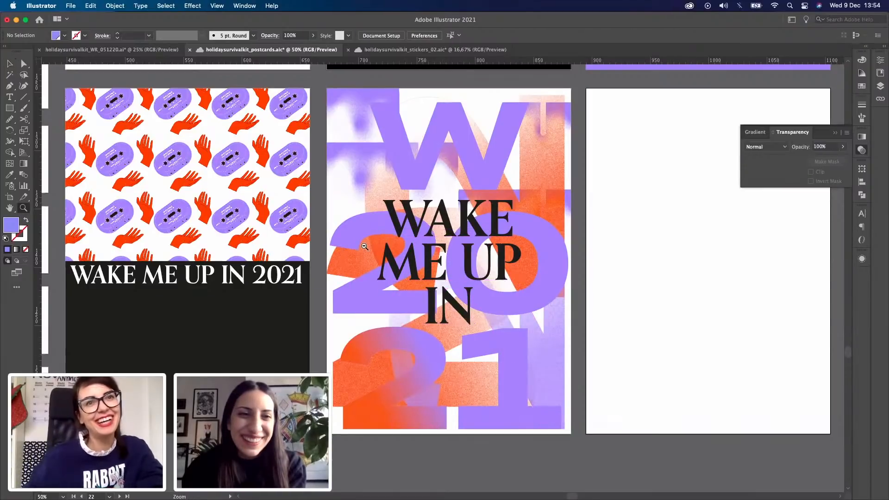
left_click(301, 273, "alt")
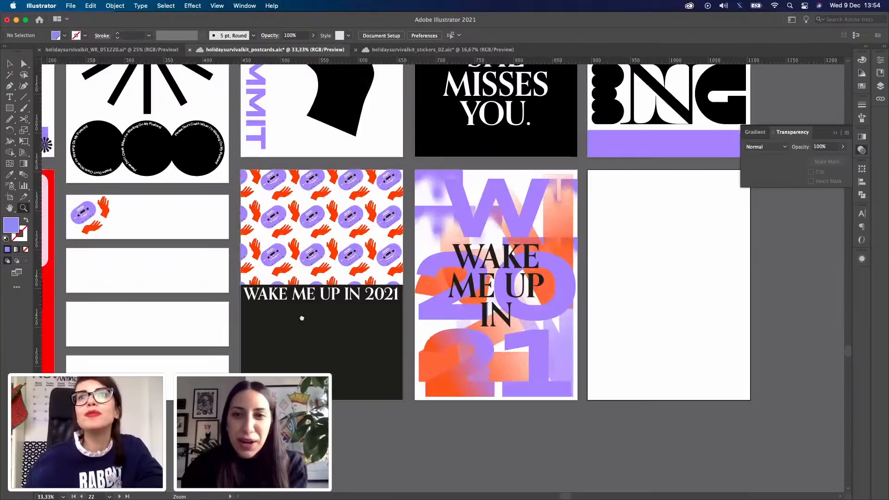
left_click(277, 368, "alt")
left_click_drag(277, 367, 395, 339)
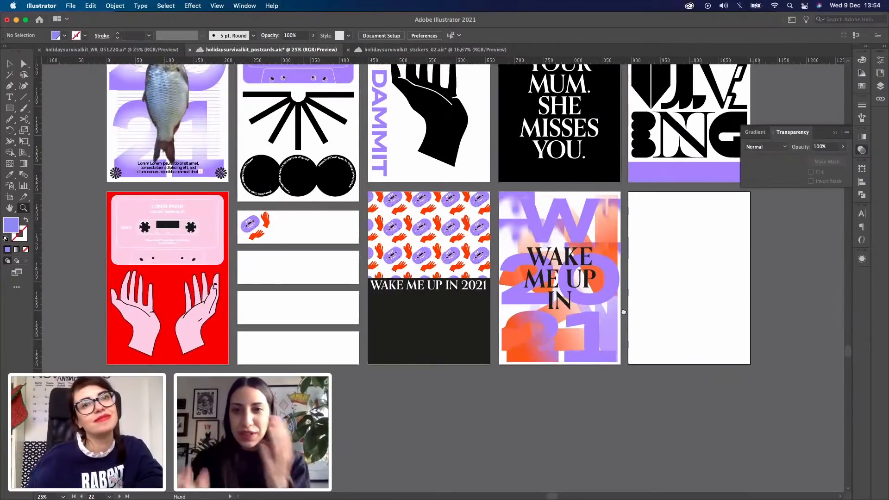
left_click_drag(619, 313, 621, 284)
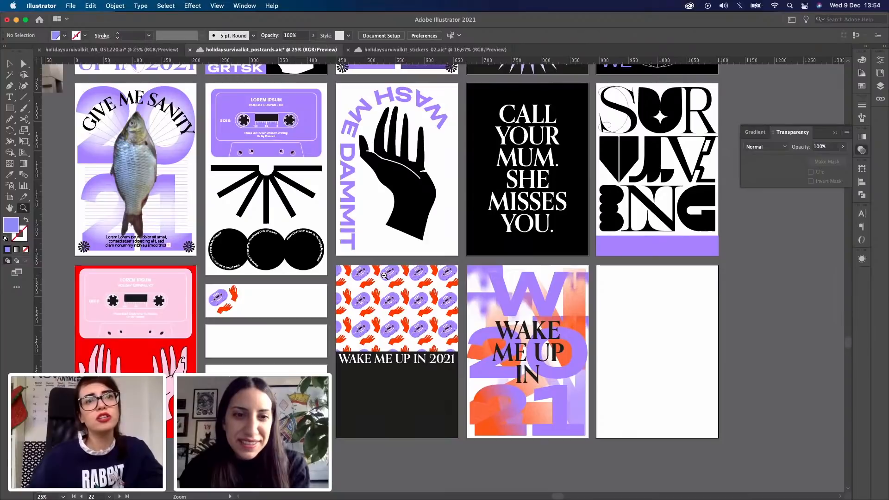
left_click(541, 334, "alt")
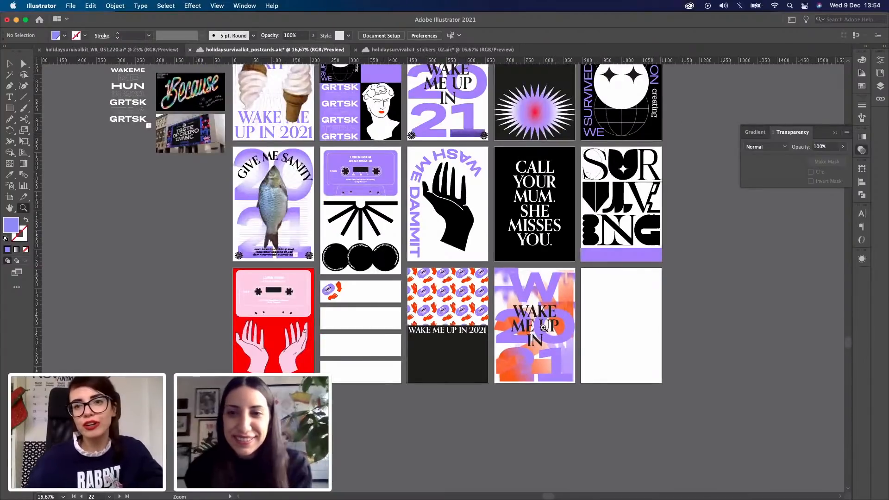
scroll(543, 327, "up", 4)
scroll(543, 327, "right", 3)
scroll(543, 327, "down", 1)
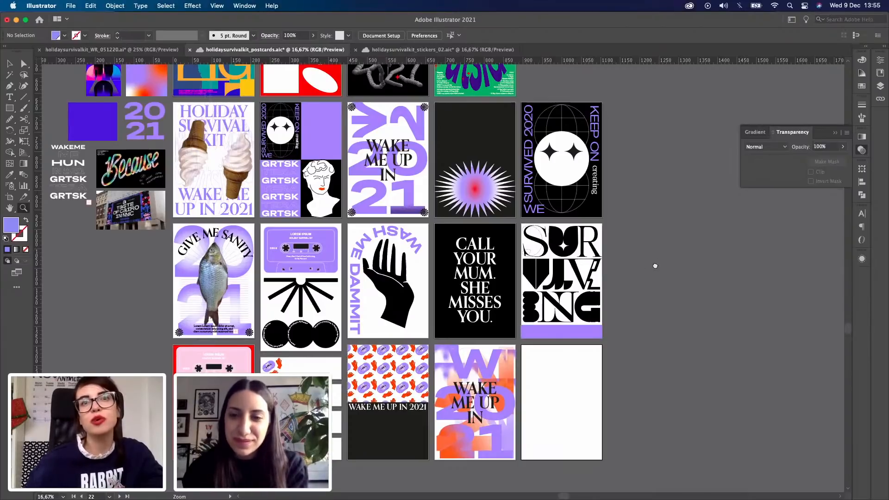
left_click(389, 371)
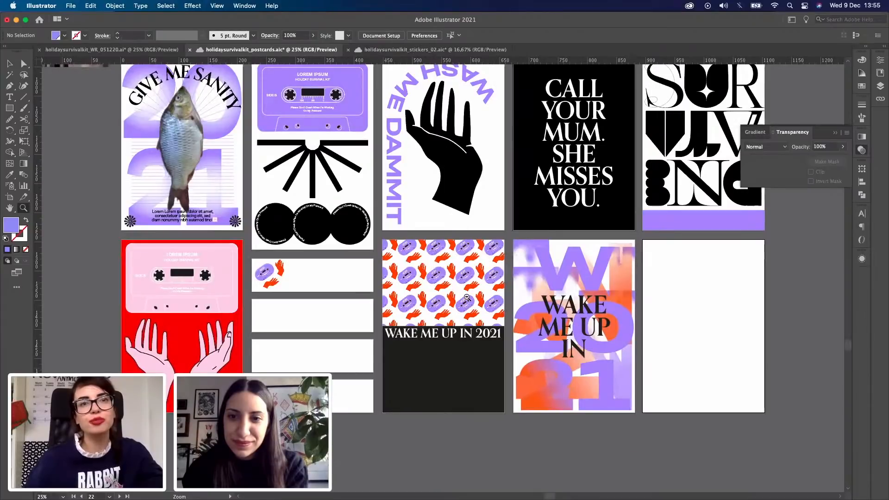
left_click_drag(436, 235, 436, 311)
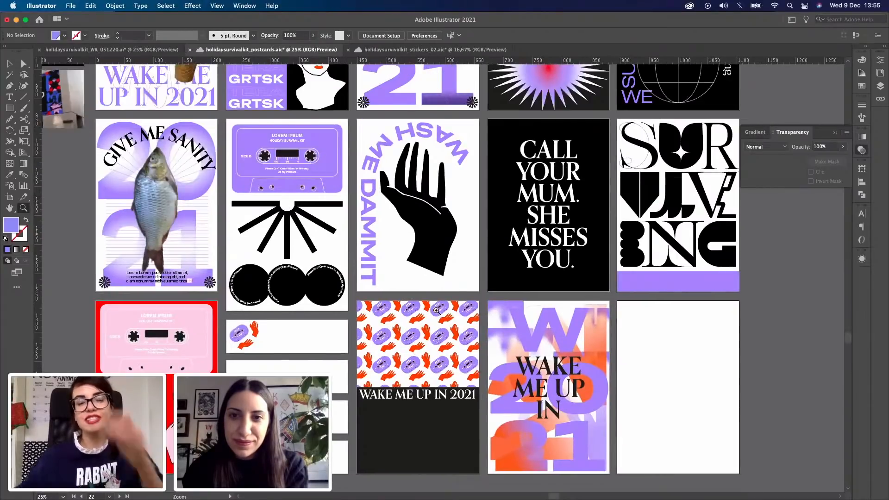
key("super+minus")
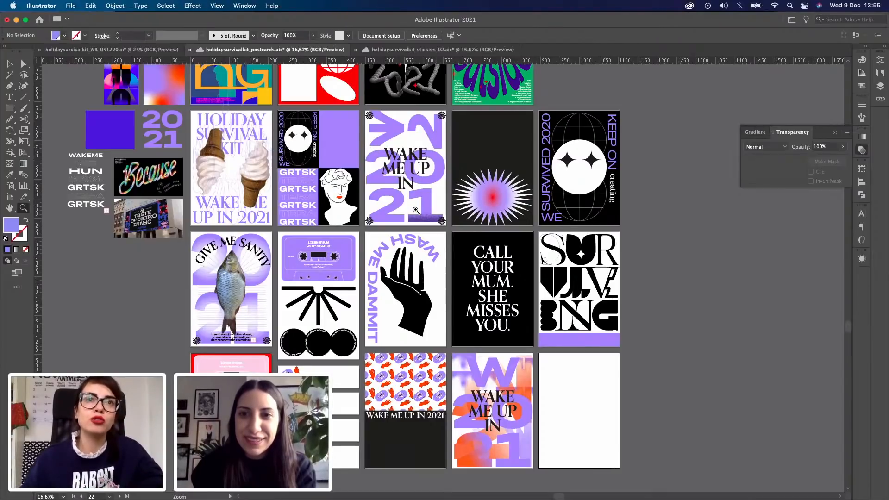
left_click(636, 359, "alt")
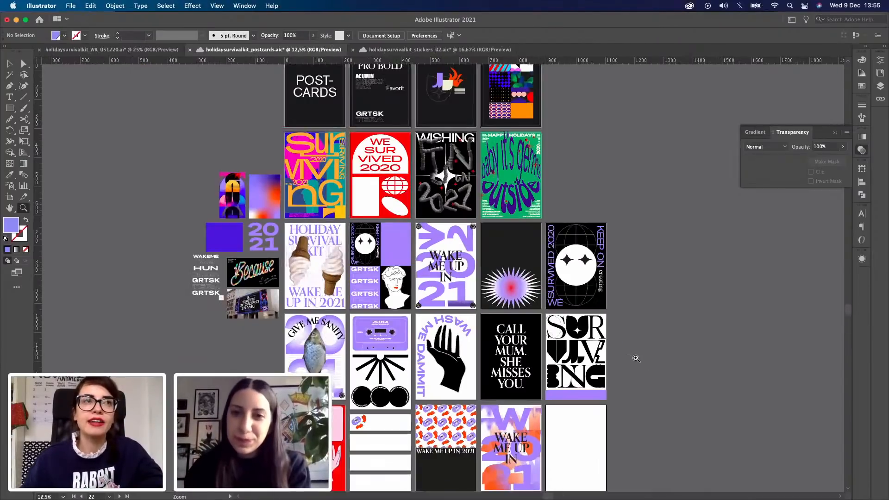
scroll(633, 357, "down", 1)
scroll(633, 358, "right", 1)
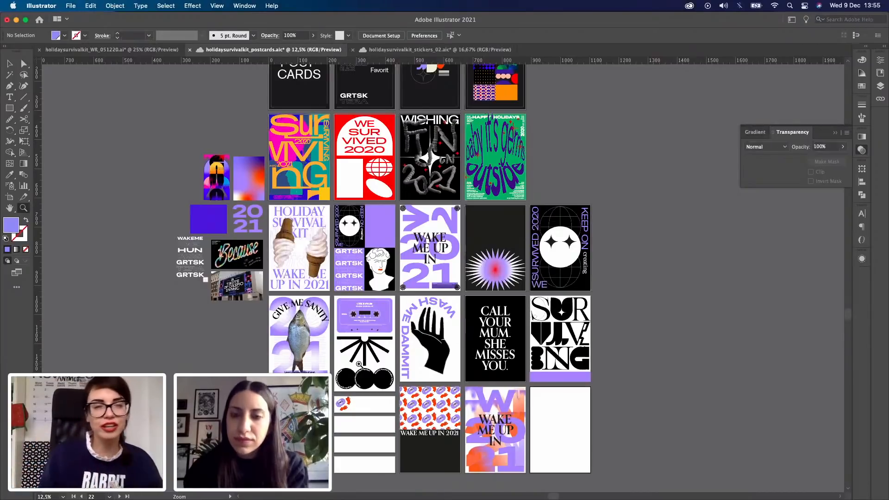
left_click(9, 67)
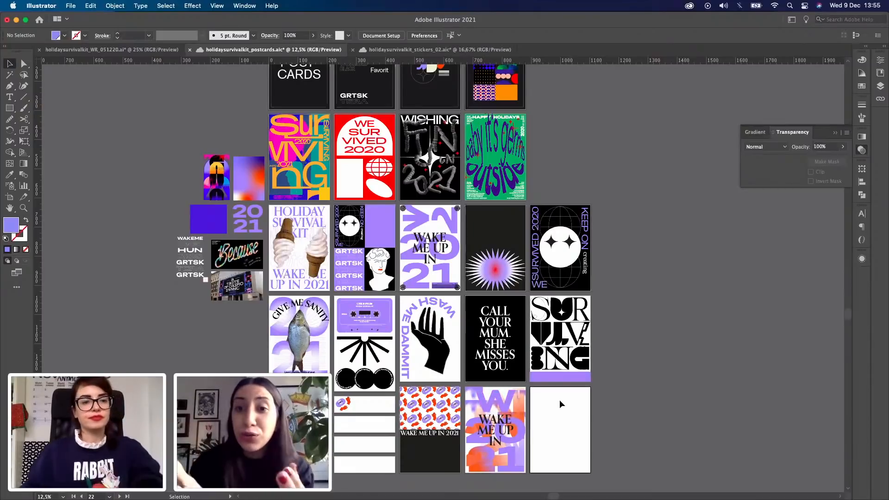
key("z")
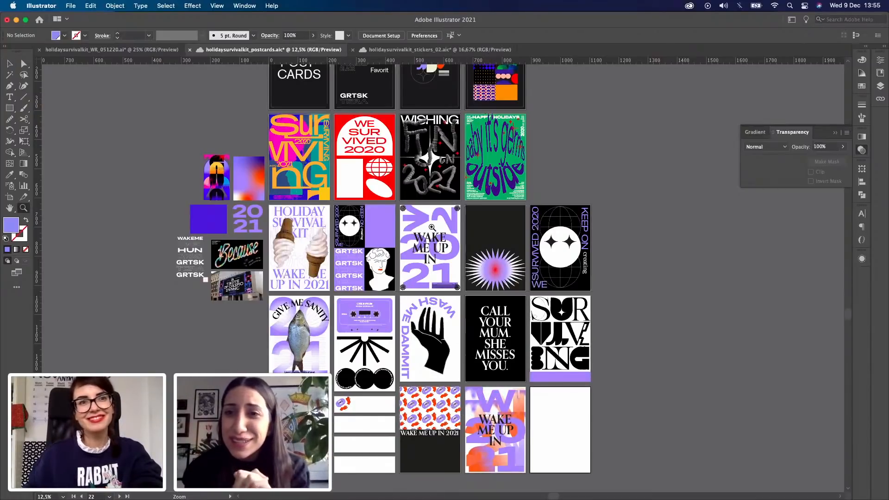
left_click(560, 312)
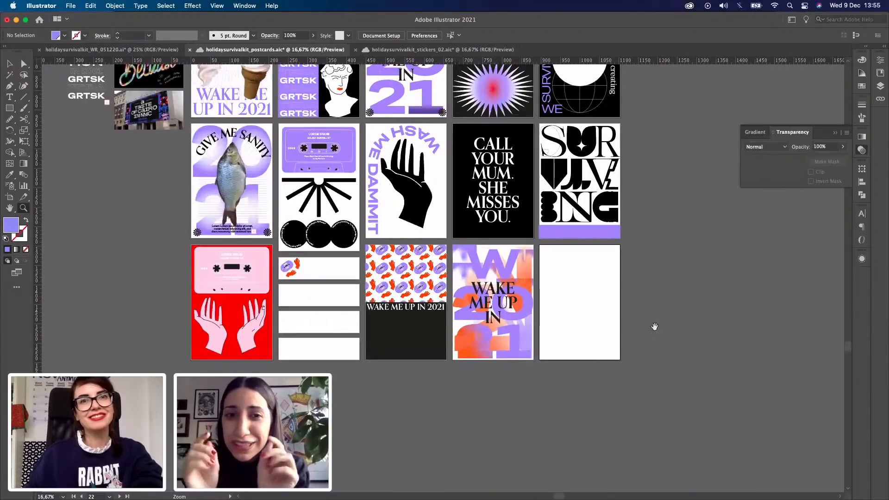
left_click(655, 330)
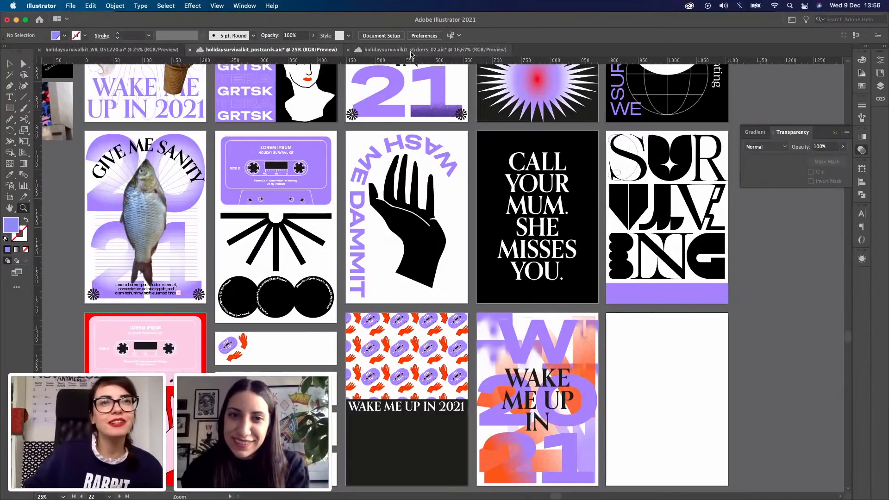
Step: Look over the Day 2 shortcuts slide and the stickers document, and return to the postcards document
left_click(108, 52)
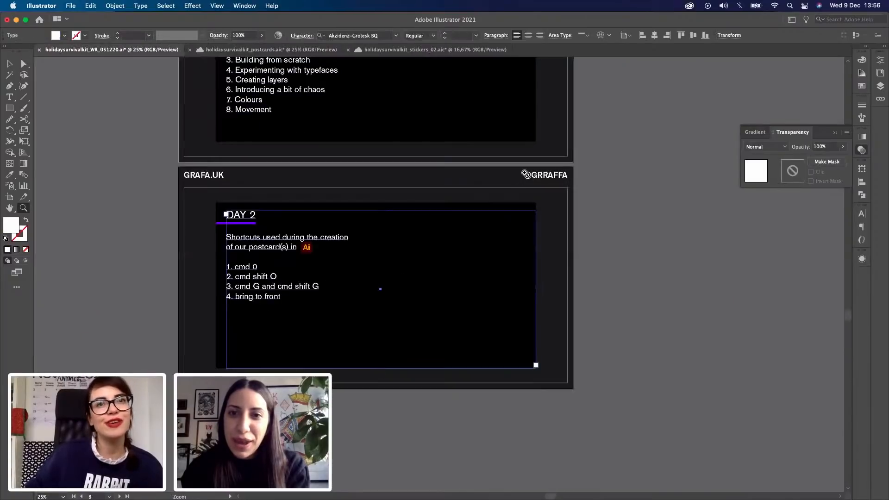
left_click(9, 64)
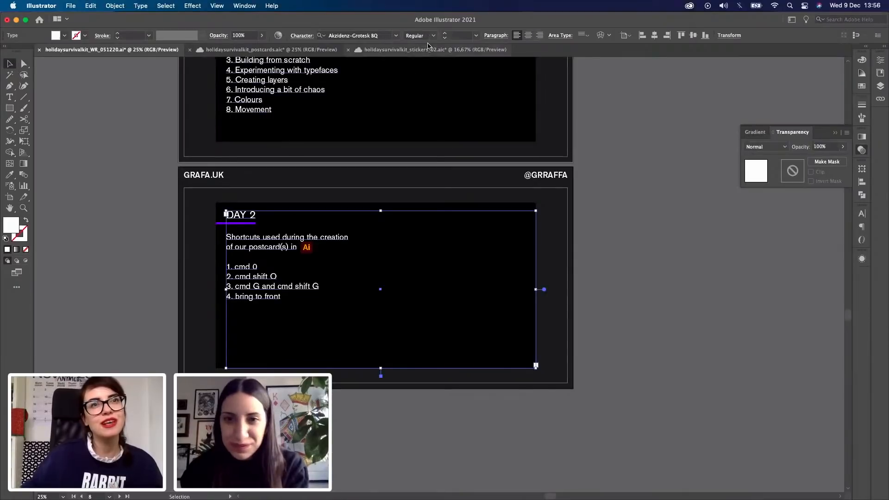
left_click(398, 50)
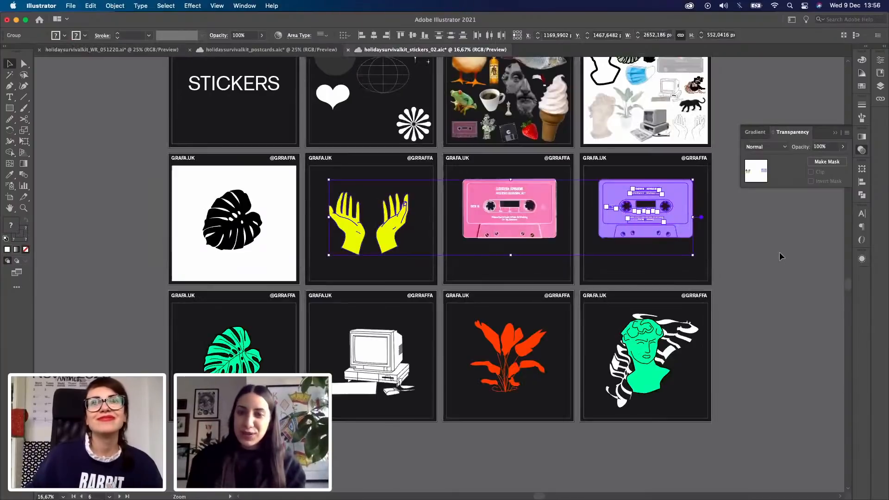
left_click(271, 49)
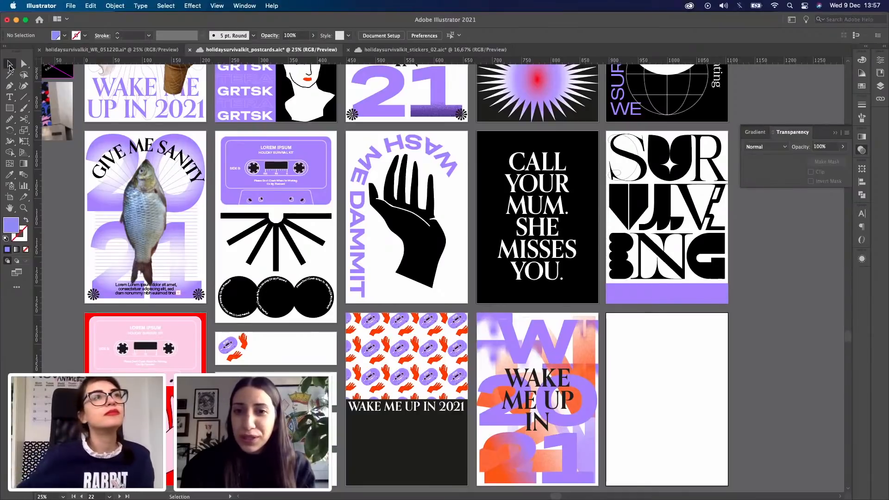
Step: In the workshop slides document, extend the fourth shortcut on the Day 2 slide to read "bring to front cmd shift + ????"
left_click(122, 54)
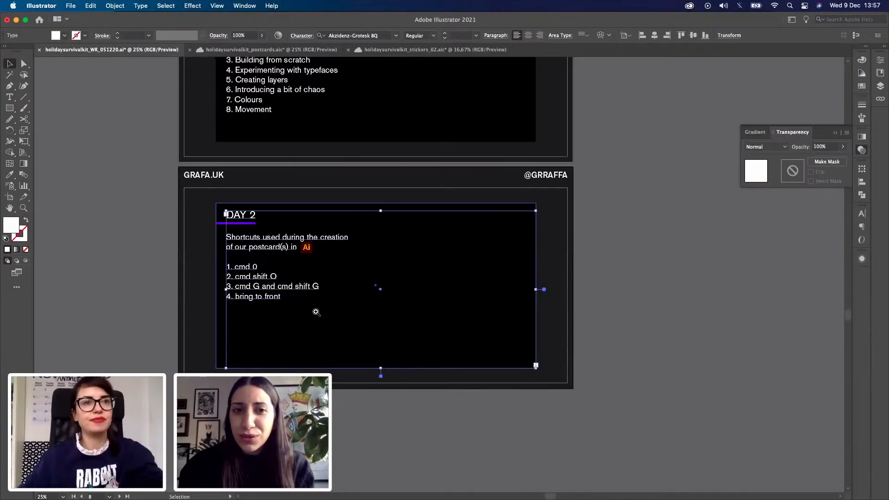
key("z")
left_click(356, 297)
left_click(436, 307)
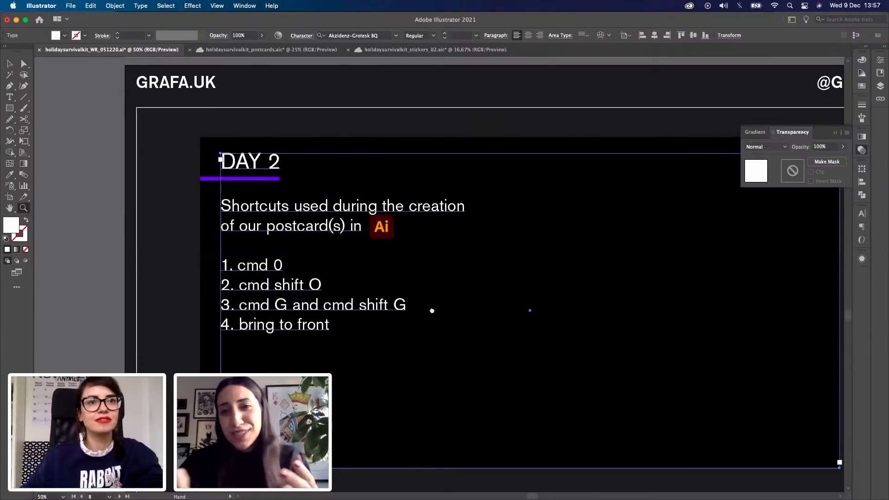
scroll(409, 288, "down", 3)
scroll(409, 288, "right", 3)
key("v")
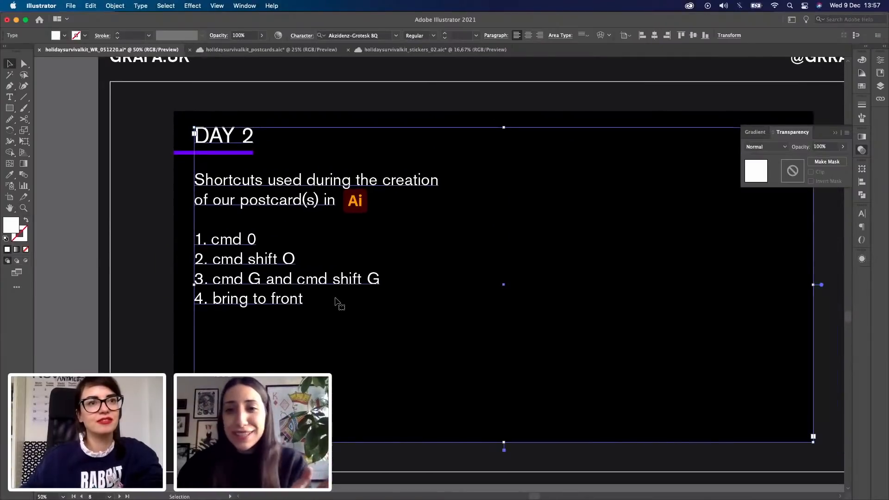
double_click(307, 301)
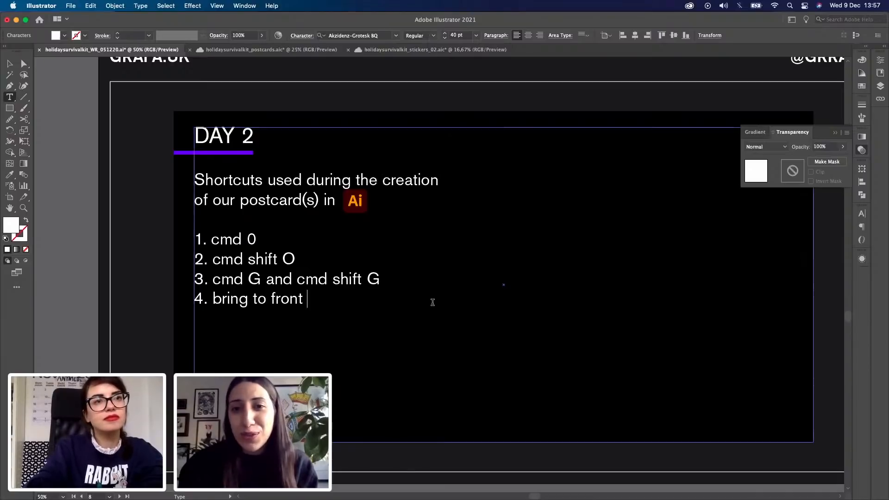
type("cmd")
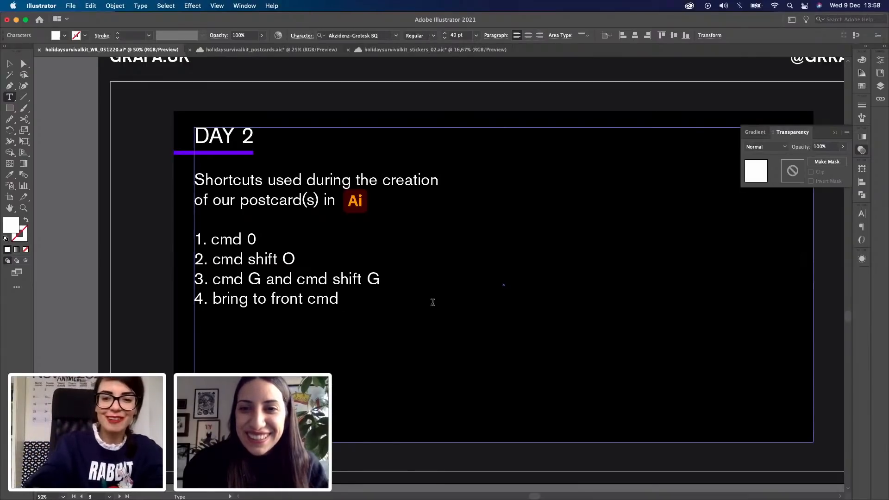
type("shift")
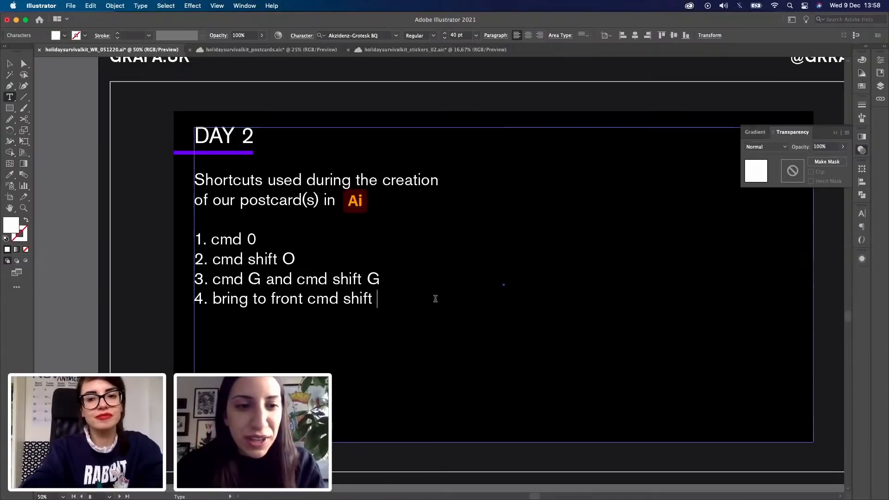
type(" +")
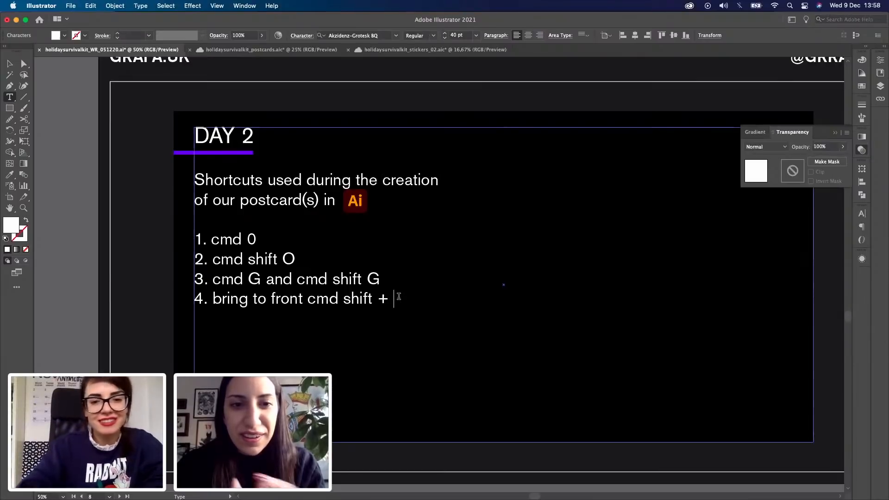
type(" ????")
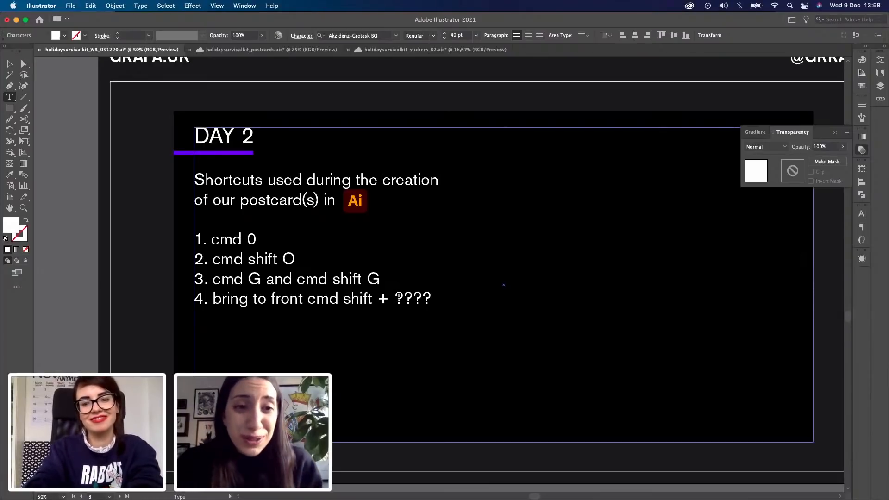
Step: Start a new list line numbered "5." below the fourth shortcut, and return to the postcards document with the Selection tool active
key("Return")
type("5.")
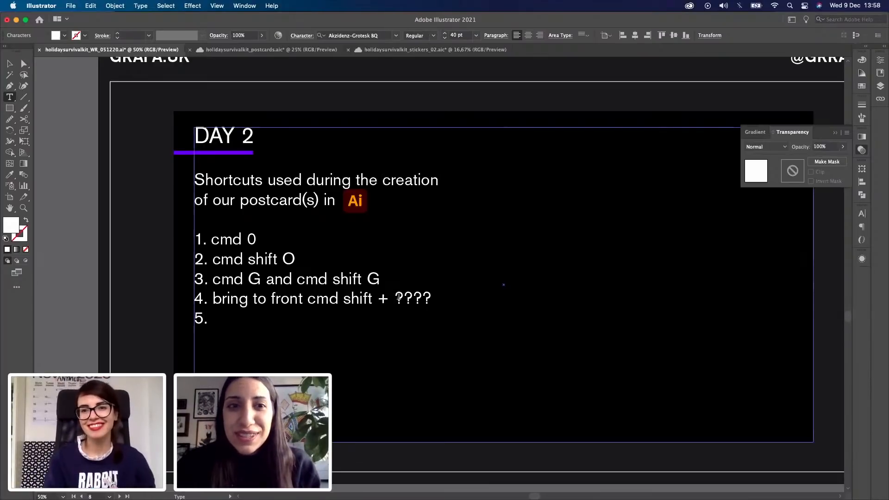
left_click(283, 50)
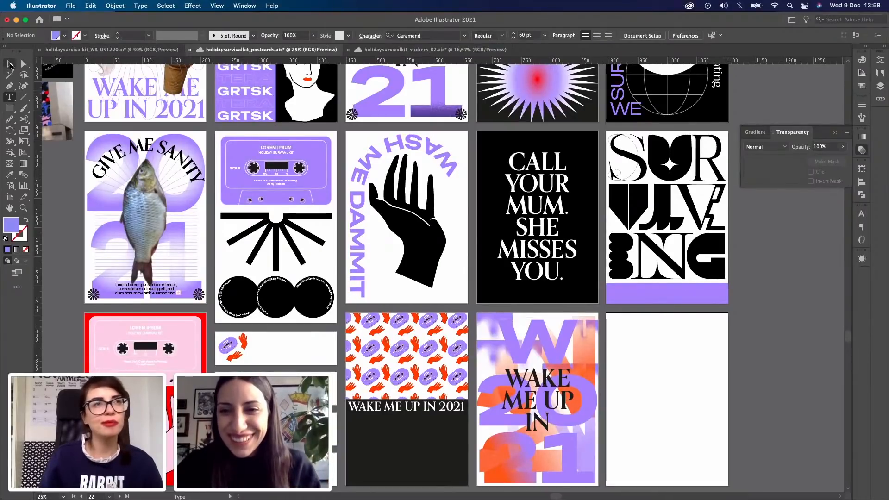
left_click(11, 65)
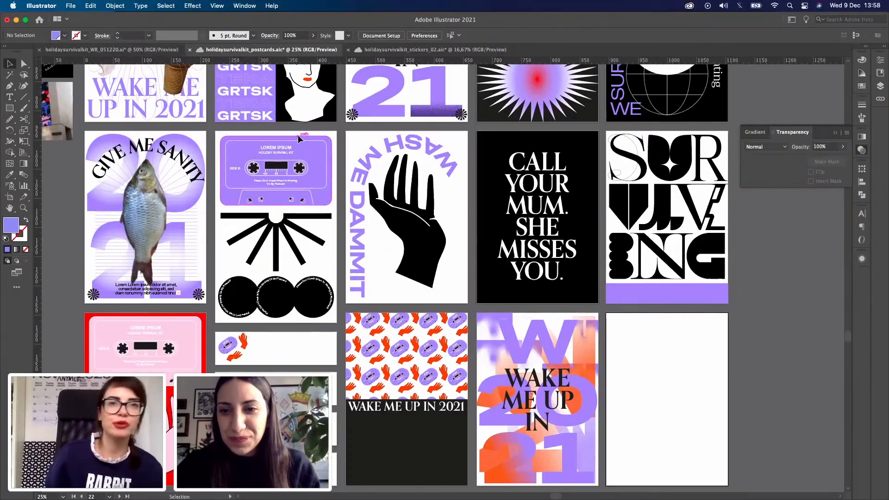